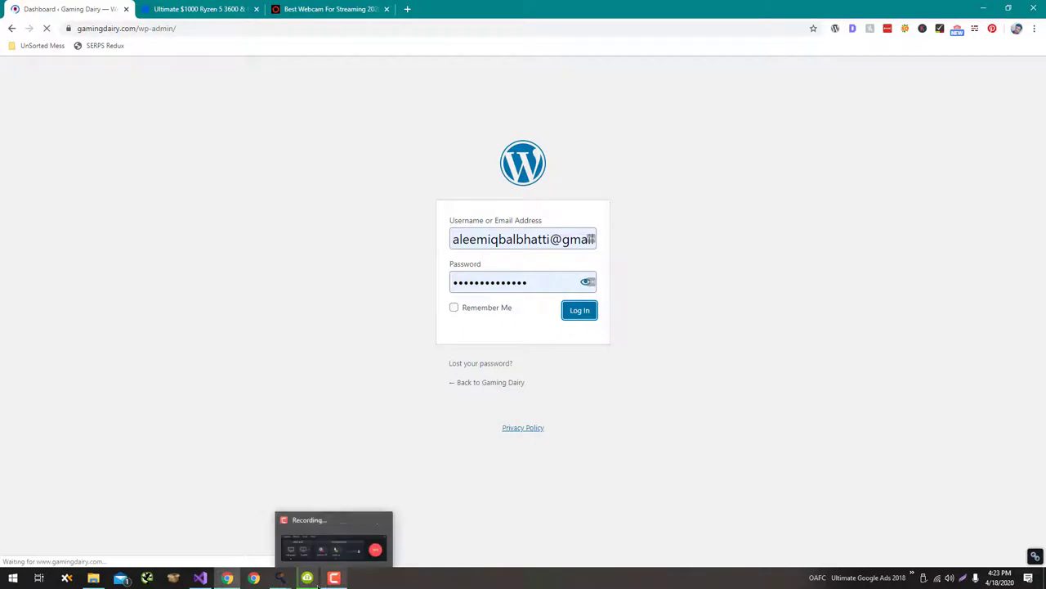
- Bring up the Universal Affiliate Designing App window, then return to the WordPress dashboard and decline saving the site login in LastPass
mouse_move(280, 578)
mouse_move(290, 555)
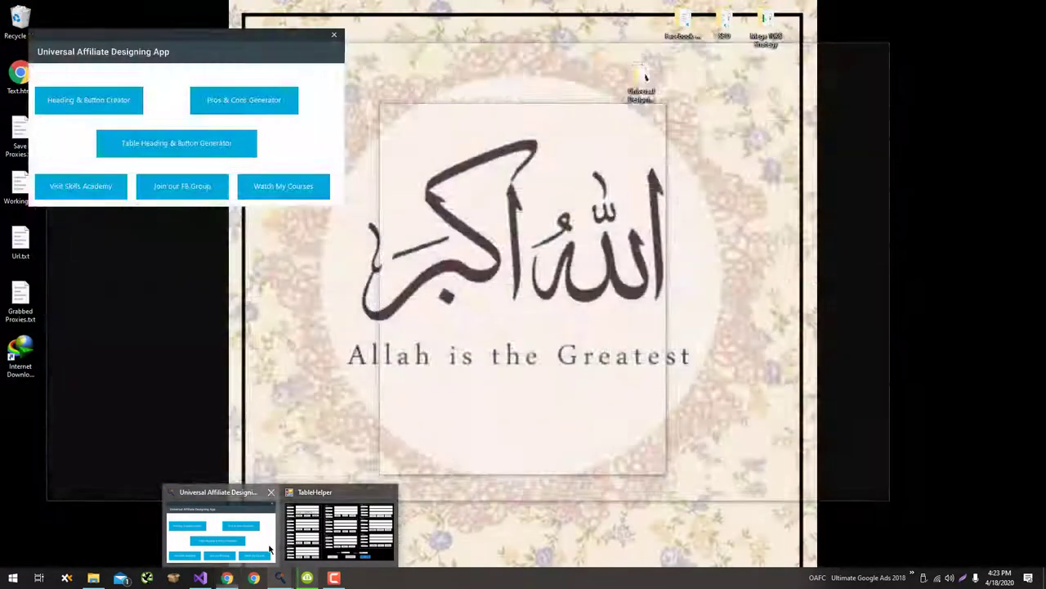
click(221, 532)
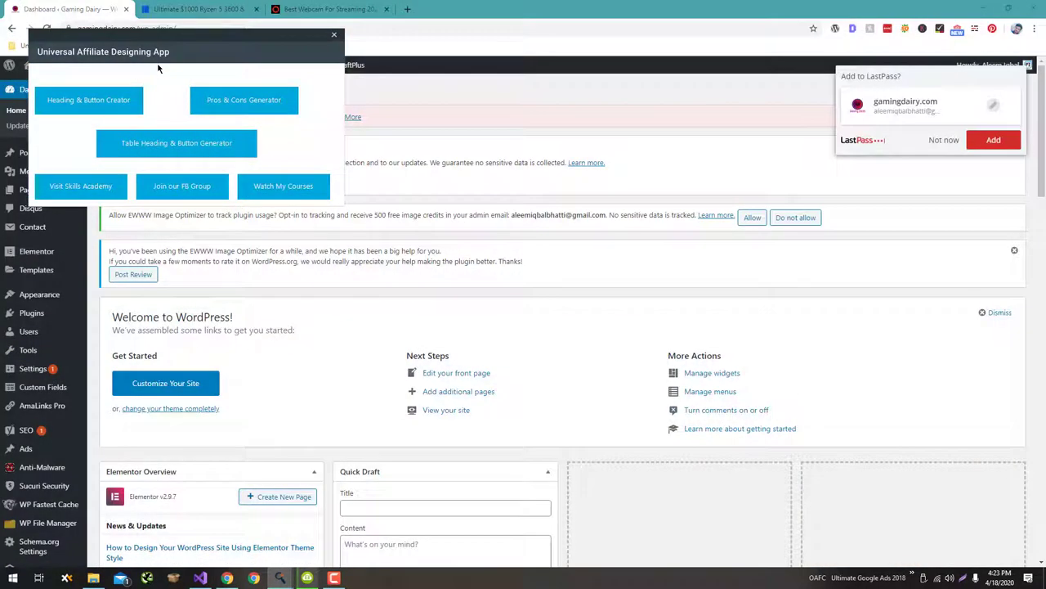
click(940, 140)
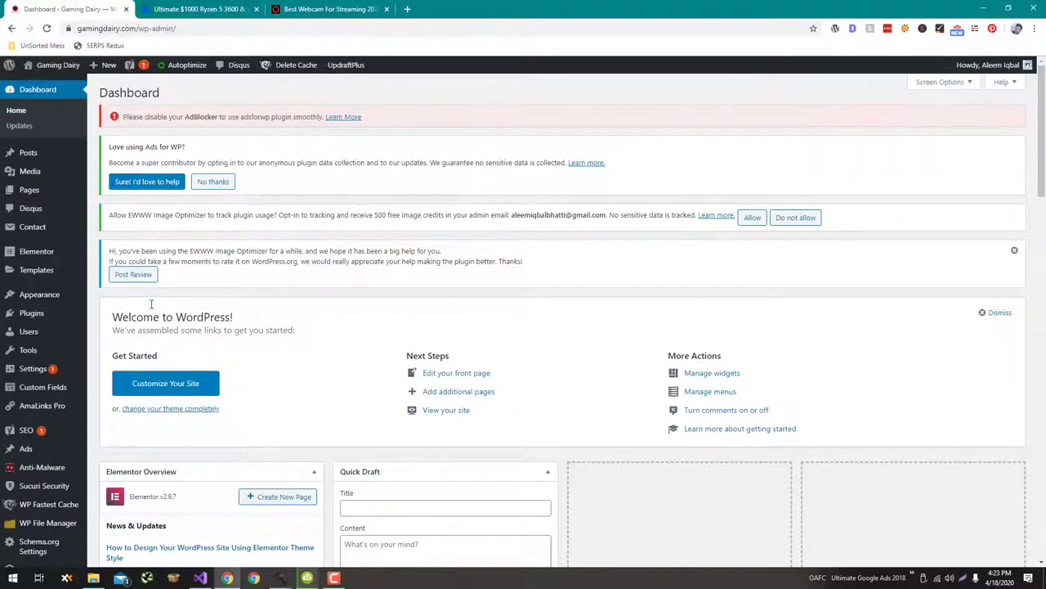
- Find the TablePress plugin by searching the plugin directory for "Tablepress", then install and activate it
scroll(113, 318, down, 1)
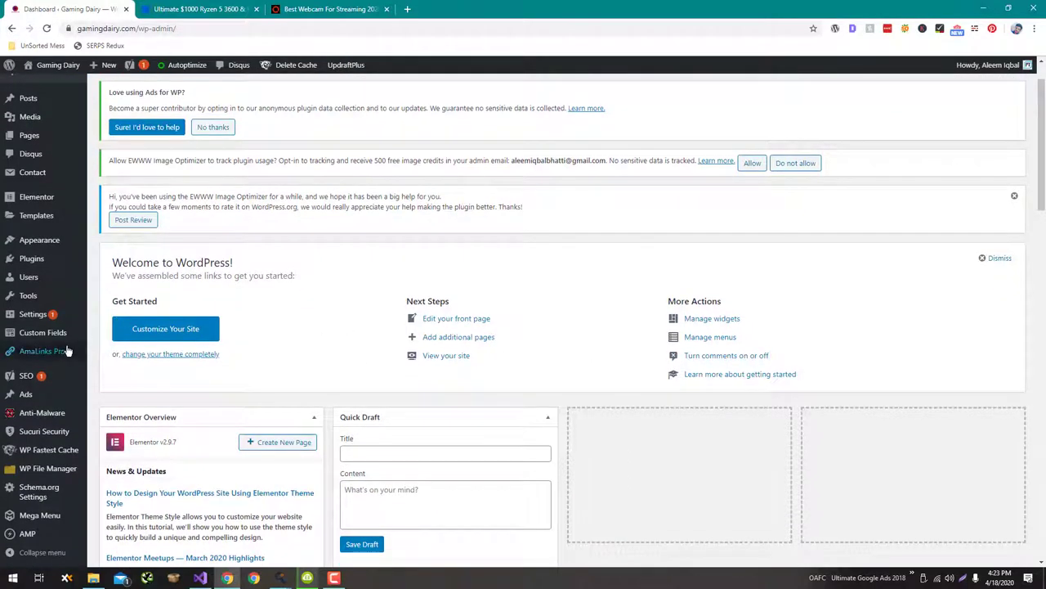
scroll(73, 350, down, 1)
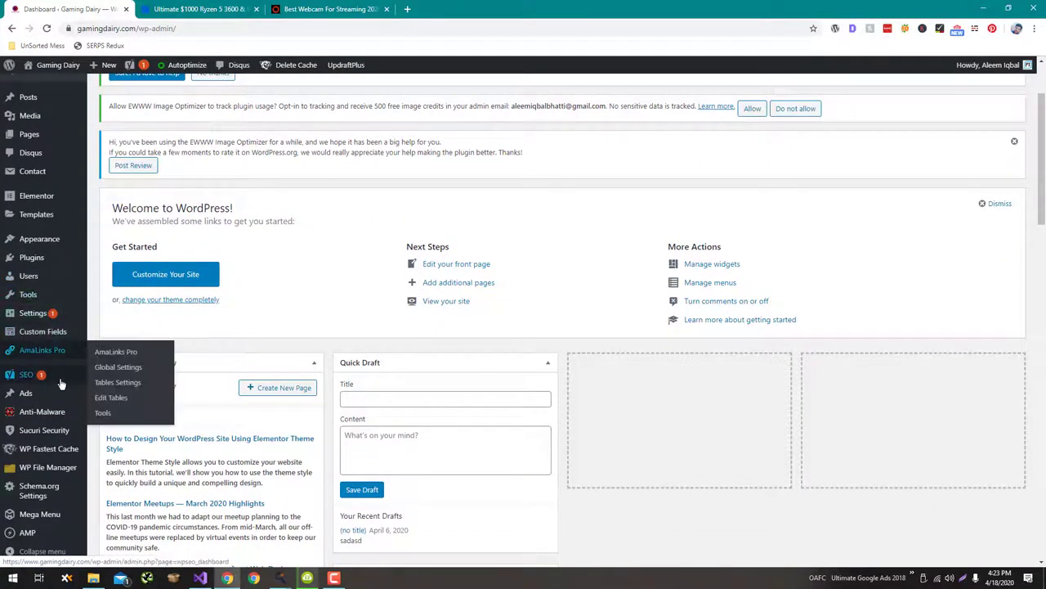
mouse_move(66, 259)
click(119, 277)
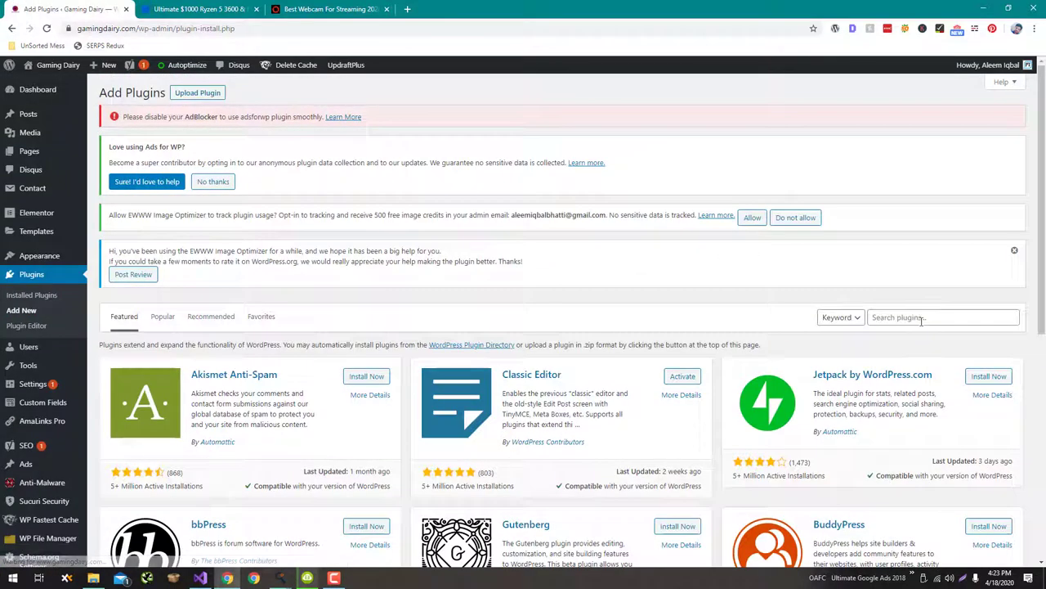
click(921, 320)
text(T)
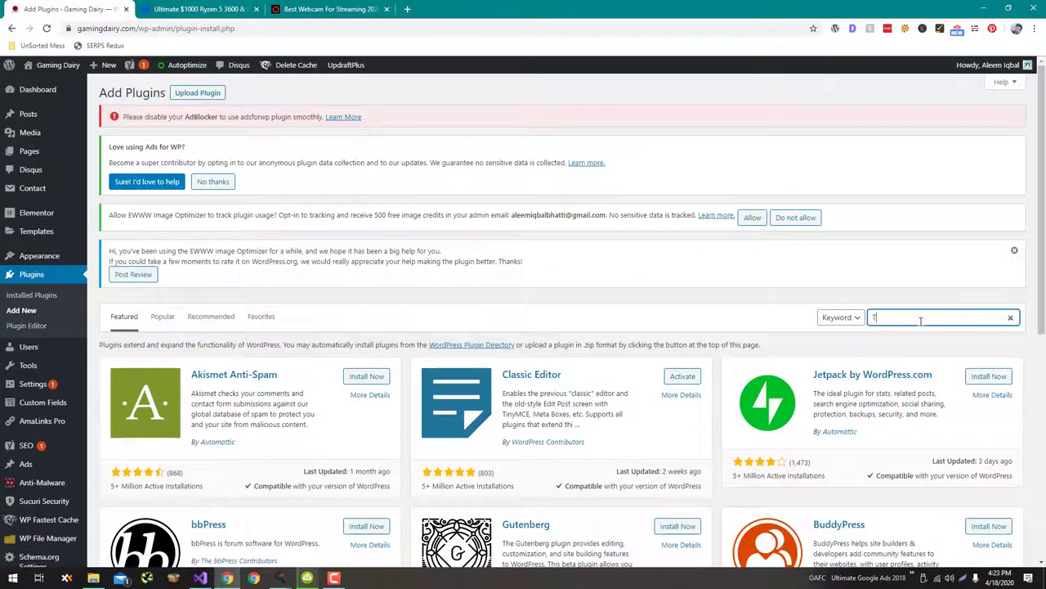
text(ablepress)
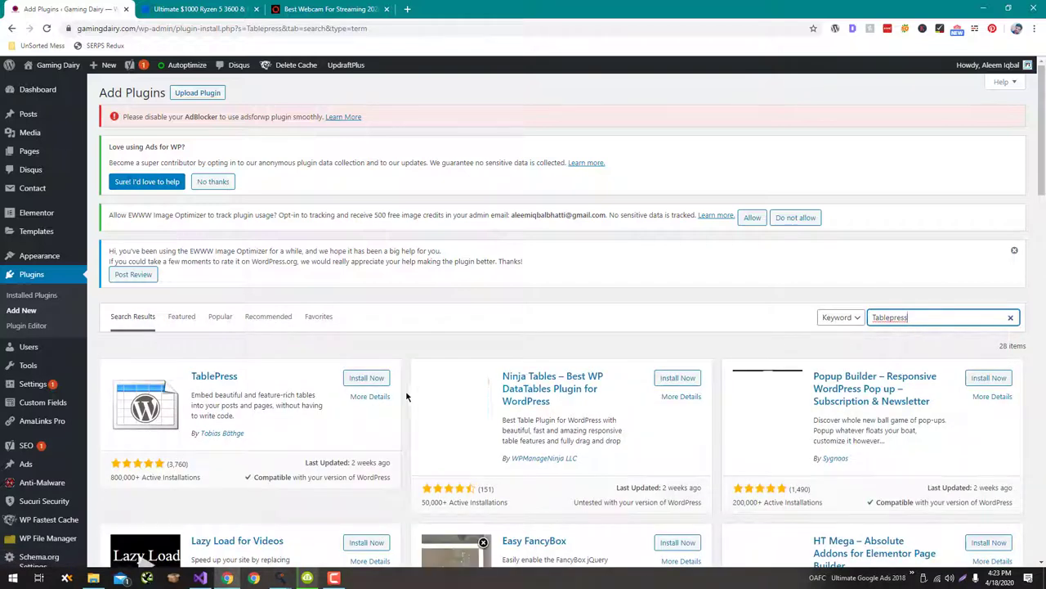
click(364, 383)
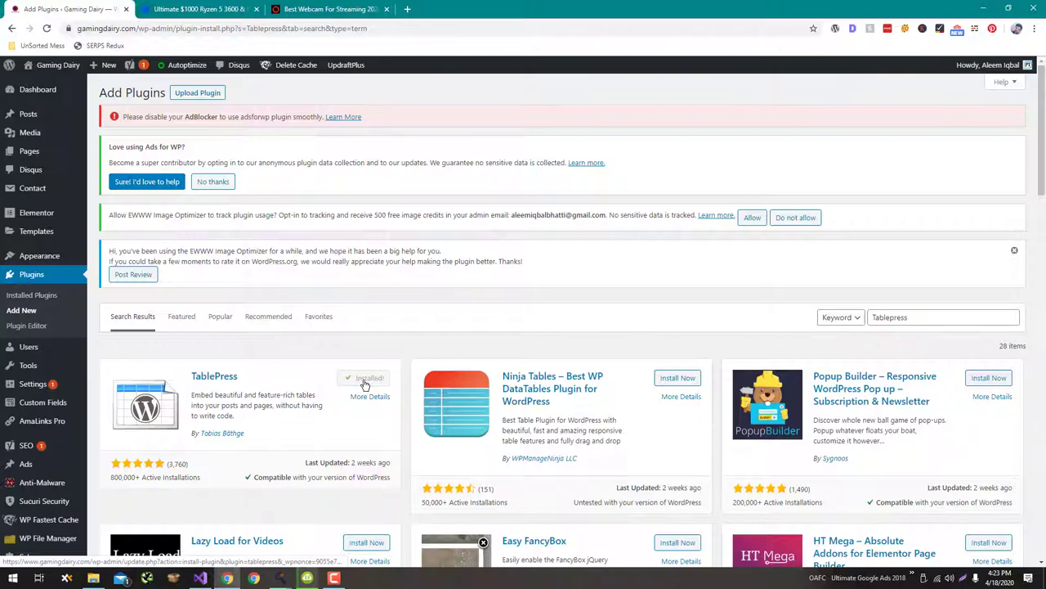
click(366, 384)
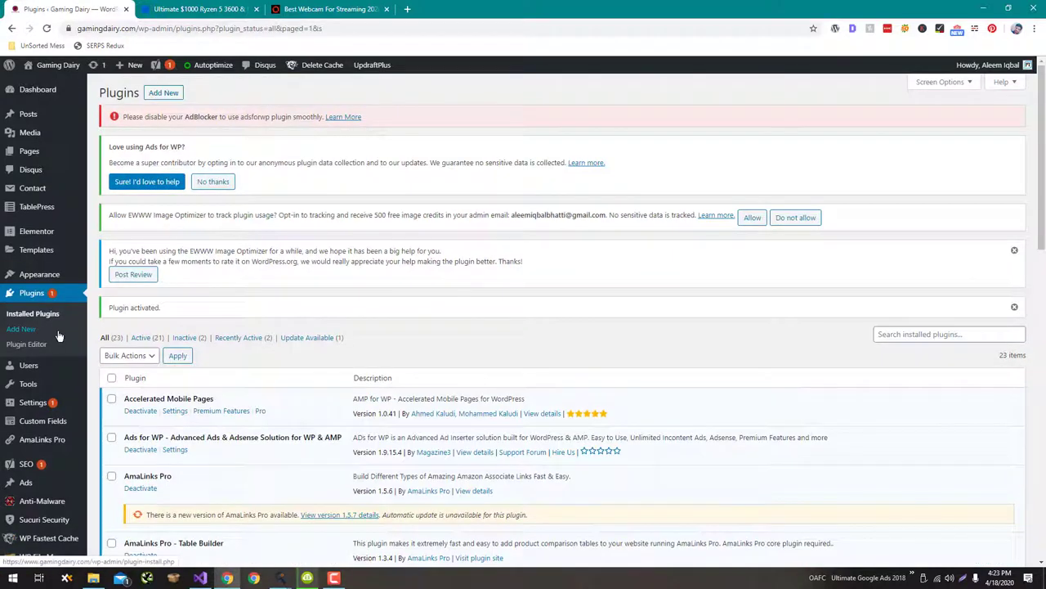
- Search the plugin directory for "Shortcode" and install and activate WordPress Shortcodes Plugin — Shortcodes Ultimate
click(21, 328)
scroll(299, 357, down, 2)
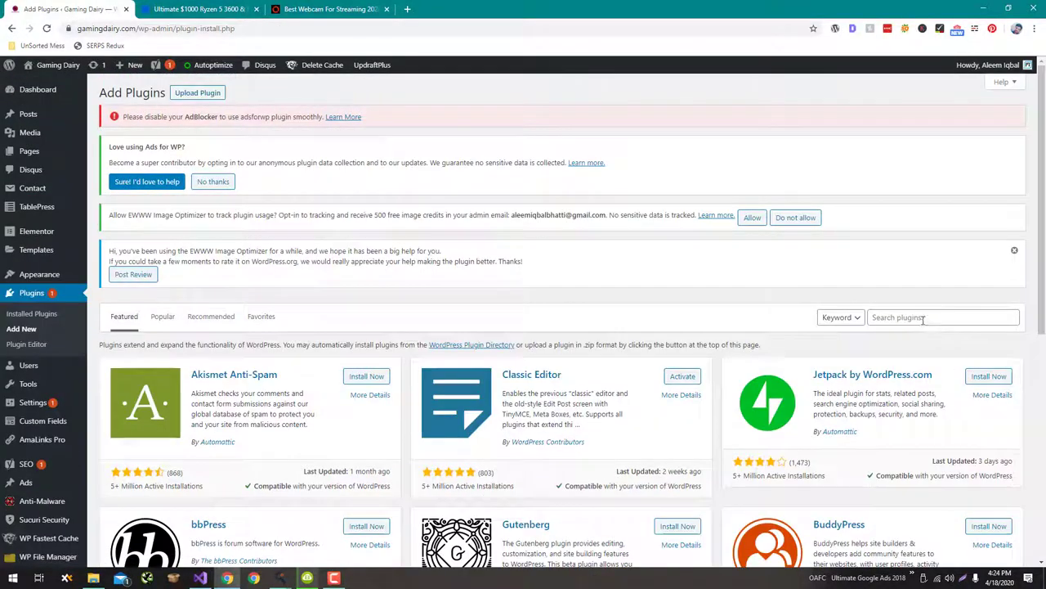
click(916, 316)
text(Shortcode)
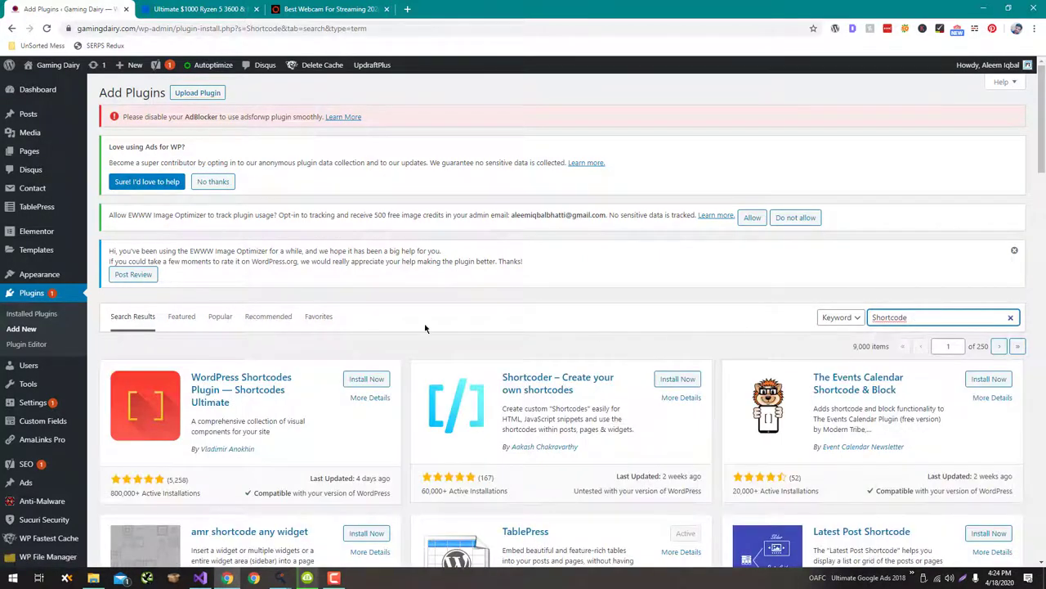
click(379, 377)
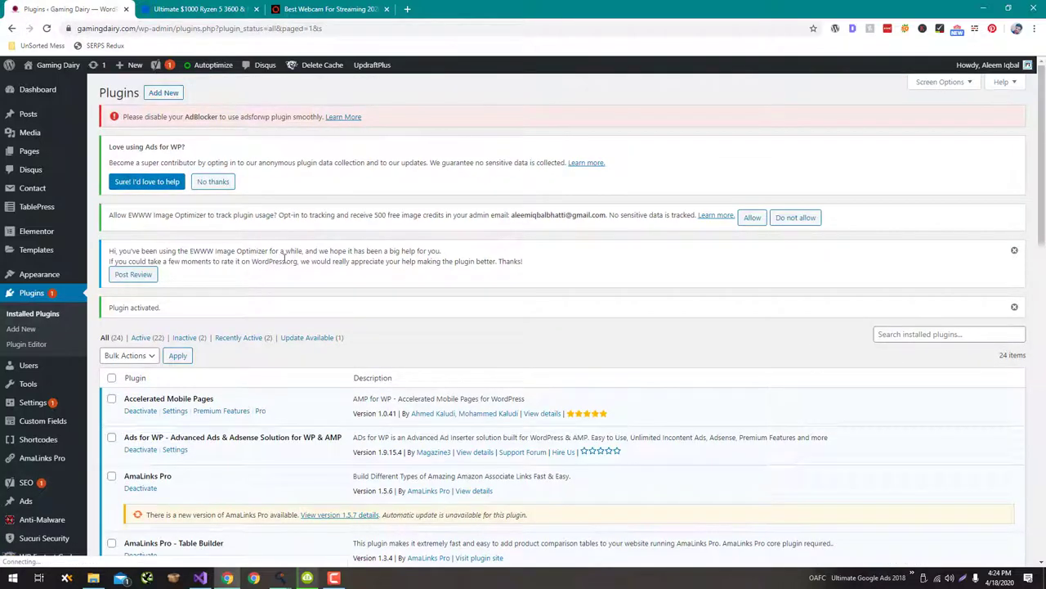
- Check the parts list table on the Ryzen 5 3600 reference page and open TablePress's form for adding a new table
scroll(122, 269, down, 2)
mouse_move(27, 318)
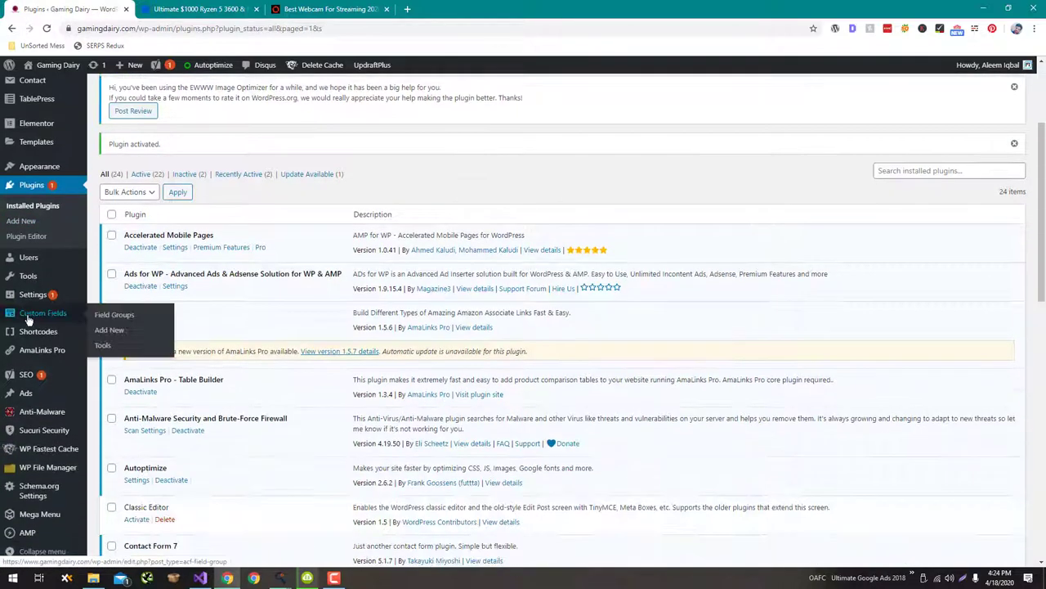
click(204, 12)
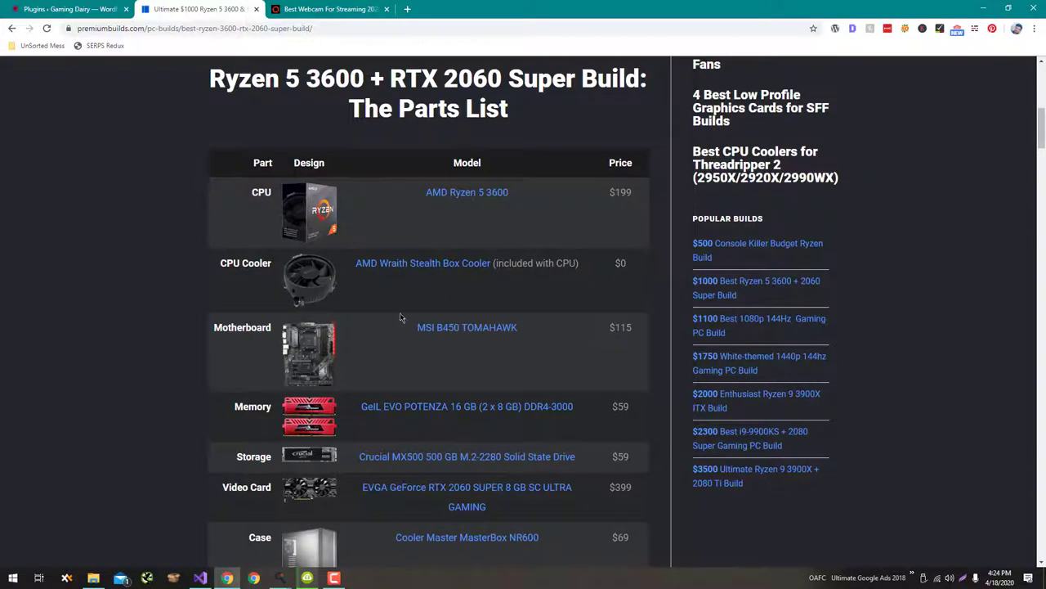
click(82, 8)
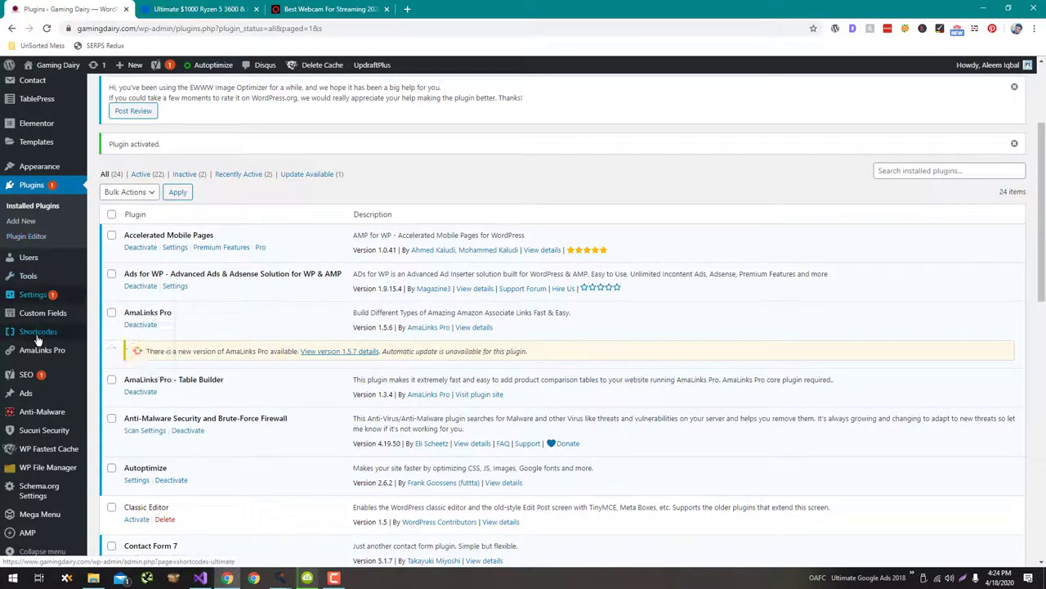
scroll(45, 359, down, 2)
scroll(49, 385, up, 3)
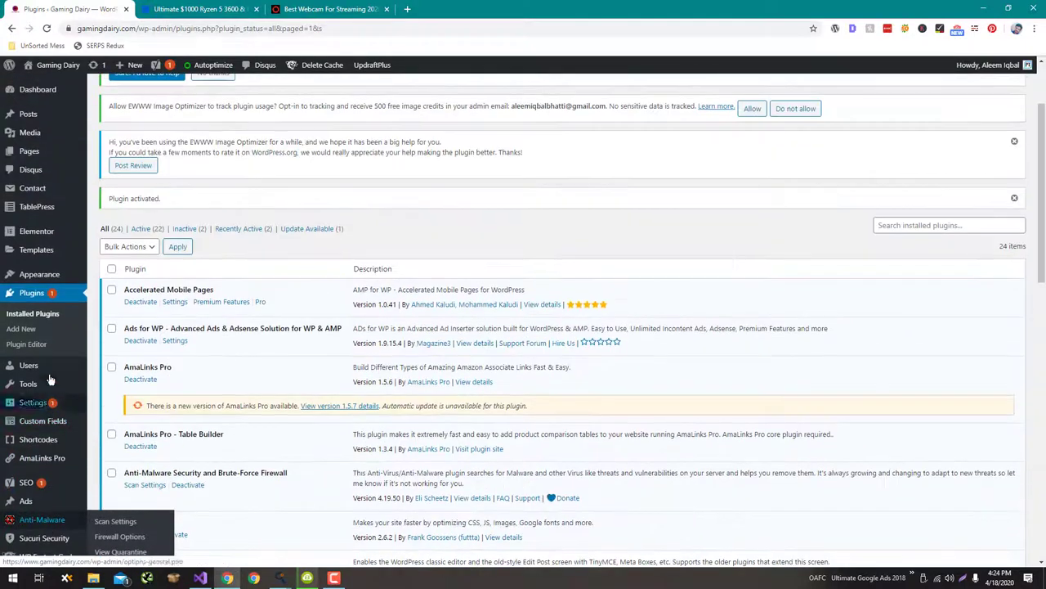
mouse_move(43, 211)
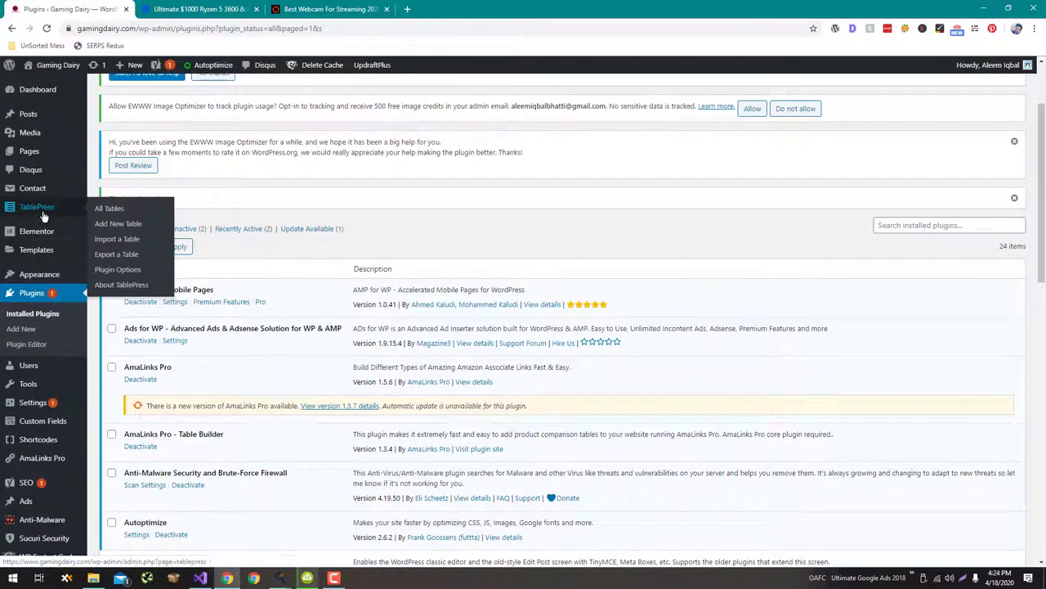
click(121, 231)
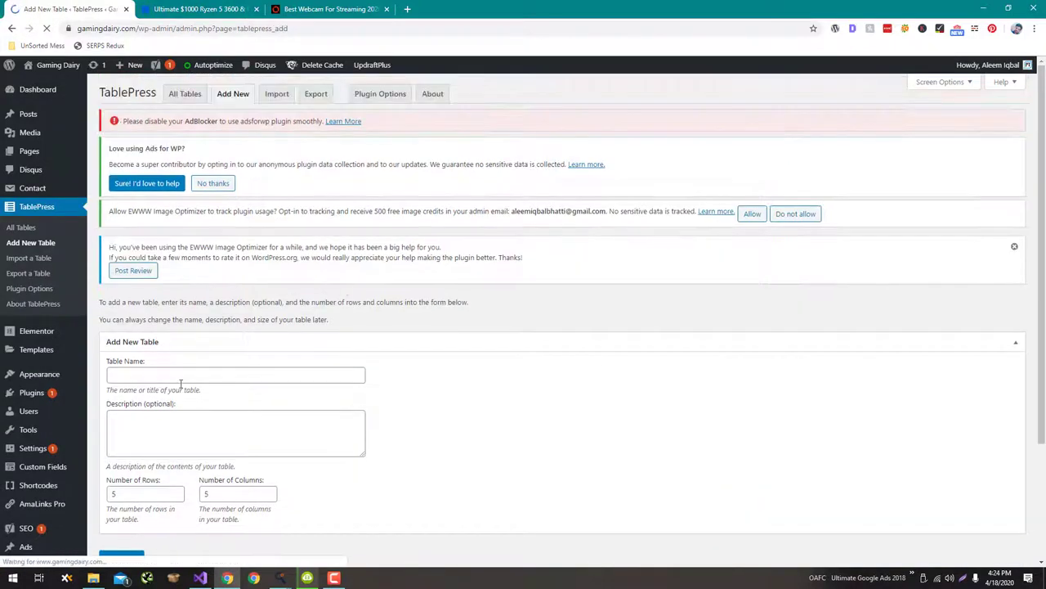
- Set the new table's size to 9 rows and 4 columns, using the reference parts list as the guide
click(210, 10)
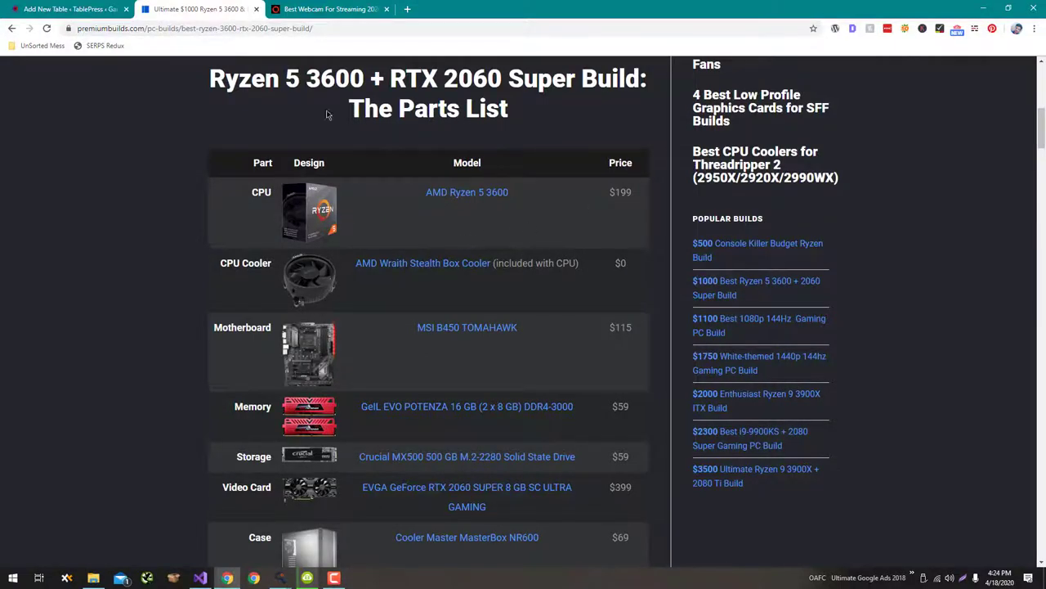
click(49, 7)
double_click(243, 496)
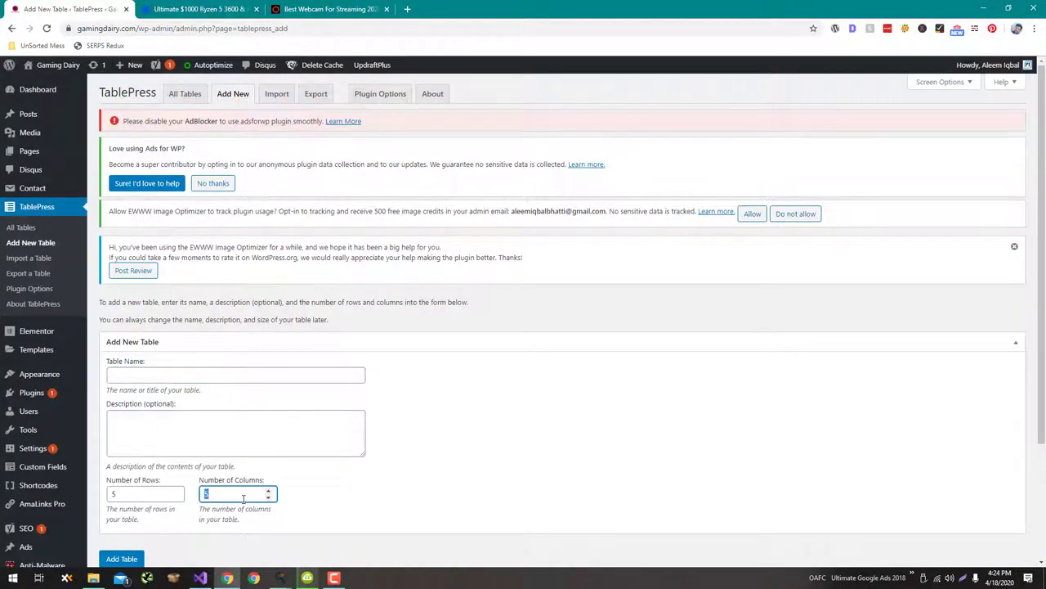
text(4)
click(197, 9)
scroll(177, 149, down, 1)
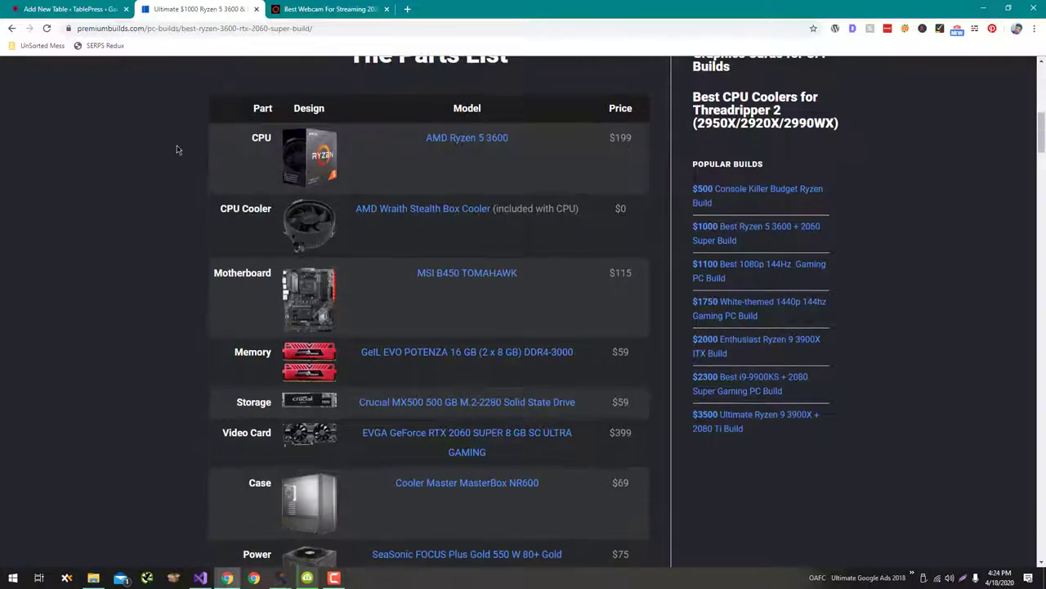
scroll(253, 246, down, 1)
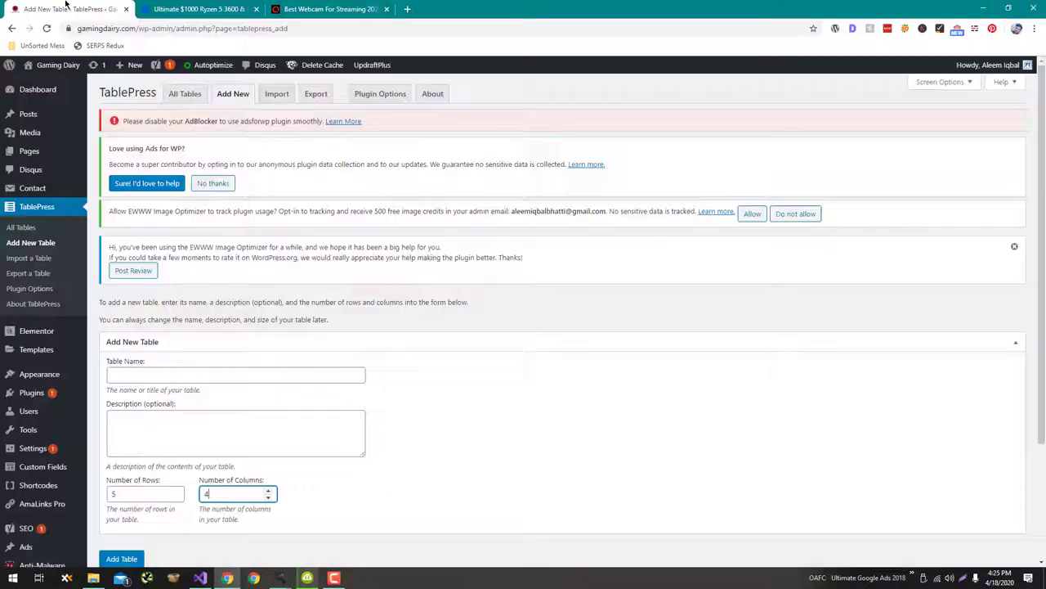
click(69, 9)
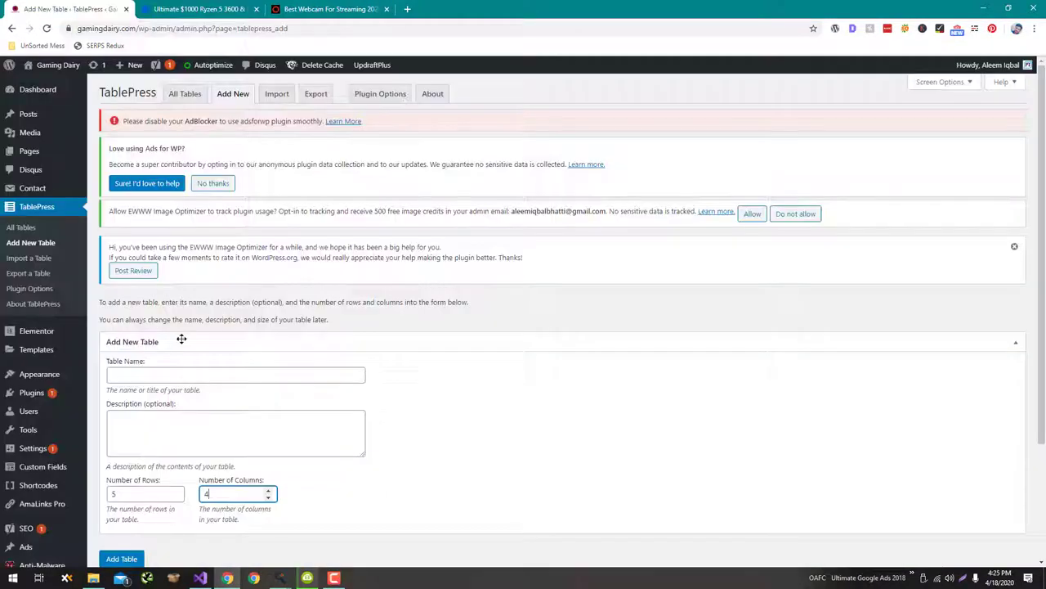
click(149, 496)
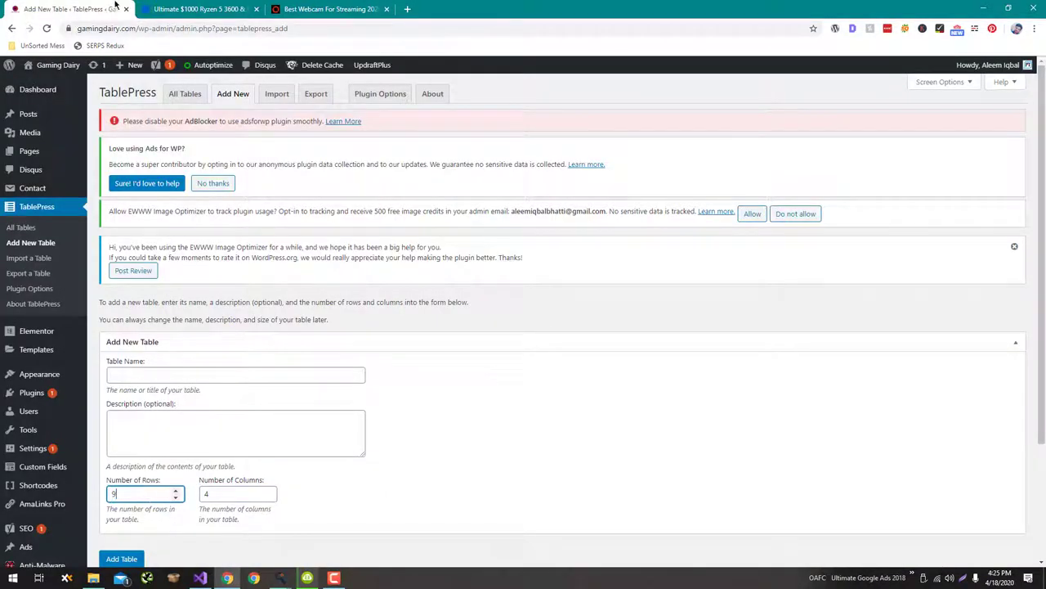
- Copy "Ryzen 5 3600 + RTX 2060 Super Build" from the reference page's heading as the table name and add the table
key(ctrl+Tab)
scroll(152, 303, up, 4)
scroll(152, 303, up, 2)
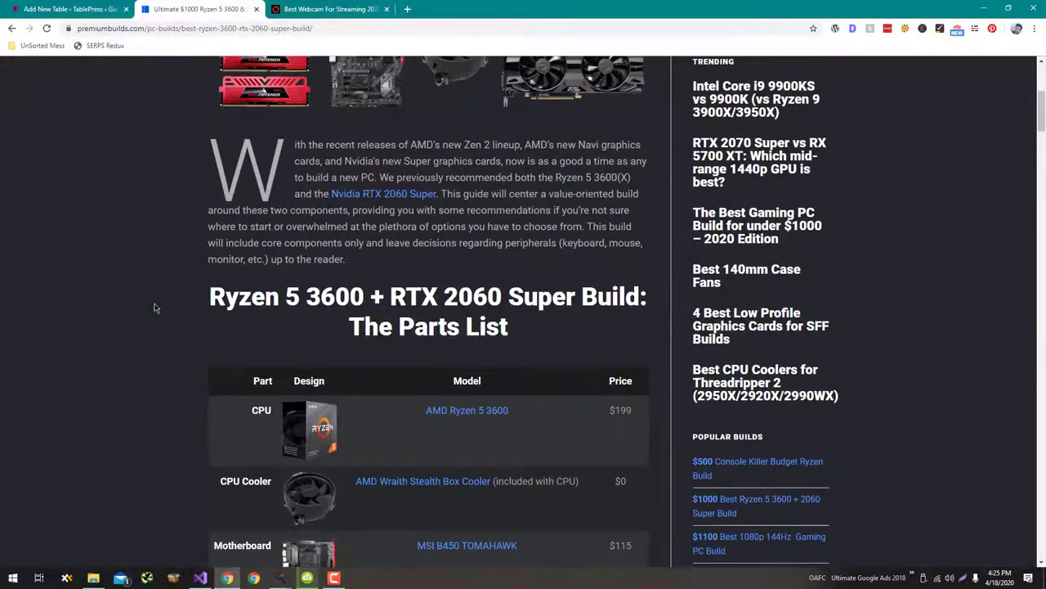
key(ctrl+shift+Tab)
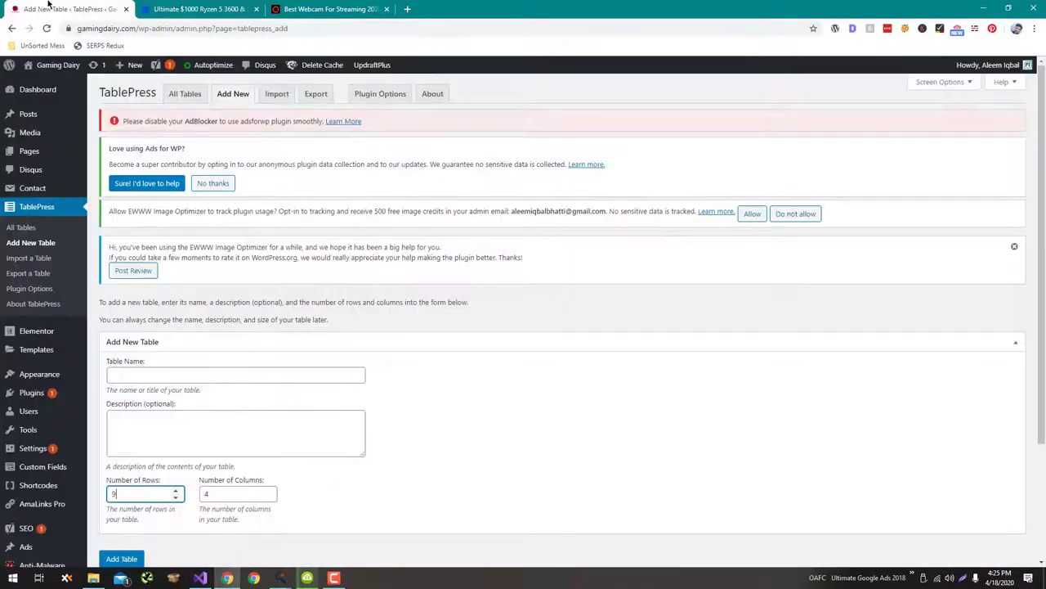
click(184, 8)
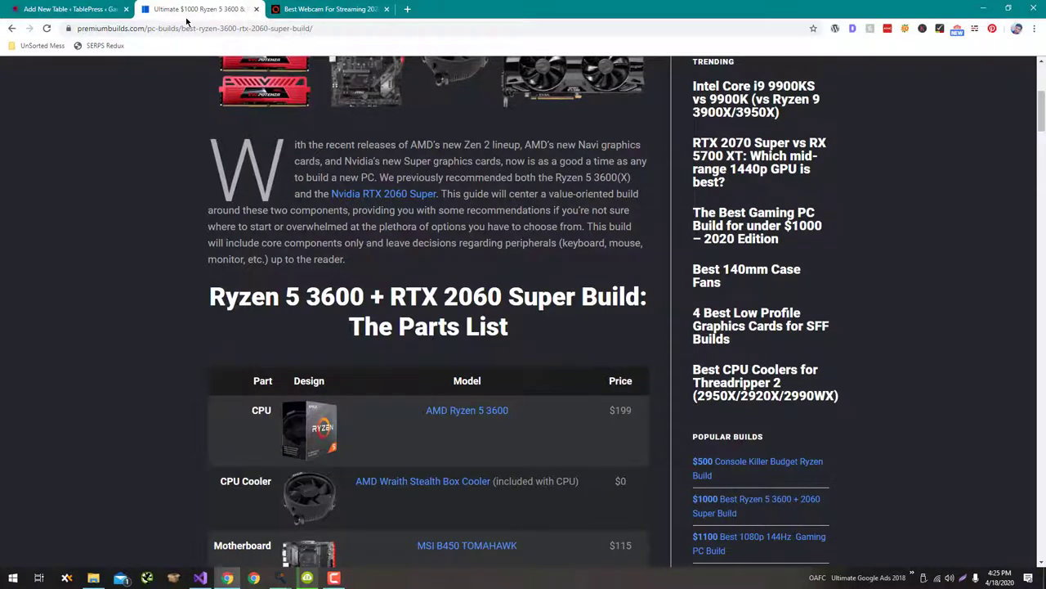
drag(211, 296, 593, 274)
key(ctrl+c)
click(69, 8)
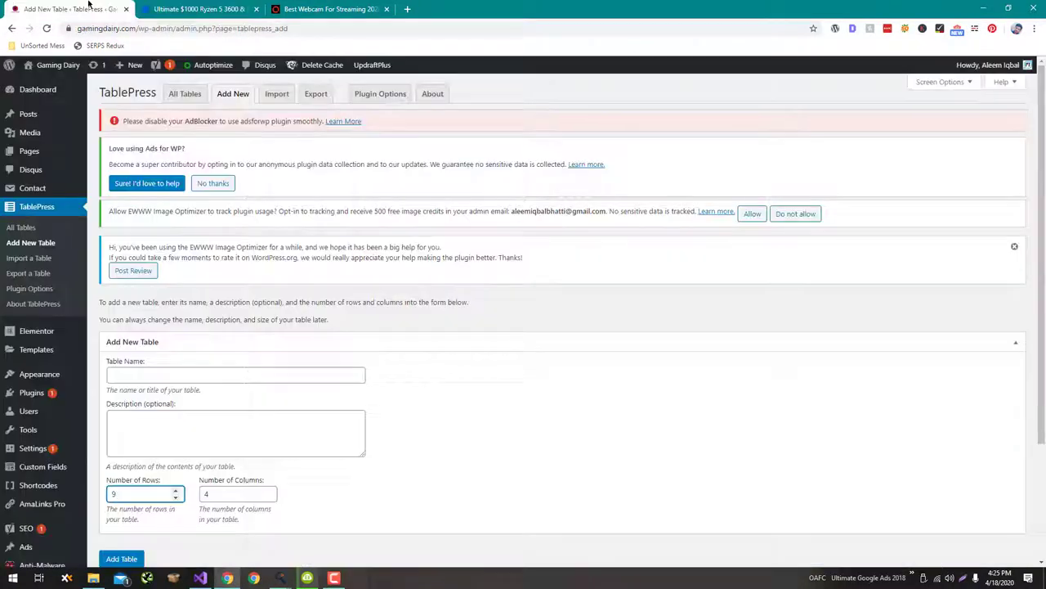
click(236, 374)
key(ctrl+v)
click(121, 558)
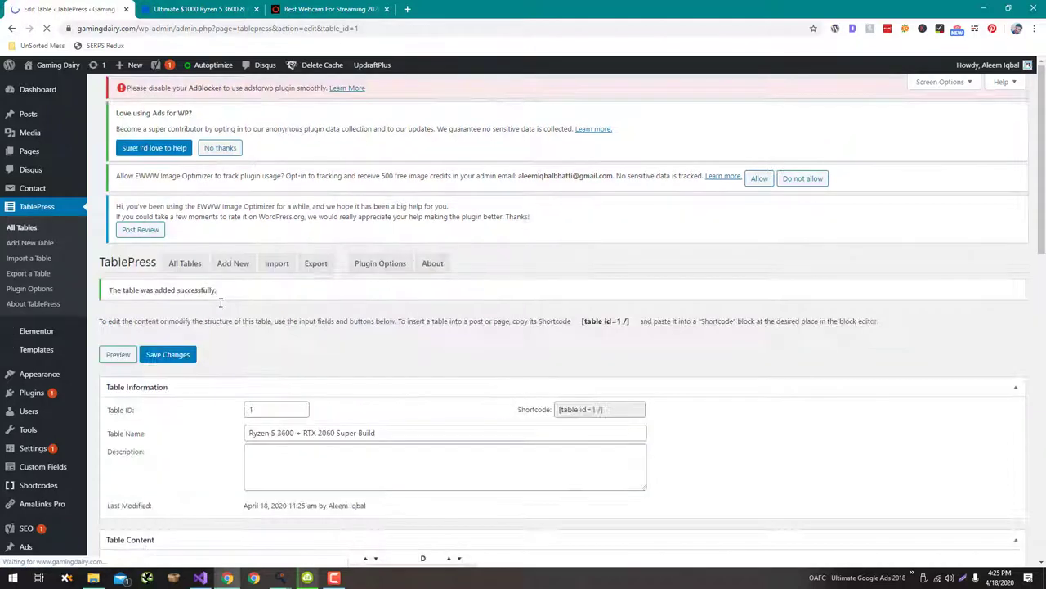
- Dismiss the tip about moving rows and columns that covers the new table's content grid
scroll(220, 302, down, 3)
scroll(220, 303, down, 2)
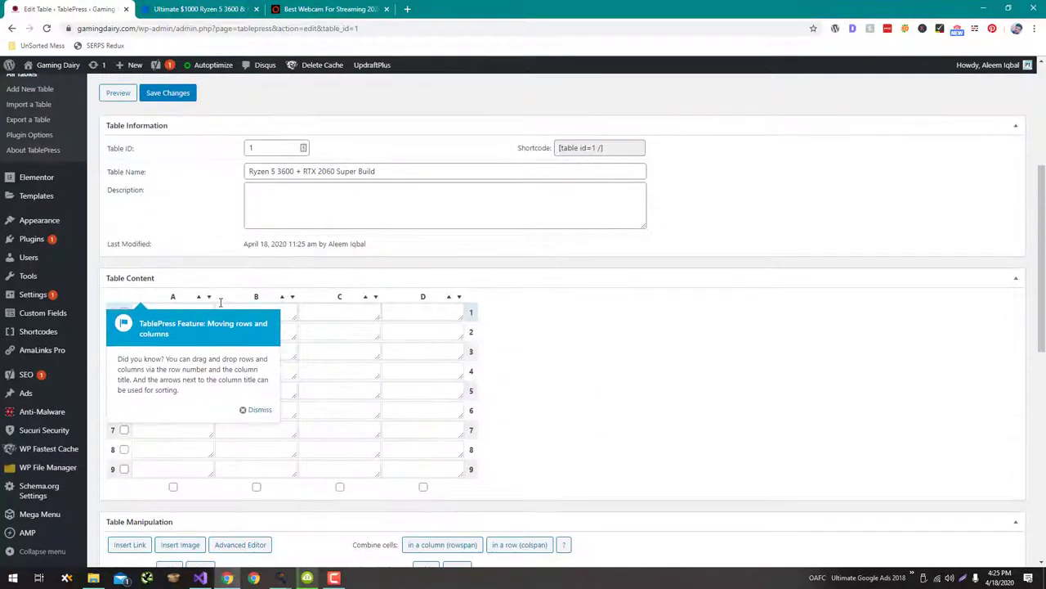
click(255, 408)
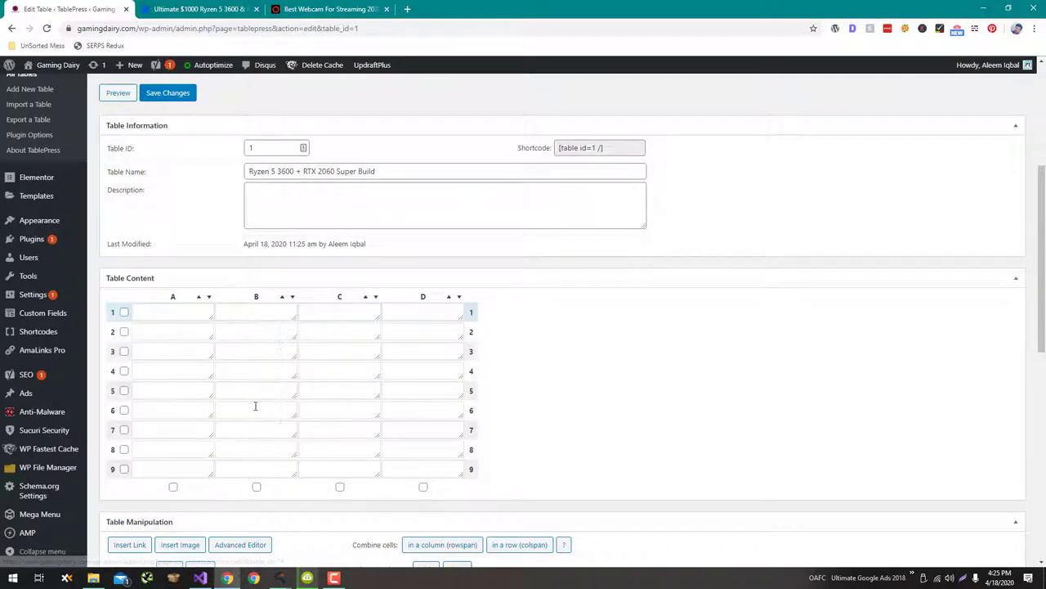
- Copy the "Part" column heading from the reference parts list into cell A1 of the new table
click(229, 7)
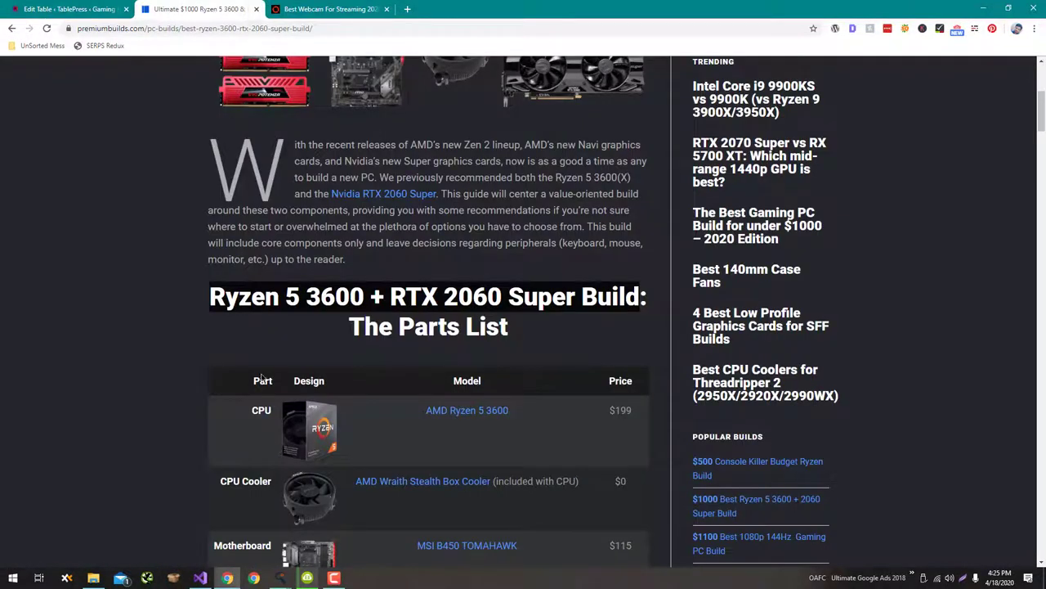
click(261, 380)
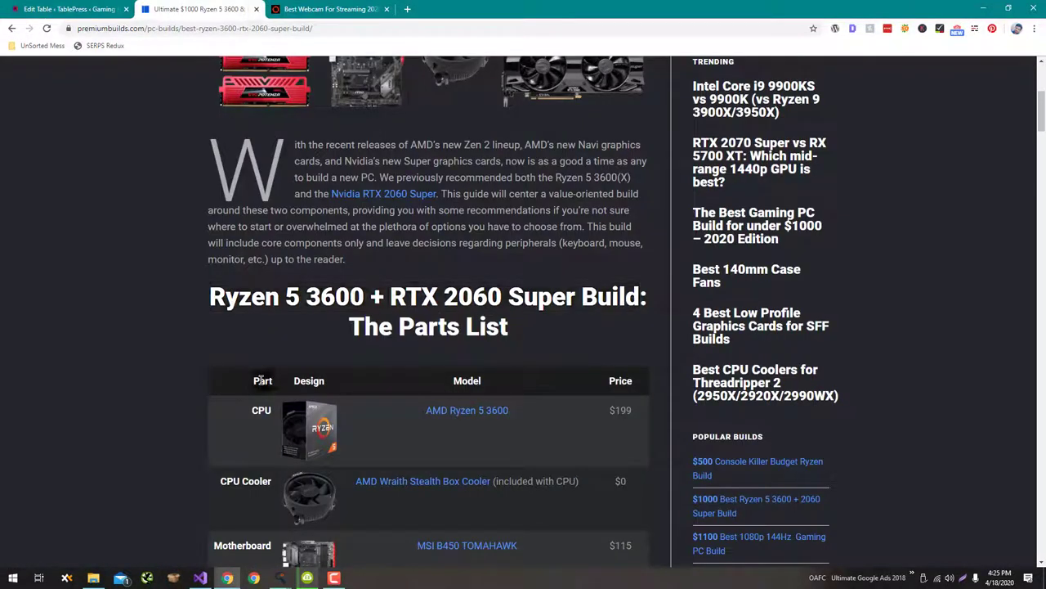
click(69, 9)
click(201, 311)
key(ctrl+v)
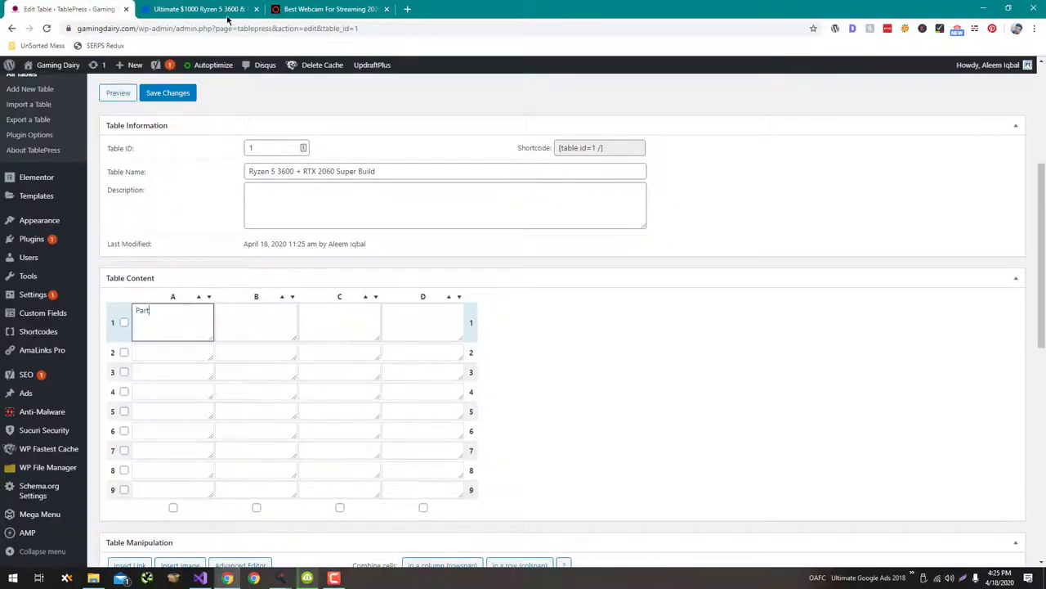
- Copy the "Design" column heading from the reference parts list into cell B1 of the table
click(201, 9)
double_click(309, 380)
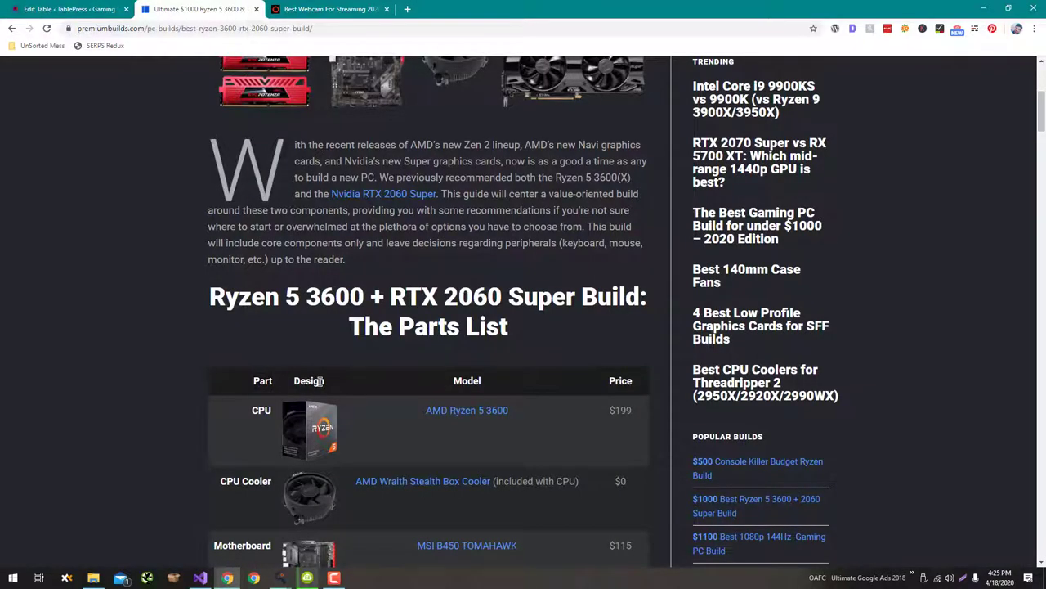
click(69, 9)
click(251, 312)
key(ctrl+v)
- Copy the "Model" column heading from the reference parts list into cell C1 of the table
click(201, 9)
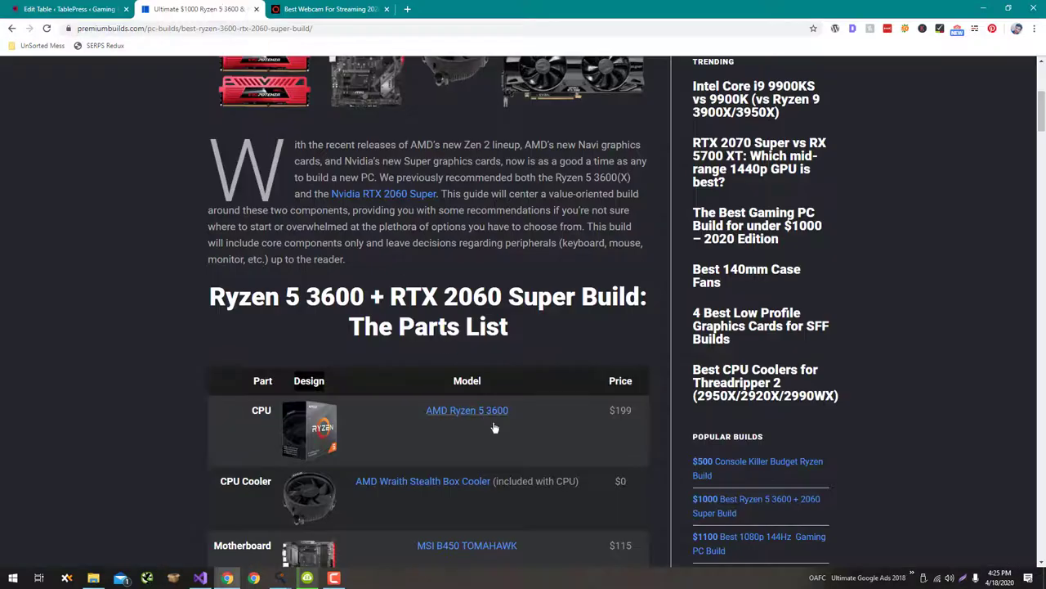
double_click(466, 380)
click(102, 9)
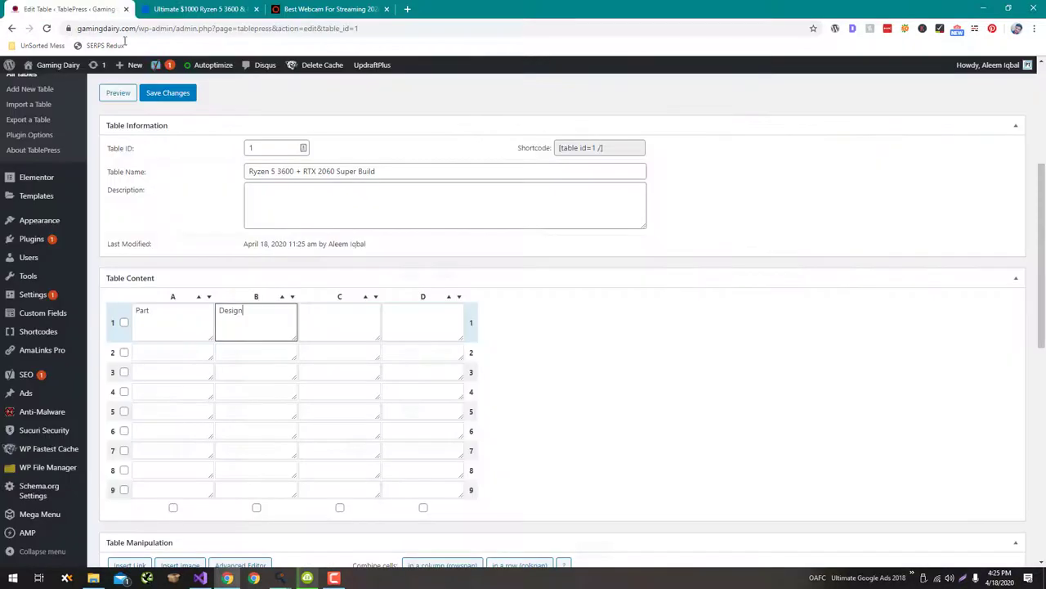
click(327, 327)
key(ctrl+v)
- Enter "Retailer" as the fourth column heading in cell D1 through the Advanced Editor, in place of the reference list's Price heading
click(231, 13)
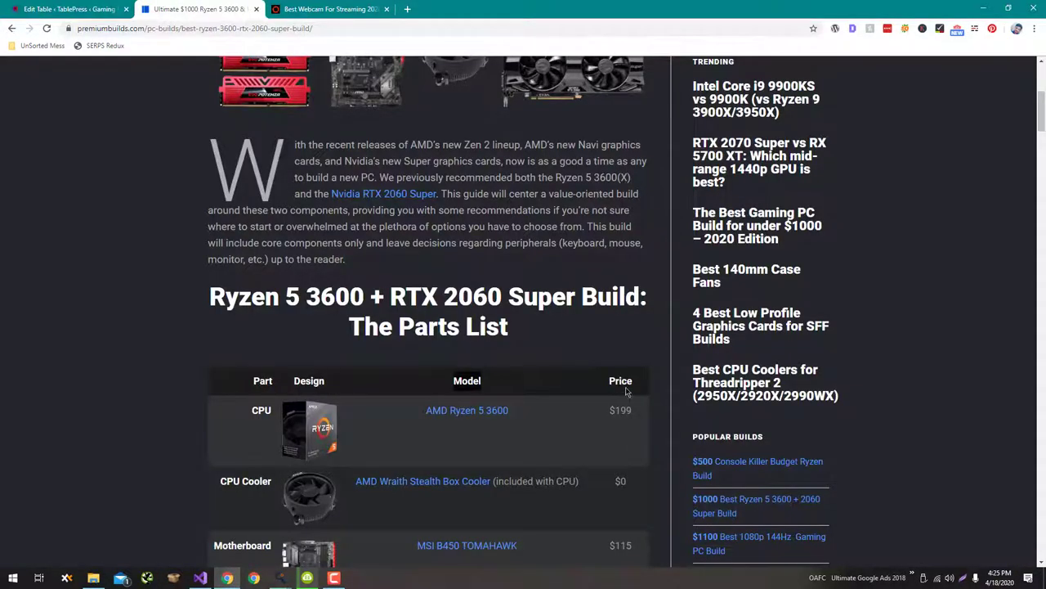
click(79, 6)
click(416, 314)
shift+double_click(416, 314)
text(Retailer)
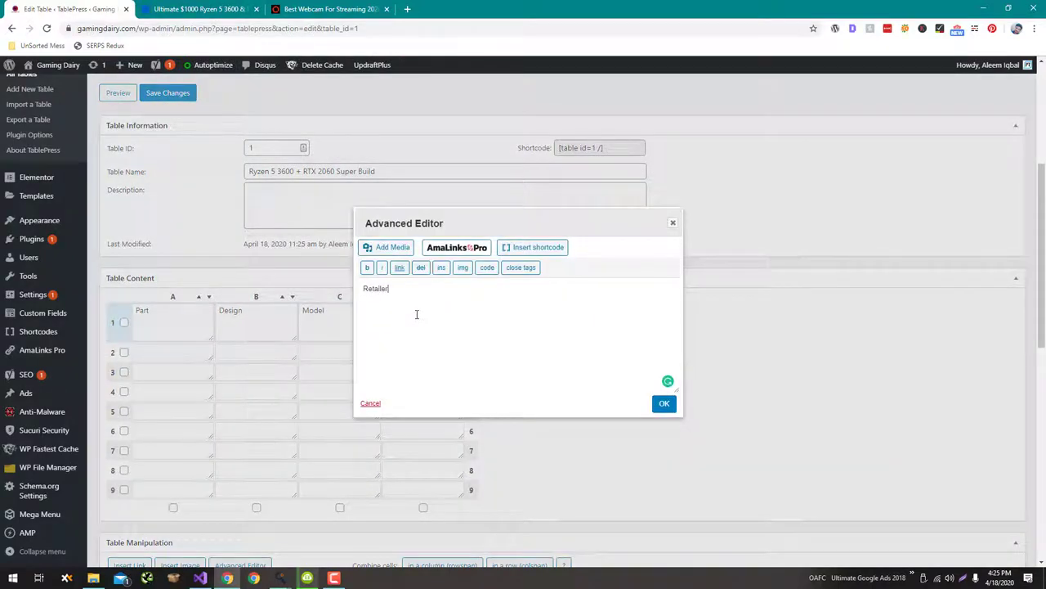
click(664, 403)
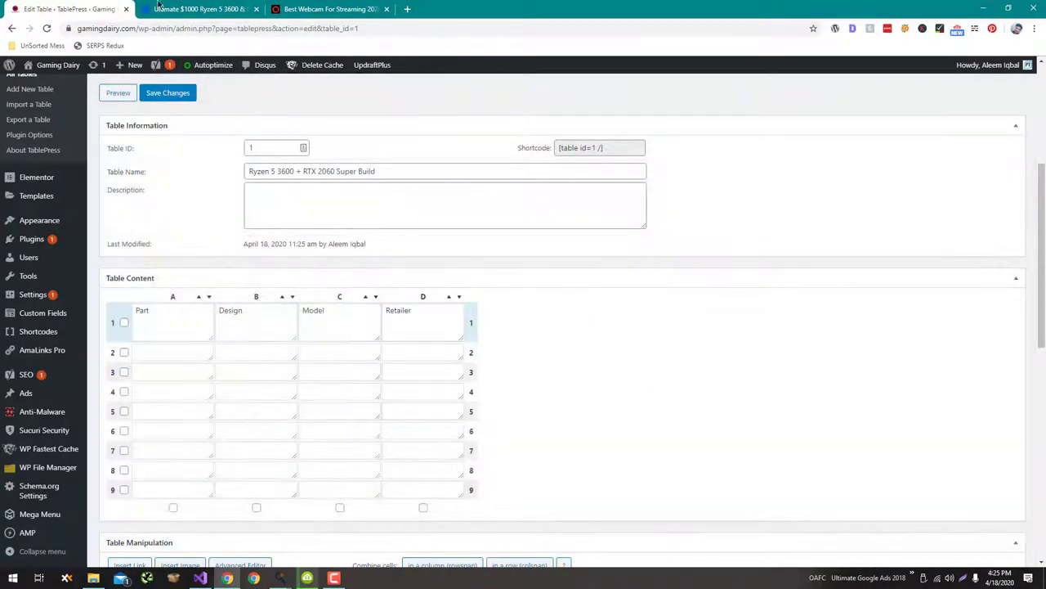
- Review the reference parts list, switch to the TableHelper app and reset all of its product fields
key(ctrl+Tab)
scroll(57, 329, down, 4)
scroll(57, 325, up, 3)
scroll(57, 325, down, 1)
key(alt+Tab)
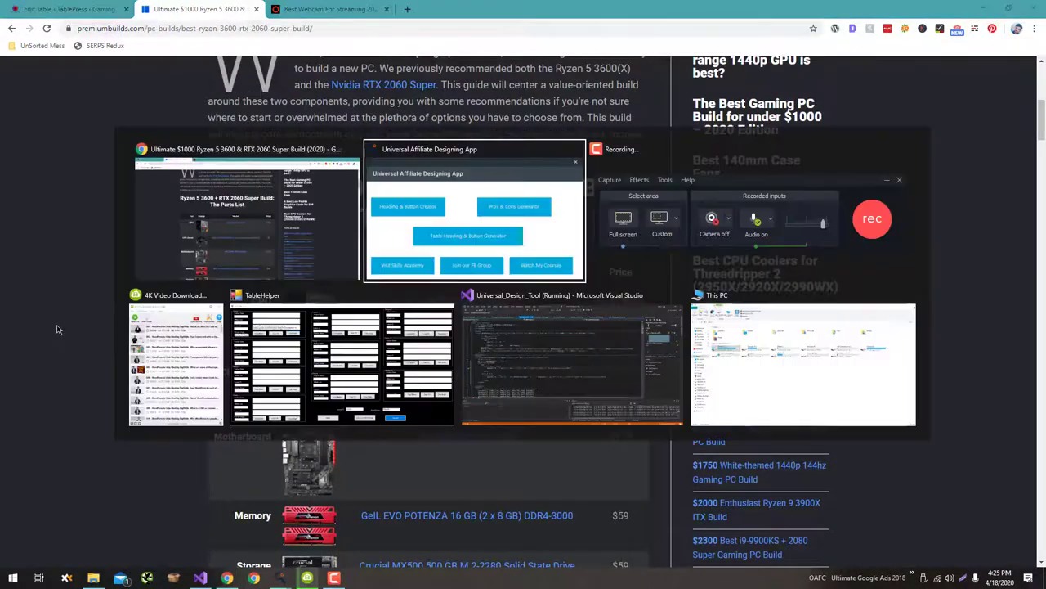
click(255, 345)
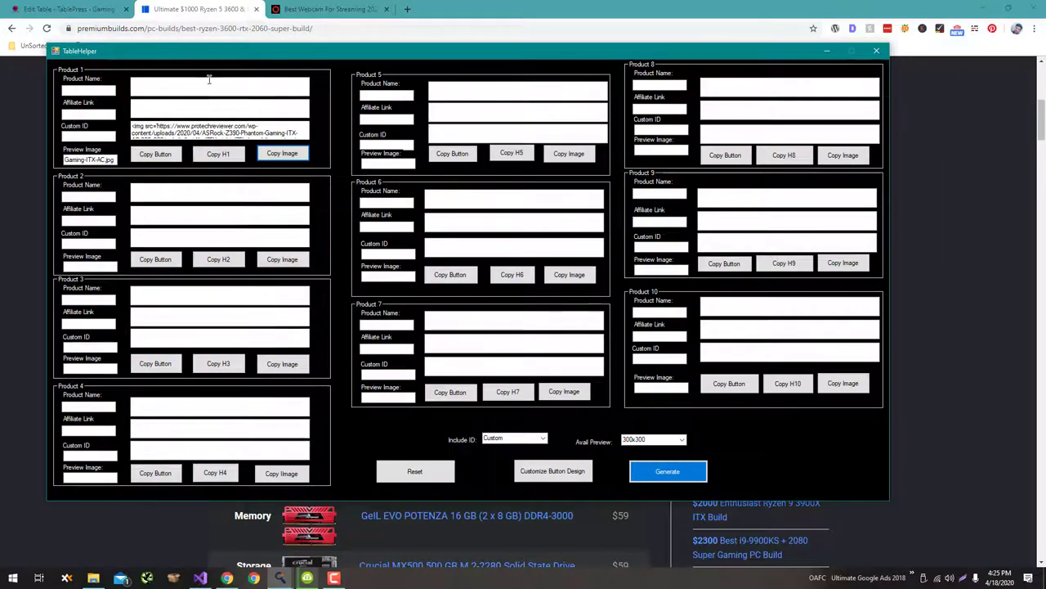
click(415, 472)
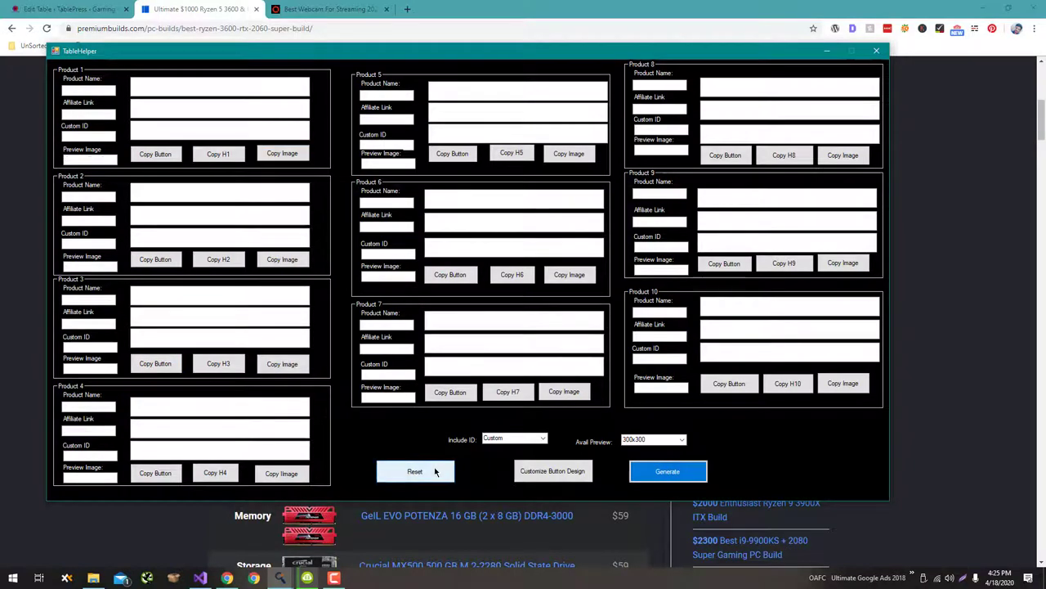
- Copy "AMD Ryzen 5 3600" from the reference parts list into Product 1's name in TableHelper
drag(307, 58, 487, 115)
click(178, 288)
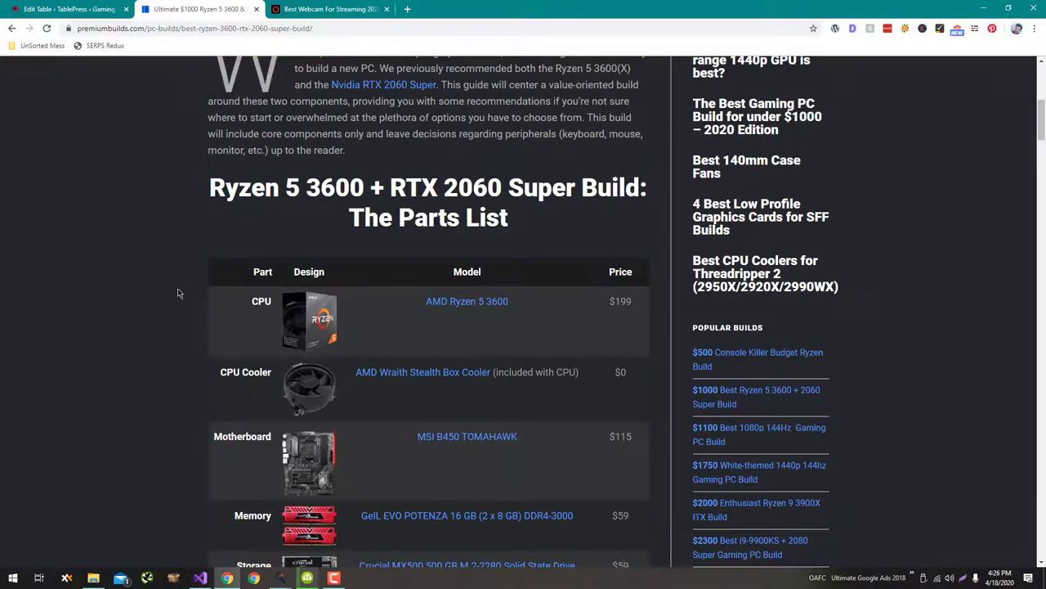
scroll(201, 320, up, 1)
triple_click(468, 410)
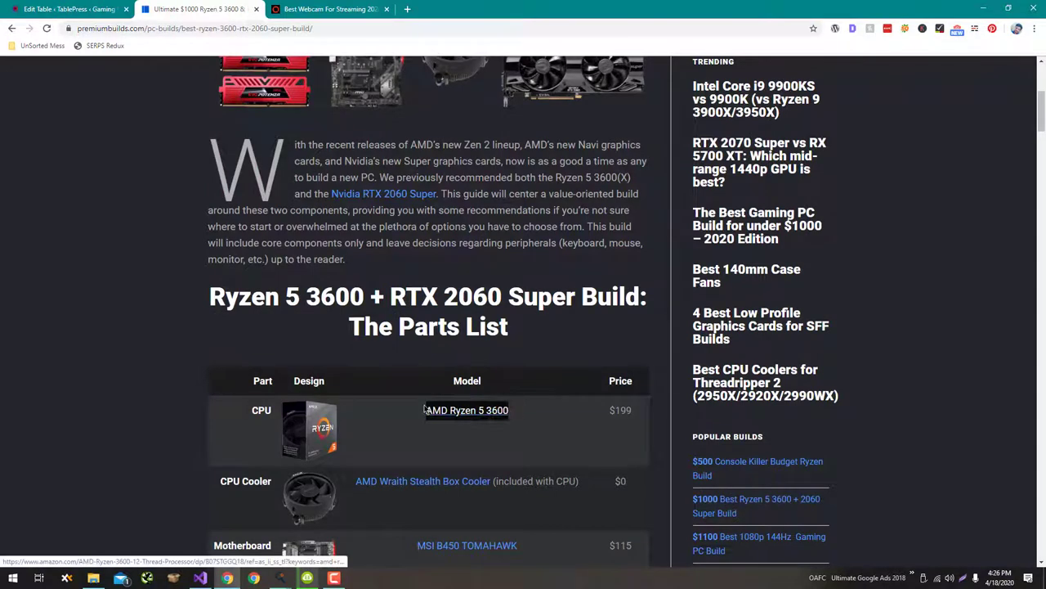
key(alt+Tab)
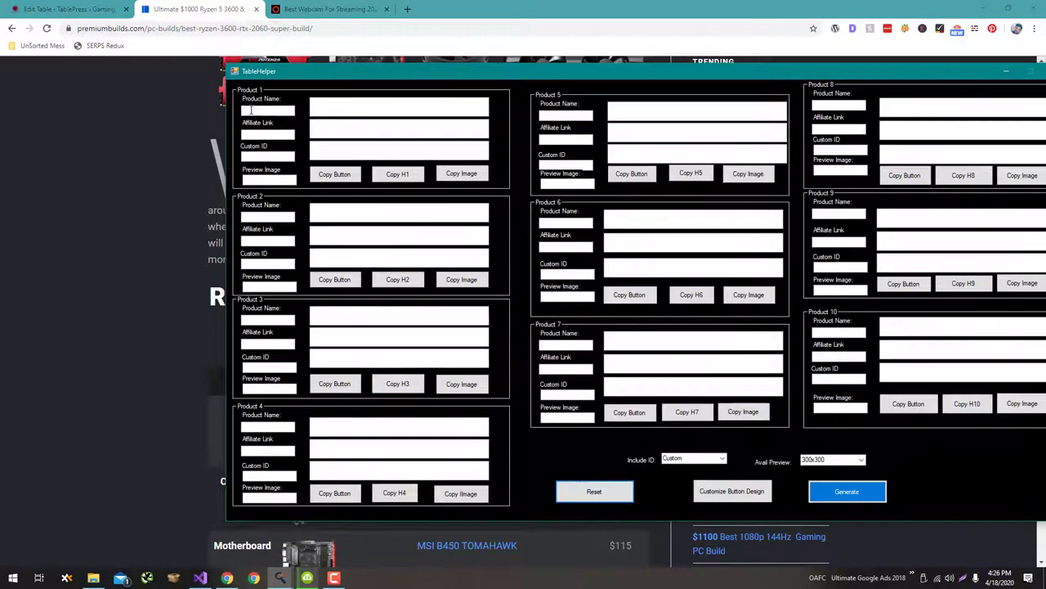
- Copy the AMD Ryzen 5 3600's link address from the reference page into Product 1's affiliate link in TableHelper
click(160, 205)
scroll(425, 454, down, 1)
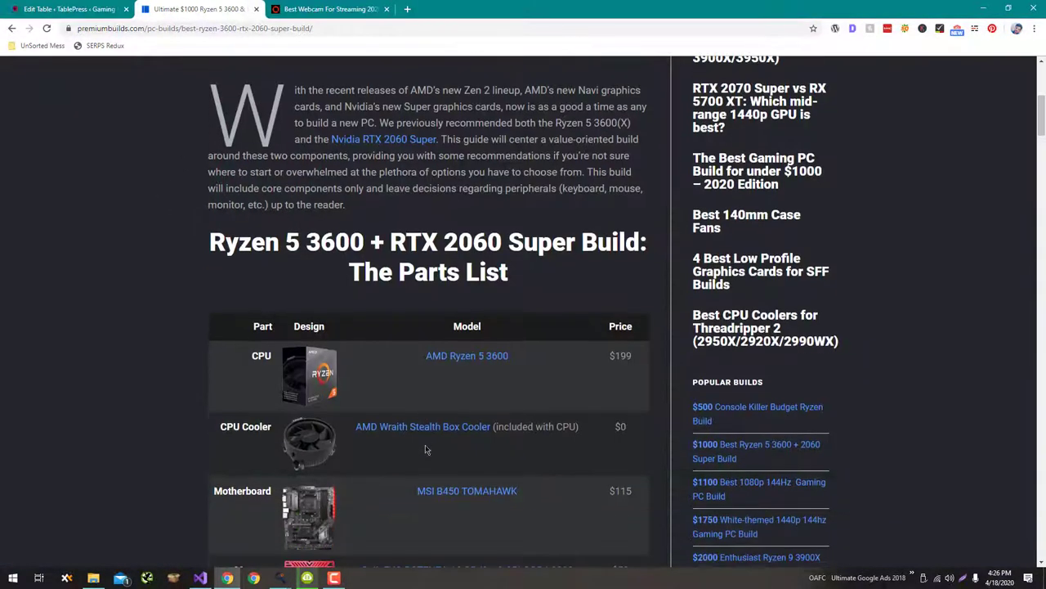
right_click(446, 357)
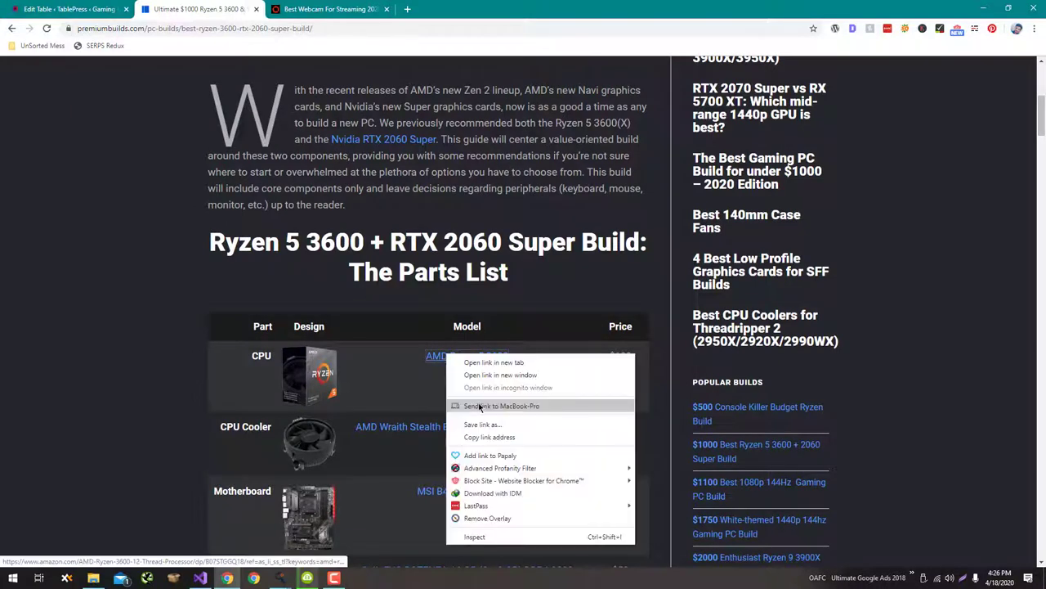
click(482, 431)
key(alt+Tab)
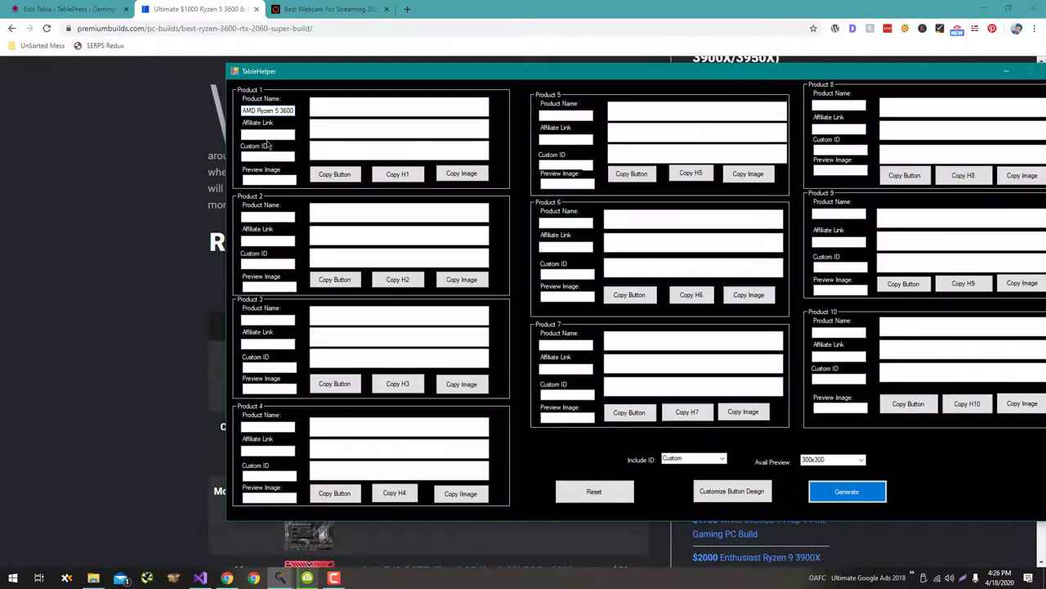
key(ctrl+v)
- Copy "AMD Wraith Stealth Box Cooler" from the reference parts list into Product 2's name in TableHelper
click(193, 327)
scroll(204, 352, down, 2)
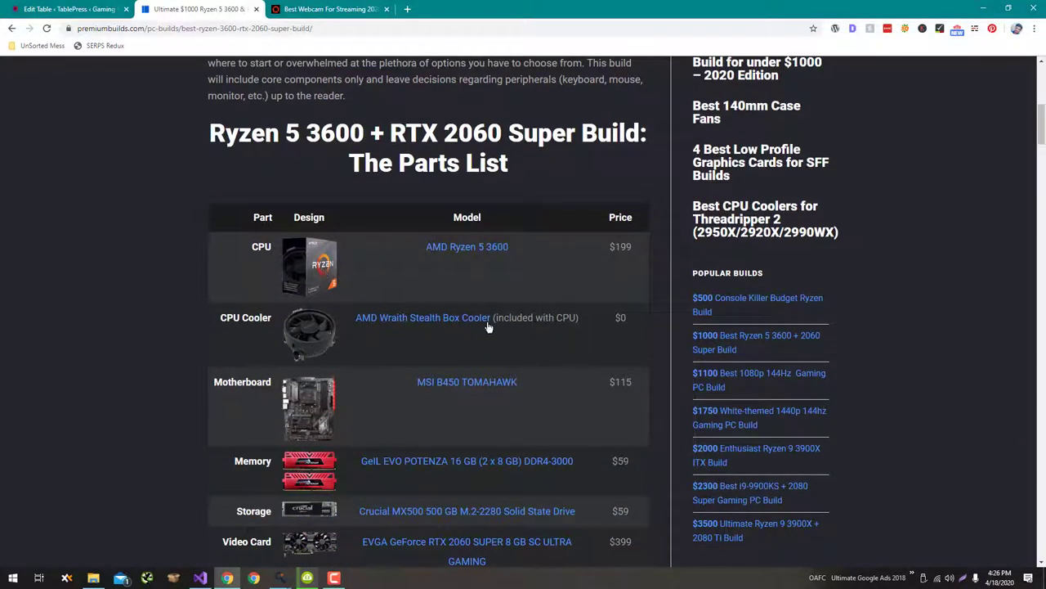
drag(490, 320, 357, 317)
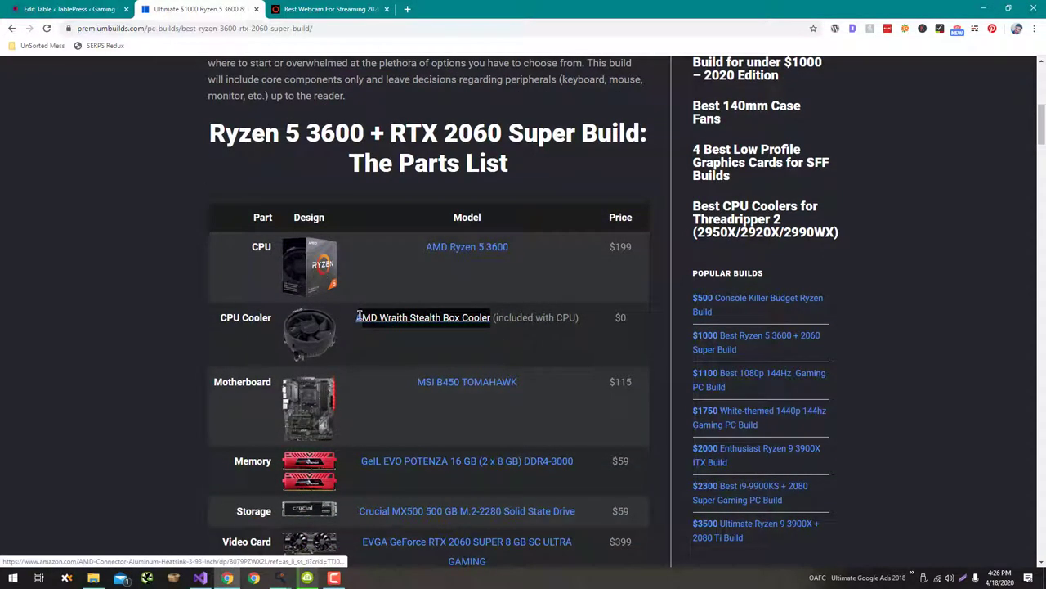
key(ctrl+c)
key(alt+Tab)
click(272, 214)
key(ctrl+v)
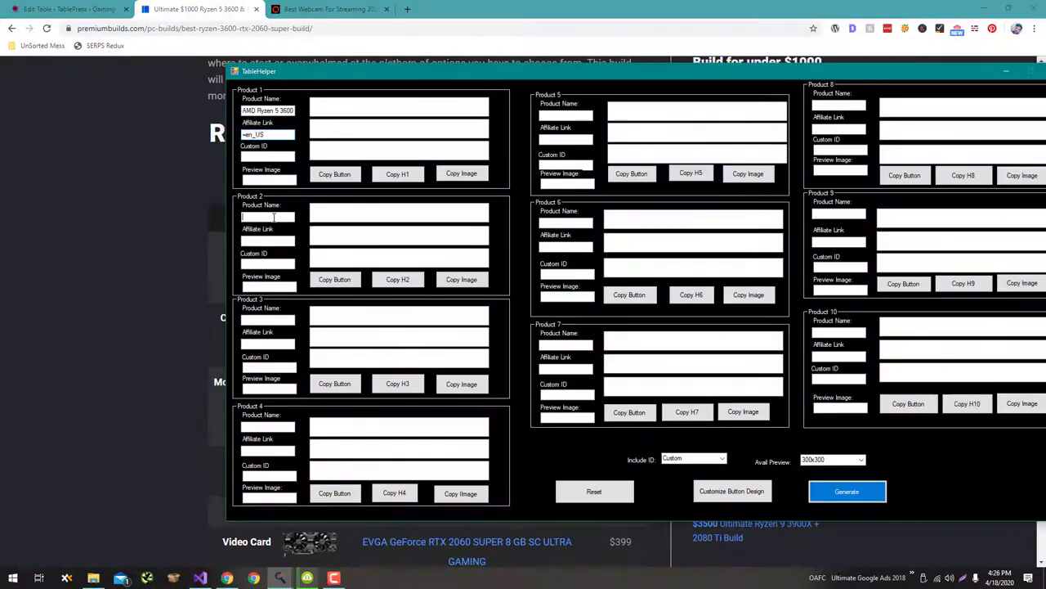
- Copy the AMD Wraith Stealth Box Cooler's link address from the reference page into Product 2's affiliate link in TableHelper
key(alt+Tab)
click(456, 344)
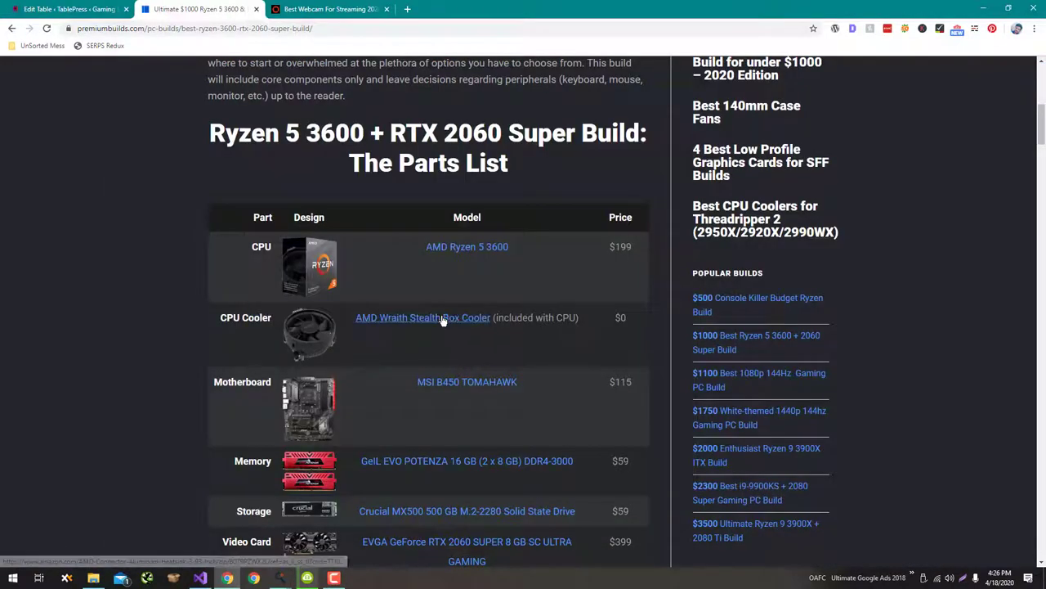
right_click(442, 319)
click(495, 399)
key(alt+Tab)
click(269, 240)
key(ctrl+v)
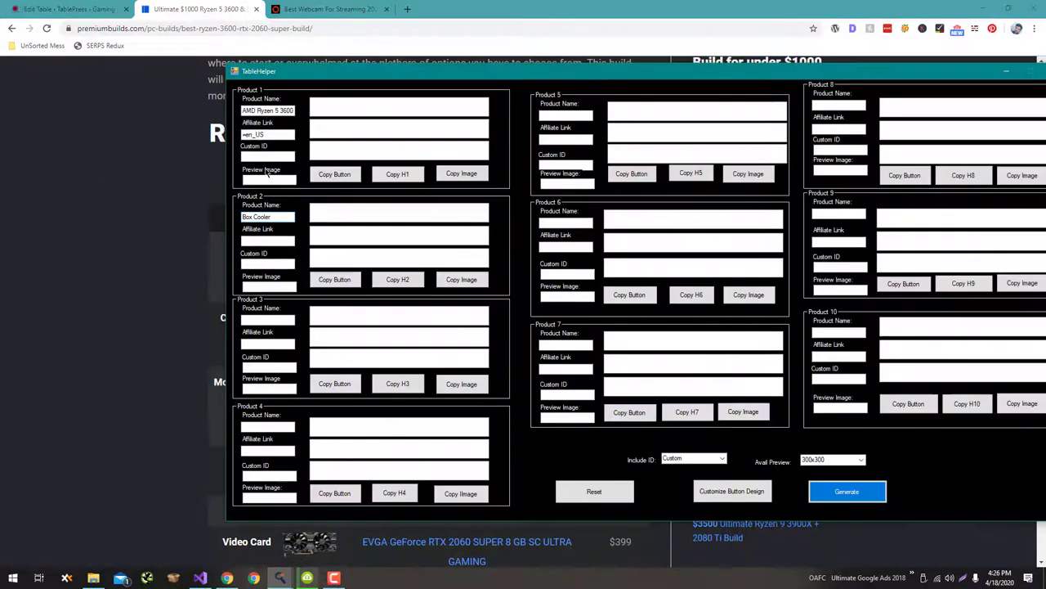
- Copy the motherboard model "MSI B450 TOMAHAWK" from the reference parts list into Product 3's name in TableHelper
key(alt+Tab)
scroll(300, 339, down, 3)
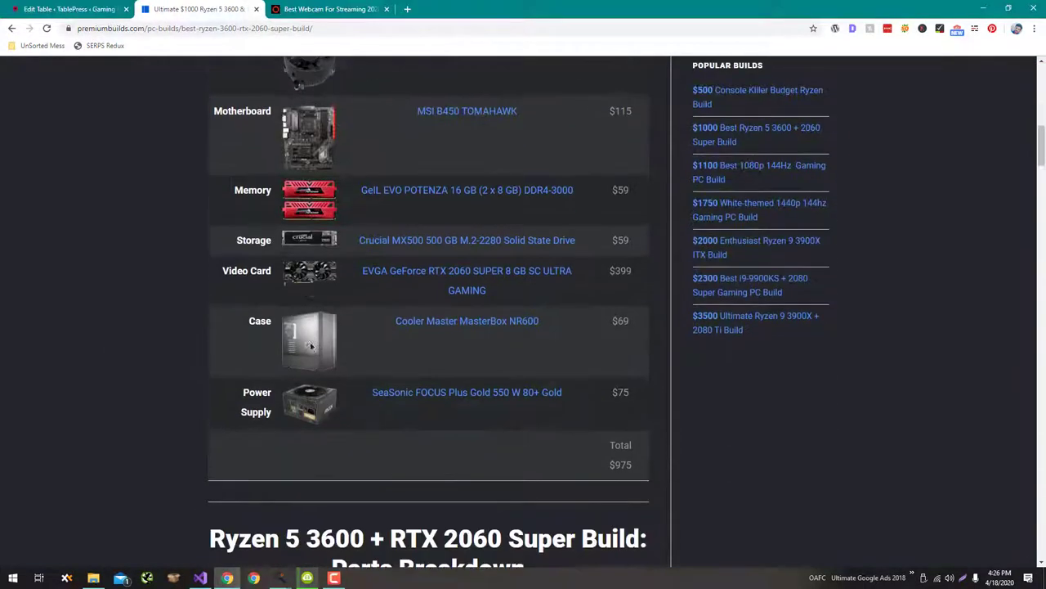
scroll(384, 327, up, 1)
drag(529, 219, 386, 219)
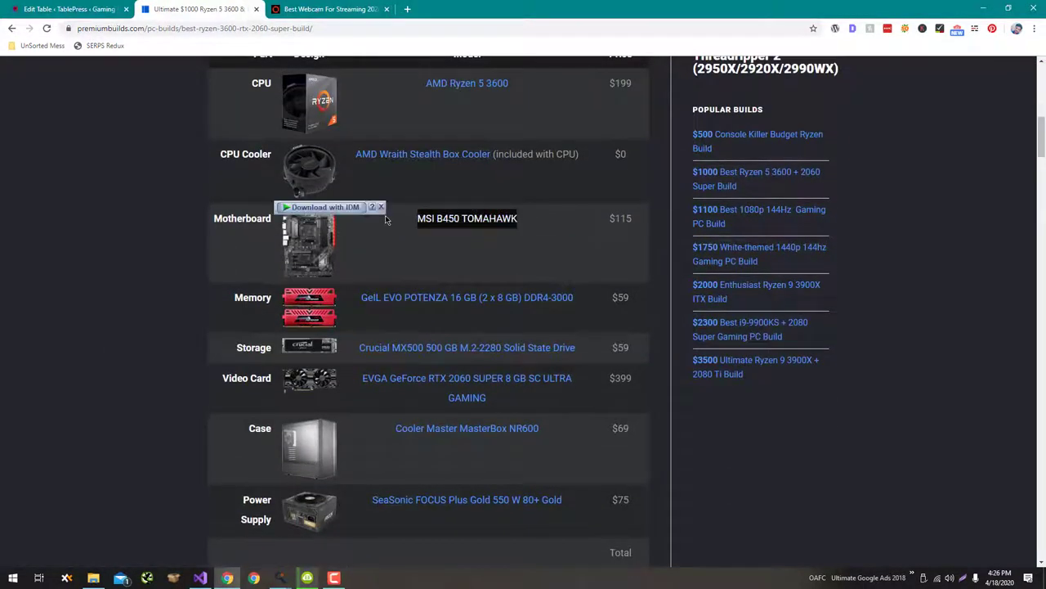
key(alt+Tab)
click(257, 319)
key(ctrl+v)
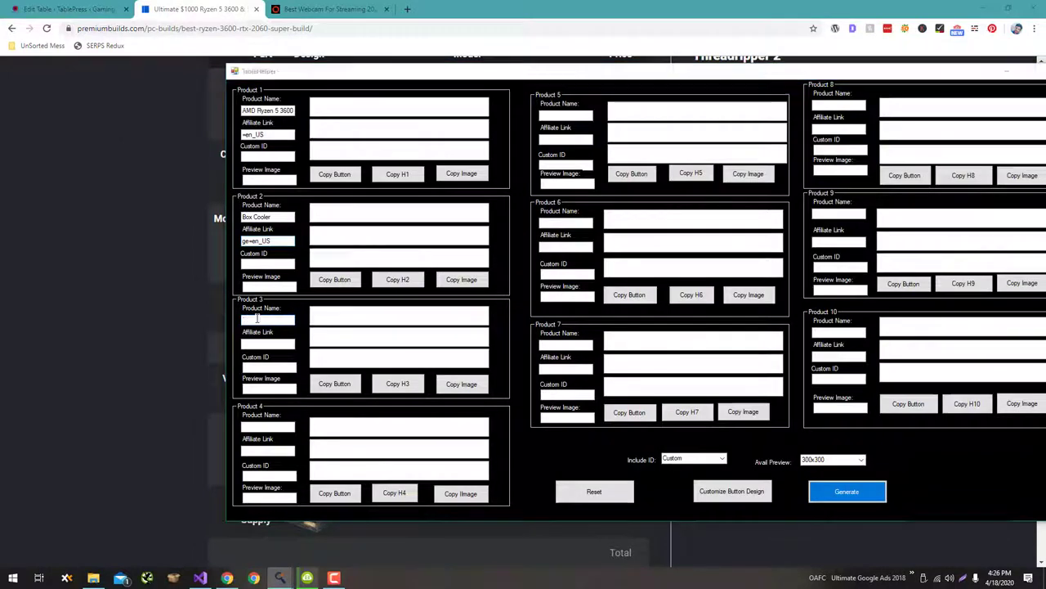
- Copy the MSI B450 TOMAHAWK's link address from the reference page into Product 3's affiliate link in TableHelper
key(alt+Tab)
right_click(486, 223)
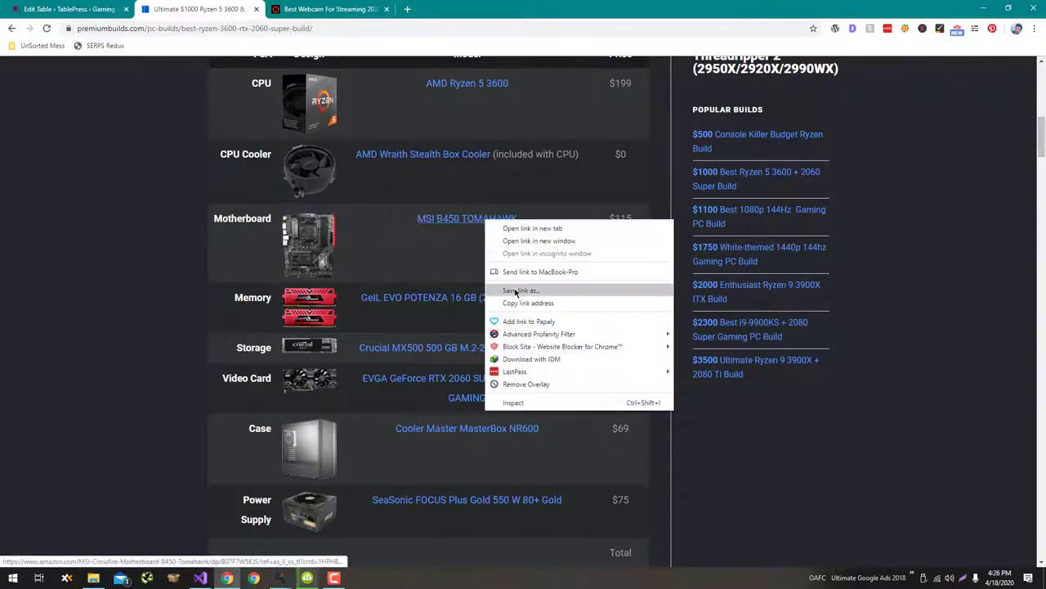
click(515, 305)
key(alt+Tab)
click(292, 264)
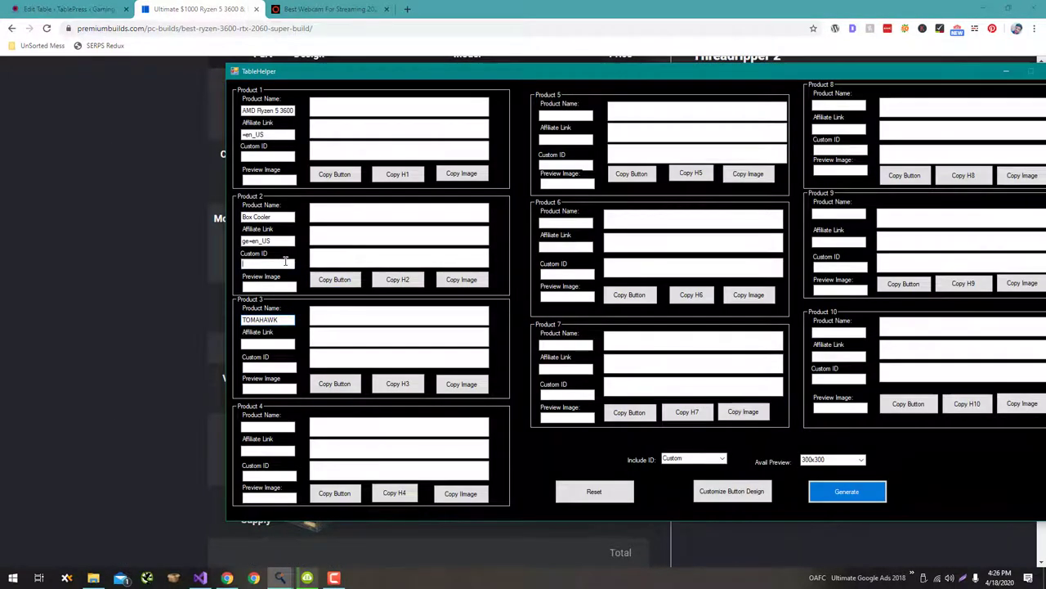
click(268, 343)
key(ctrl+v)
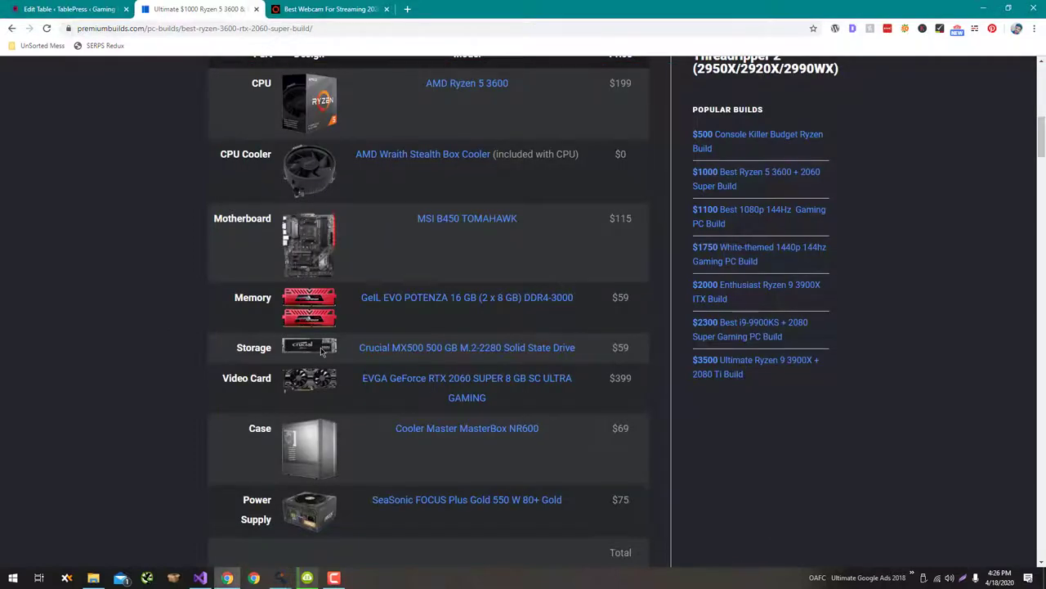
- Copy the GeIL EVO POTENZA memory's link address from the reference page into Product 4's affiliate link in TableHelper
scroll(322, 350, up, 1)
key(alt+Tab)
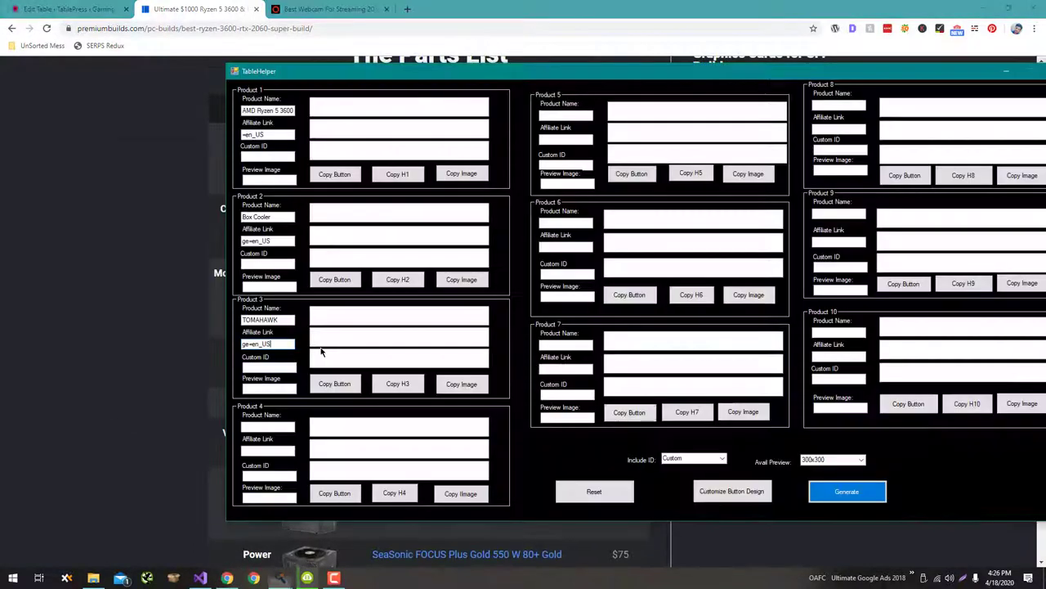
key(alt+Tab)
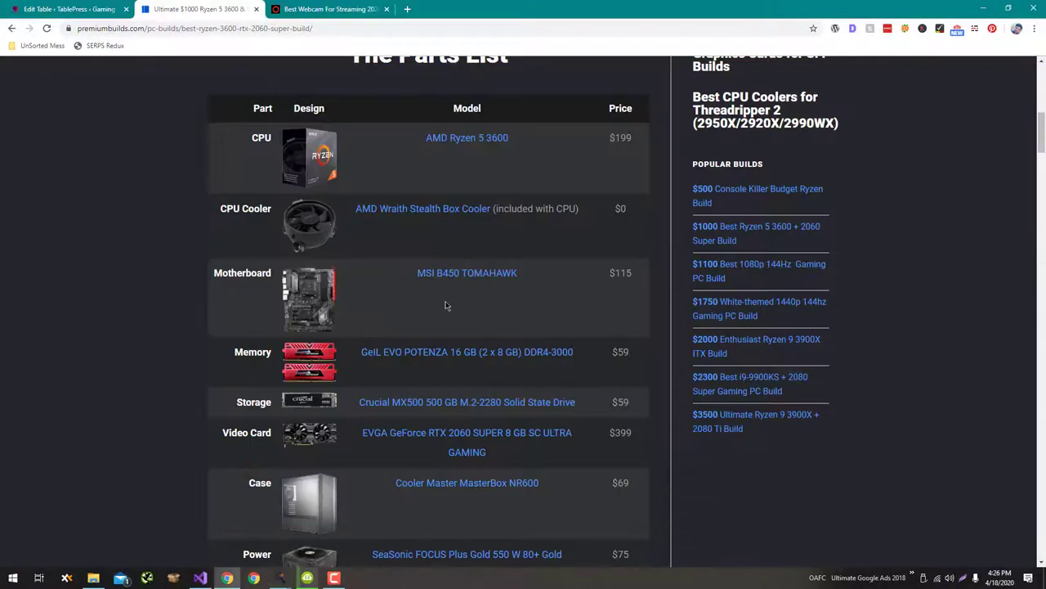
right_click(434, 360)
click(480, 434)
key(alt+Tab)
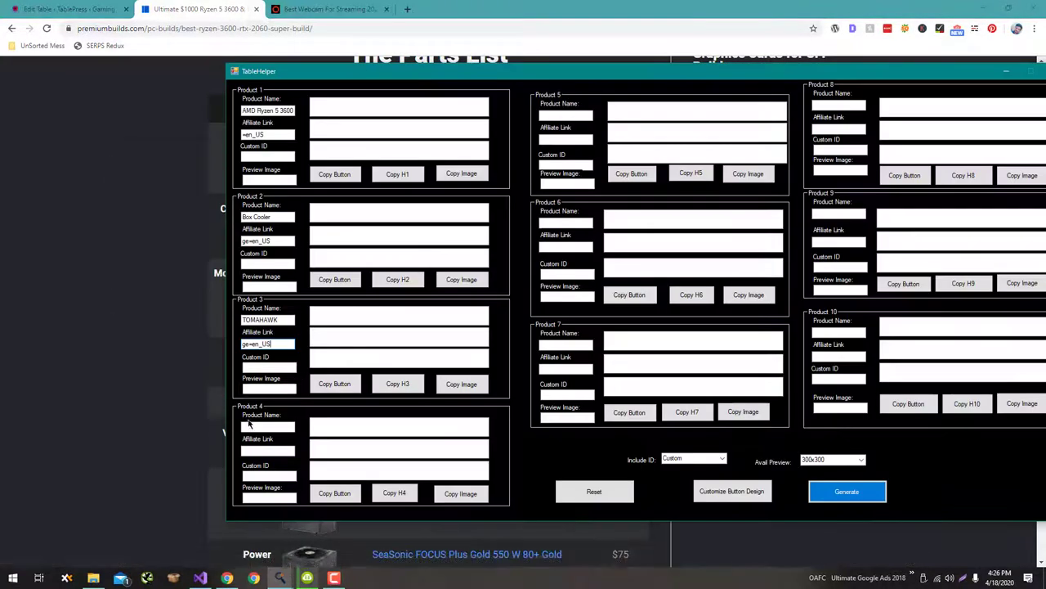
- Copy "GeIL EVO POTENZA 16 GB" from the reference parts list's memory row into Product 4's name in TableHelper
key(alt+Tab)
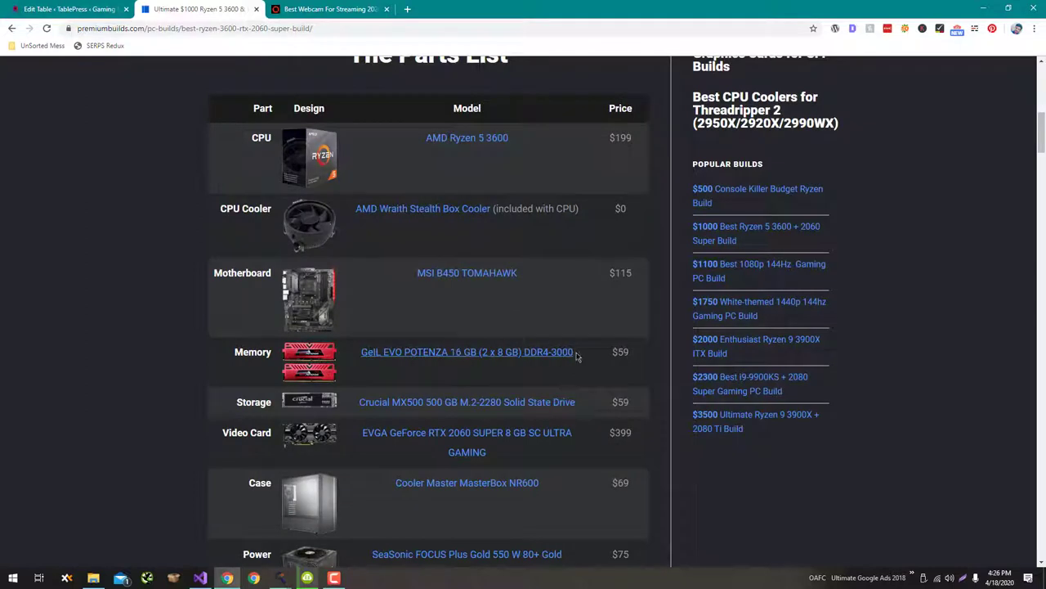
drag(583, 356, 480, 353)
key(ctrl+c)
key(alt+Tab)
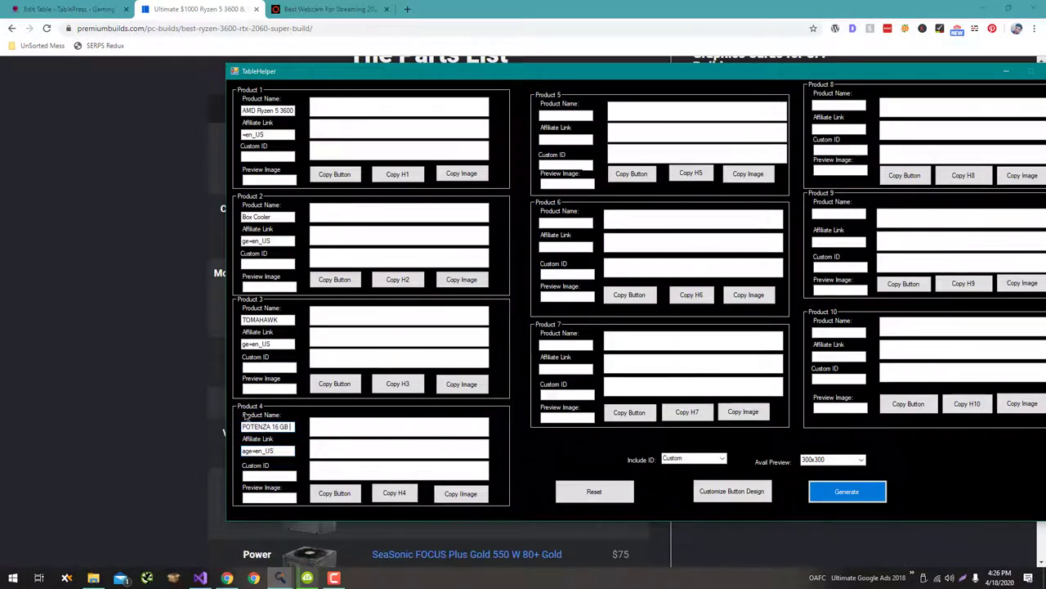
- Copy "Crucial MX500 500 GB M.2-2280 Solid State Drive" from the reference parts list into Product 5's name in TableHelper
key(alt+Tab)
scroll(363, 298, down, 1)
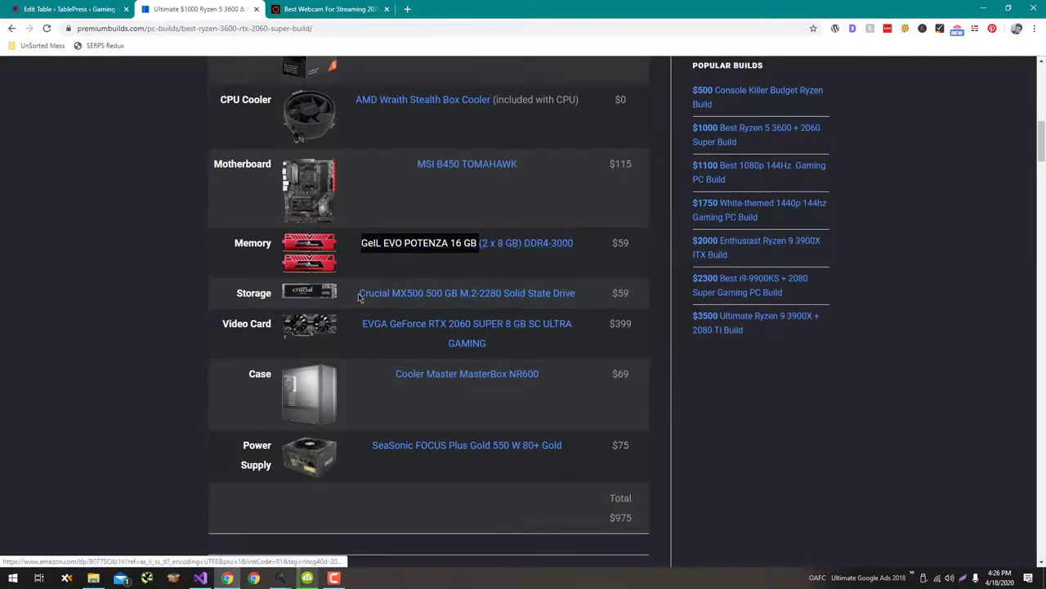
drag(358, 298, 576, 296)
key(ctrl+c)
key(alt+Tab)
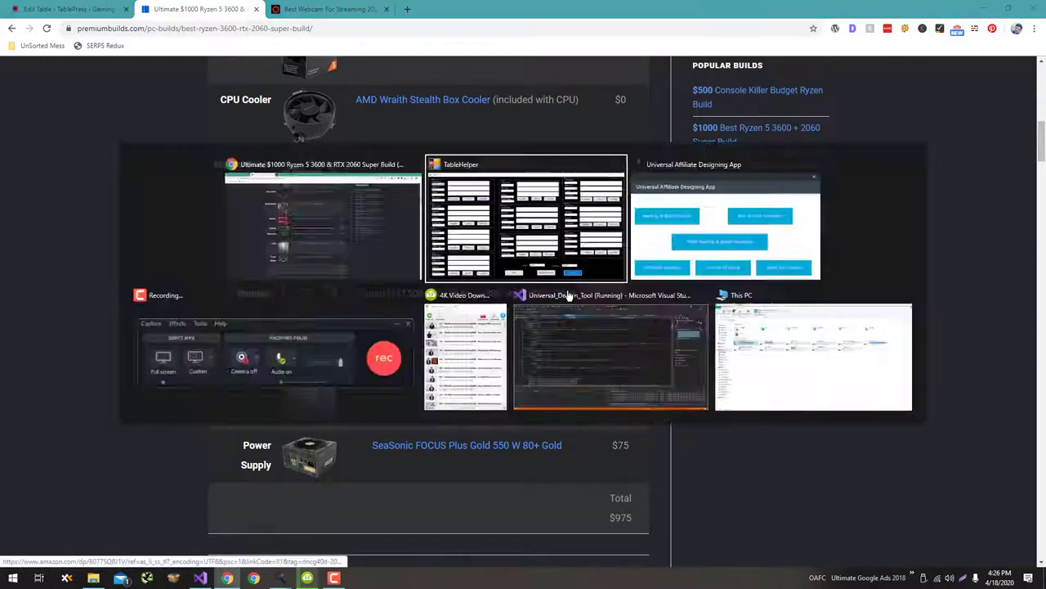
- Copy the Crucial MX500 drive's link address from the reference page into Product 5's affiliate link in TableHelper
key(alt+Tab)
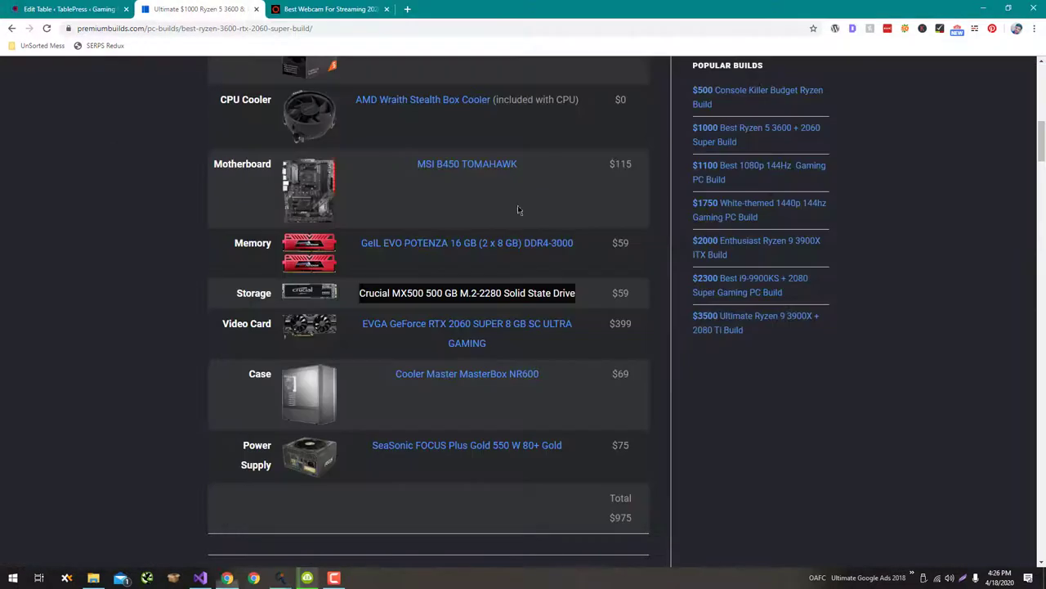
right_click(555, 293)
click(596, 375)
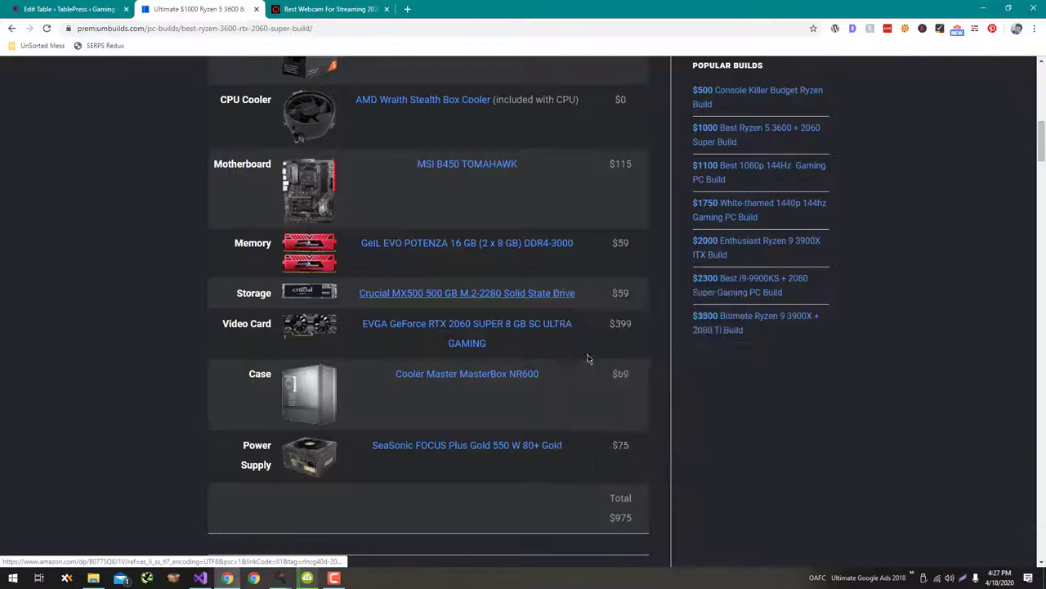
key(alt+Tab)
key(ctrl+v)
key(alt+Tab)
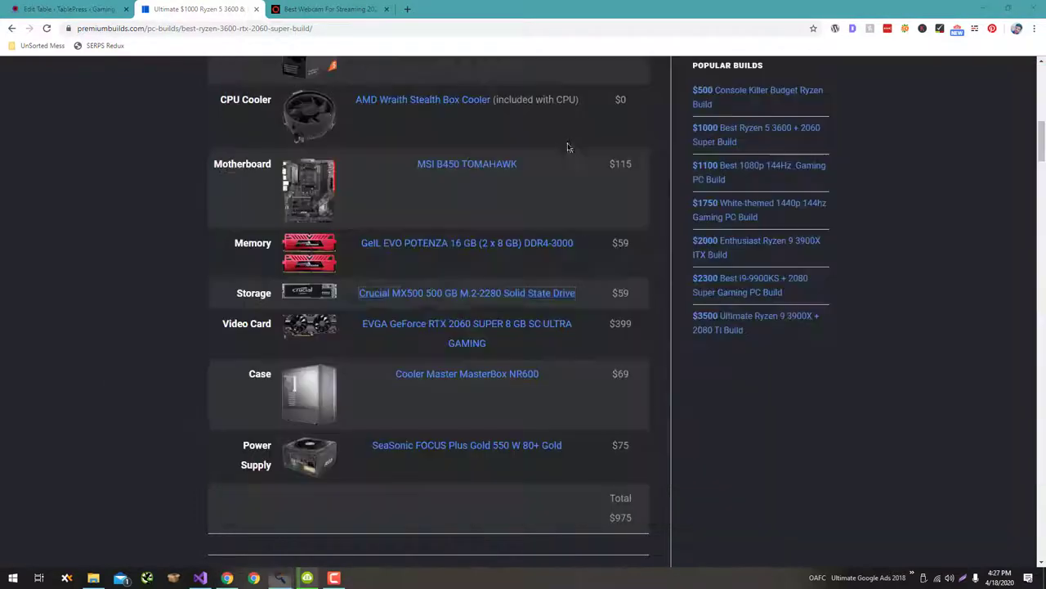
- Copy the name "EVGA GeForce RTX 2060 SUPER 8 GB SC ULTRA GAMING" and its link address from the parts list into TableHelper's Product 6
scroll(464, 204, down, 2)
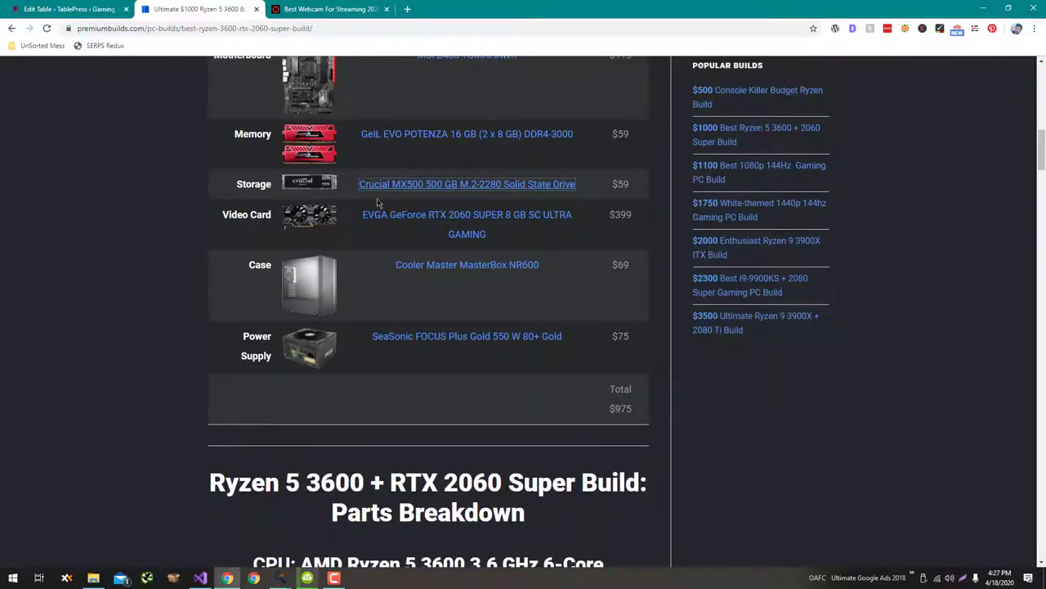
drag(361, 215, 503, 238)
key(alt+Tab)
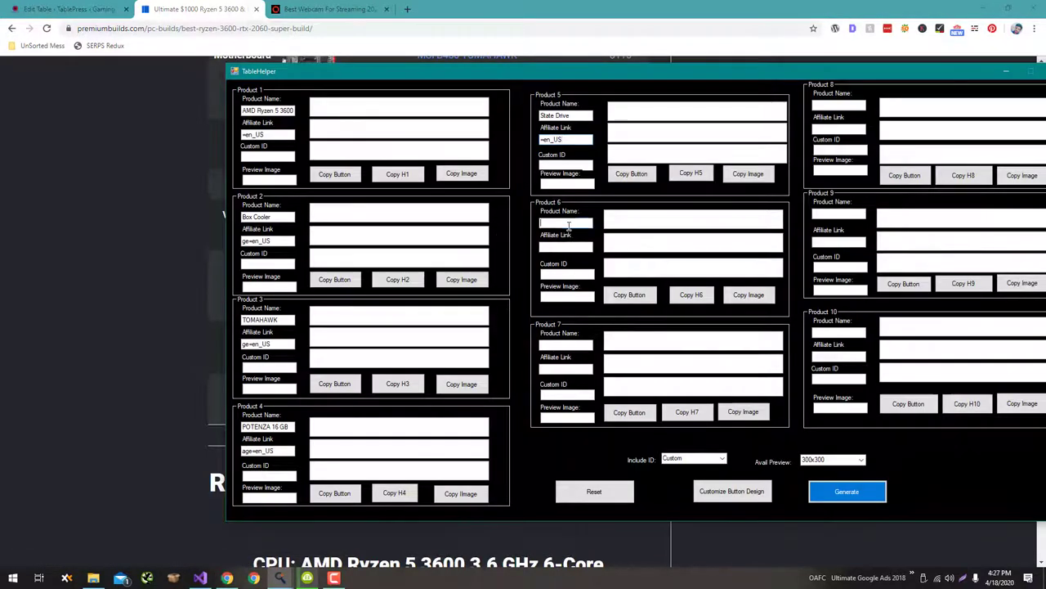
key(alt+Tab)
right_click(530, 218)
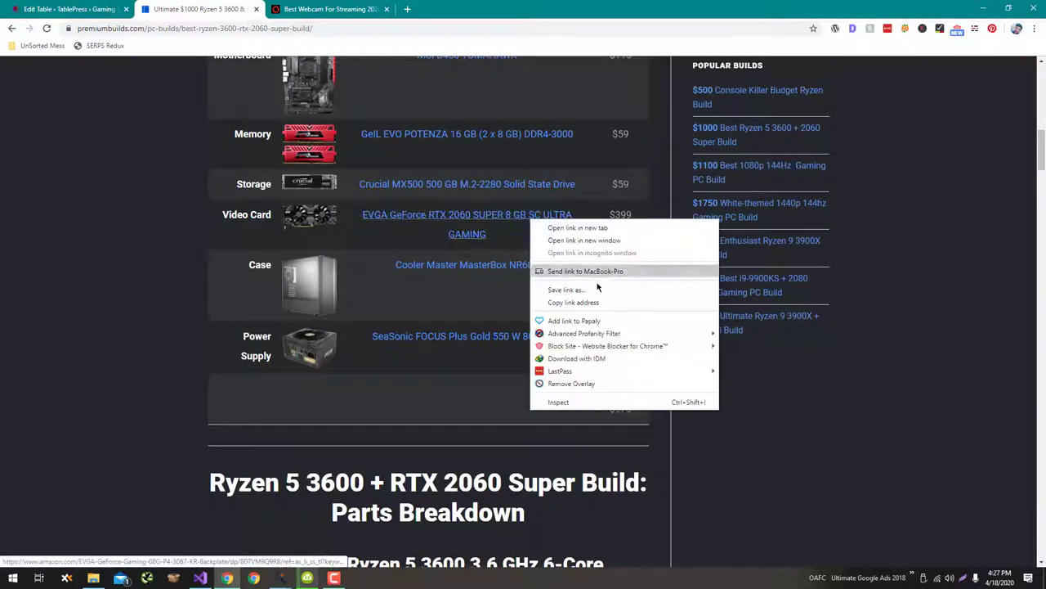
click(596, 302)
key(alt+Tab)
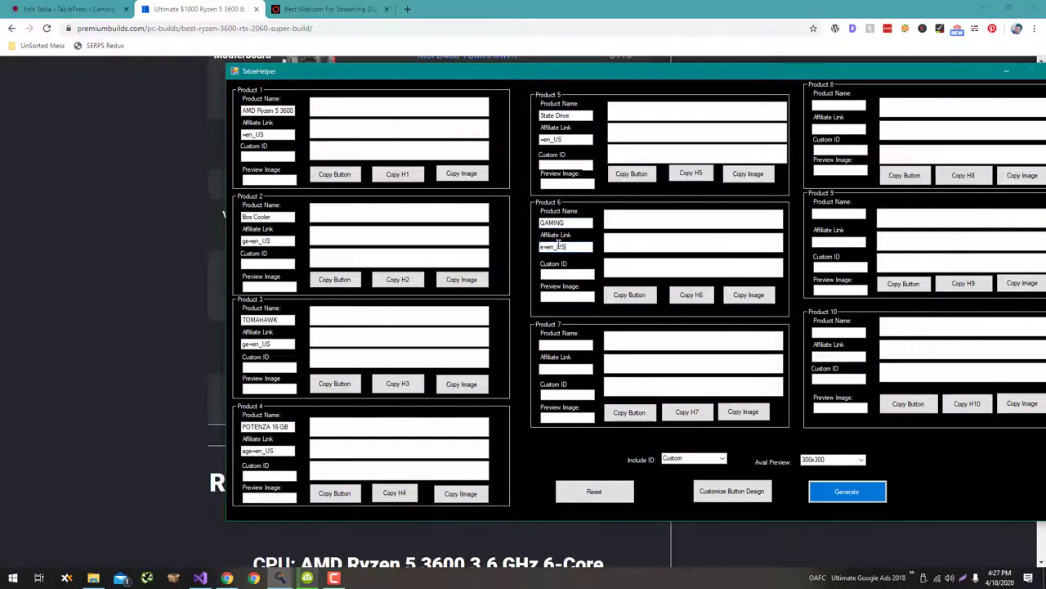
- Copy the name "Cooler Master MasterBox NR600" and its link address from the parts list into Product 7's name and affiliate link in TableHelper
key(alt+Tab)
scroll(562, 260, down, 1)
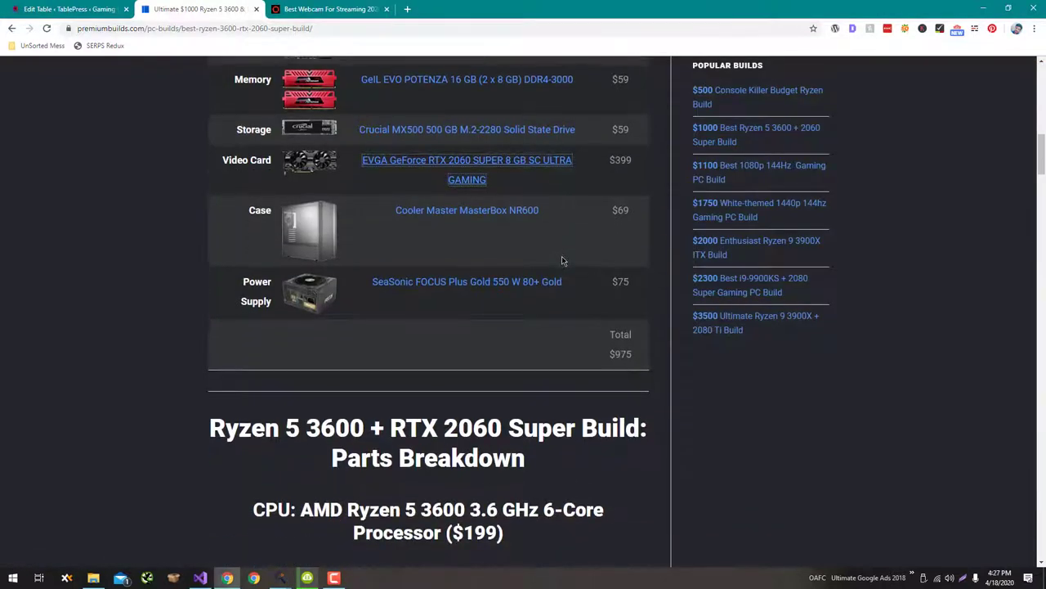
key(alt+Tab)
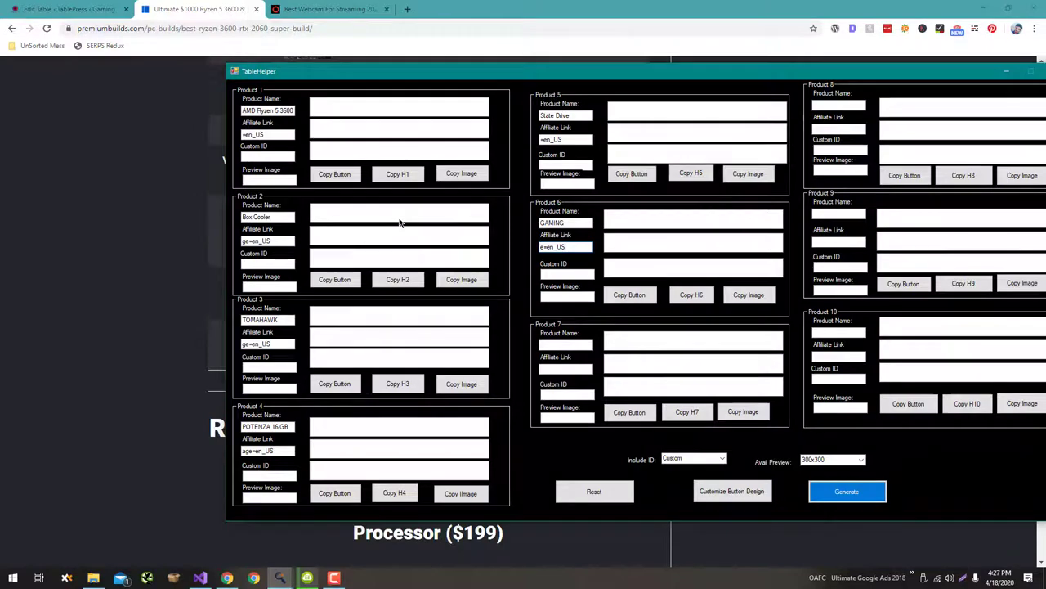
key(alt+Tab)
drag(390, 213, 556, 216)
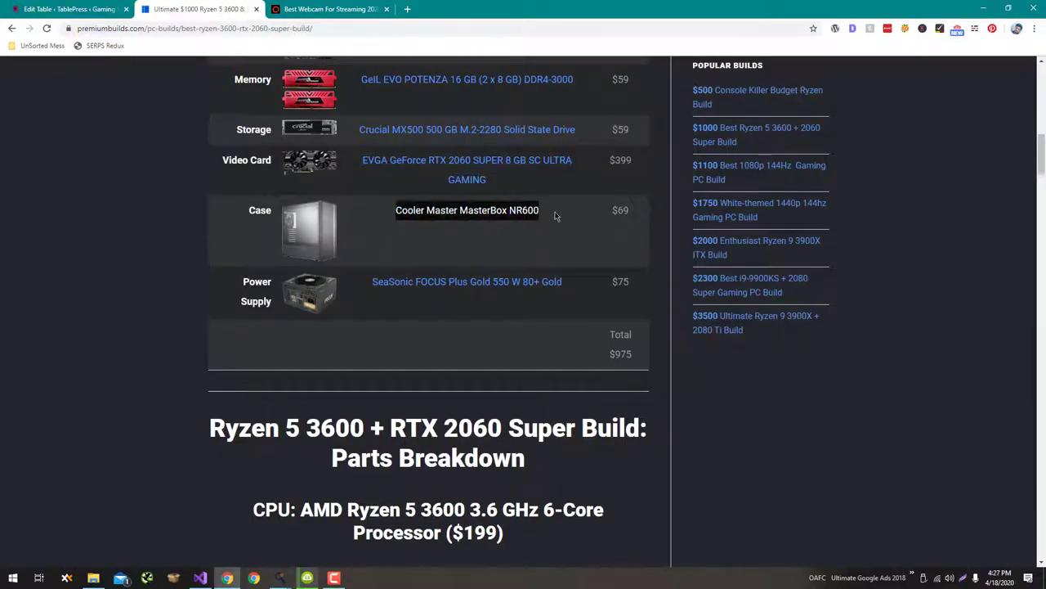
key(alt+Tab)
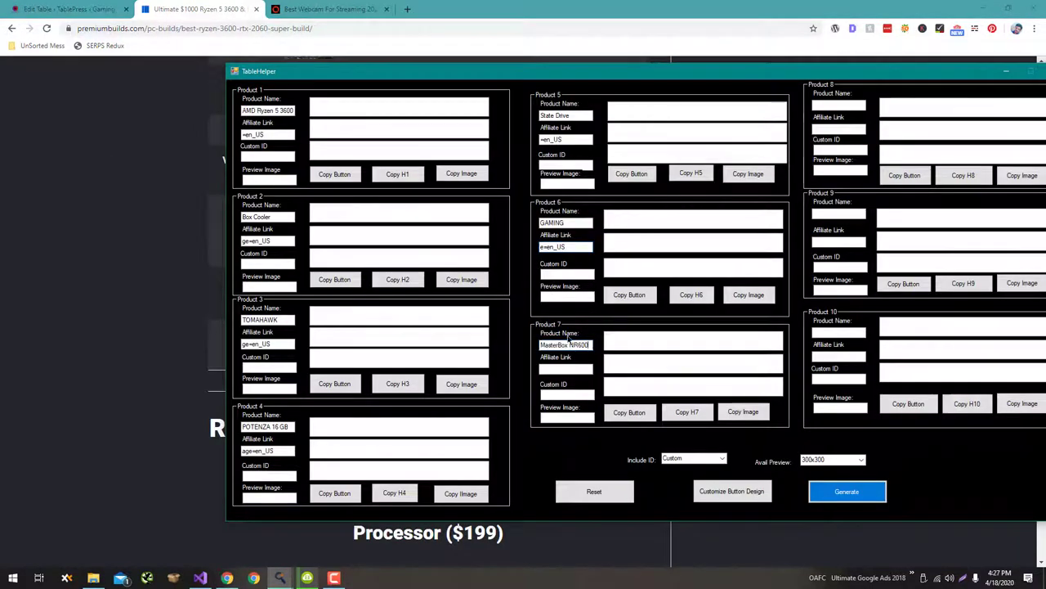
key(alt+Tab)
right_click(491, 210)
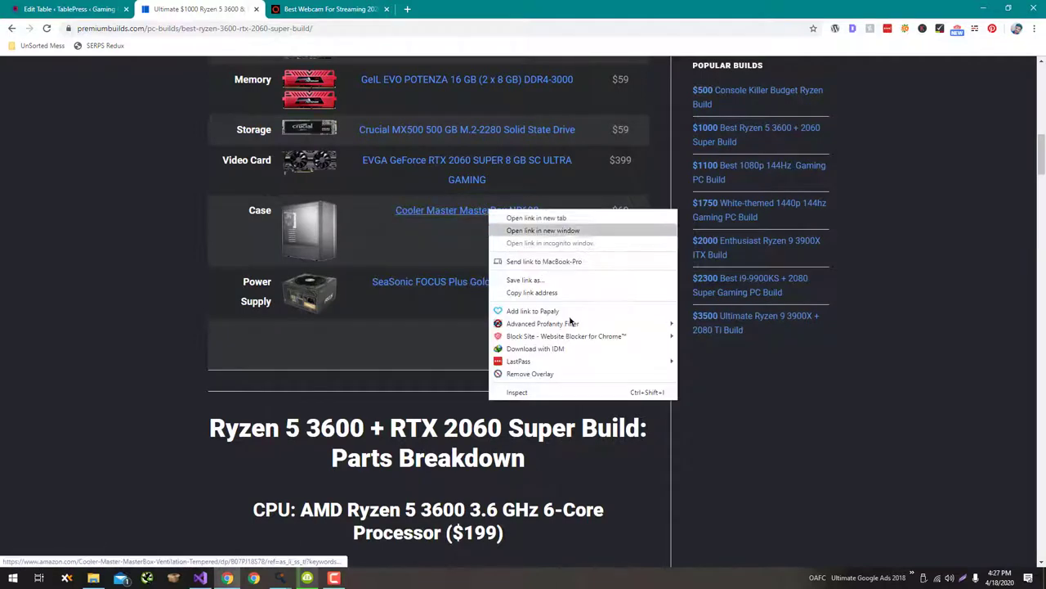
click(555, 292)
key(alt+Tab)
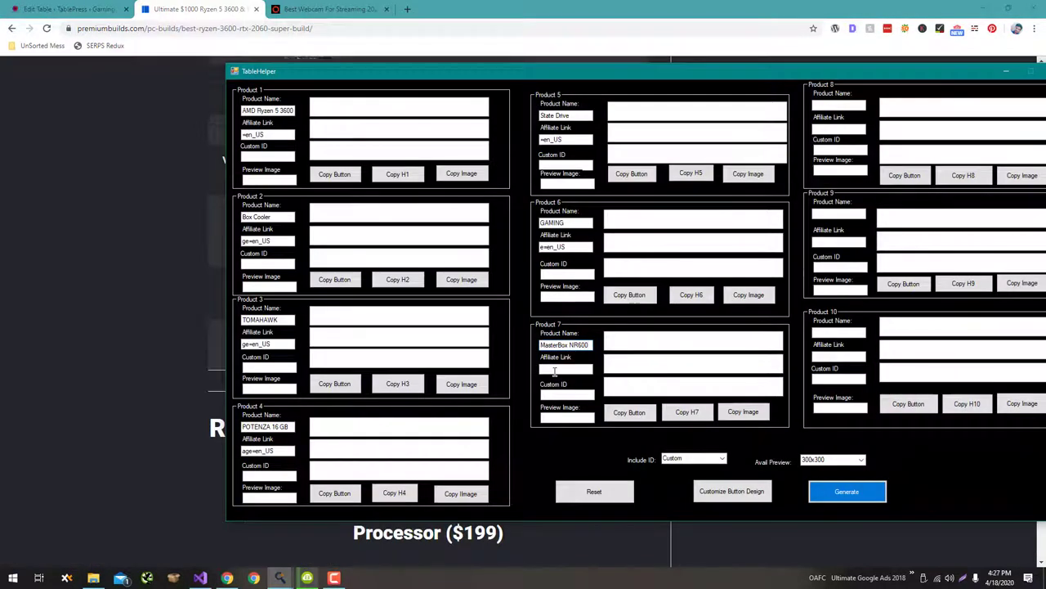
- Copy the name "SeaSonic FOCUS Plus Gold 550 W 80+ Gold" and its link address from the parts list into TableHelper's Product 8
key(alt+Tab)
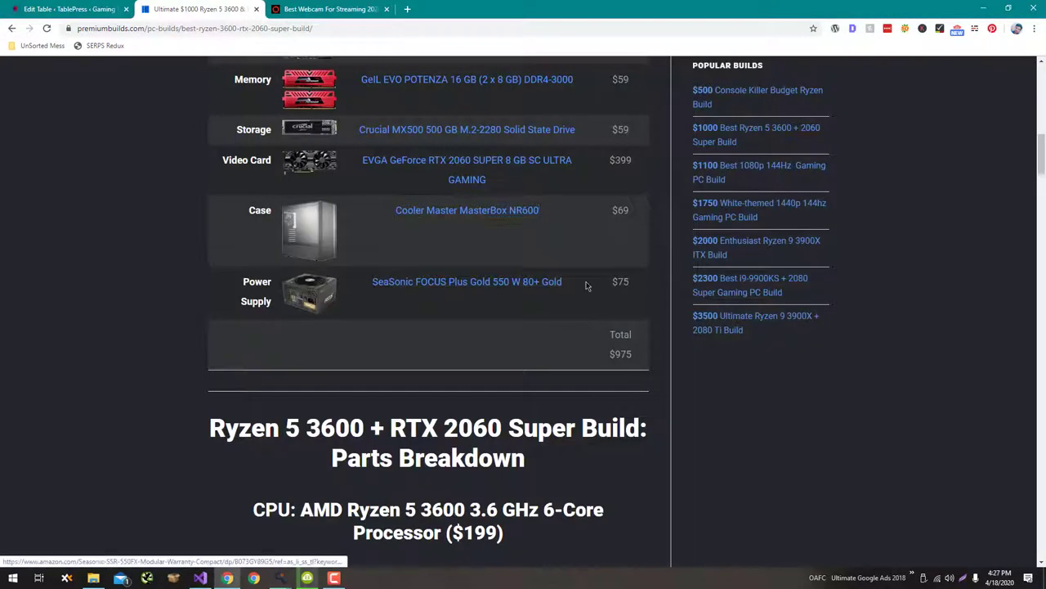
drag(586, 285, 369, 285)
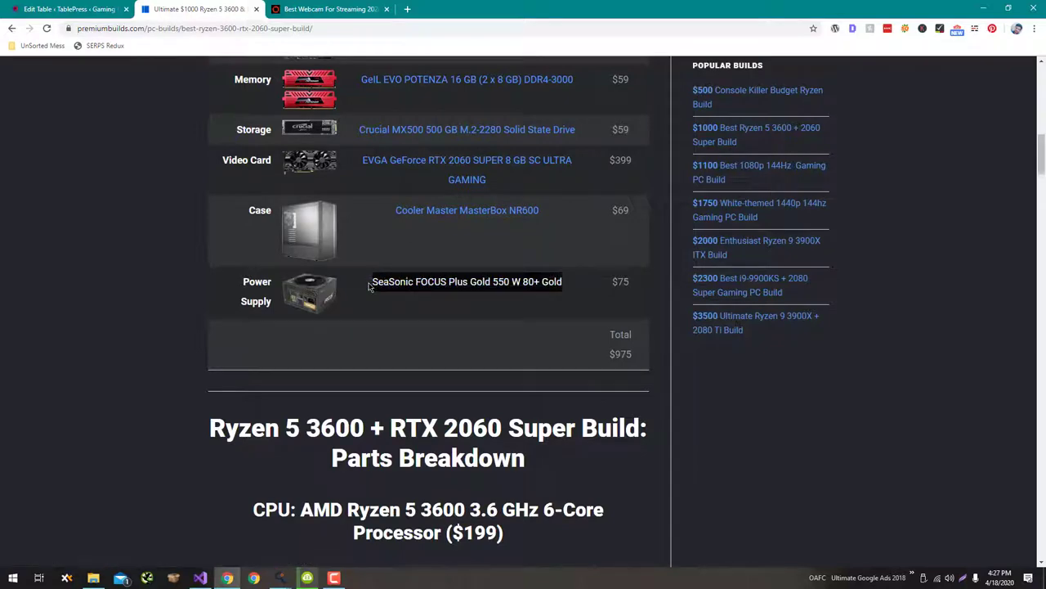
key(alt+Tab)
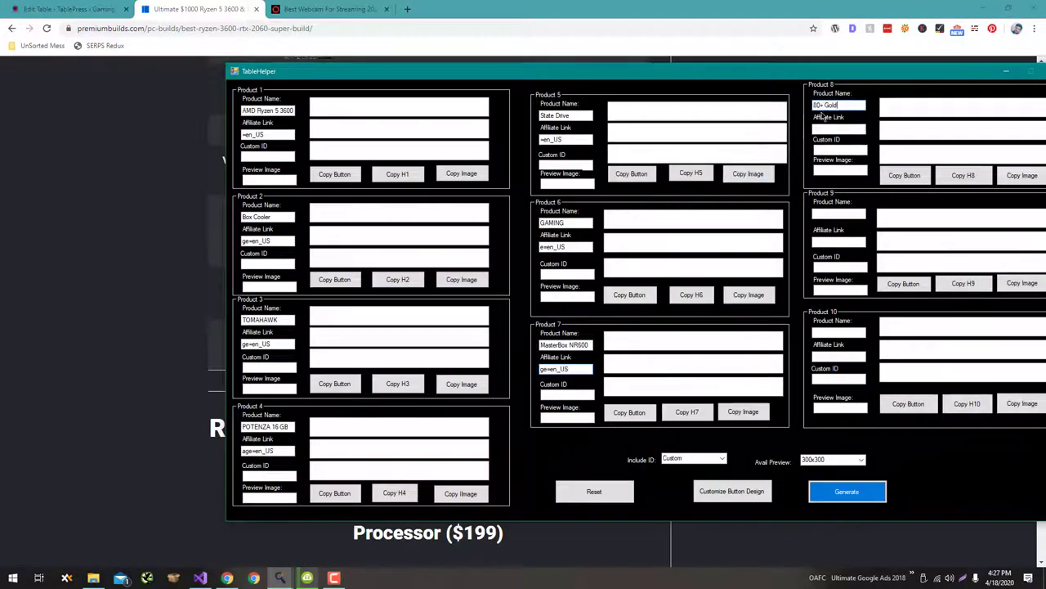
key(alt+Tab)
click(582, 298)
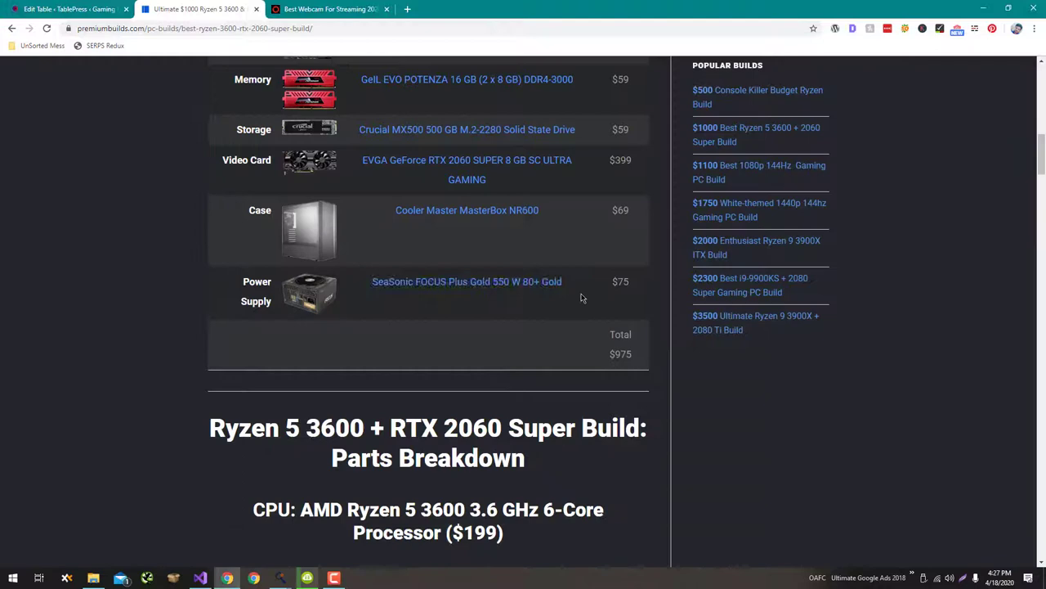
right_click(527, 278)
right_click(491, 281)
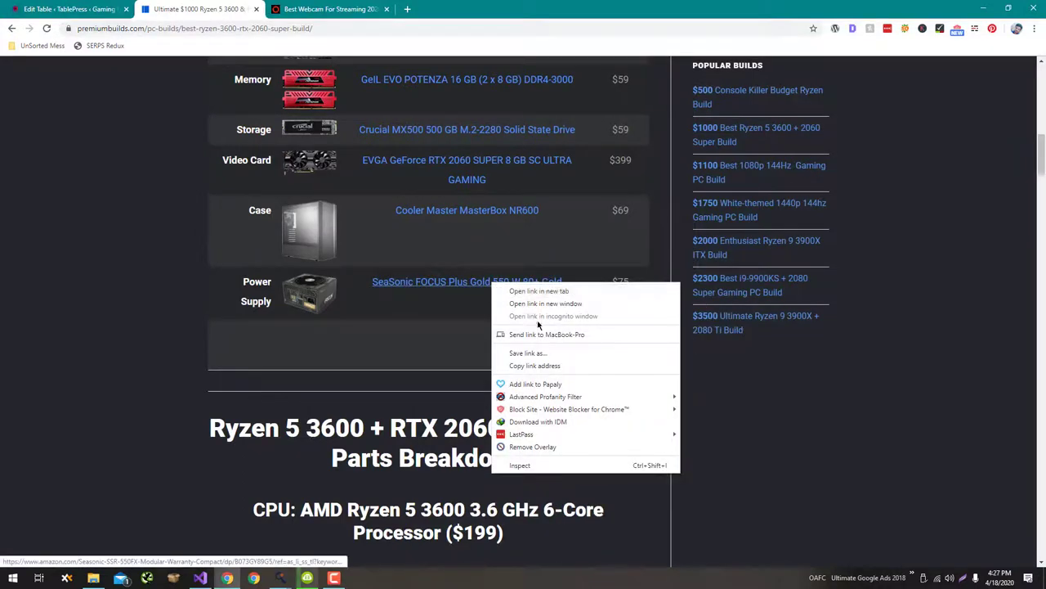
click(563, 367)
key(alt+Tab)
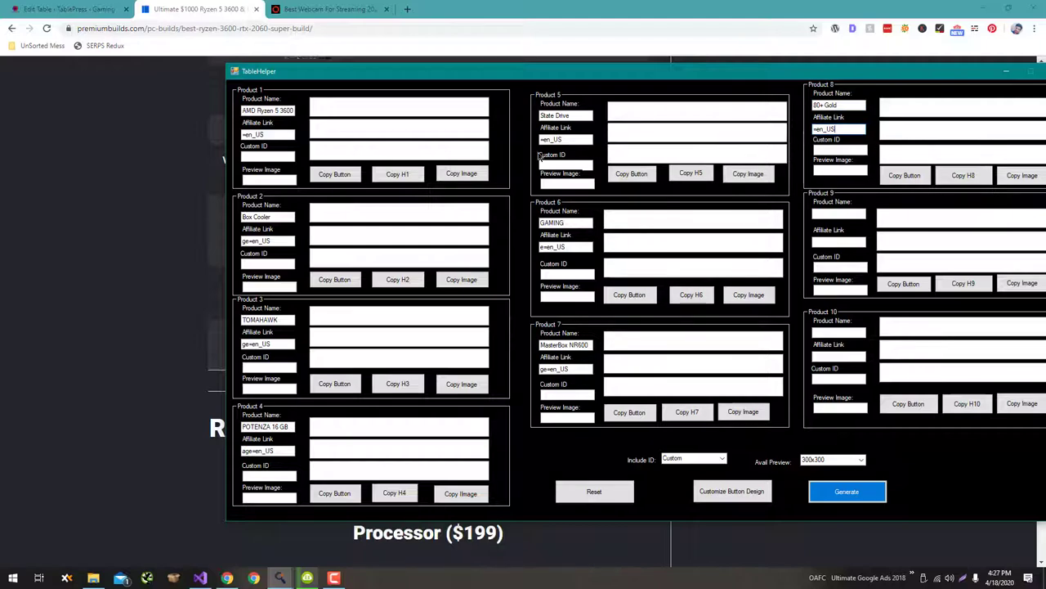
- Check the product images in the reference page's parts breakdown and set TableHelper's available preview size to Custom
click(180, 223)
scroll(209, 230, down, 5)
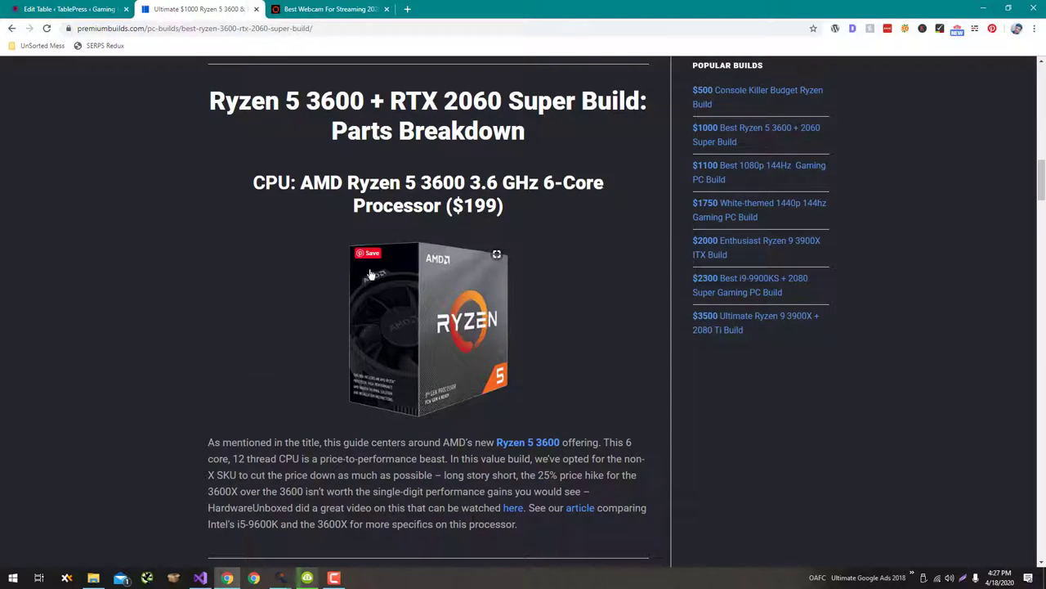
scroll(370, 275, up, 8)
scroll(372, 277, down, 9)
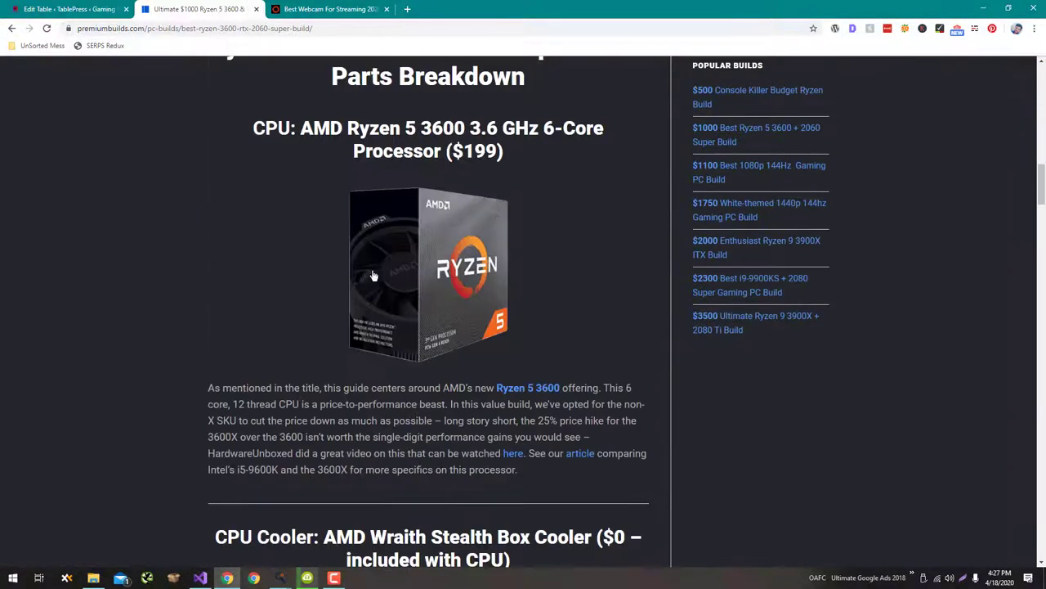
key(alt+Tab)
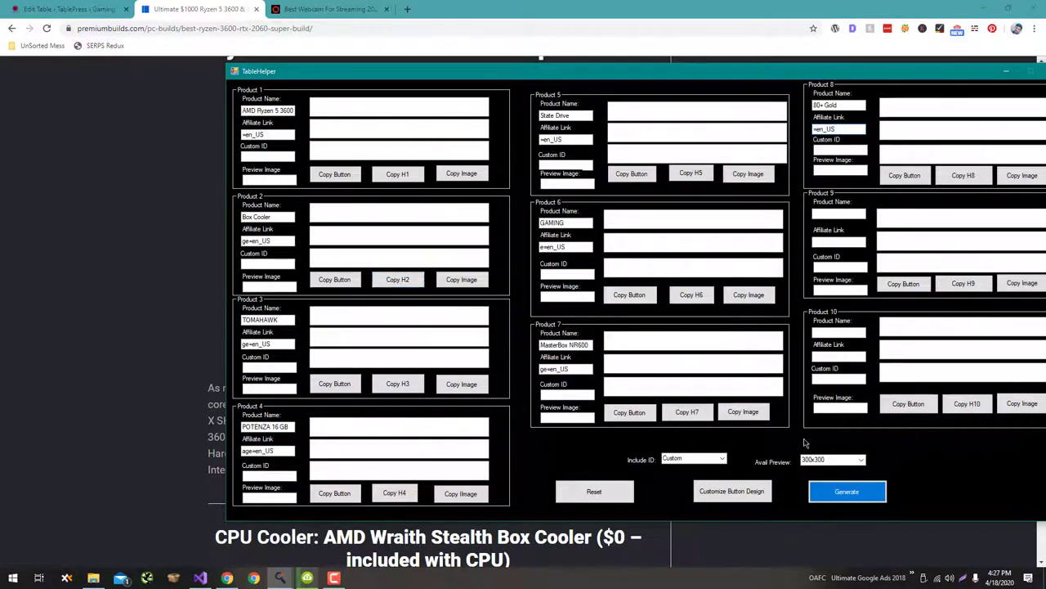
click(862, 460)
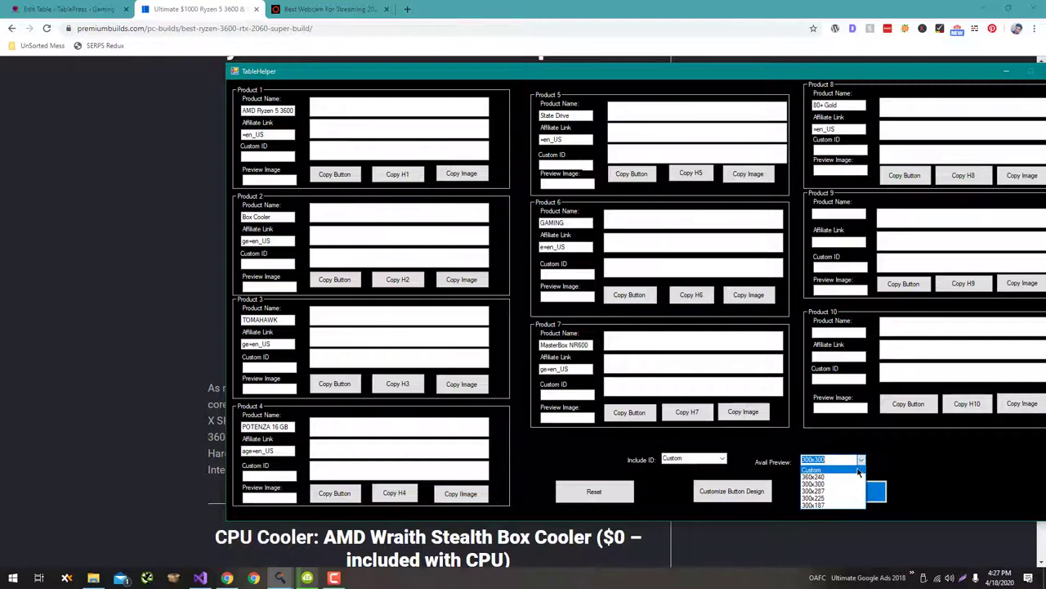
click(859, 471)
- Copy the image address of the Ryzen 5 3600 box from the parts breakdown into Product 1's preview image in TableHelper
click(163, 232)
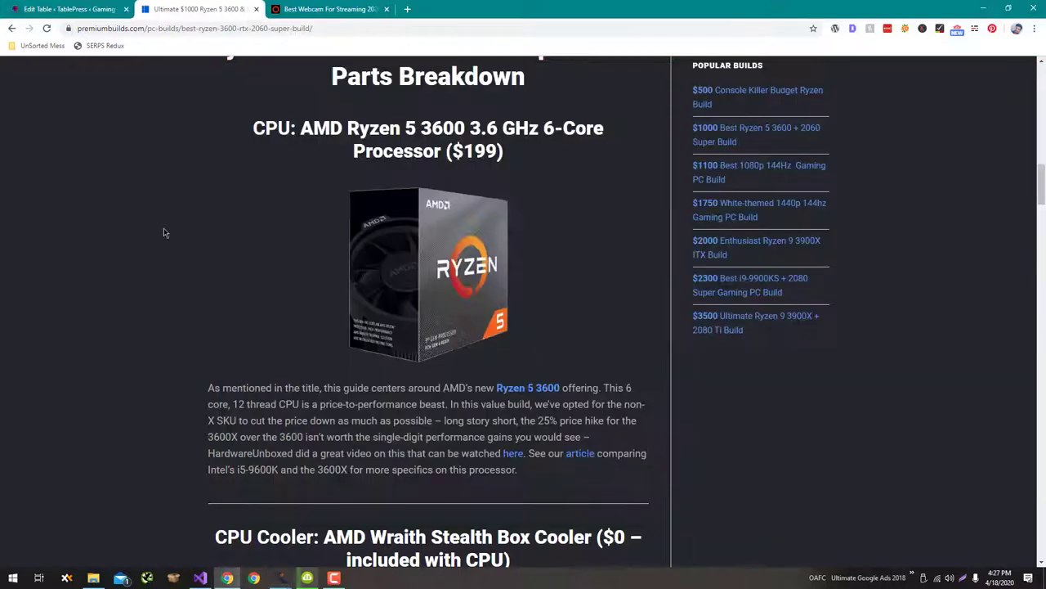
right_click(433, 267)
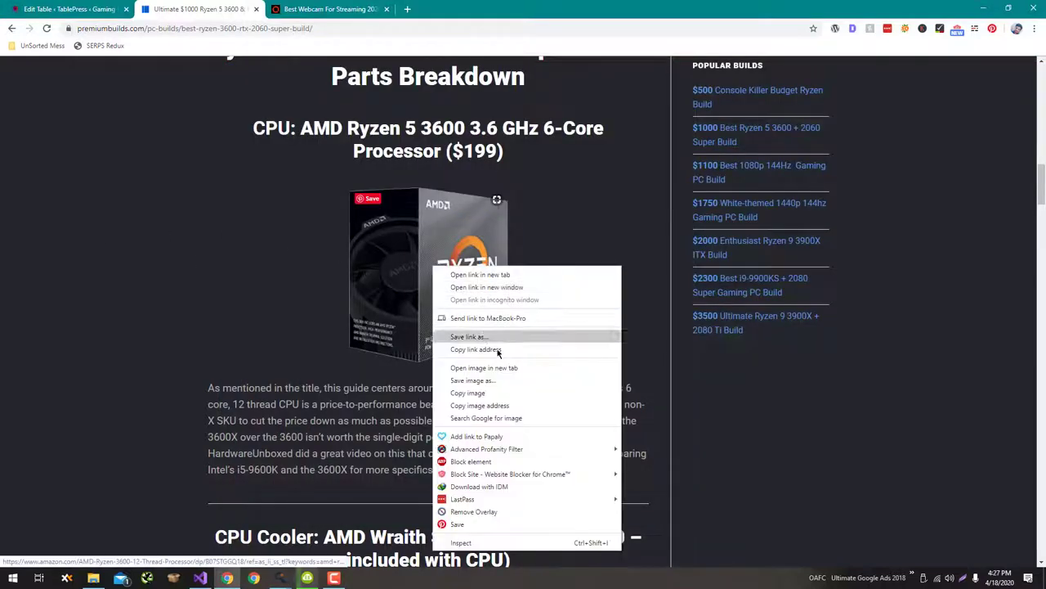
click(483, 405)
key(alt+Tab)
click(267, 179)
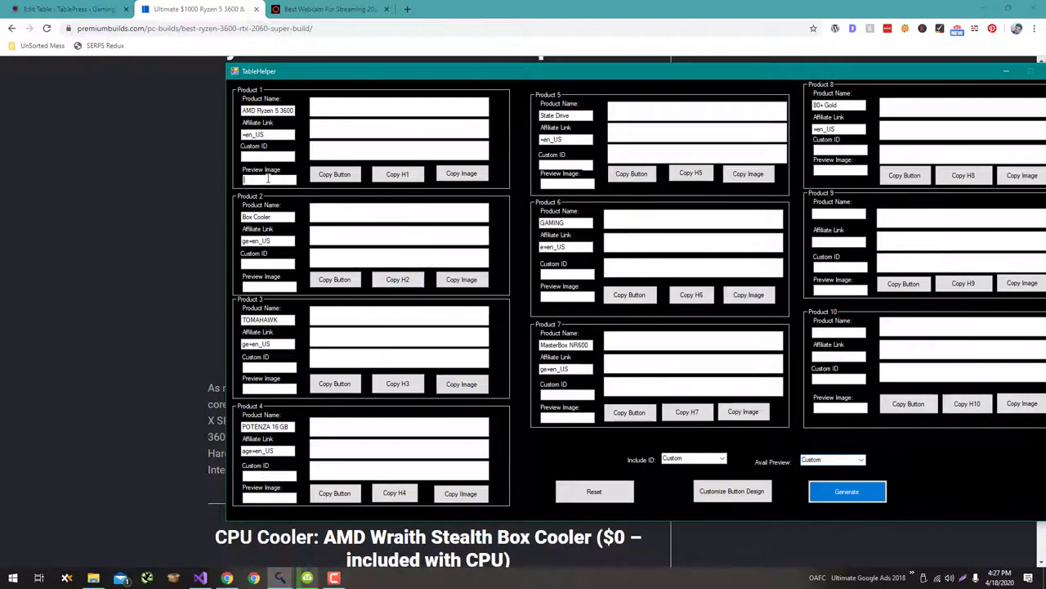
key(ctrl+v)
- Copy the image address of the AMD Wraith Stealth cooler from the parts breakdown into Product 2's preview image in TableHelper
click(144, 227)
scroll(152, 231, down, 2)
scroll(152, 231, down, 2)
right_click(425, 331)
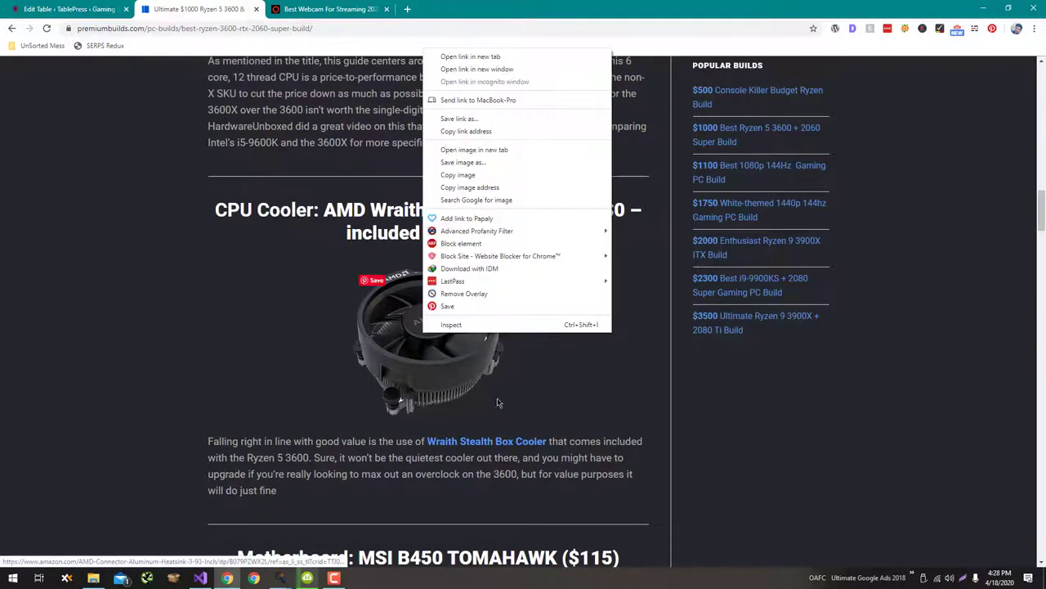
click(478, 187)
key(alt+Tab)
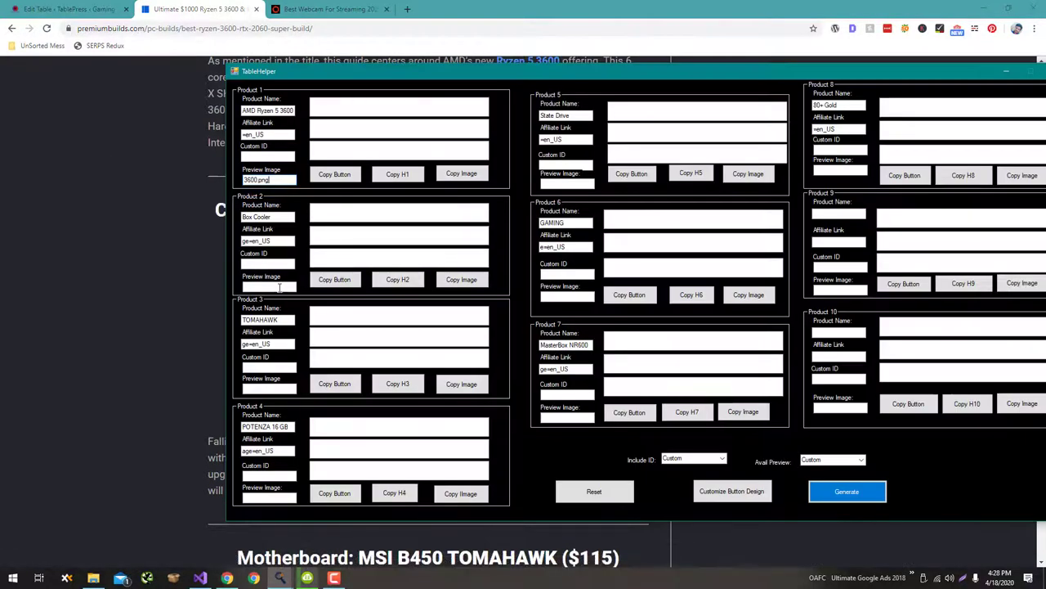
- Copy the image address of the MSI B450 TOMAHAWK motherboard from the parts breakdown into Product 3's preview image in TableHelper
click(187, 283)
scroll(241, 289, down, 6)
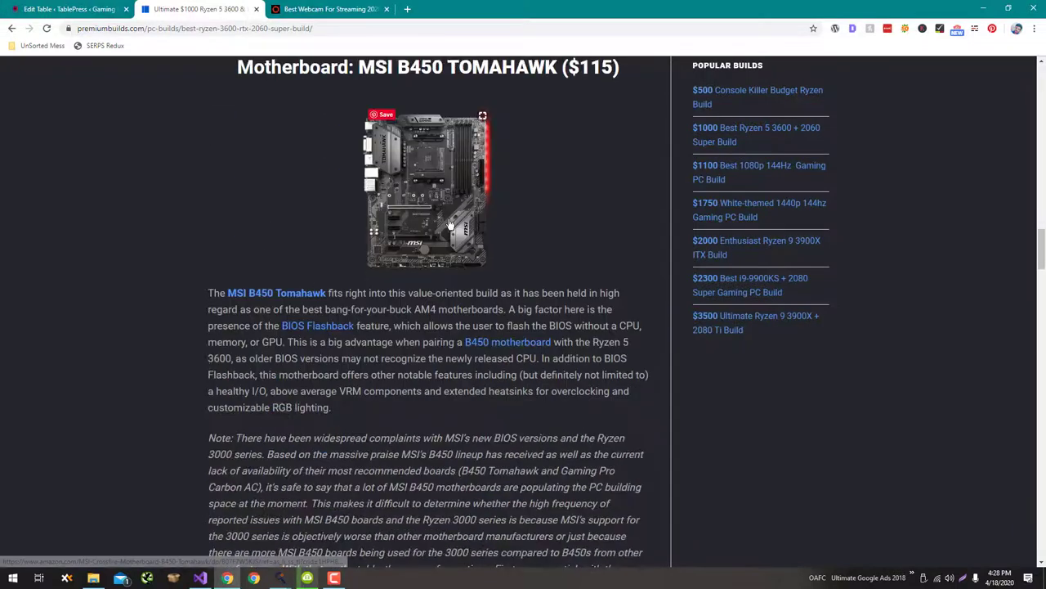
right_click(448, 221)
click(514, 366)
key(alt+Tab)
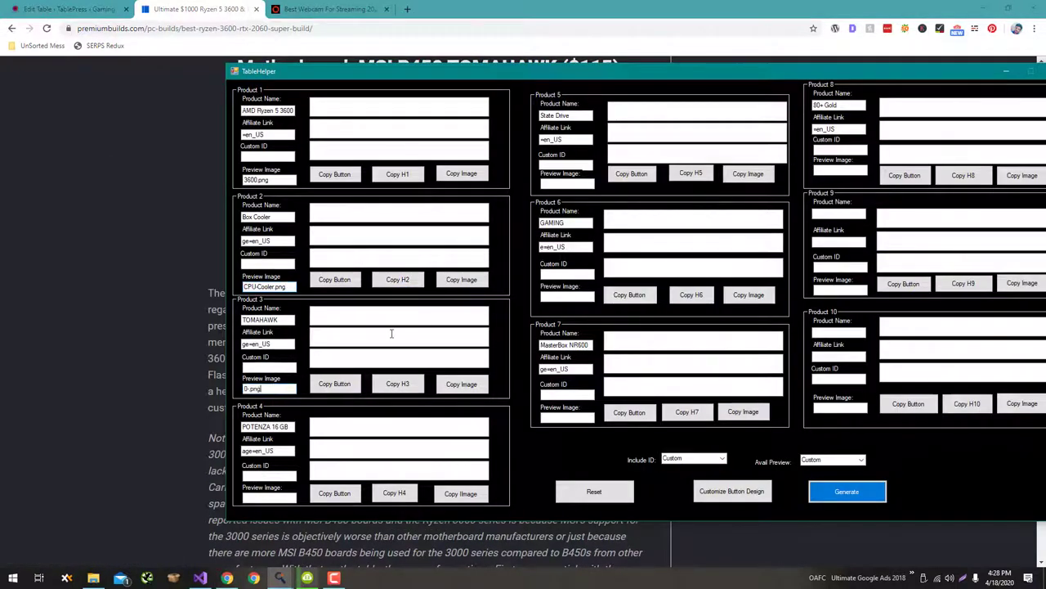
- Copy the image address of the GeIL EVO POTENZA memory from the parts breakdown into Product 4's preview image in TableHelper
key(alt+Tab)
scroll(439, 331, down, 8)
right_click(439, 330)
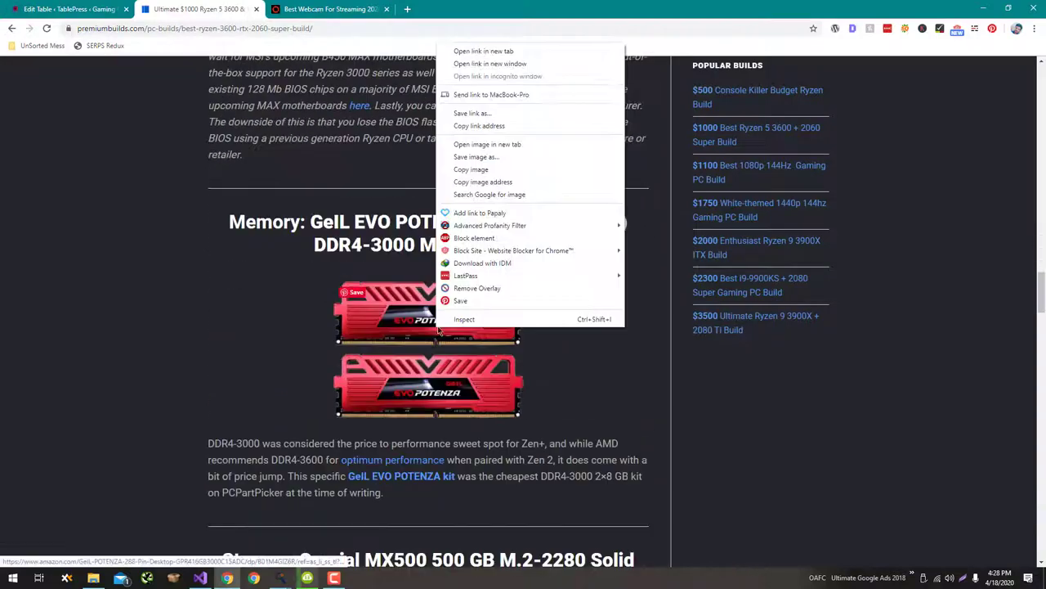
click(482, 182)
key(alt+Tab)
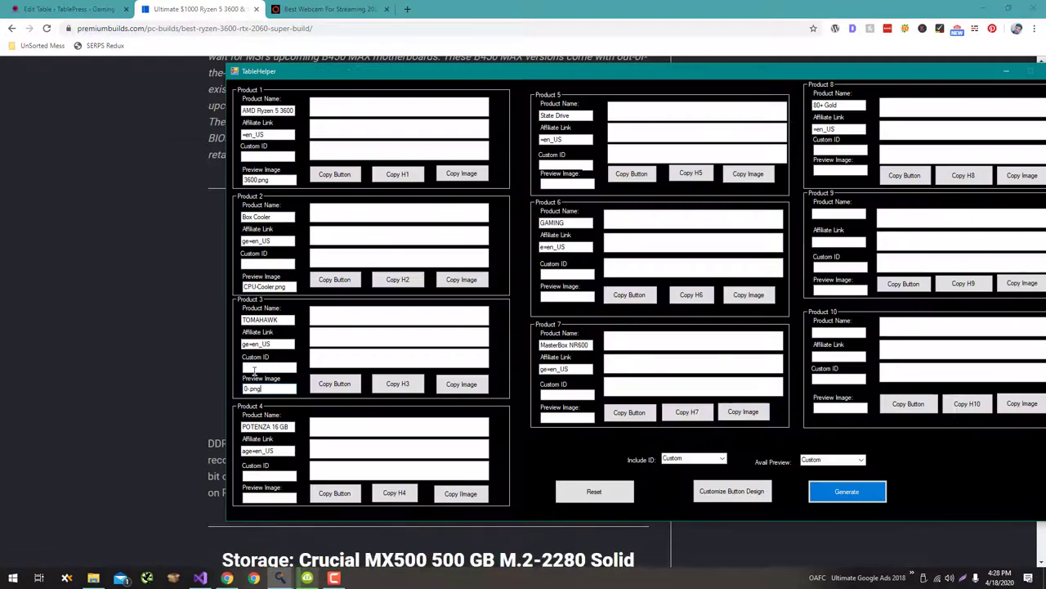
click(275, 497)
key(ctrl+v)
- Try to copy the image address of the Crucial MX500 drive from the parts breakdown into Product 5's preview image in TableHelper
key(alt+Tab)
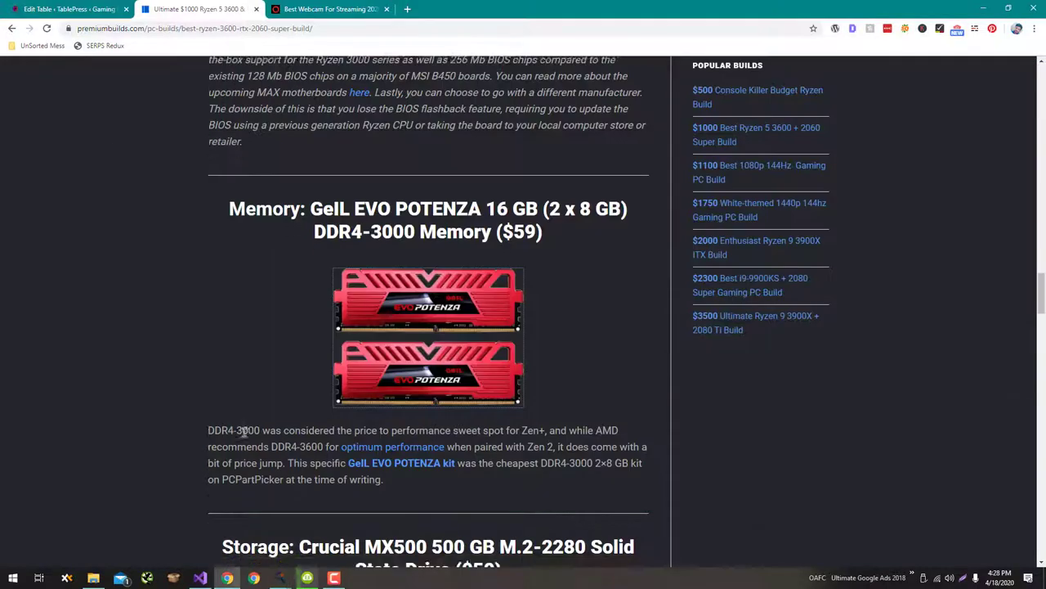
scroll(245, 432, down, 9)
scroll(244, 432, up, 4)
right_click(400, 272)
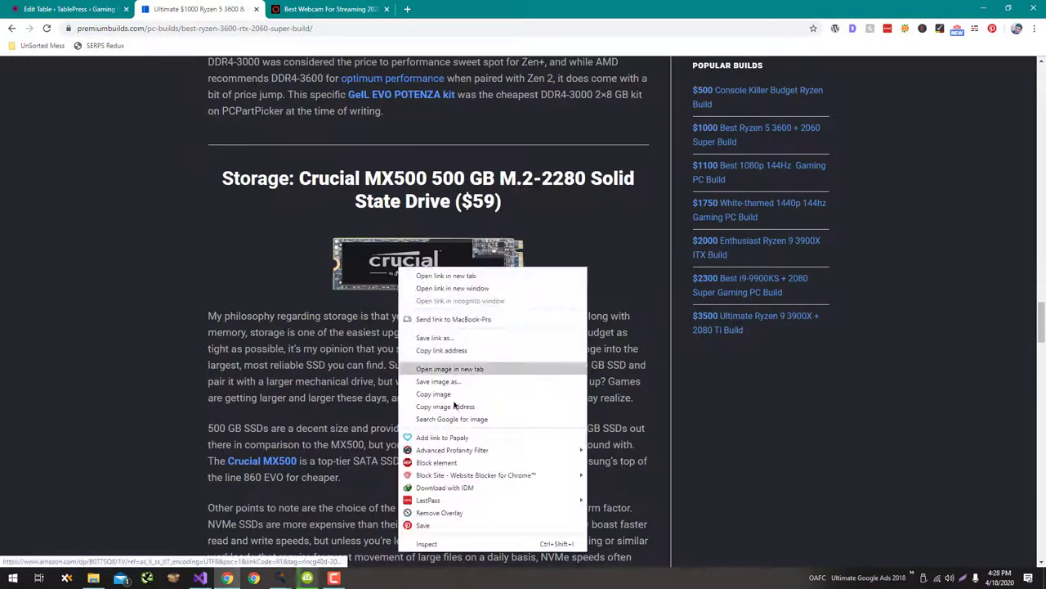
click(523, 484)
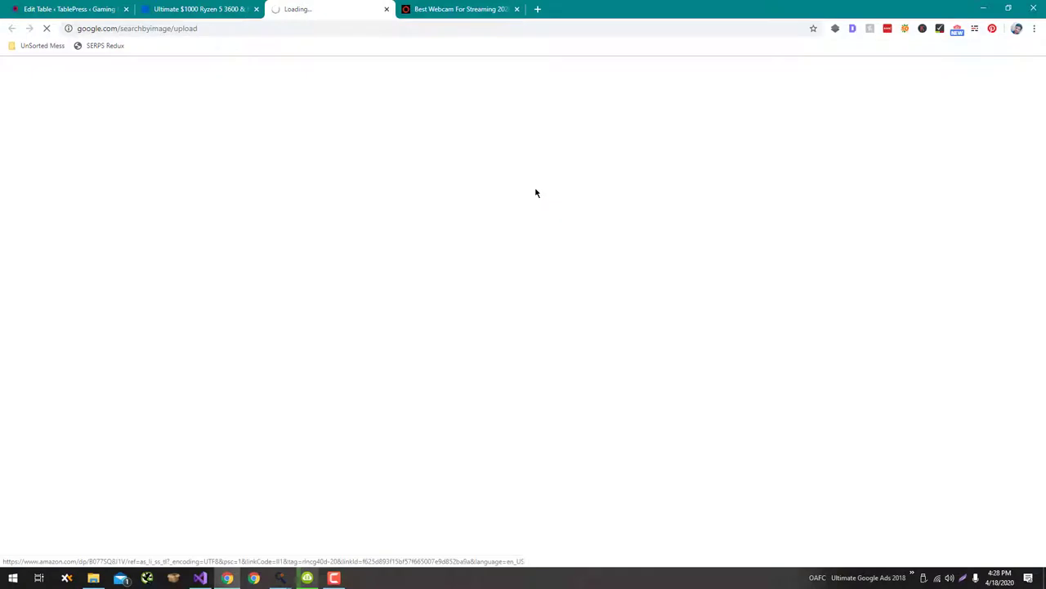
key(ctrl+w)
key(alt+Tab)
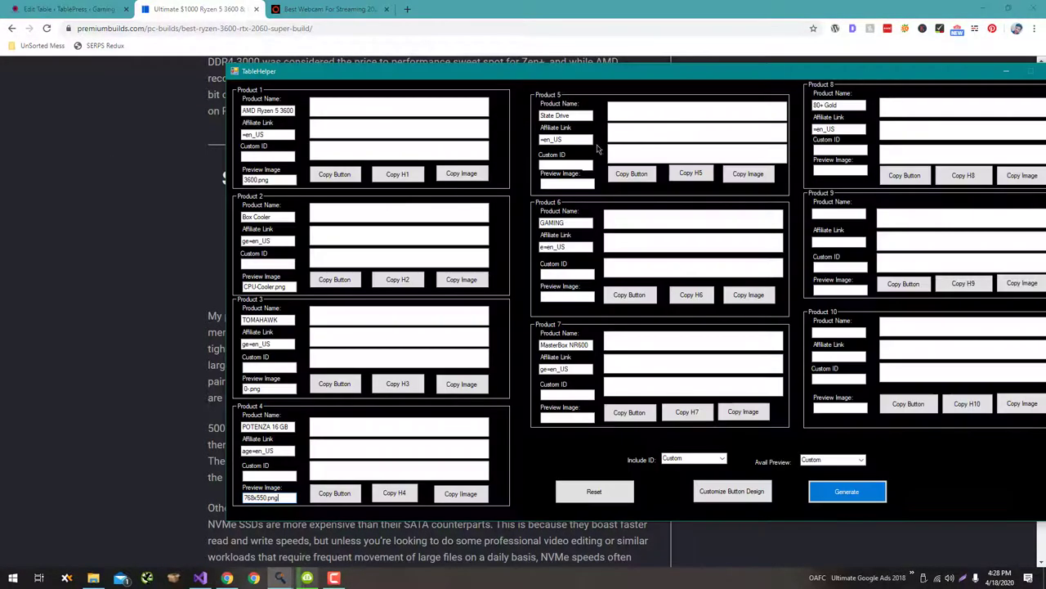
click(574, 187)
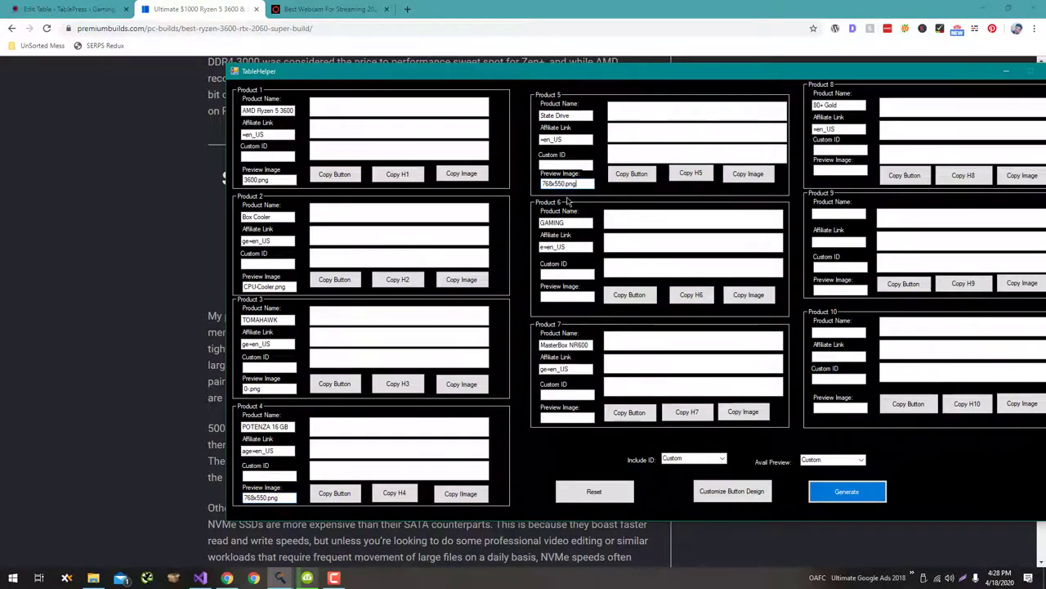
- Replace Product 5's preview image in TableHelper with the image address of the Crucial MX500 drive from the parts breakdown
click(10, 311)
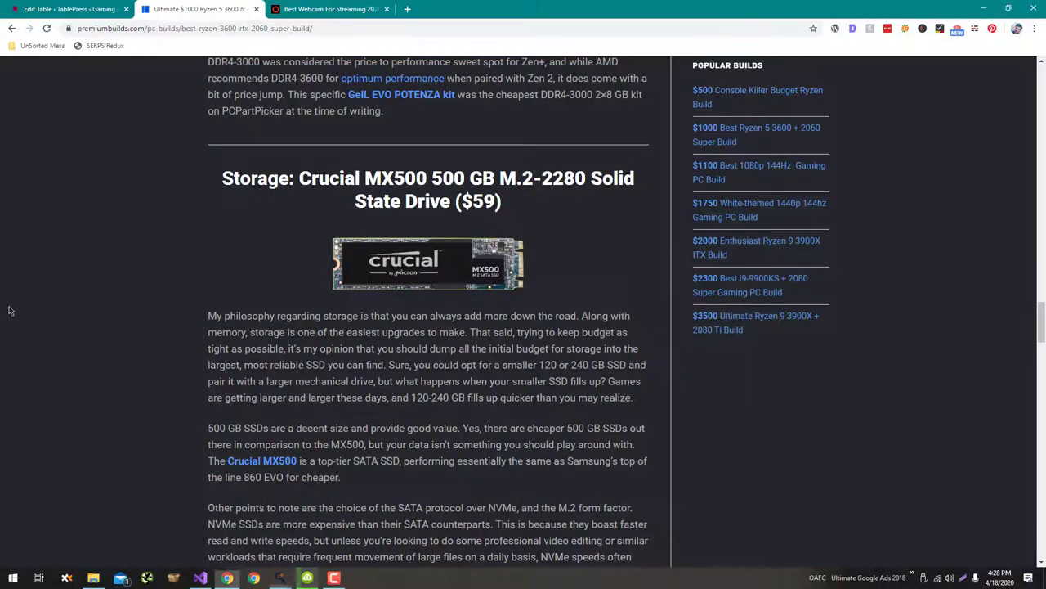
right_click(407, 281)
click(491, 417)
key(alt+Tab)
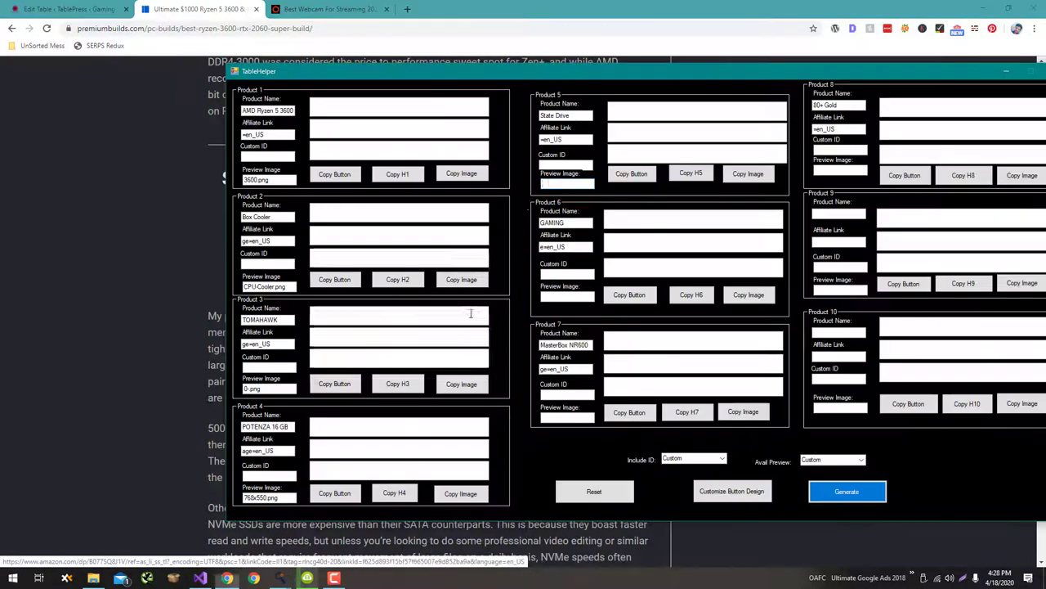
- Copy the image address of the EVGA RTX 2060 SUPER card from the parts breakdown into Product 6's preview image in TableHelper
click(52, 240)
scroll(67, 253, down, 4)
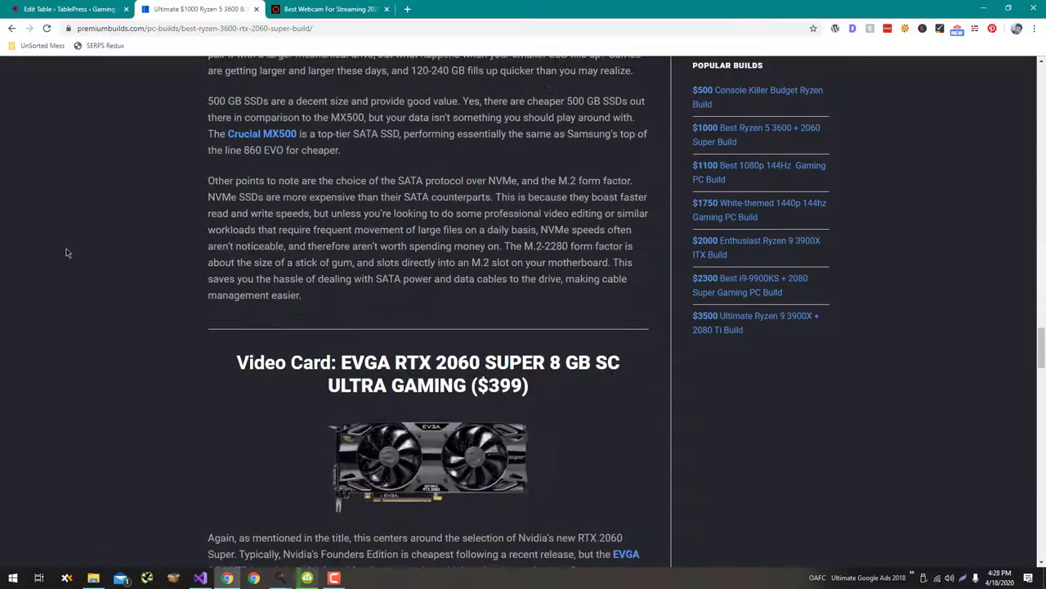
scroll(67, 253, down, 3)
right_click(357, 260)
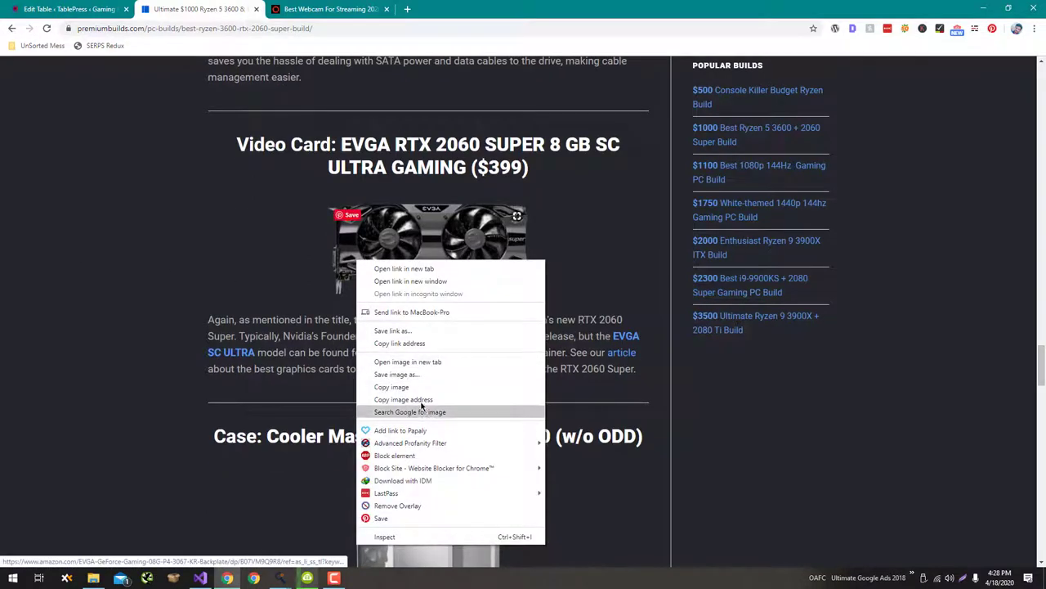
click(404, 398)
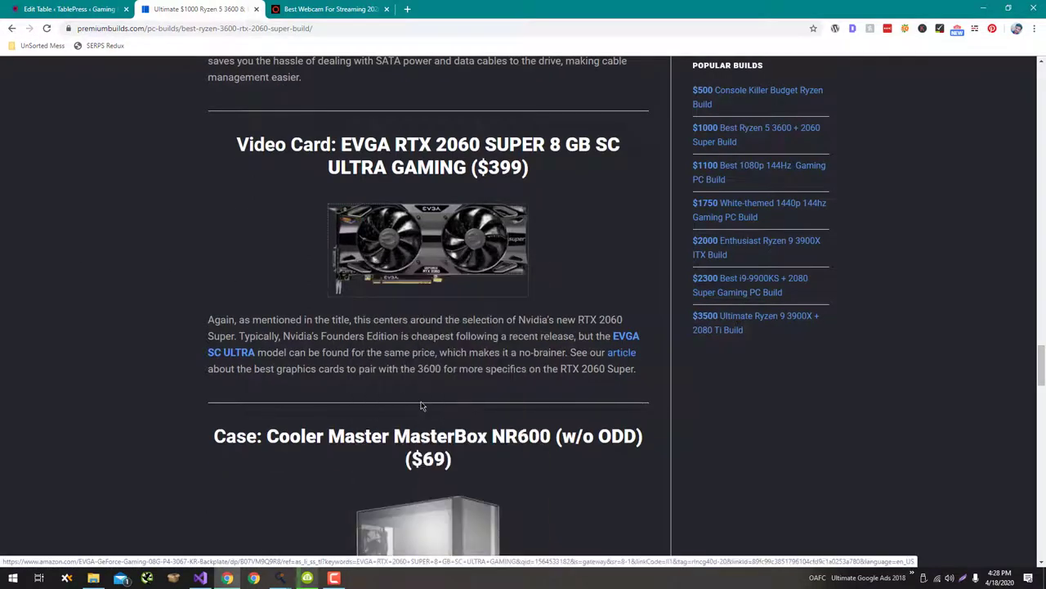
key(alt+Tab)
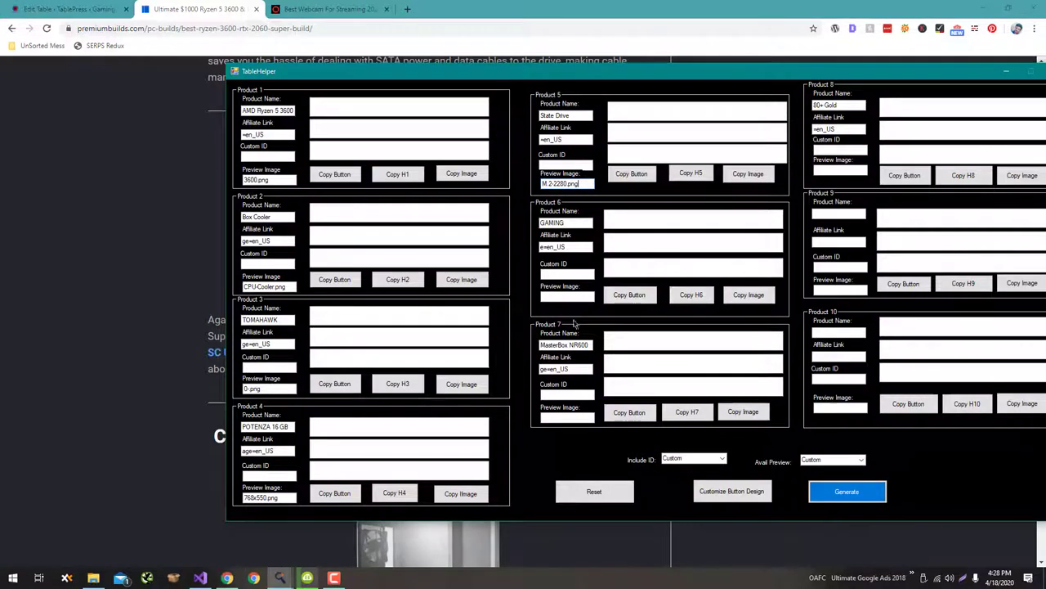
- Copy the image address of the Cooler Master MasterBox NR600 case from the parts breakdown into Product 7's preview image in TableHelper
click(114, 299)
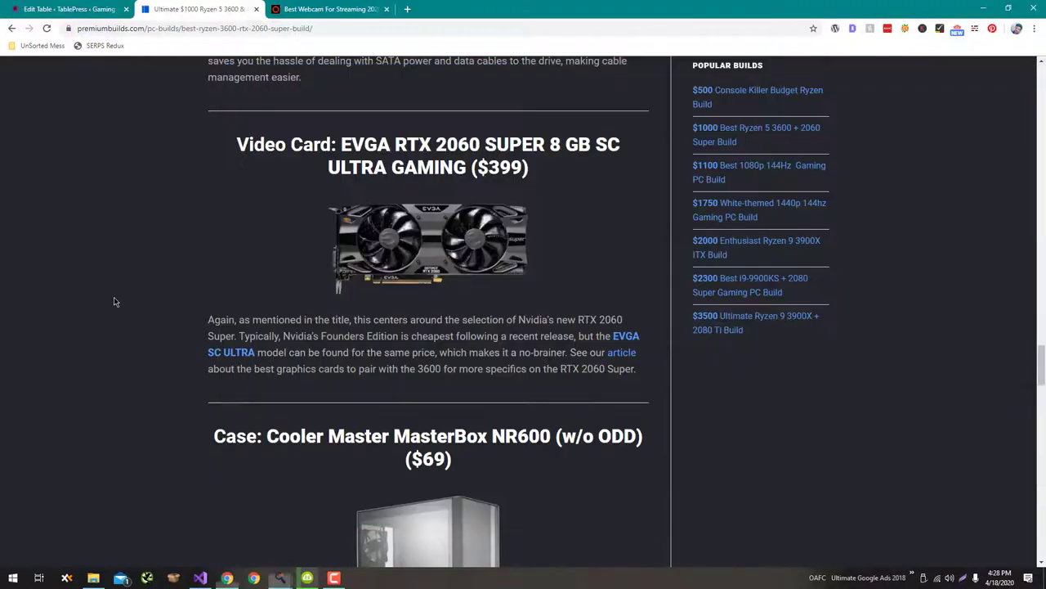
scroll(116, 299, down, 5)
scroll(148, 342, down, 1)
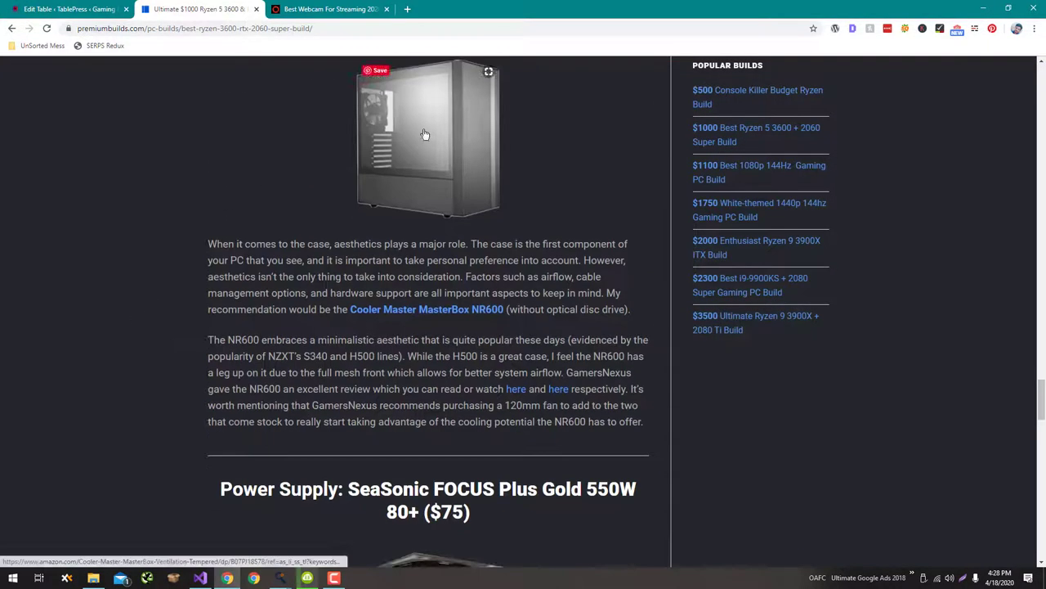
right_click(420, 127)
click(479, 270)
key(alt+Tab)
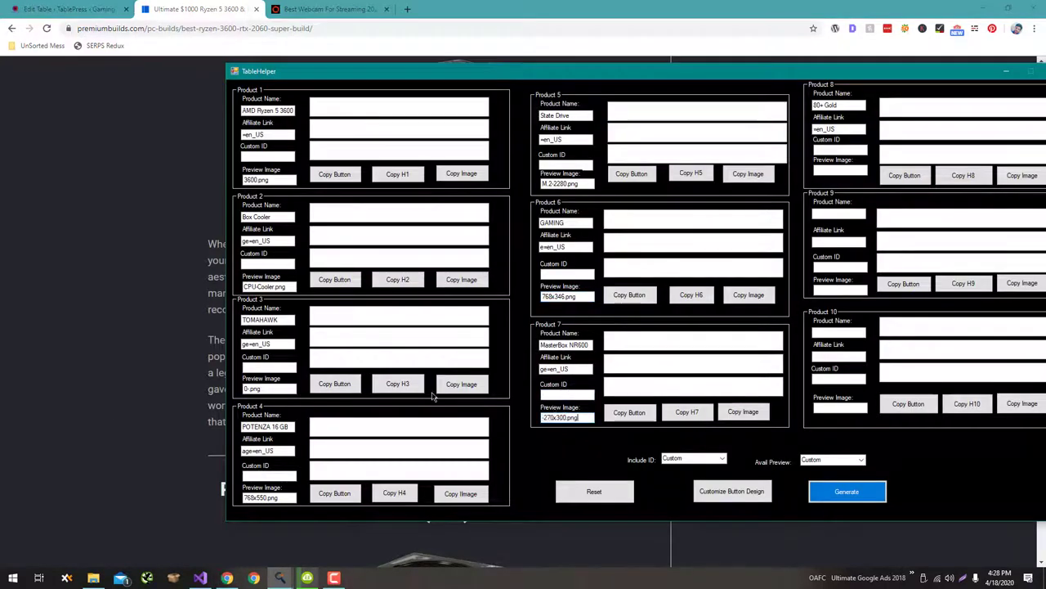
- Copy the image address of the SeaSonic FOCUS Plus power supply from the parts breakdown into Product 8's preview image in TableHelper
key(alt+Tab)
scroll(251, 331, down, 5)
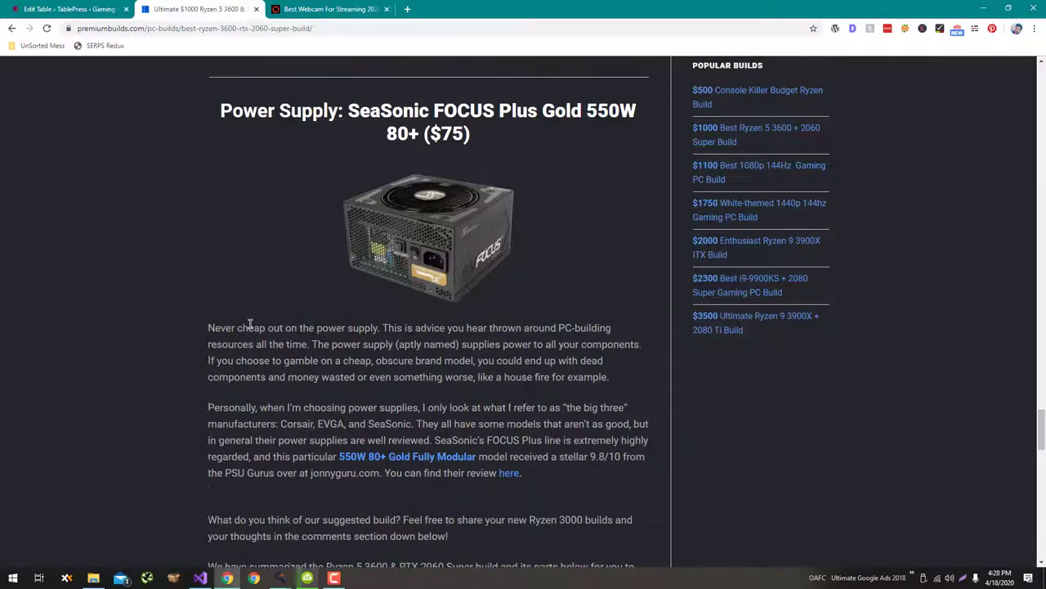
scroll(251, 324, up, 1)
key(alt+Tab)
key(alt+Tab)
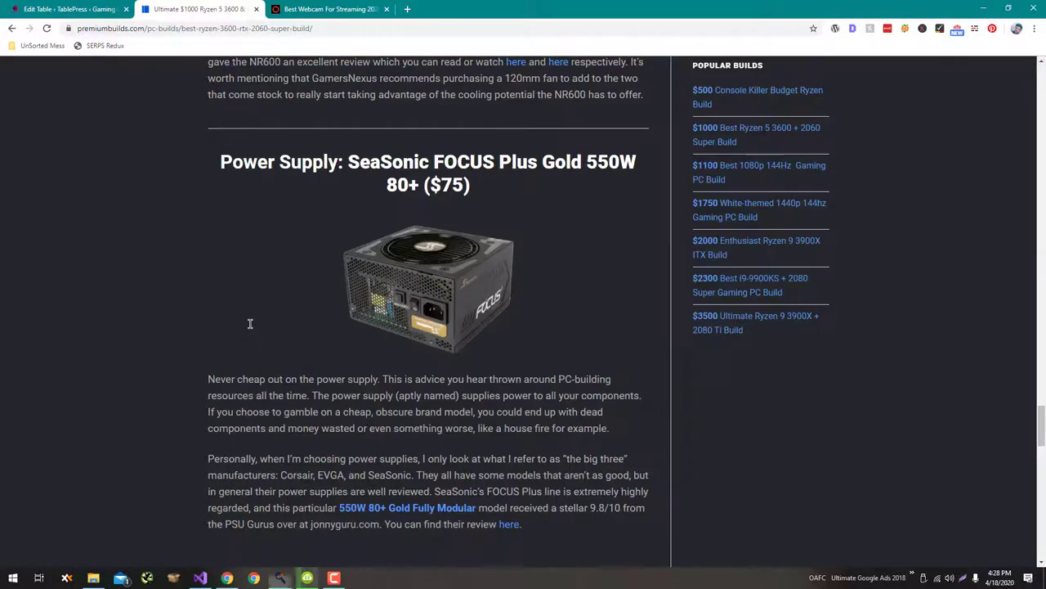
scroll(250, 323, up, 5)
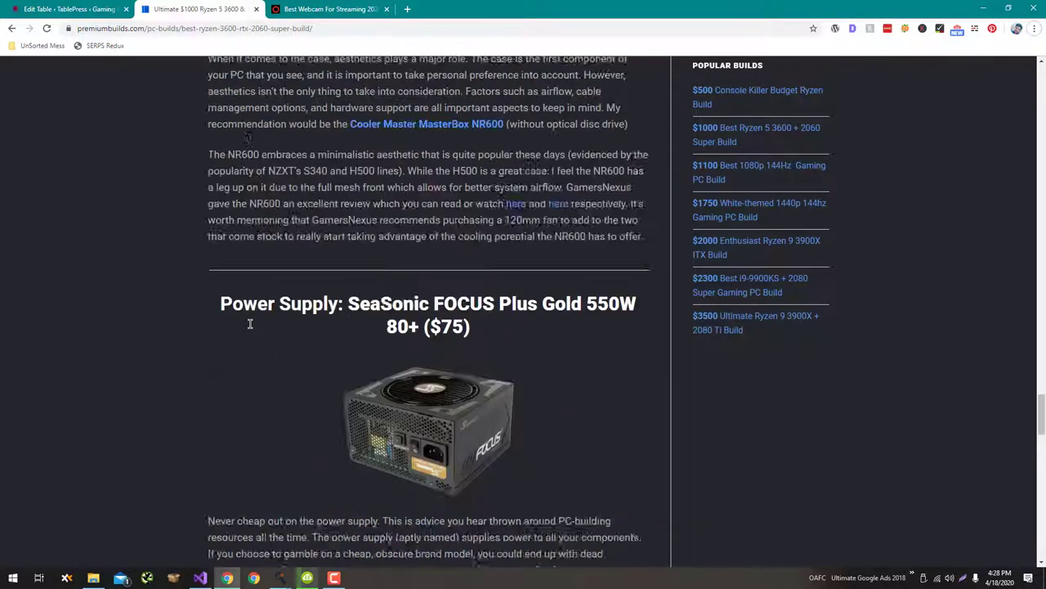
key(alt+Tab)
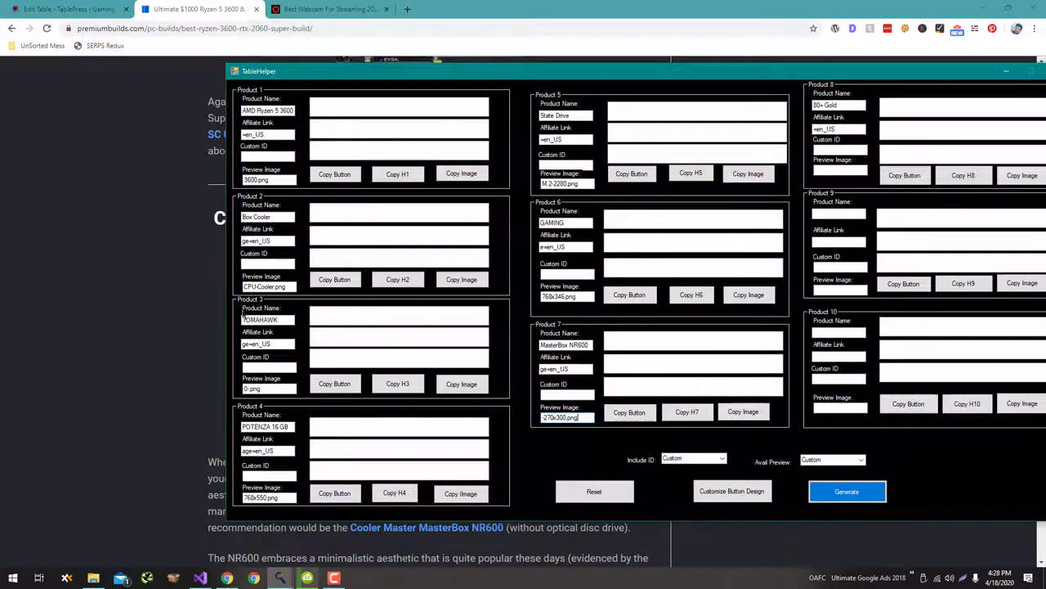
key(alt+Tab)
scroll(243, 311, down, 5)
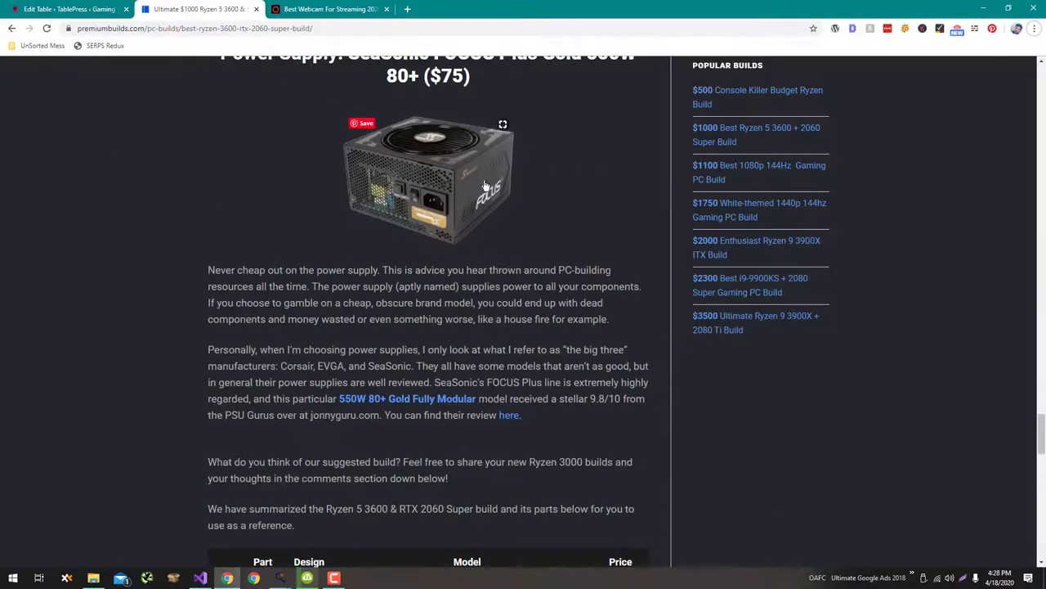
right_click(481, 167)
click(562, 300)
key(alt+Tab)
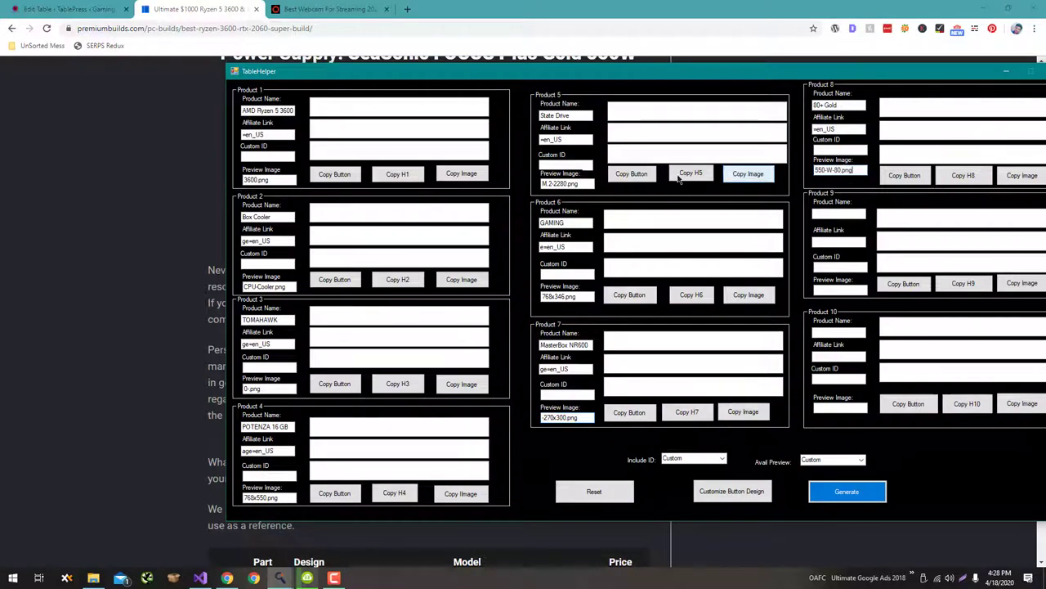
- Look over the 10beasts streaming webcam article and its comparison table in the browser
key(alt+Tab)
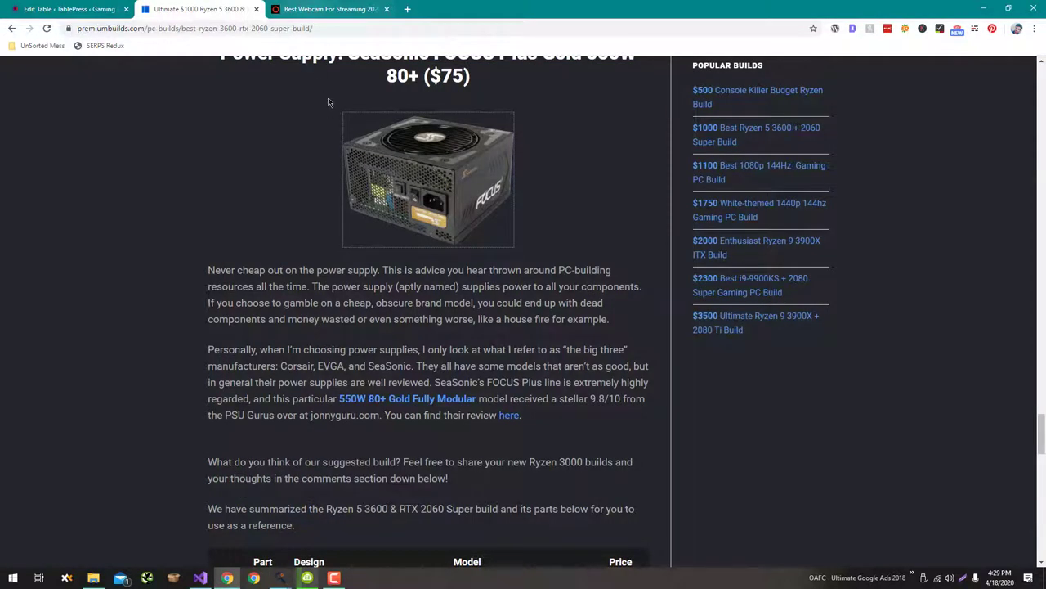
click(332, 11)
scroll(354, 285, down, 10)
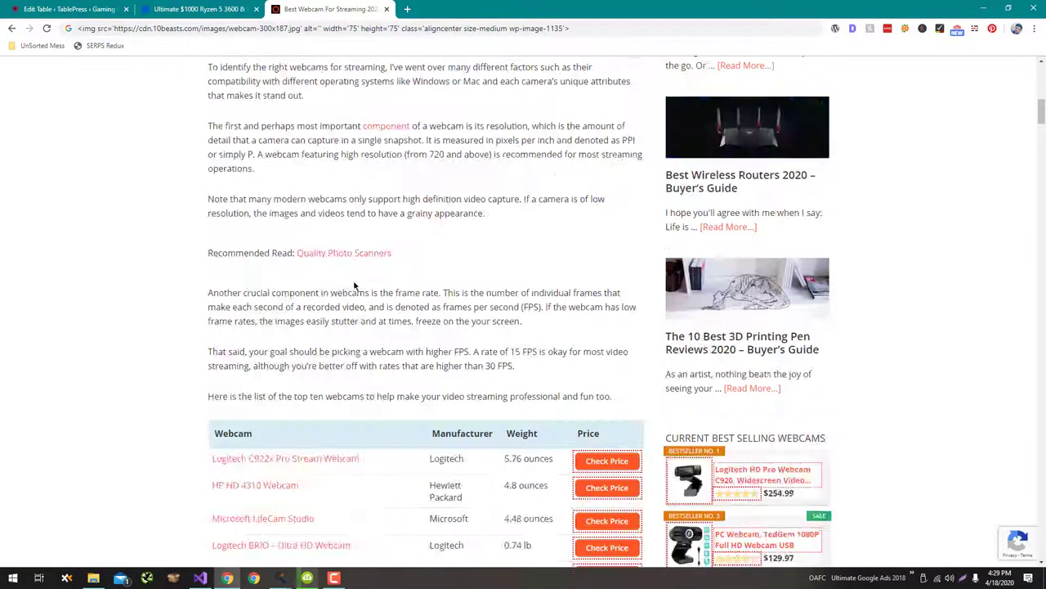
scroll(354, 286, down, 6)
scroll(352, 282, up, 11)
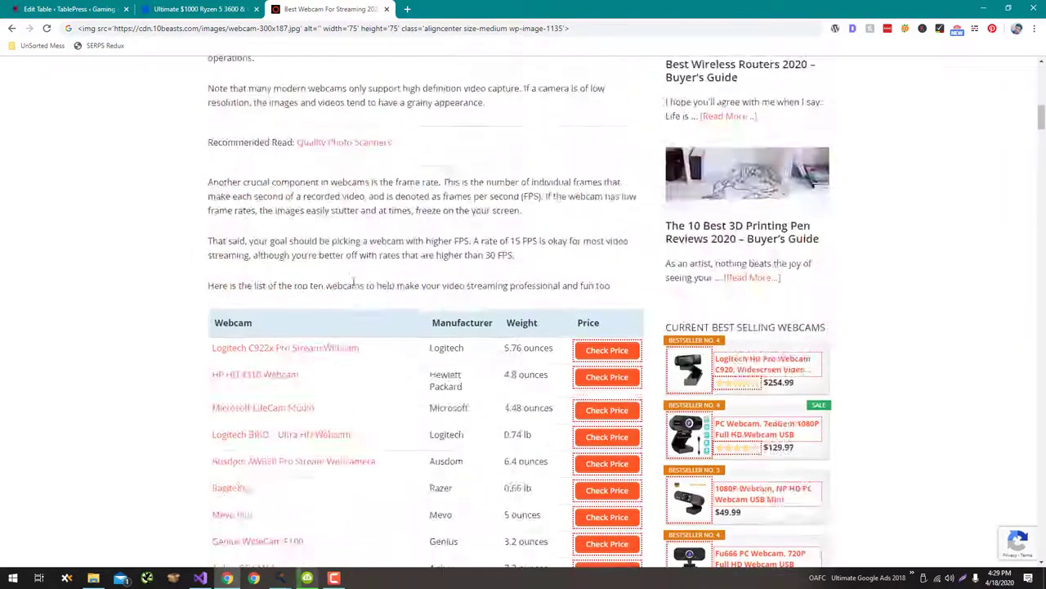
scroll(256, 129, up, 6)
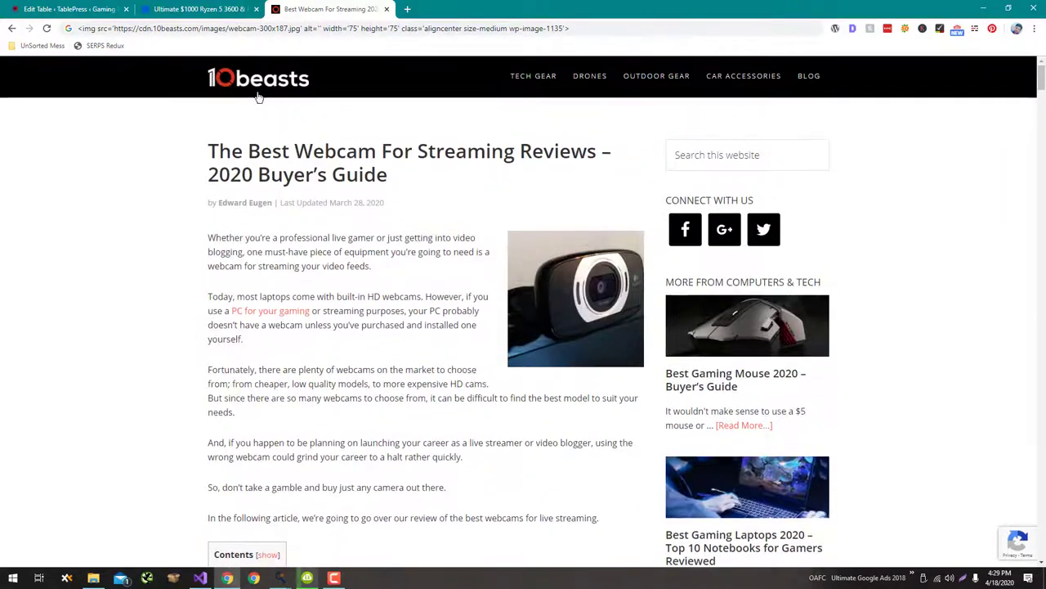
- Go to the 10beasts home page and open the Best Wireless Routers 2020 guide from its latest tech reviews
click(255, 81)
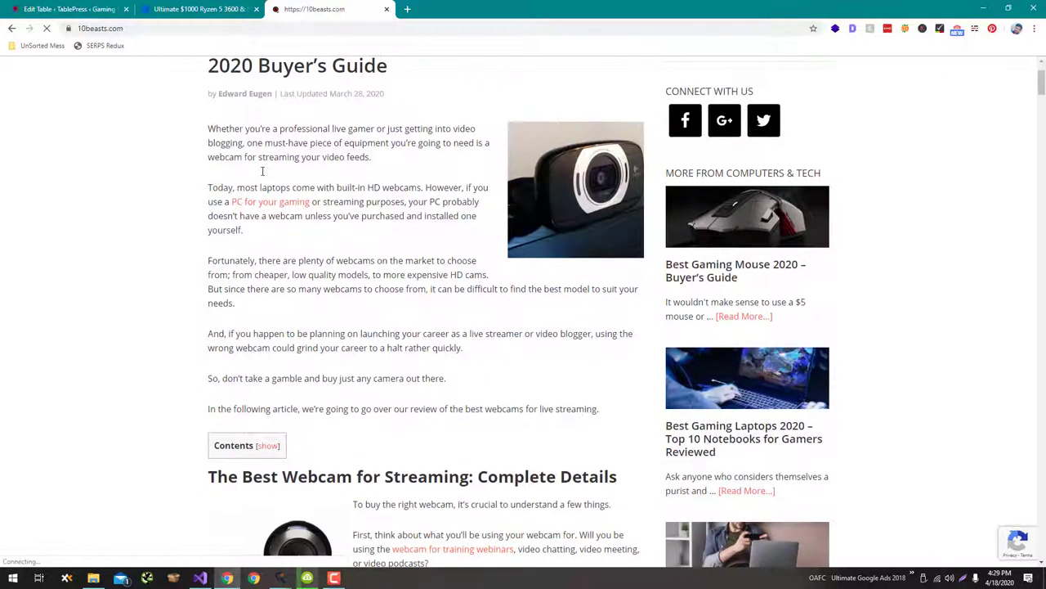
scroll(245, 176, down, 10)
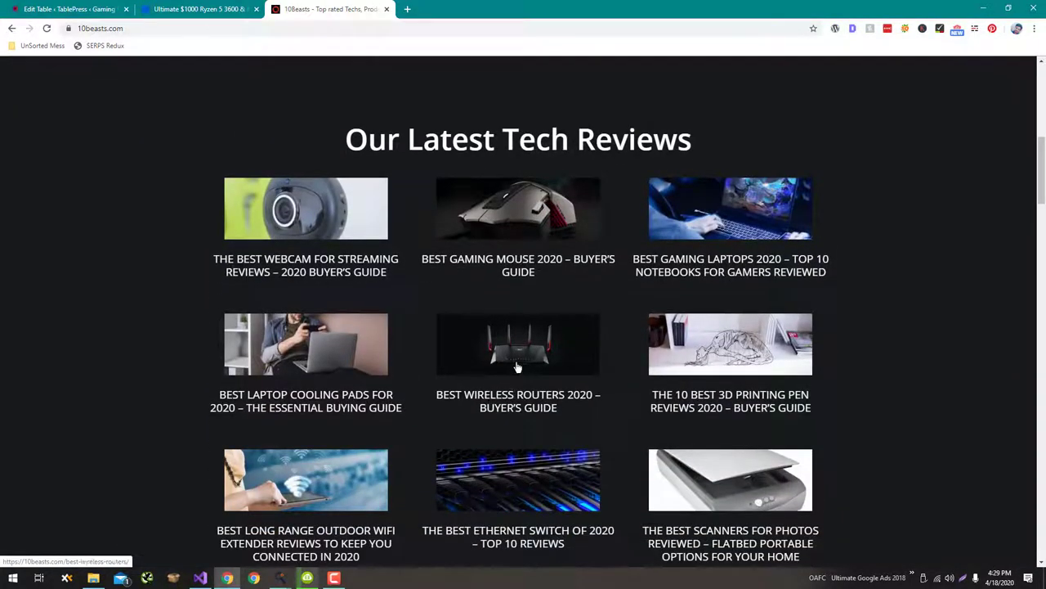
scroll(511, 372, down, 1)
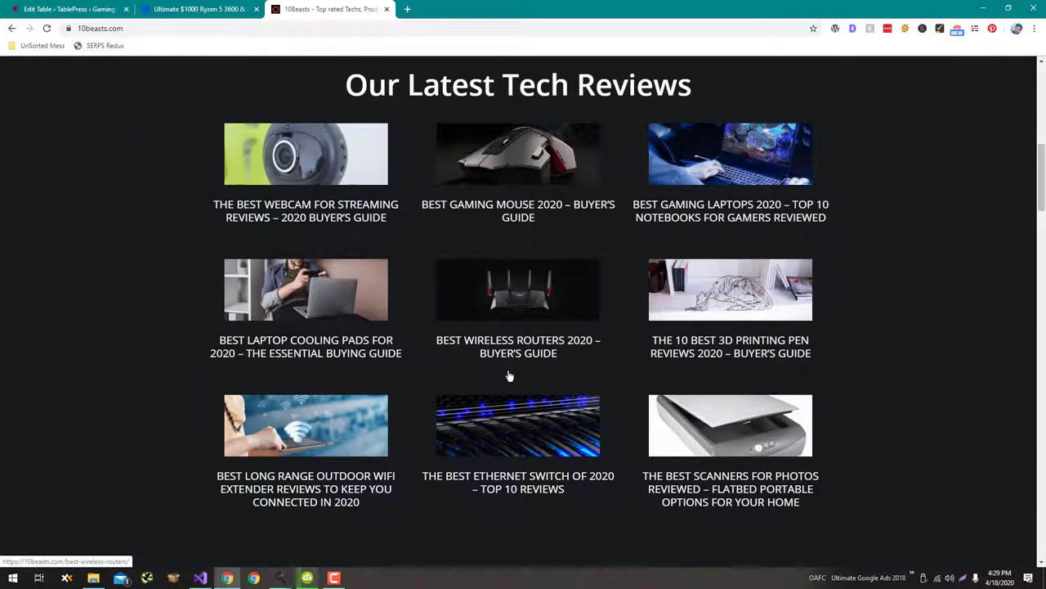
scroll(509, 376, down, 6)
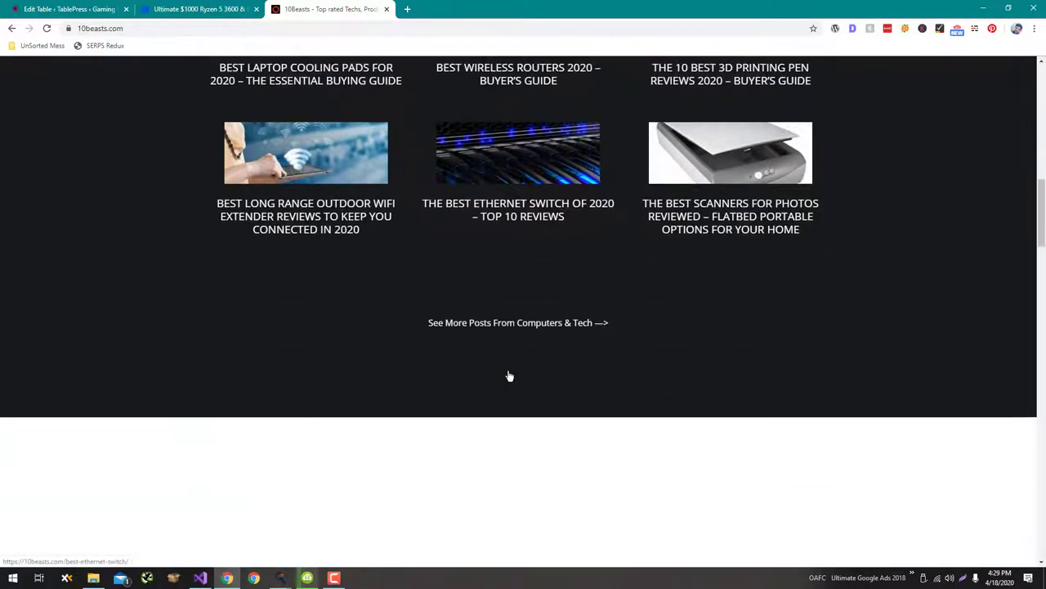
scroll(509, 376, up, 3)
scroll(508, 376, up, 4)
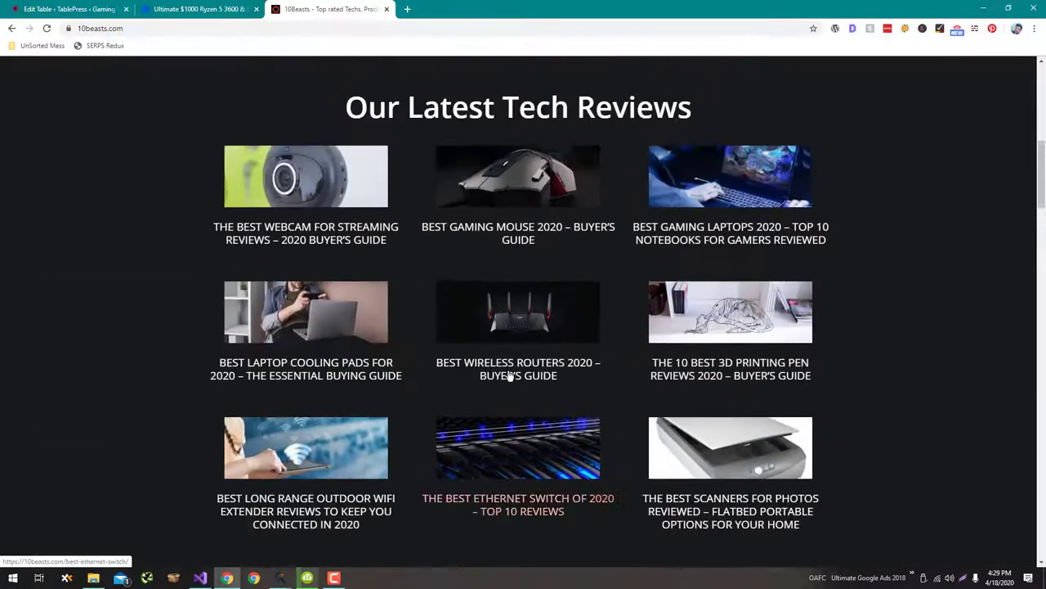
click(522, 396)
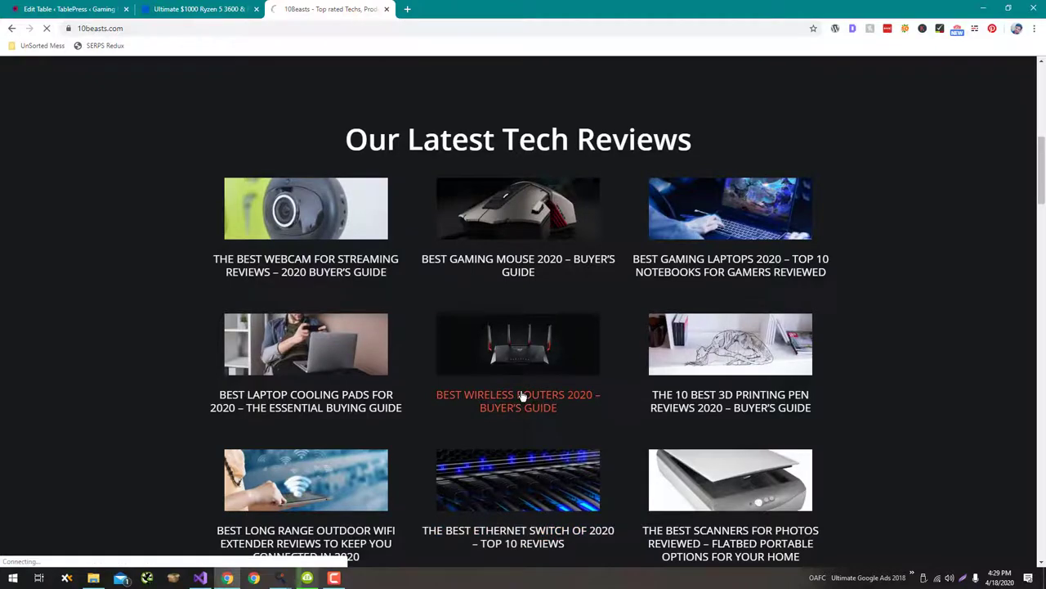
scroll(523, 395, down, 3)
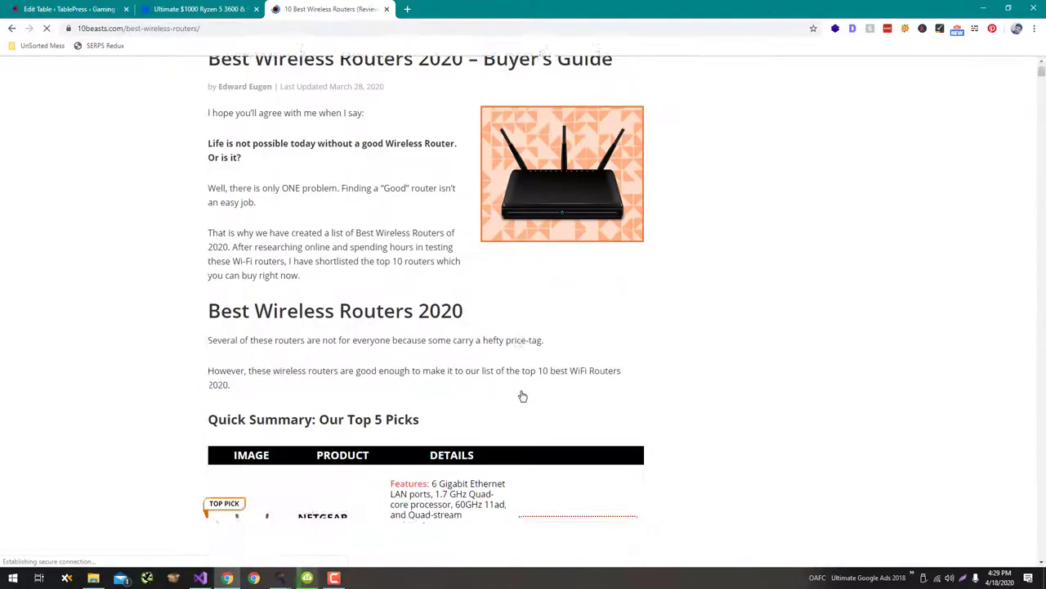
- Go to the Best Advanced & Budget Friendly WiFi Router section of the guide and inspect the markup of the TP-Link Archer C7 heading link
click(711, 384)
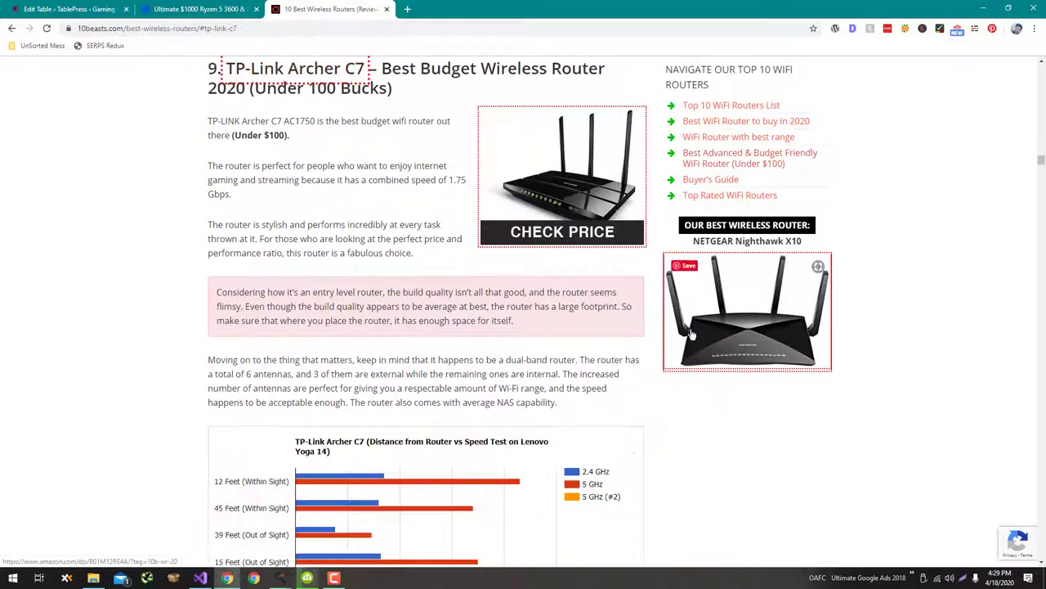
click(719, 138)
click(719, 158)
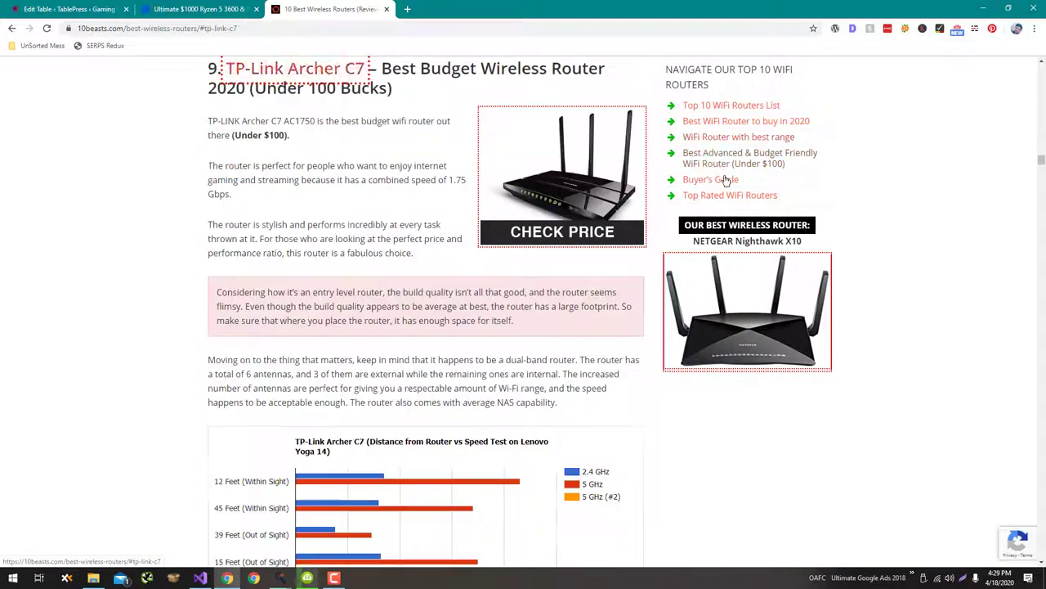
scroll(374, 103, up, 2)
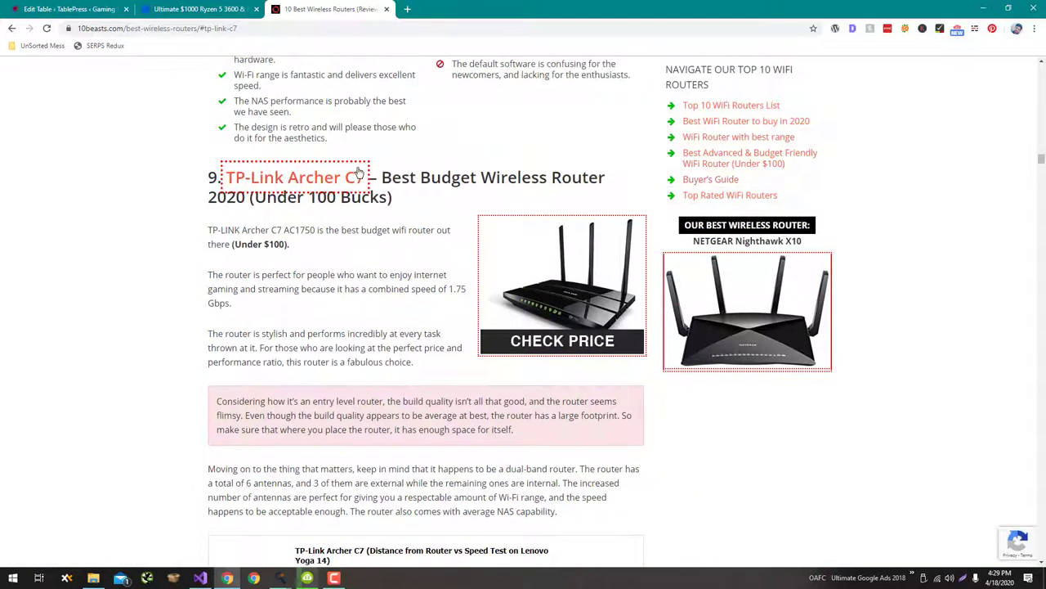
right_click(316, 191)
right_click(275, 186)
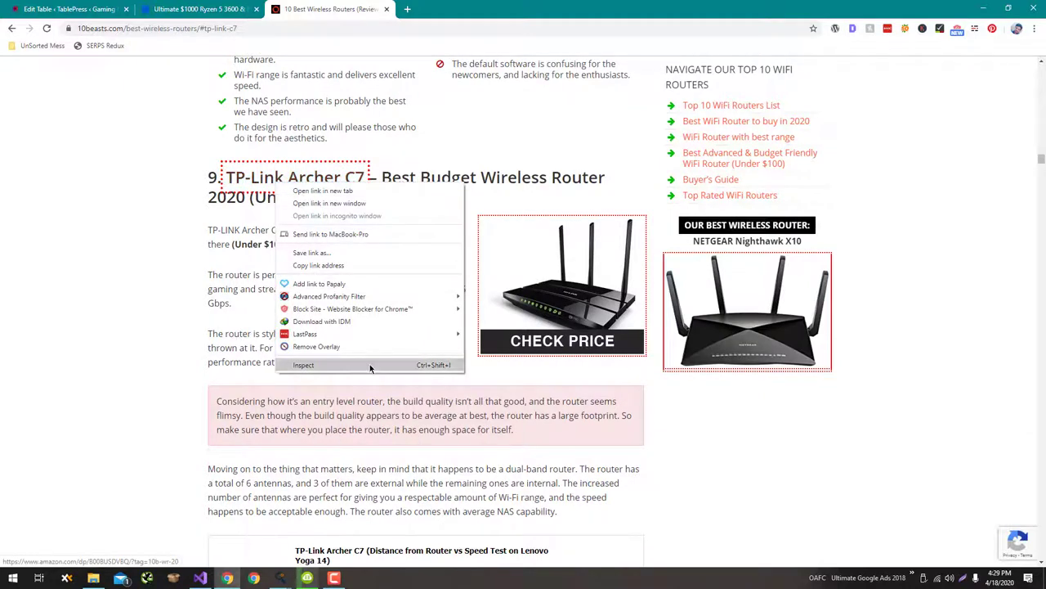
click(369, 363)
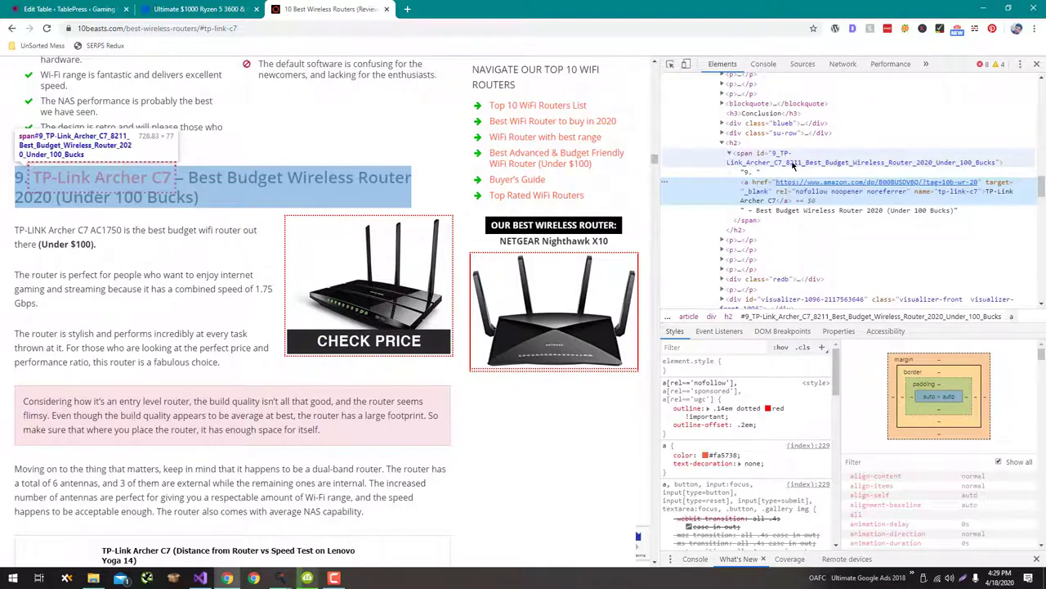
- Switch to TableHelper, set Include ID to SEO-Optimized and generate the button, heading and image code for the products
key(alt+Tab)
key(alt+Tab)
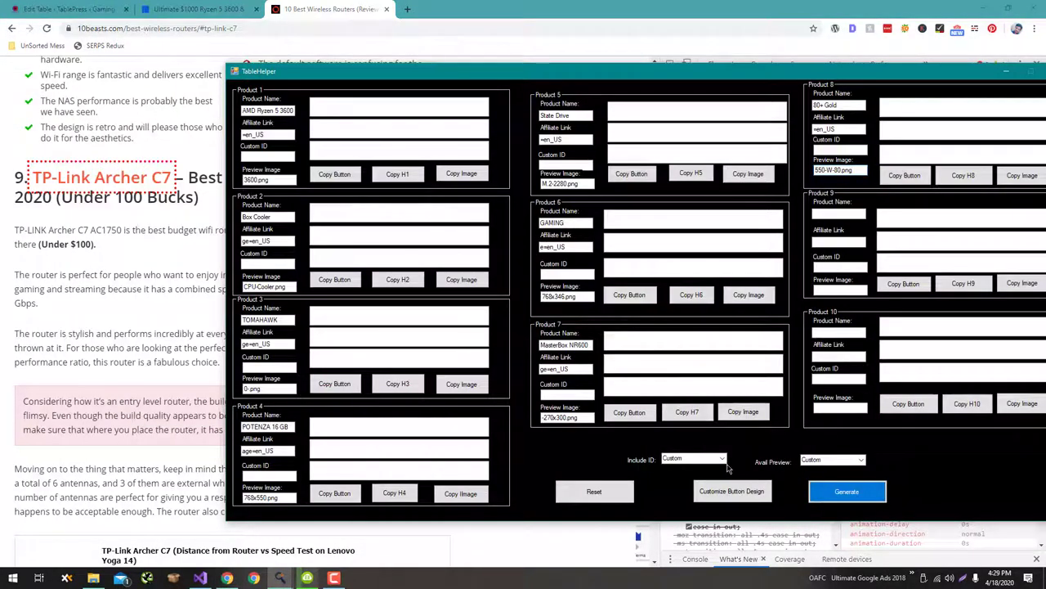
click(724, 461)
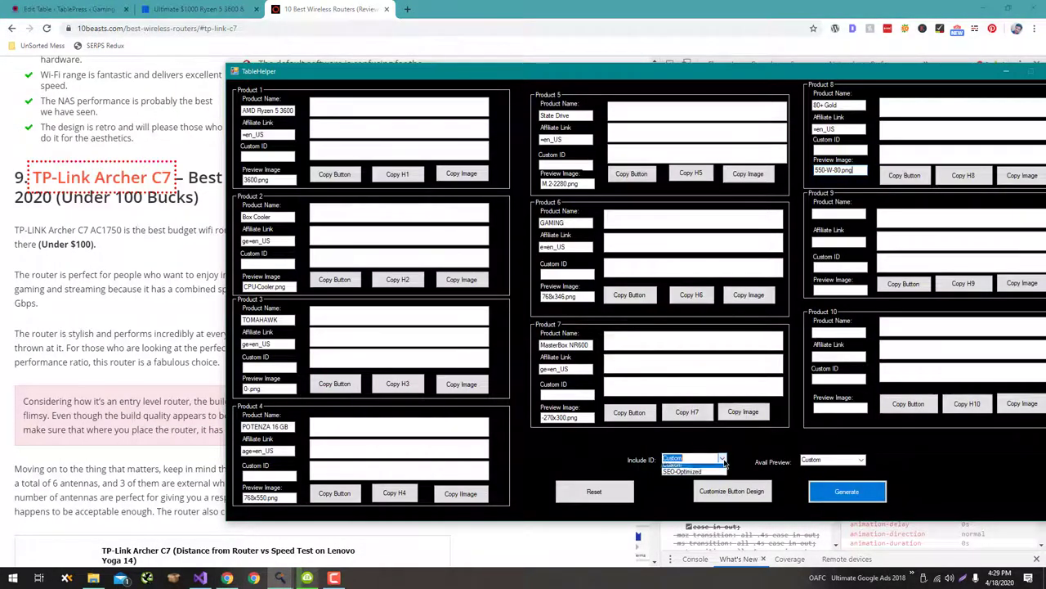
click(719, 476)
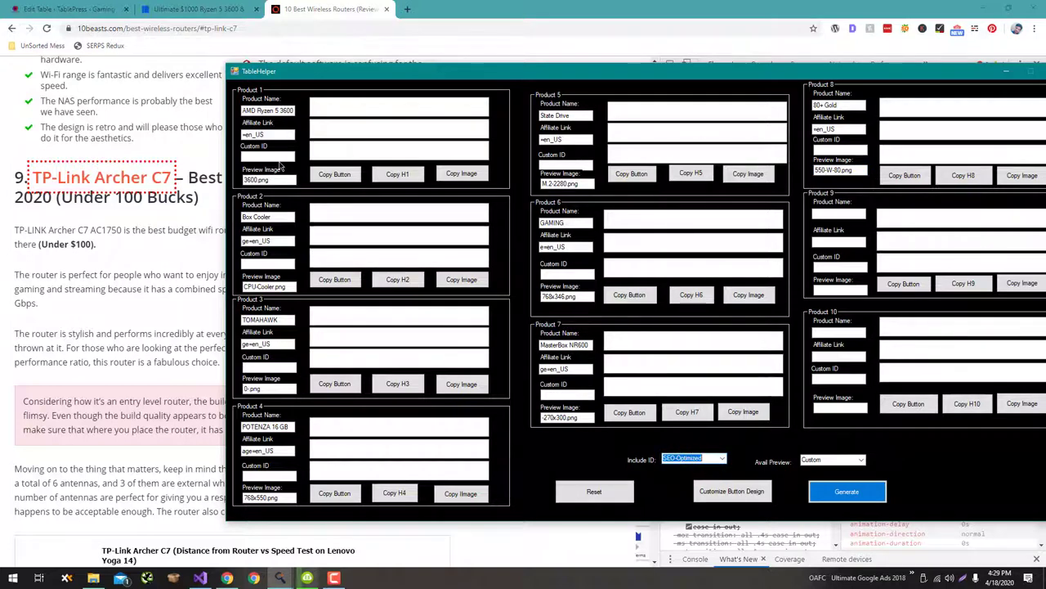
click(278, 157)
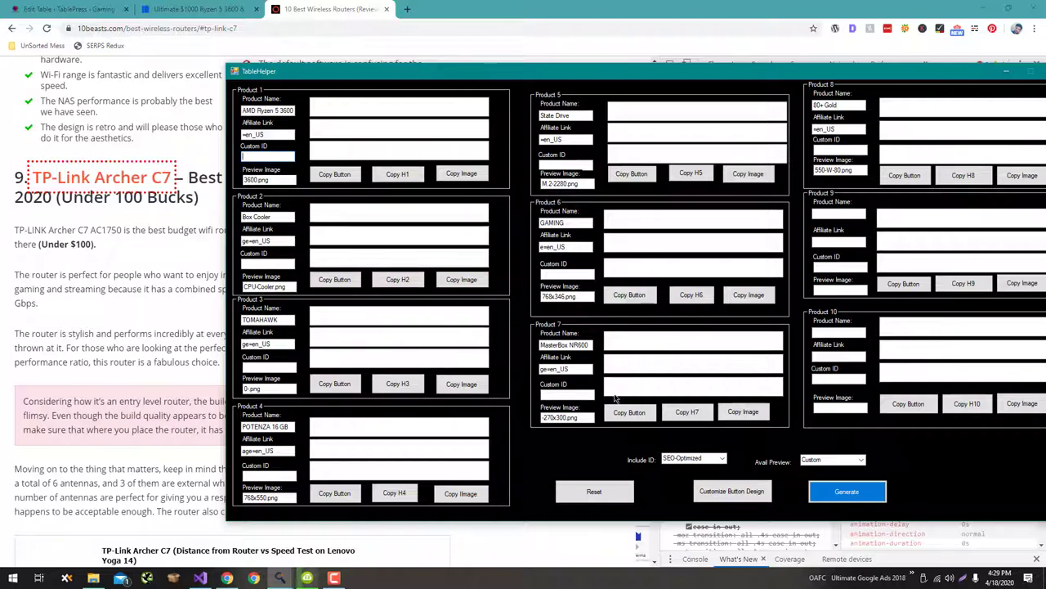
click(714, 459)
click(718, 468)
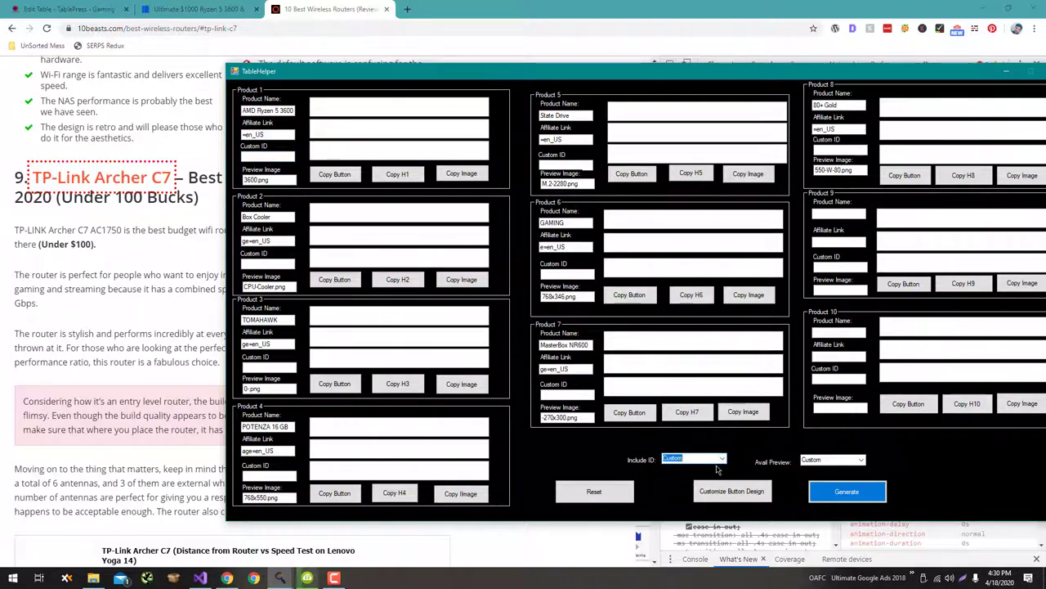
click(722, 460)
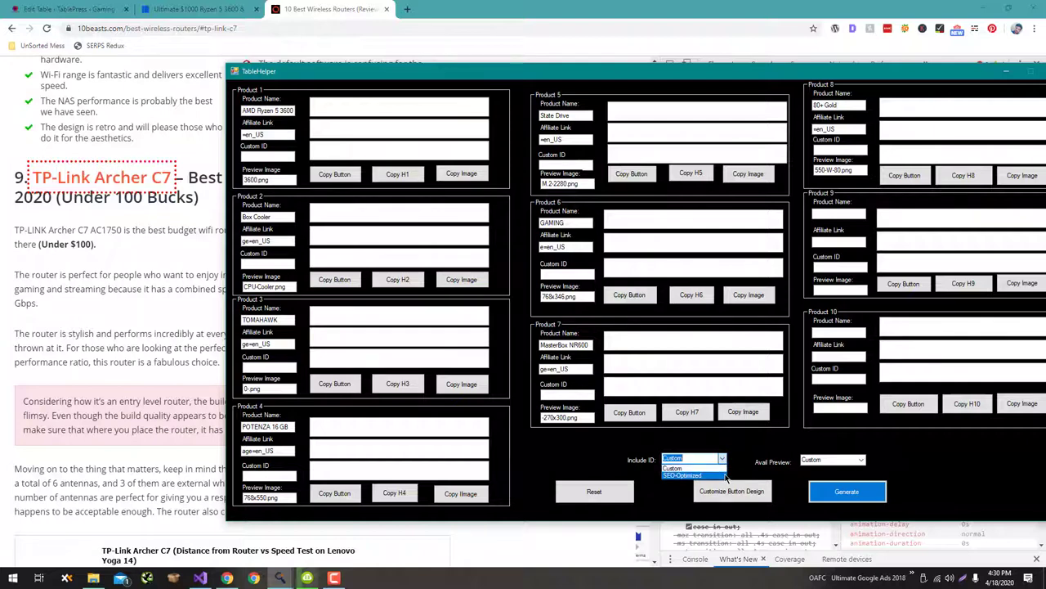
click(725, 475)
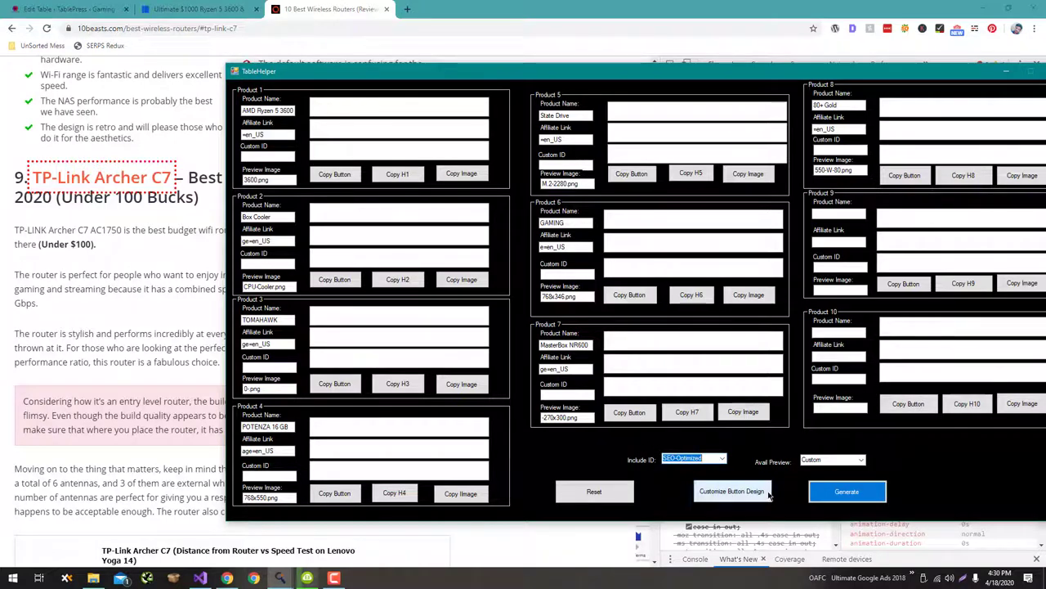
click(847, 492)
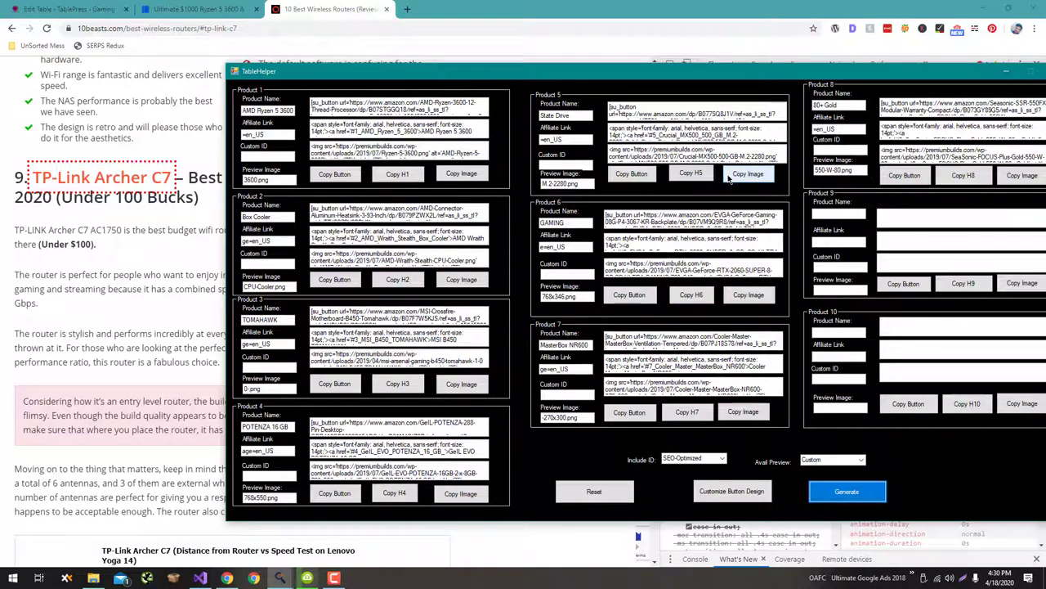
- Copy Product 1's generated button code from TableHelper into the Retailer cell of row 2 in the TablePress table
click(747, 174)
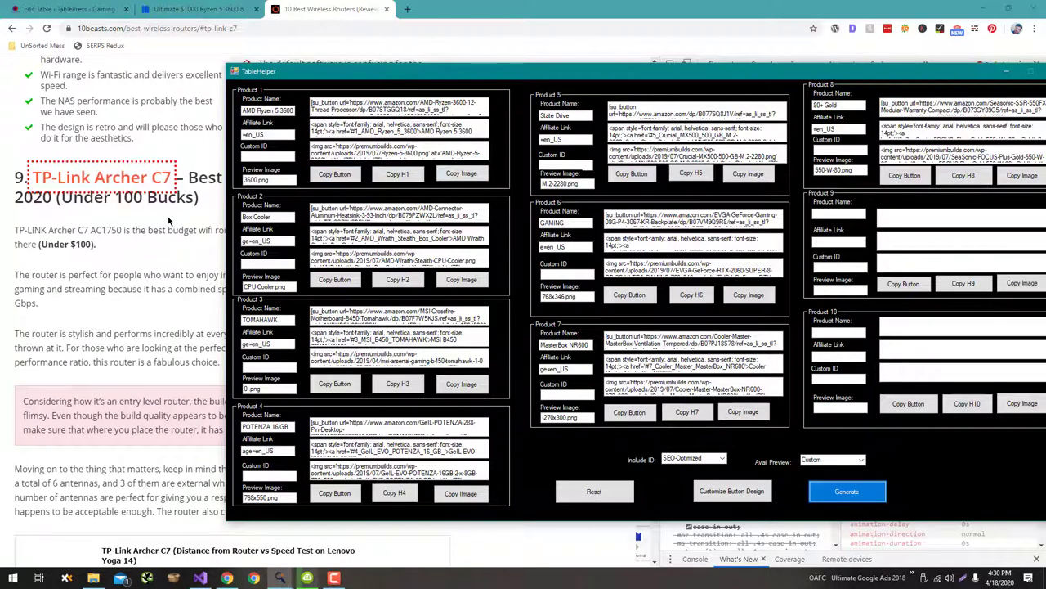
mouse_move(278, 571)
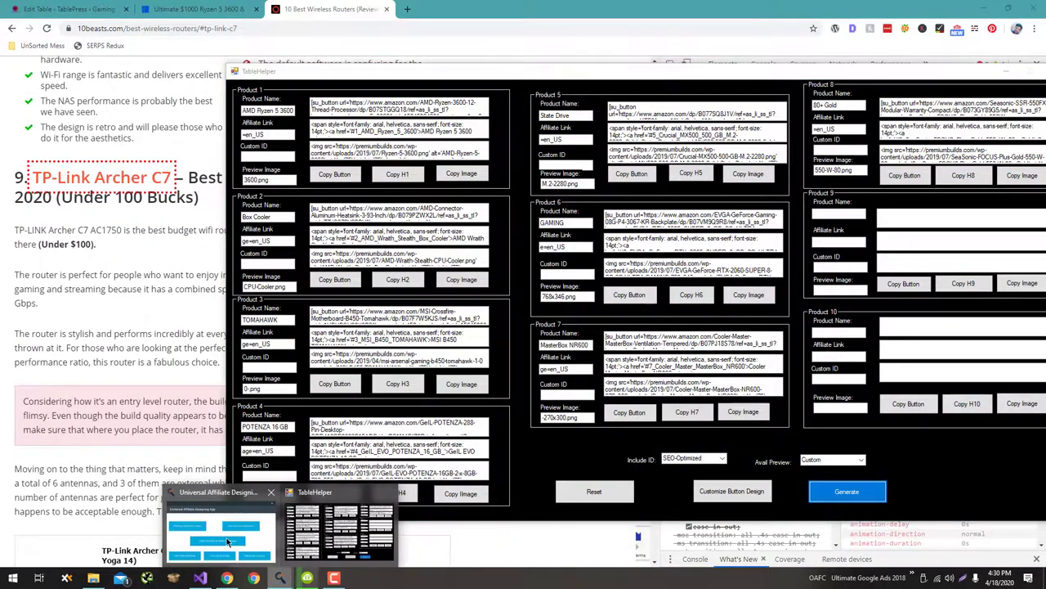
click(278, 523)
click(97, 102)
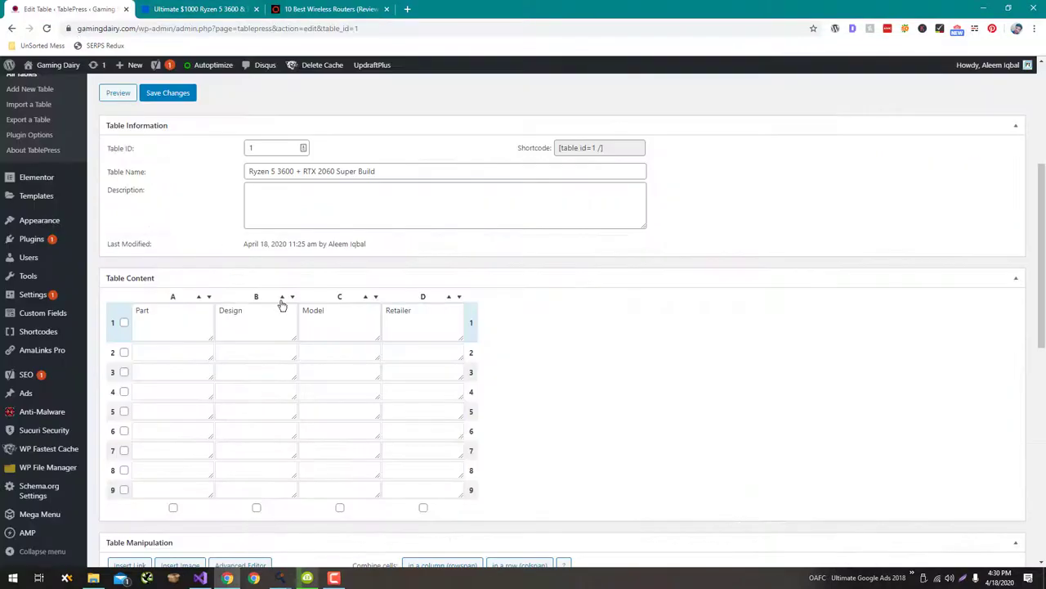
key(alt+Tab)
key(alt+Tab)
key(alt+Tab)
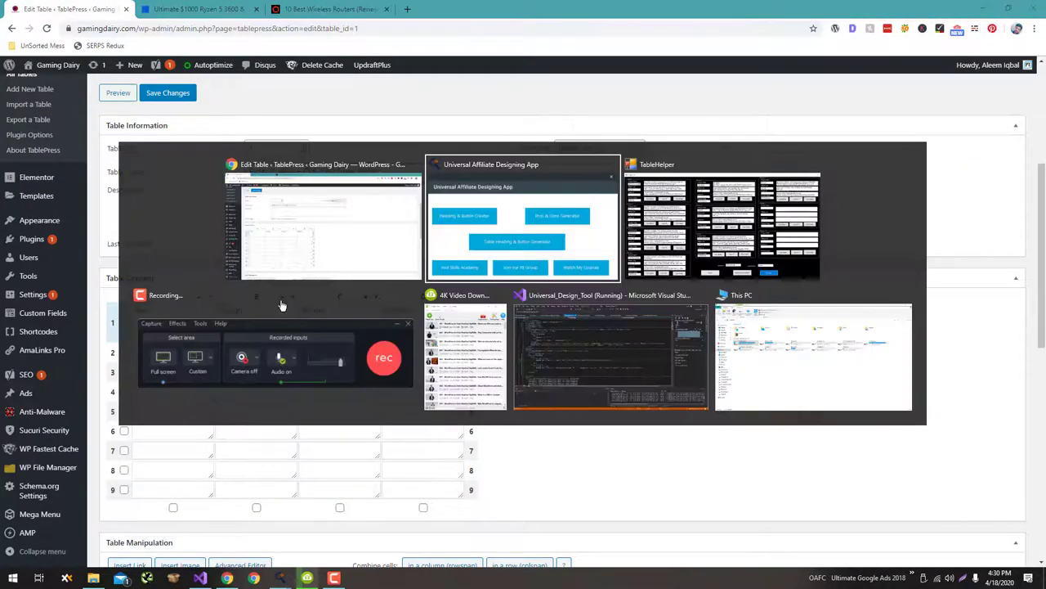
key(alt+Tab)
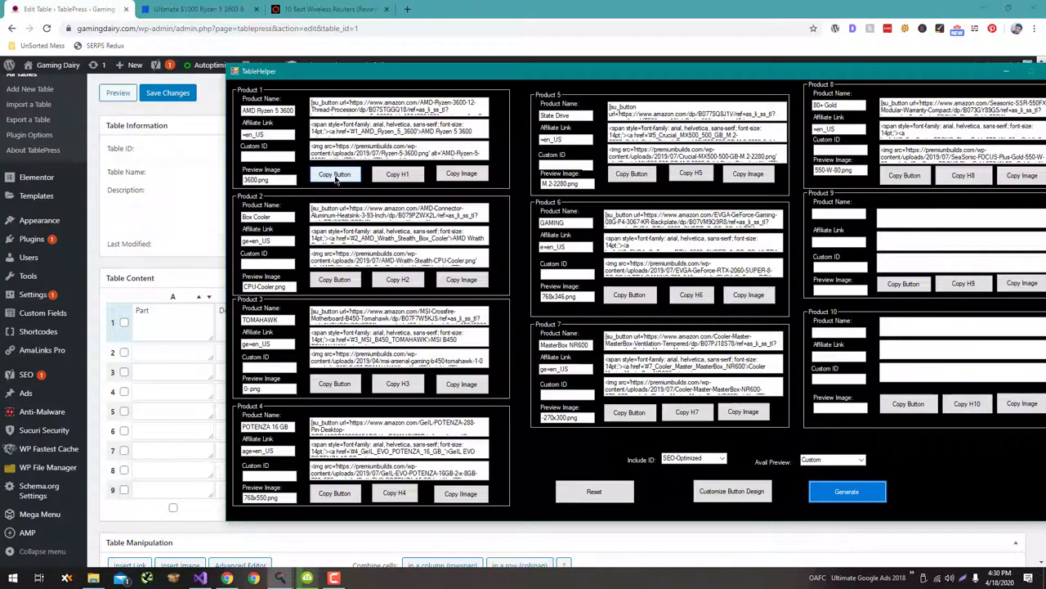
click(336, 176)
key(alt+Tab)
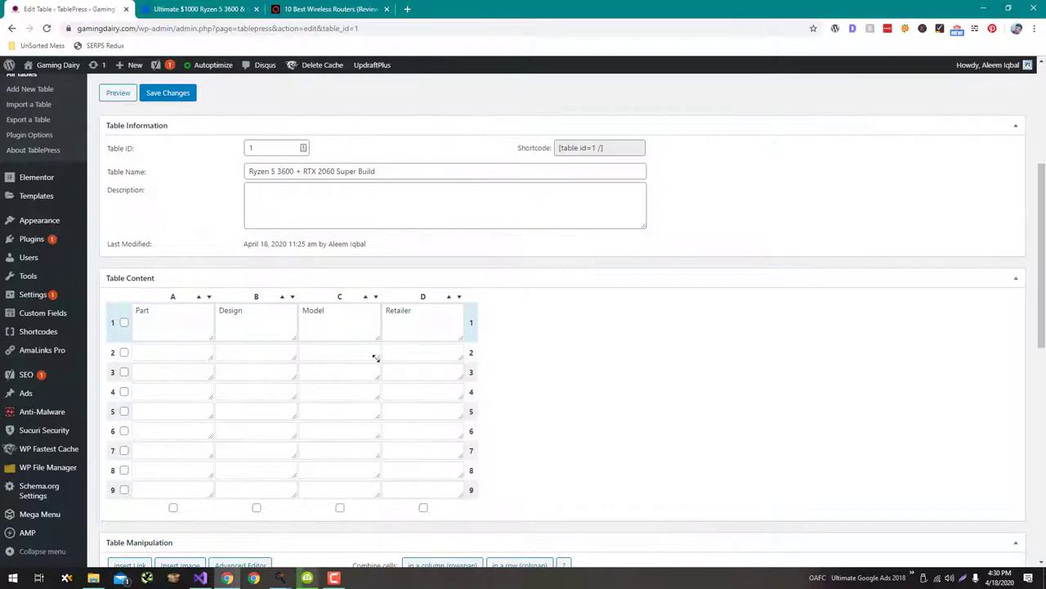
click(437, 354)
key(ctrl+v)
- Copy Product 2's generated button code from TableHelper into the Retailer cell of row 3
key(alt+Tab)
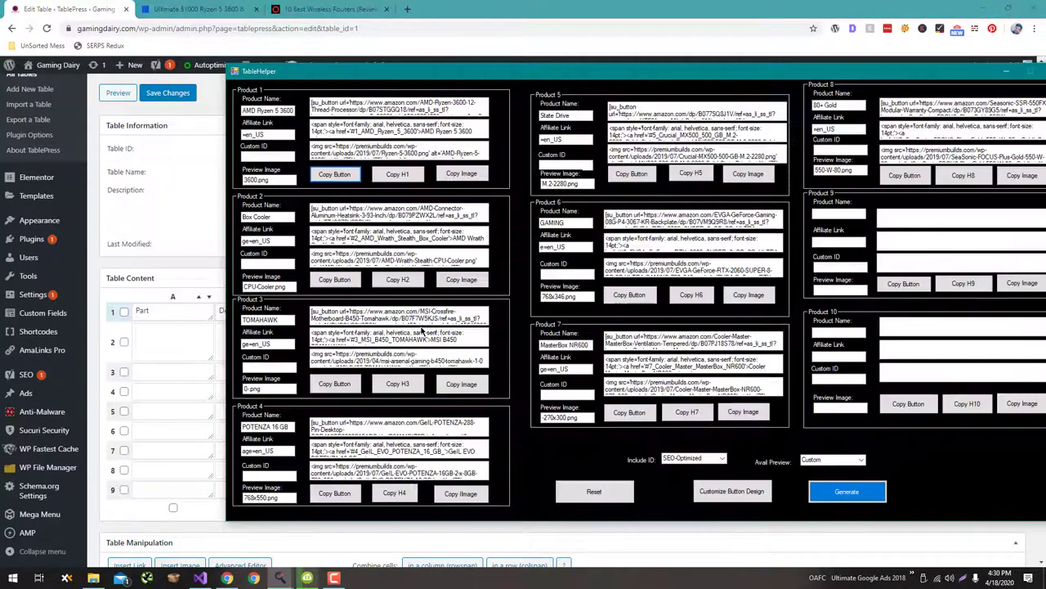
click(336, 279)
key(alt+Tab)
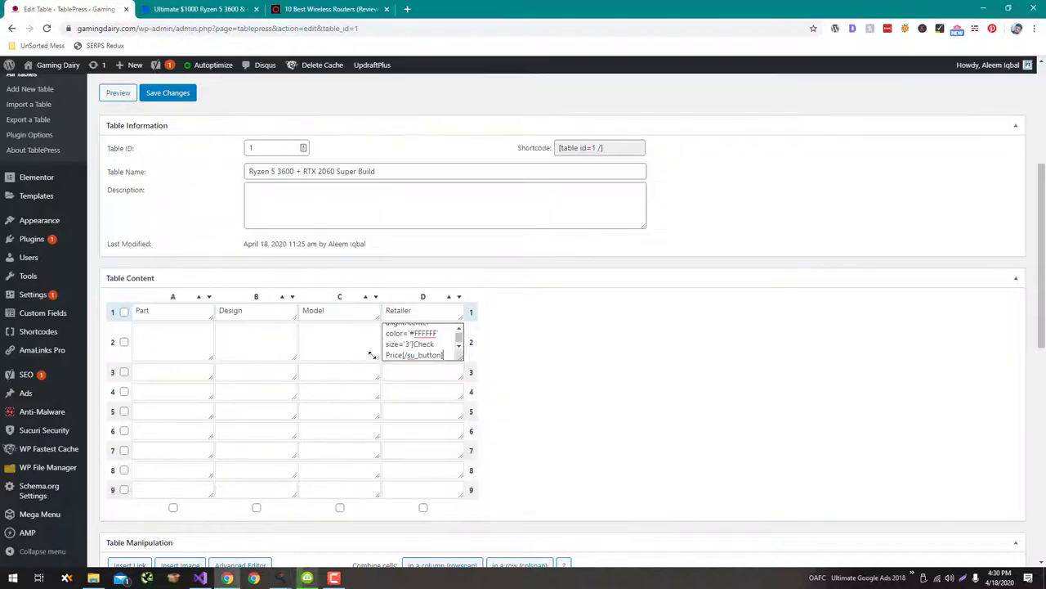
click(409, 368)
key(ctrl+v)
- Copy Product 3's generated button code from TableHelper into the Retailer cell of row 4
key(alt+Tab)
click(356, 399)
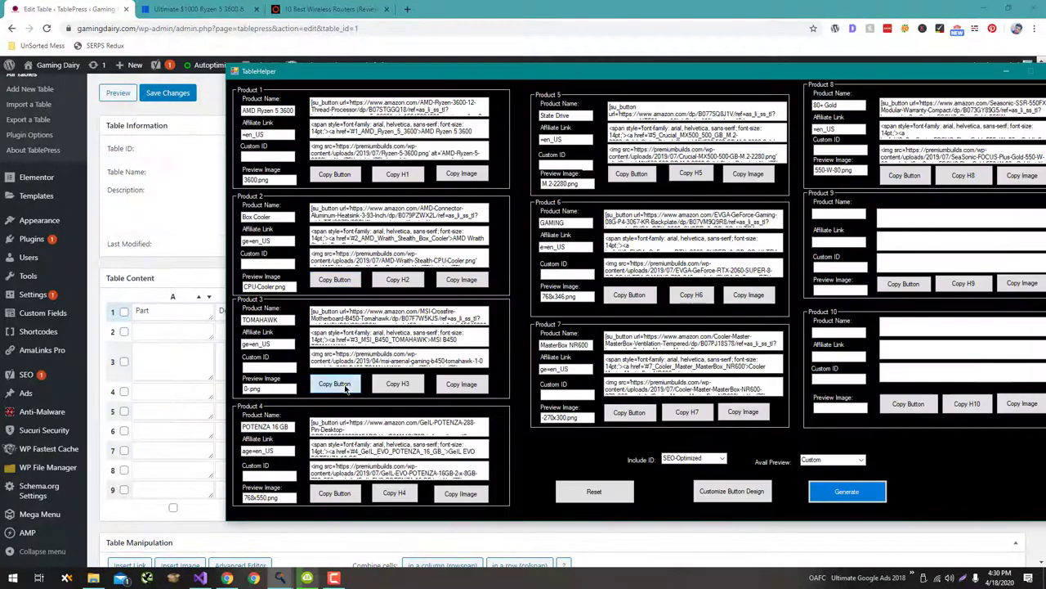
key(alt+Tab)
click(406, 398)
key(ctrl+v)
- Copy Product 4's generated button code from TableHelper into the Retailer cell of row 5
key(alt+Tab)
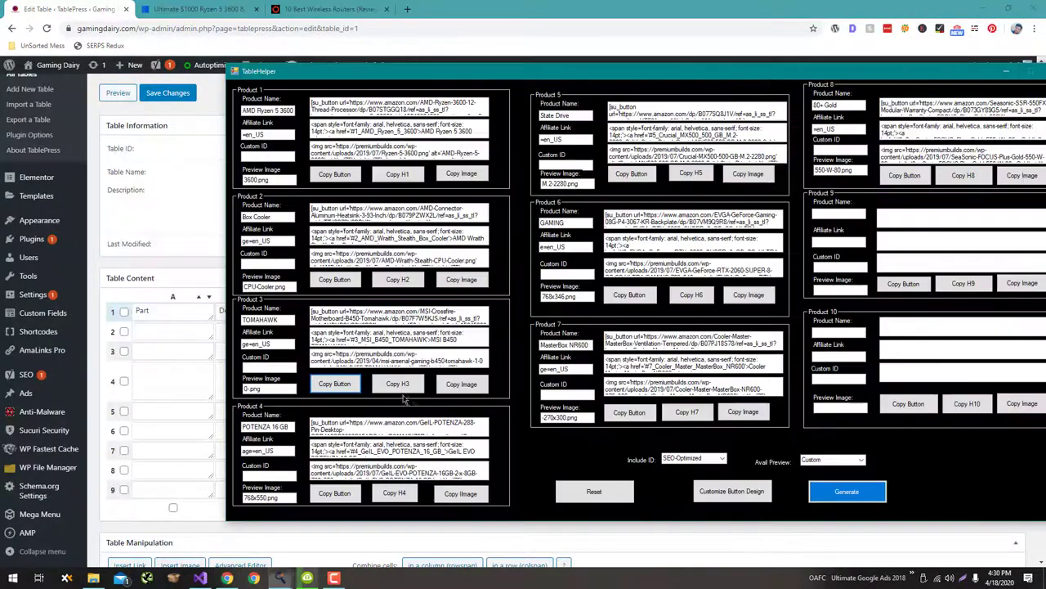
click(343, 494)
key(alt+Tab)
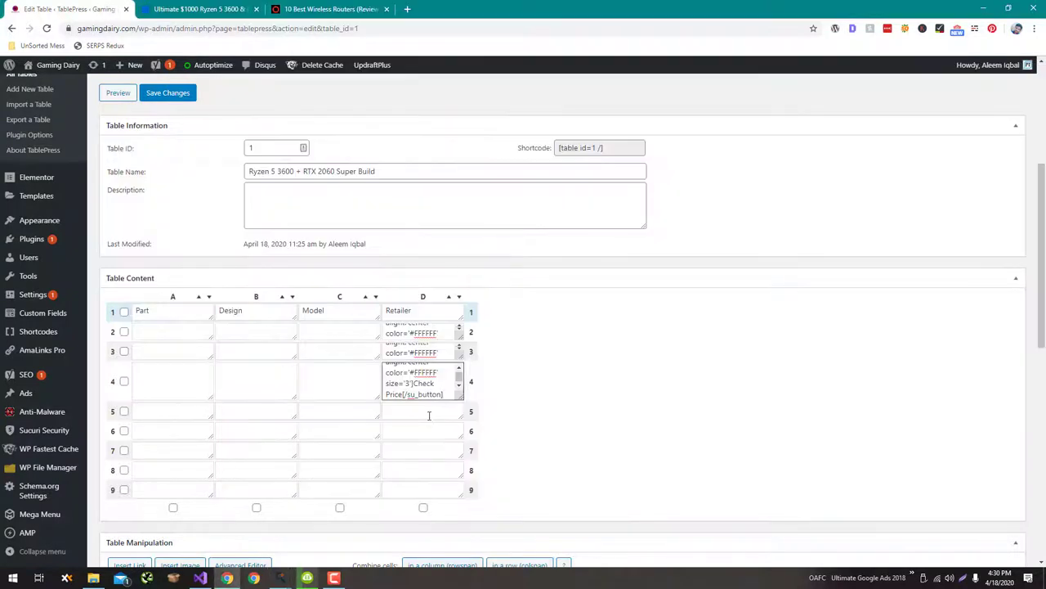
click(429, 415)
- Copy Product 5's generated button code from TableHelper into the Retailer cell of row 6
key(alt+Tab)
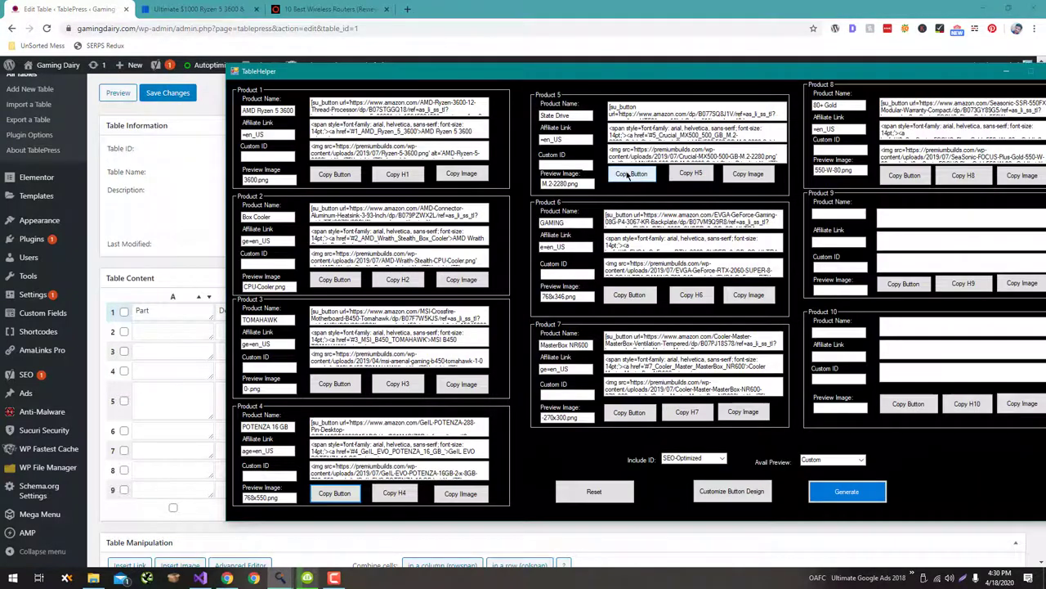
click(627, 175)
key(alt+Tab)
key(ctrl+v)
click(428, 430)
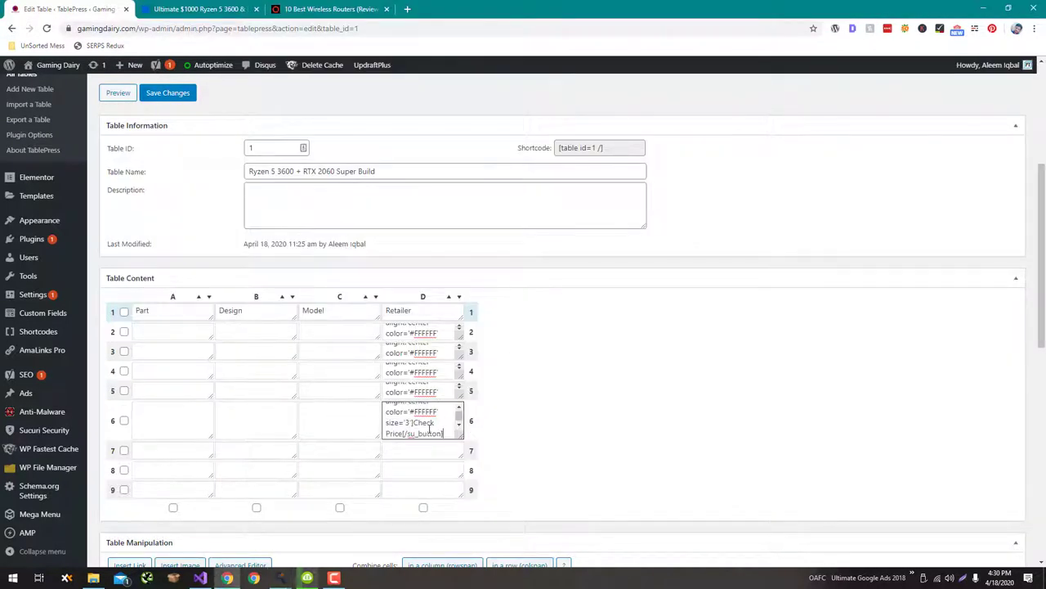
- Copy Product 6's generated button code from TableHelper into the Retailer cell of row 7
key(alt+Tab)
click(628, 292)
key(alt+Tab)
key(ctrl+v)
click(412, 440)
- Copy Product 7's generated button code from TableHelper into the Retailer cell of row 8
key(alt+Tab)
click(628, 411)
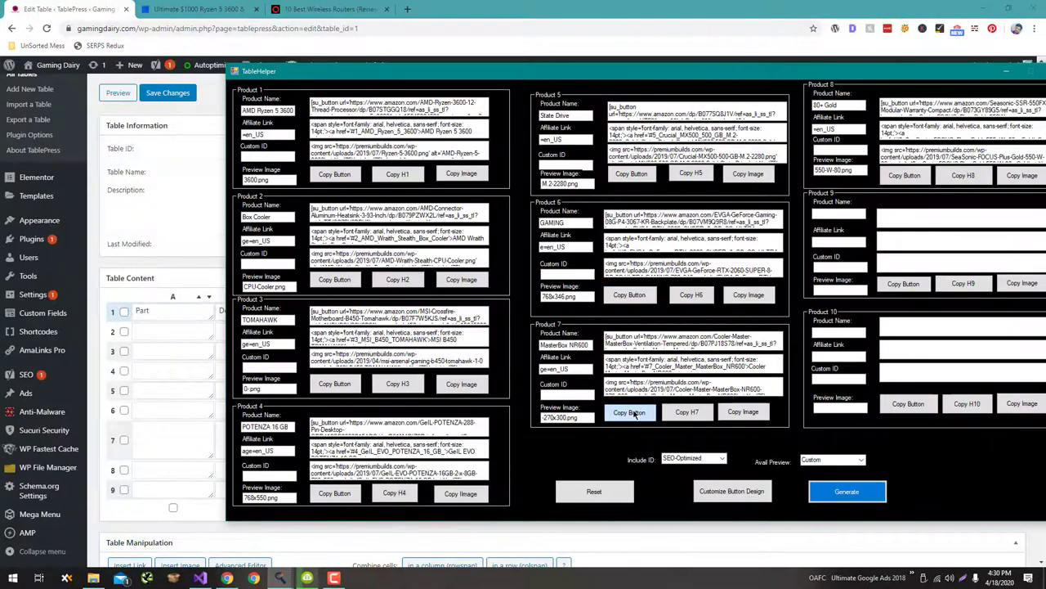
key(alt+Tab)
key(ctrl+v)
- Copy Product 8's generated button code from TableHelper into the Retailer cell of row 9
key(alt+Tab)
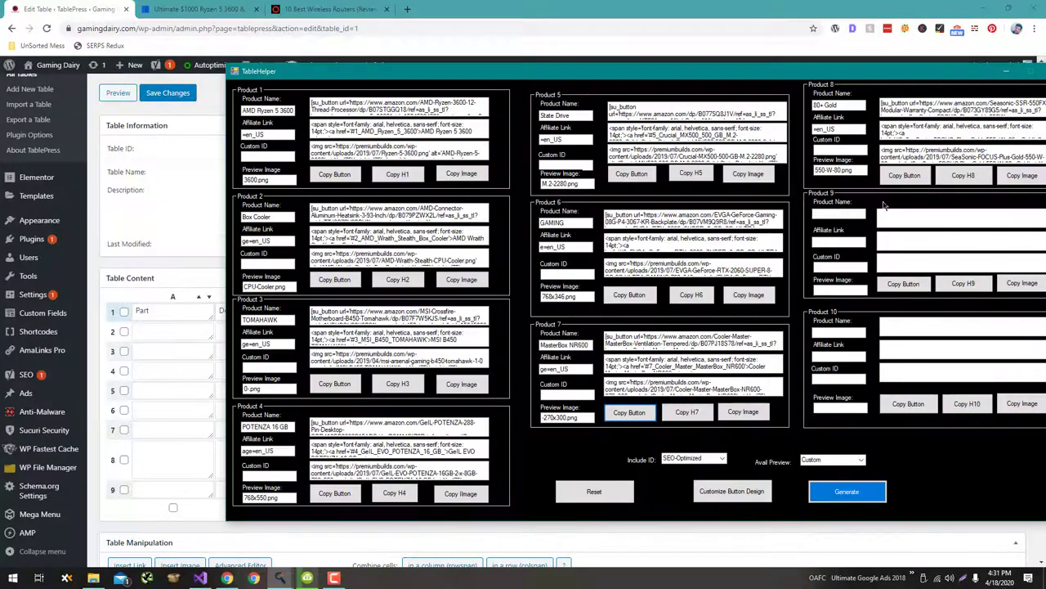
click(905, 176)
key(alt+Tab)
click(454, 488)
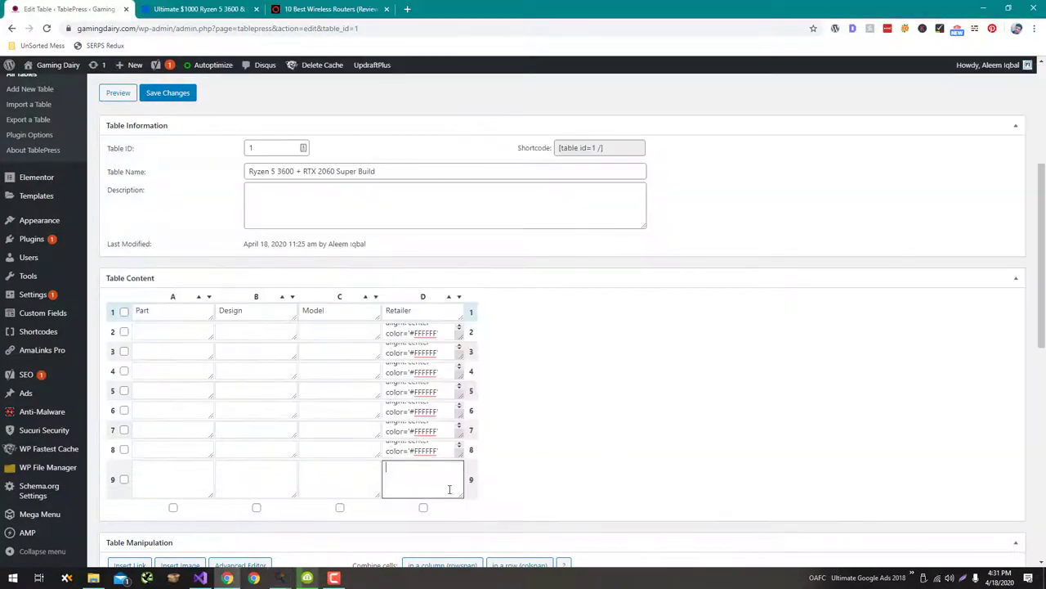
key(ctrl+v)
- Check the column layout of the parts list table in the reference Ryzen 5 3600 + RTX 2060 Super build article
key(alt+Tab)
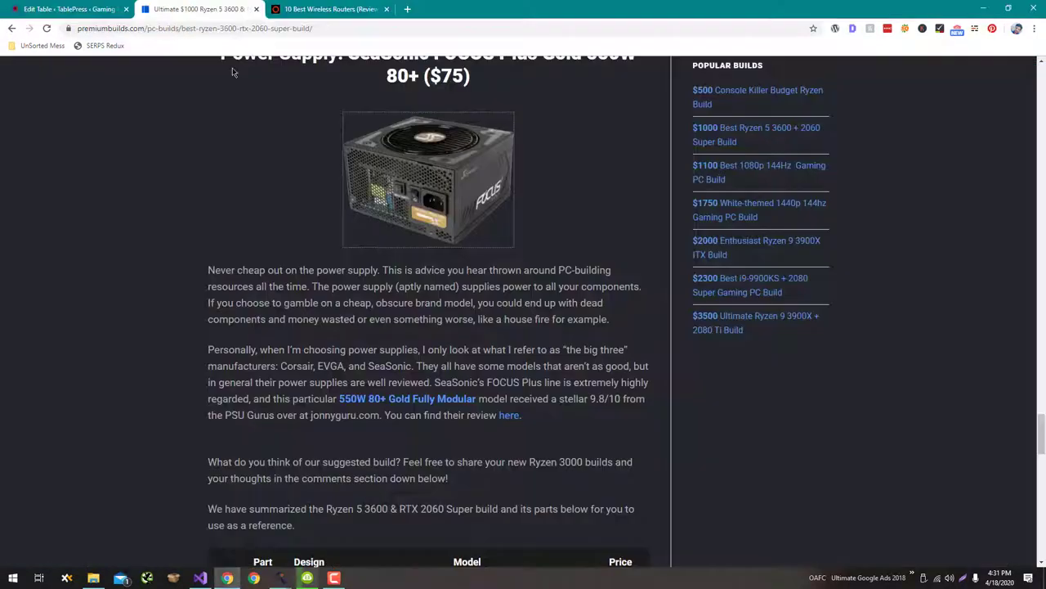
click(201, 9)
scroll(288, 253, up, 5)
scroll(288, 253, up, 3)
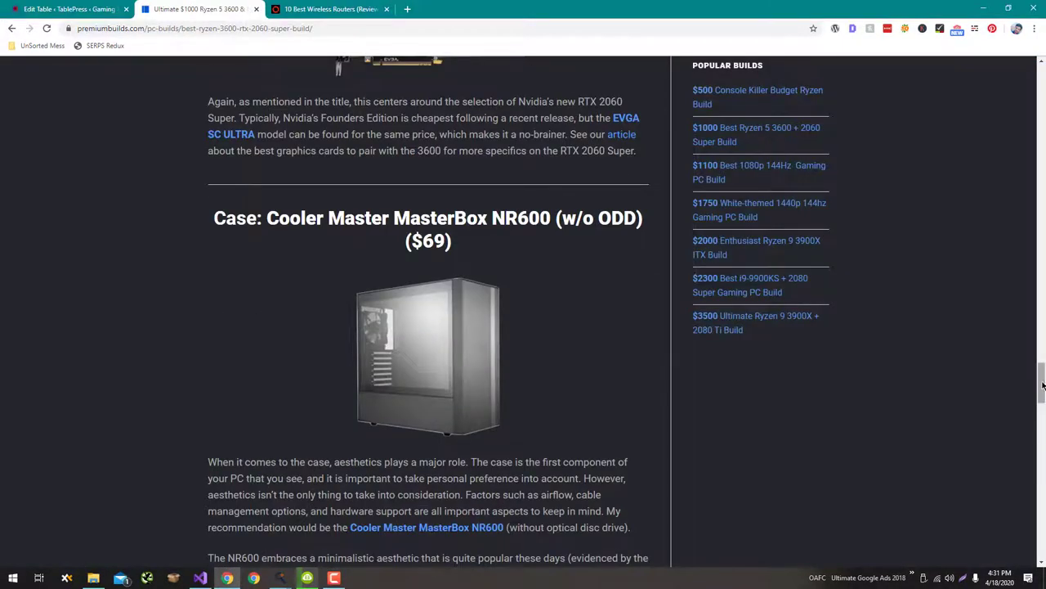
drag(1042, 385, 1042, 65)
scroll(398, 311, down, 5)
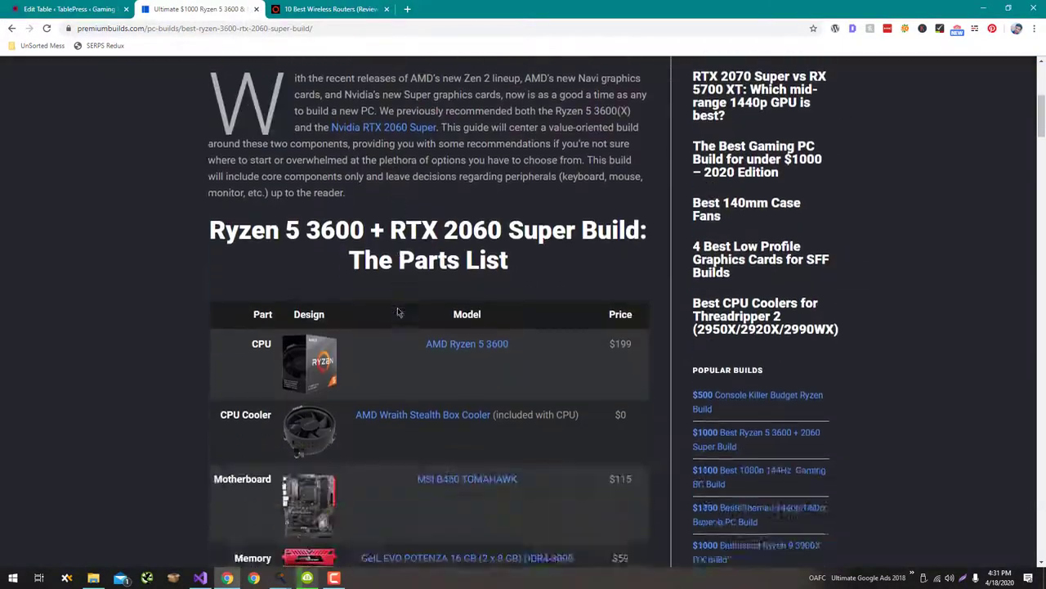
scroll(399, 312, down, 1)
- Copy Product 1's generated preview image code from TableHelper into the Design cell of row 2
key(alt+Tab)
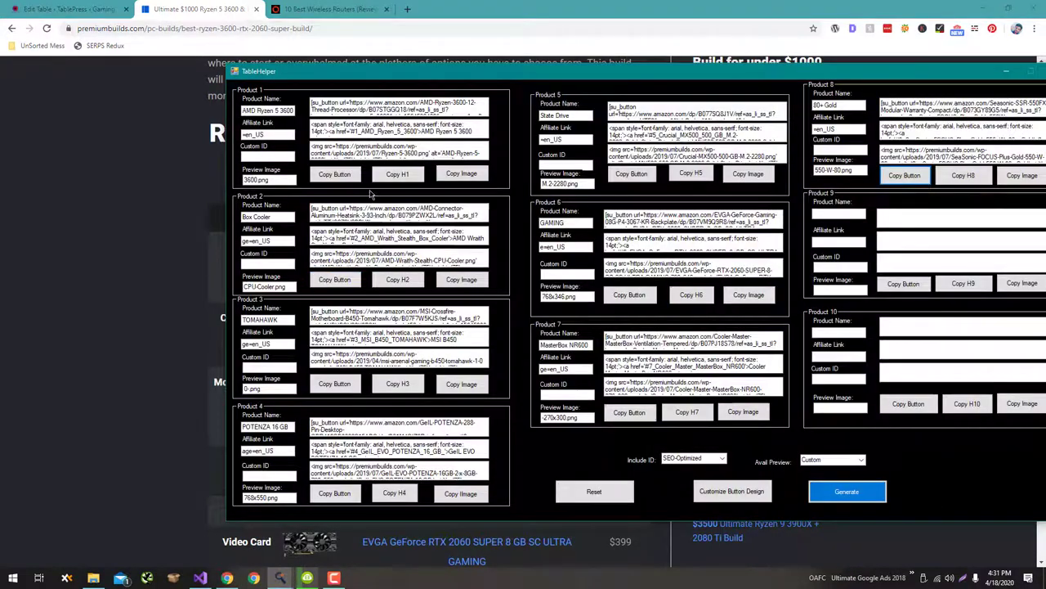
click(462, 175)
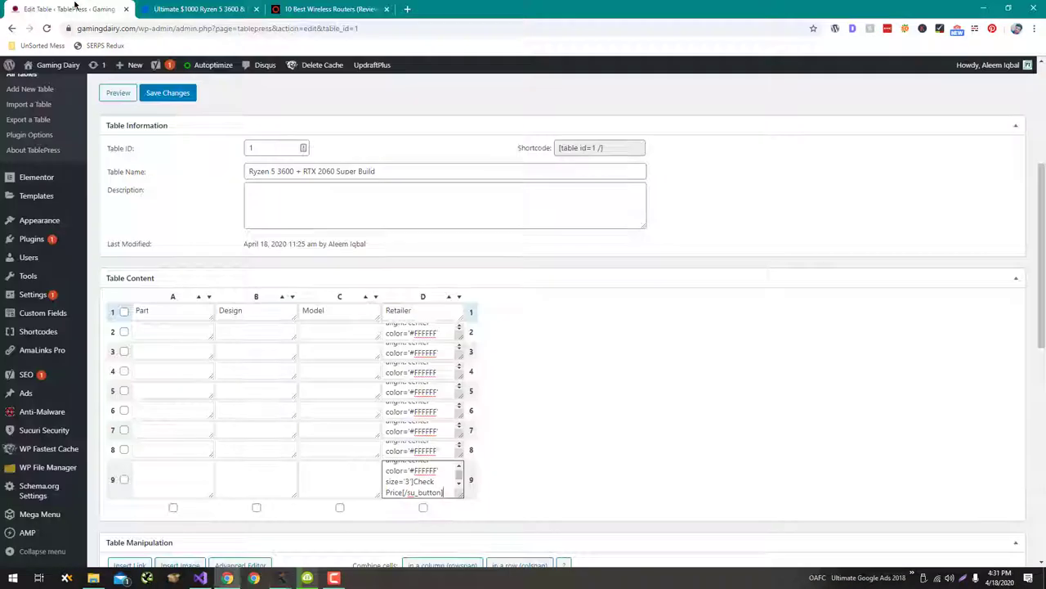
click(70, 9)
click(251, 331)
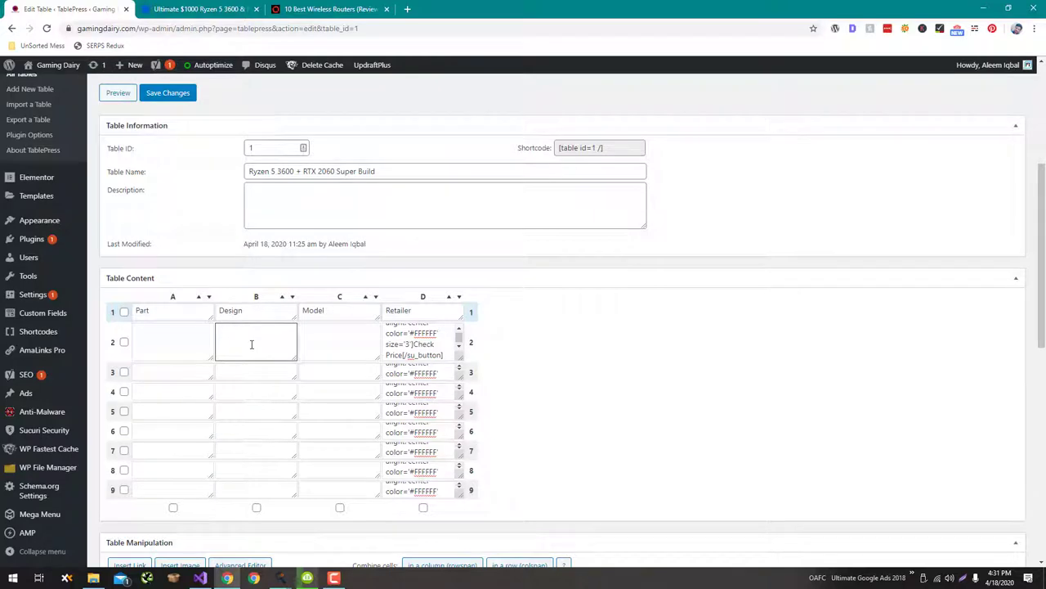
click(252, 4)
click(70, 9)
key(ctrl+v)
- Copy Product 2's generated preview image code from TableHelper into the Design cell of row 3
key(alt+Tab)
click(460, 276)
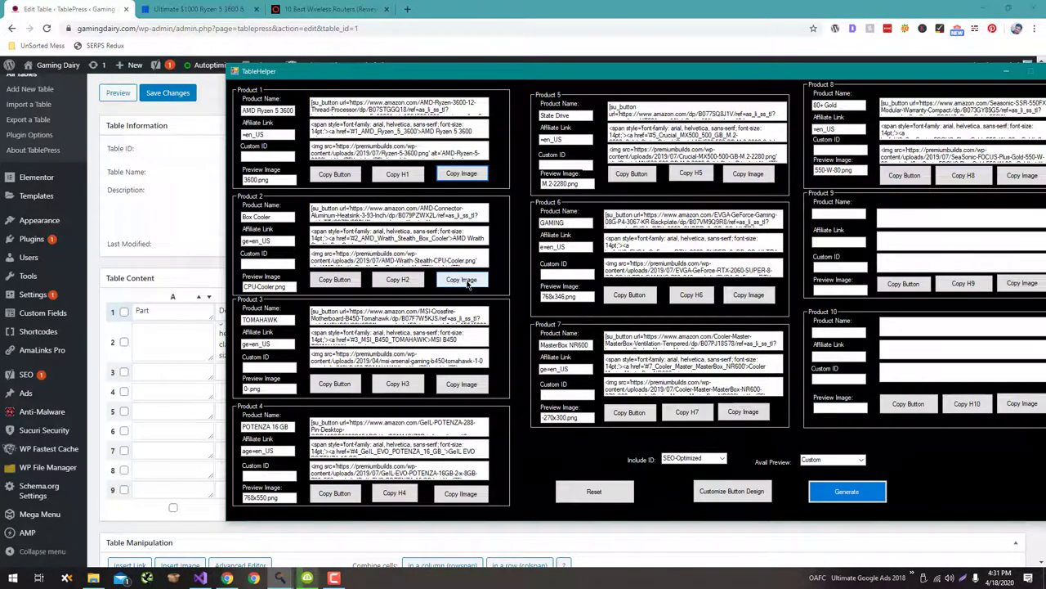
key(alt+Tab)
click(265, 367)
key(ctrl+v)
- Copy Product 3's generated preview image code from TableHelper into the Design cell of row 4
key(alt+Tab)
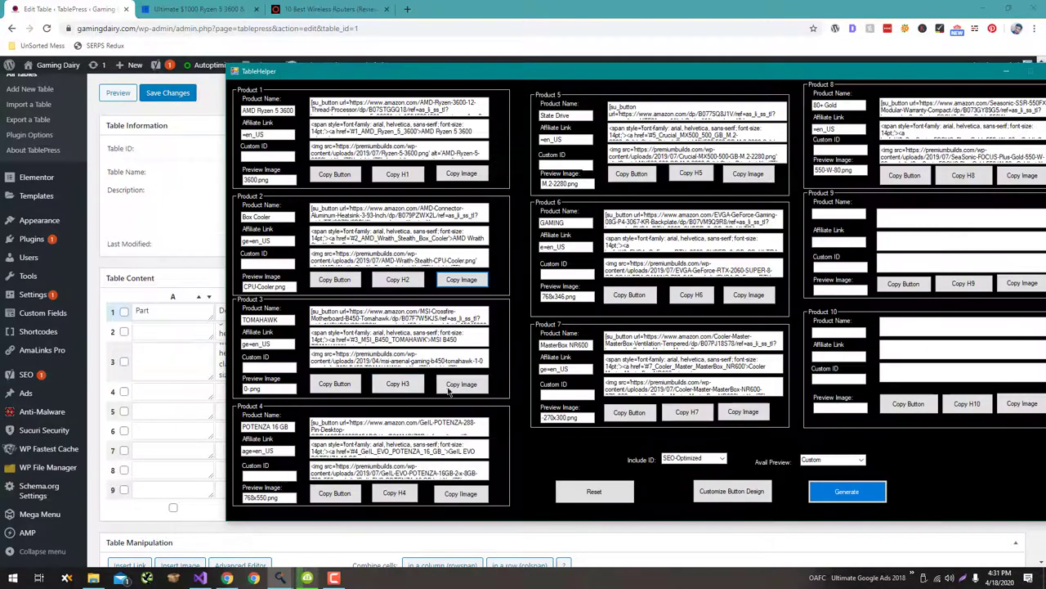
click(462, 383)
key(alt+Tab)
click(274, 381)
key(ctrl+v)
- Copy Product 4's generated preview image code from TableHelper into the Design cell of row 5
key(alt+Tab)
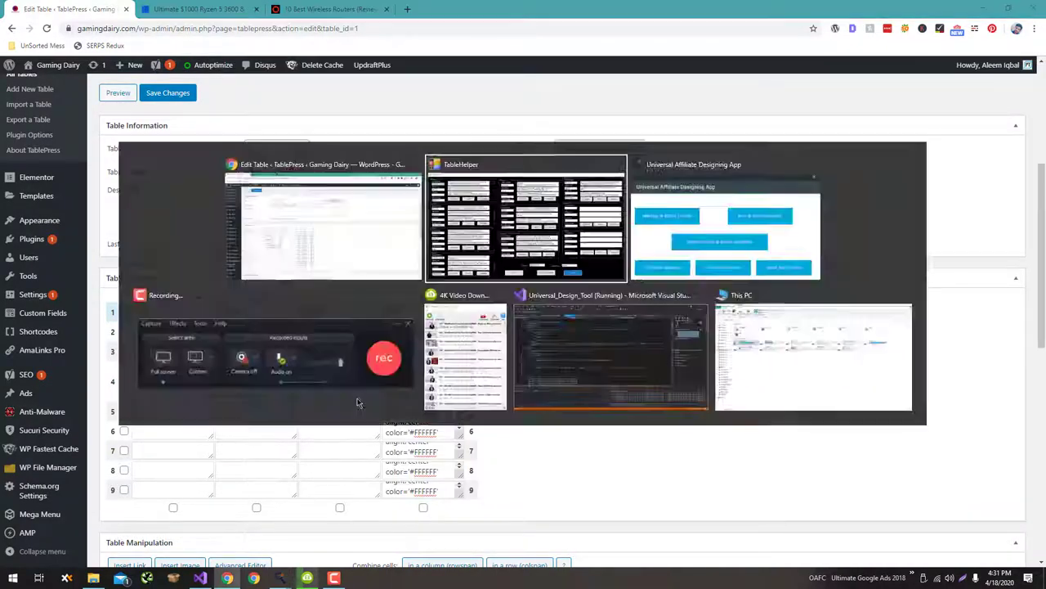
click(460, 493)
key(alt+Tab)
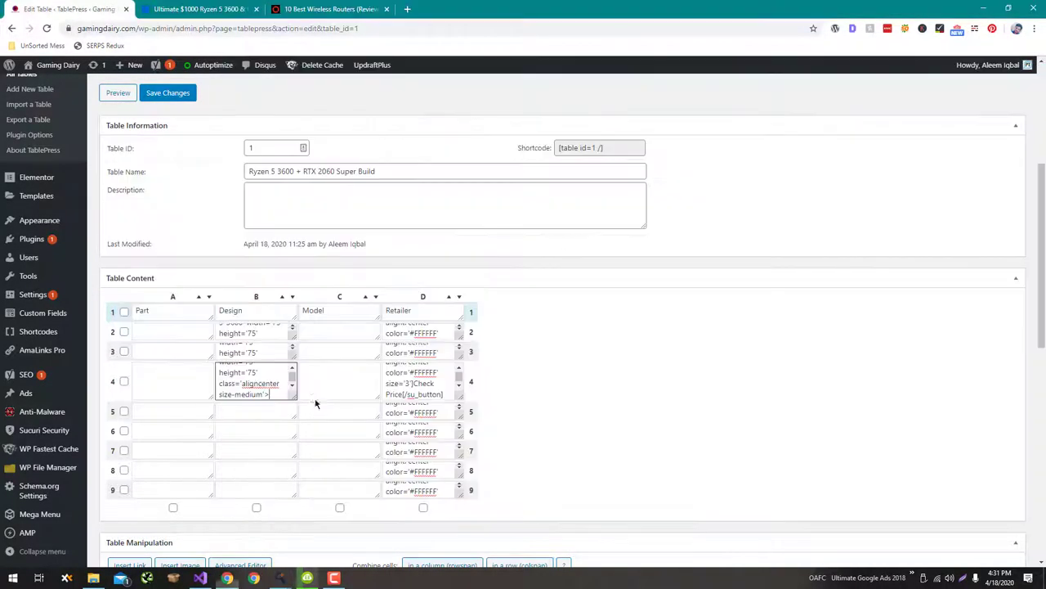
click(269, 416)
key(ctrl+v)
- Copy Product 5's generated preview image code from TableHelper into the Design cell of row 6
key(alt+Tab)
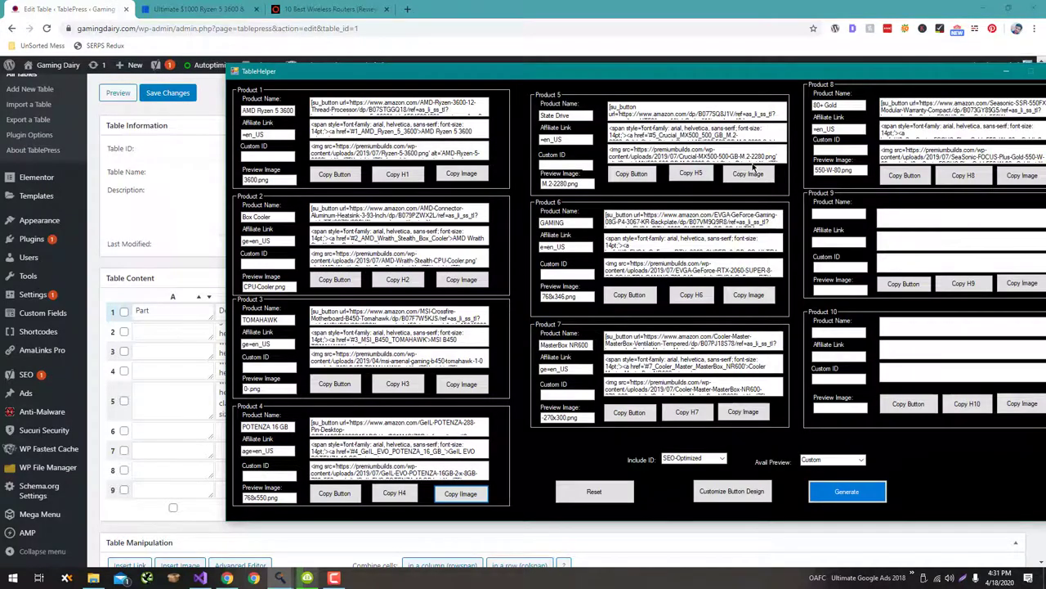
click(748, 173)
key(alt+Tab)
click(233, 423)
key(ctrl+v)
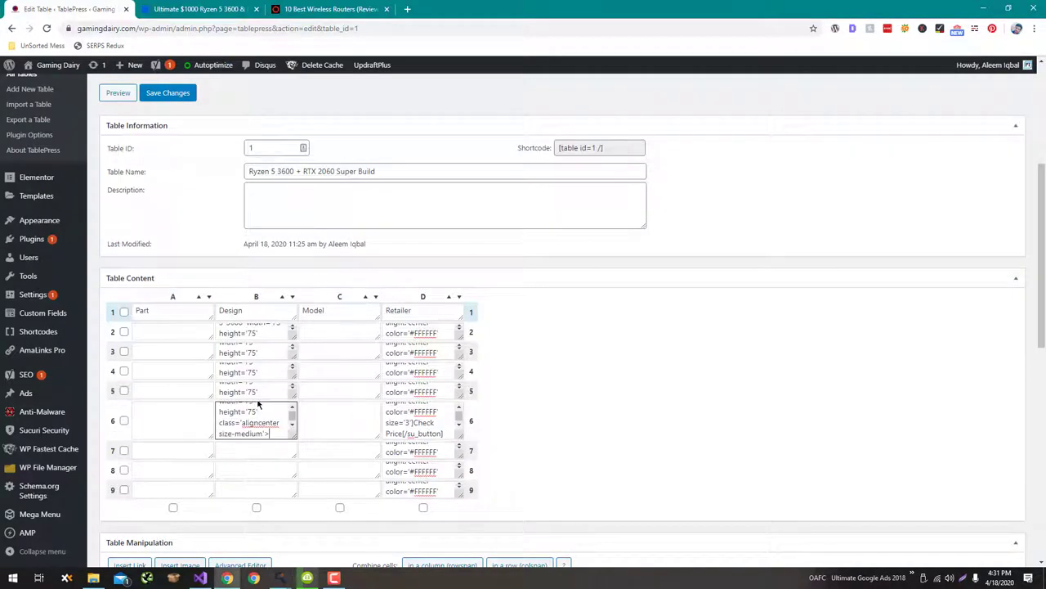
- Copy Product 6's generated preview image code from TableHelper into the Design cell of row 7
key(alt+Tab)
click(748, 295)
key(alt+Tab)
click(278, 445)
key(ctrl+v)
- Copy Product 7's generated preview image code from TableHelper into the Design cell of row 8
key(alt+Tab)
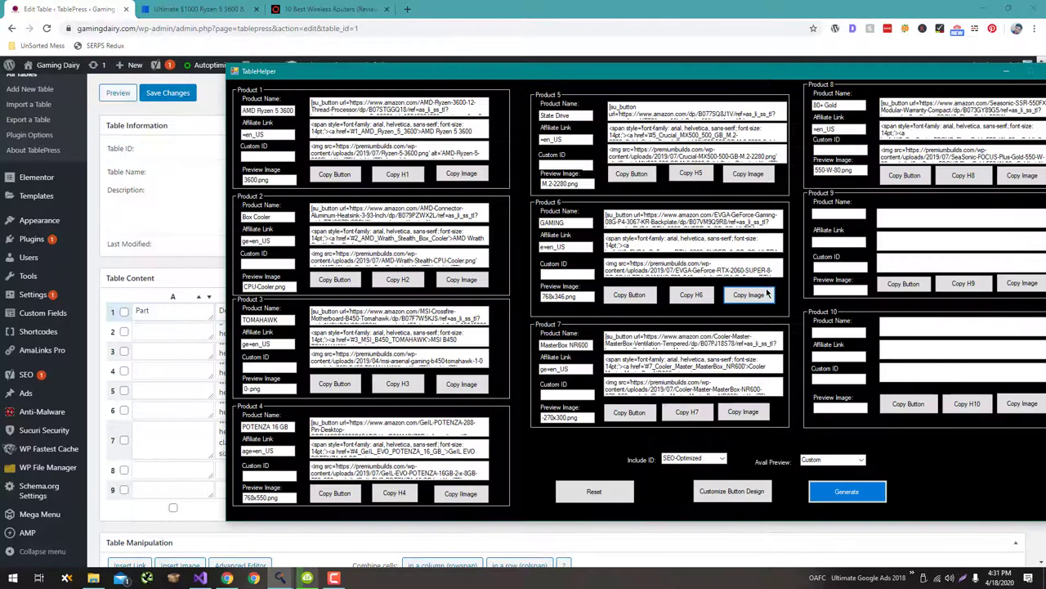
click(743, 411)
key(alt+Tab)
click(264, 458)
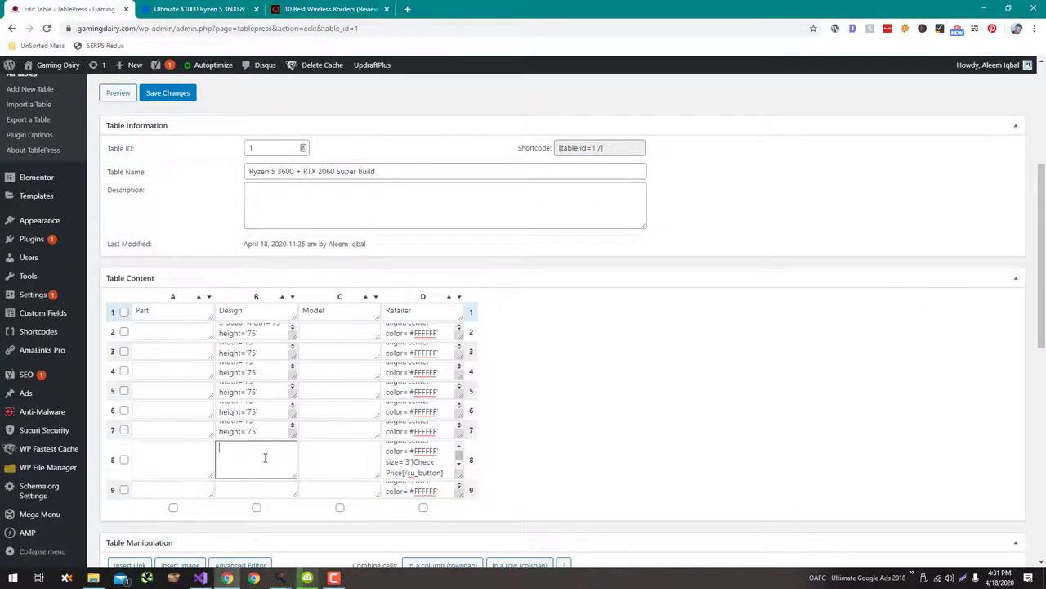
key(ctrl+v)
- Copy Product 8's generated preview image code from TableHelper into the Design cell of row 9
key(alt+Tab)
click(1021, 175)
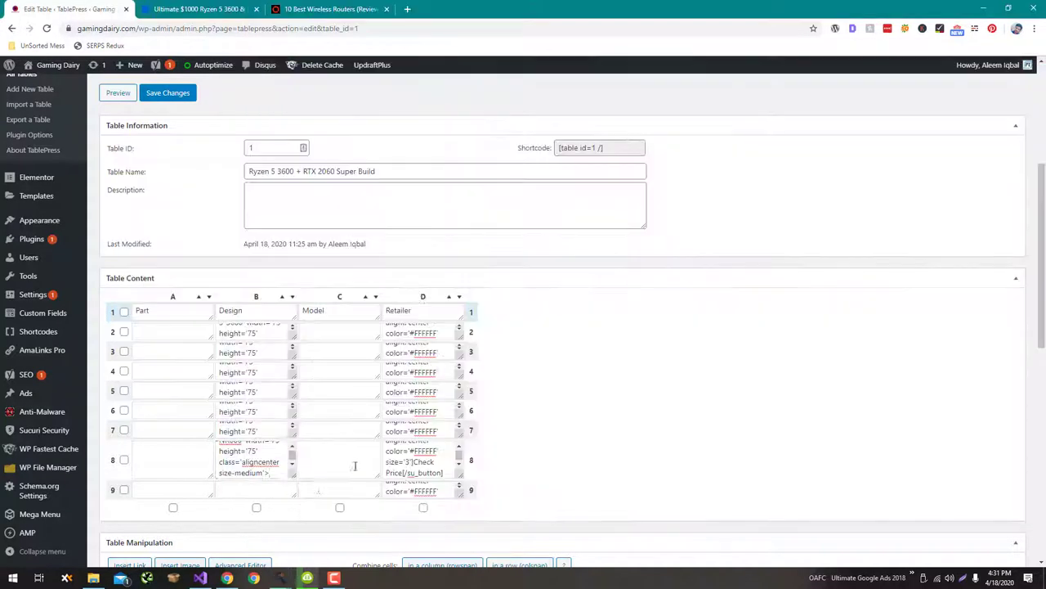
key(alt+Tab)
click(264, 489)
key(ctrl+v)
- Copy Product 1's generated heading code from TableHelper into the Model cell of row 2
key(alt+Tab)
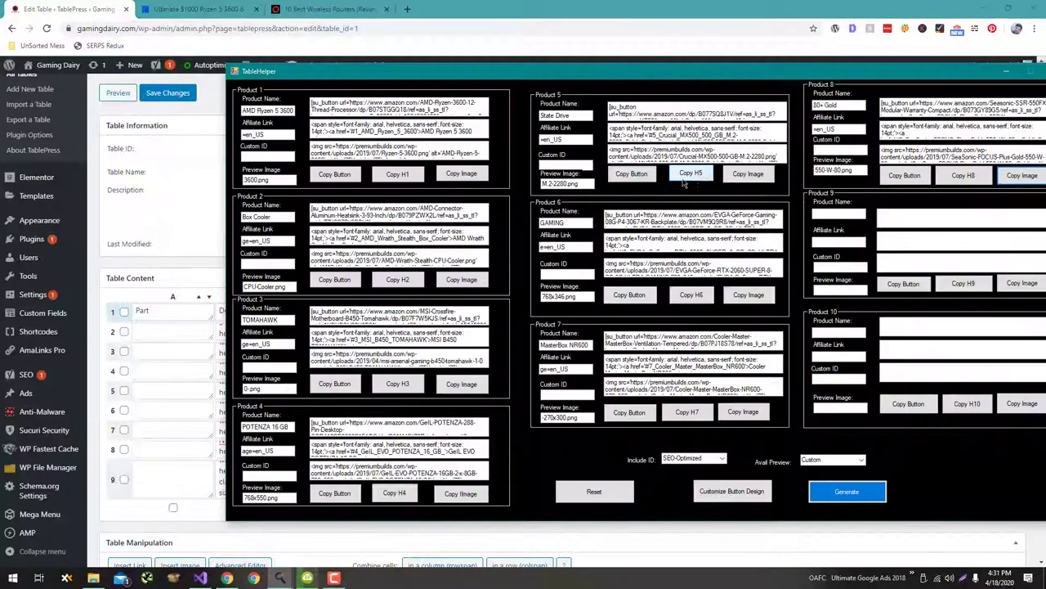
click(394, 177)
key(alt+Tab)
click(368, 334)
key(ctrl+v)
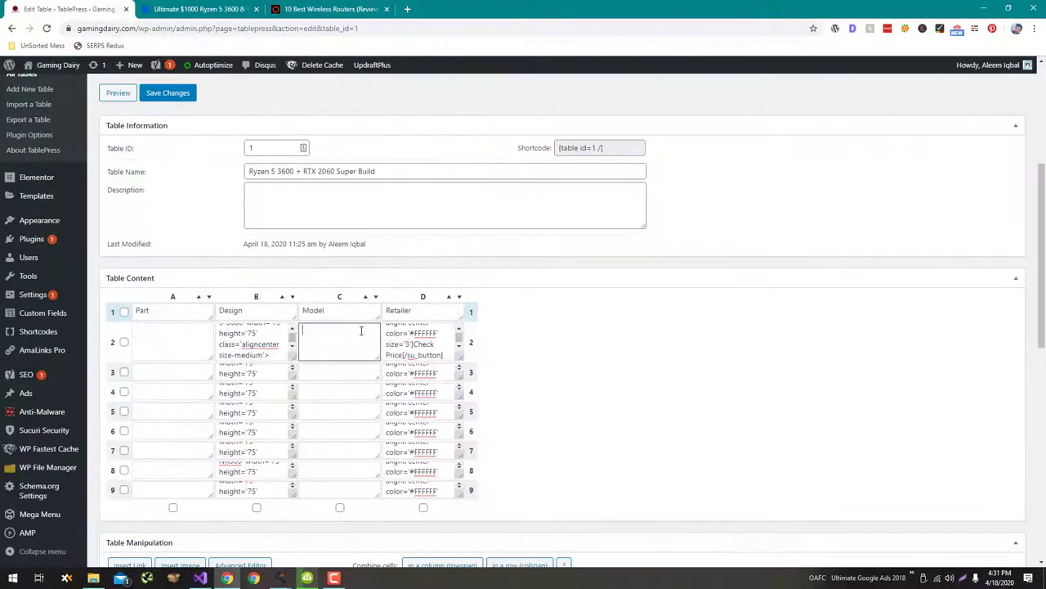
- Copy Product 2's generated heading code from TableHelper into the Model cell of row 3
key(alt+Tab)
click(395, 284)
key(alt+Tab)
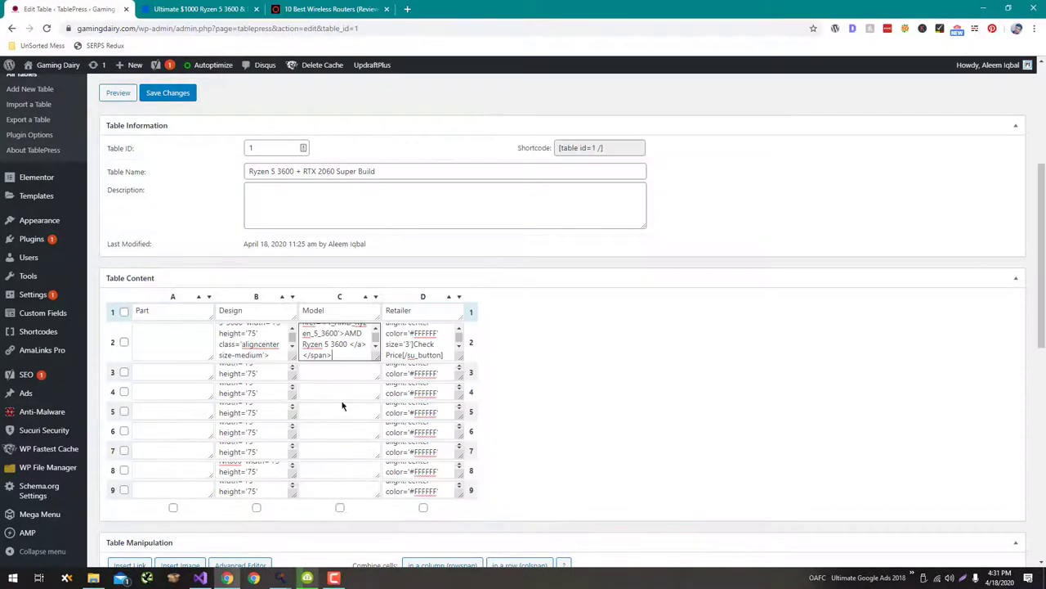
click(335, 375)
key(ctrl+v)
- Copy Product 3's generated heading code from TableHelper into the Model cell of row 4
key(alt+Tab)
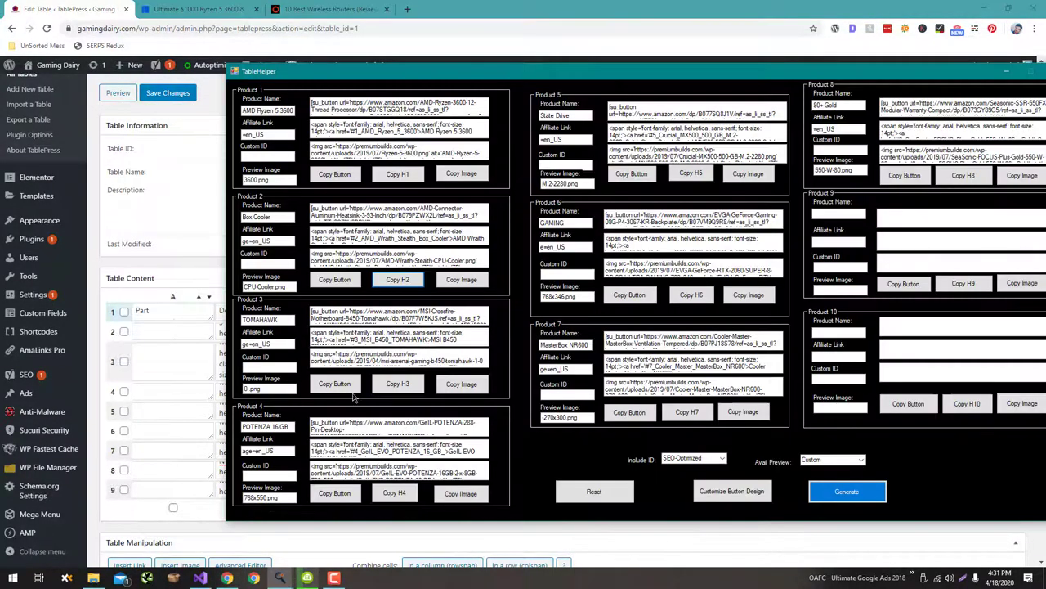
click(397, 383)
key(alt+Tab)
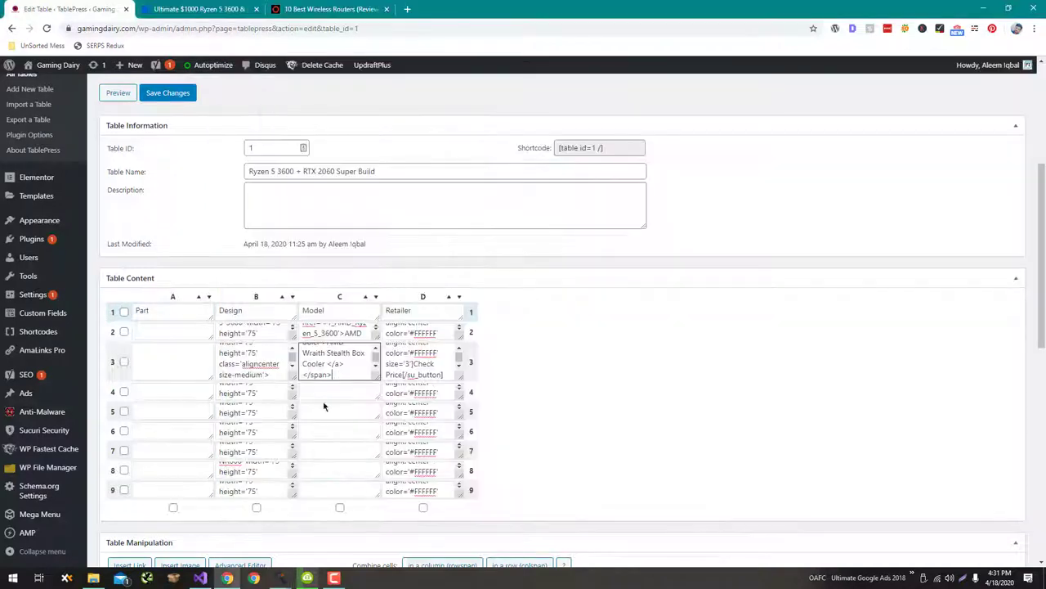
click(322, 388)
key(ctrl+v)
- Copy Product 4's generated heading code from TableHelper into the Model cell of row 5
key(alt+Tab)
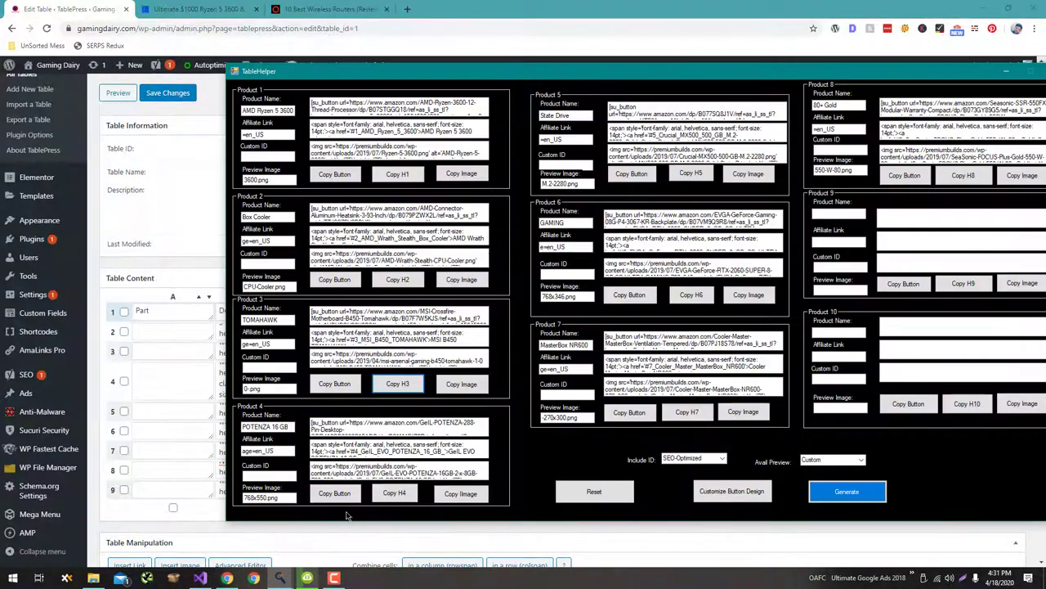
click(394, 493)
key(alt+Tab)
click(327, 414)
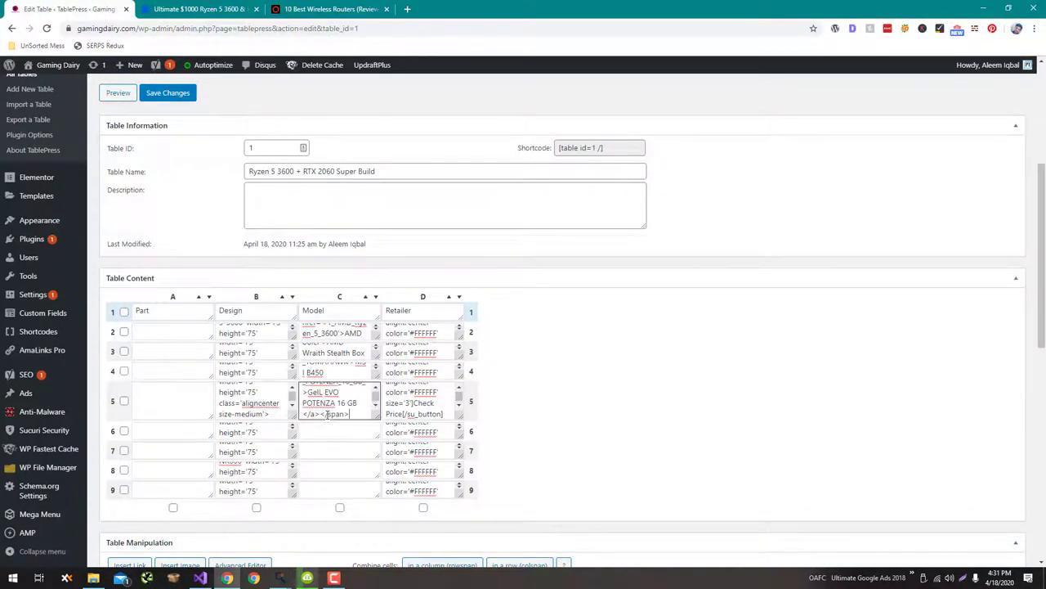
- Copy Product 5's generated heading code from TableHelper into the Model cell of row 6
key(alt+Tab)
click(691, 174)
key(alt+Tab)
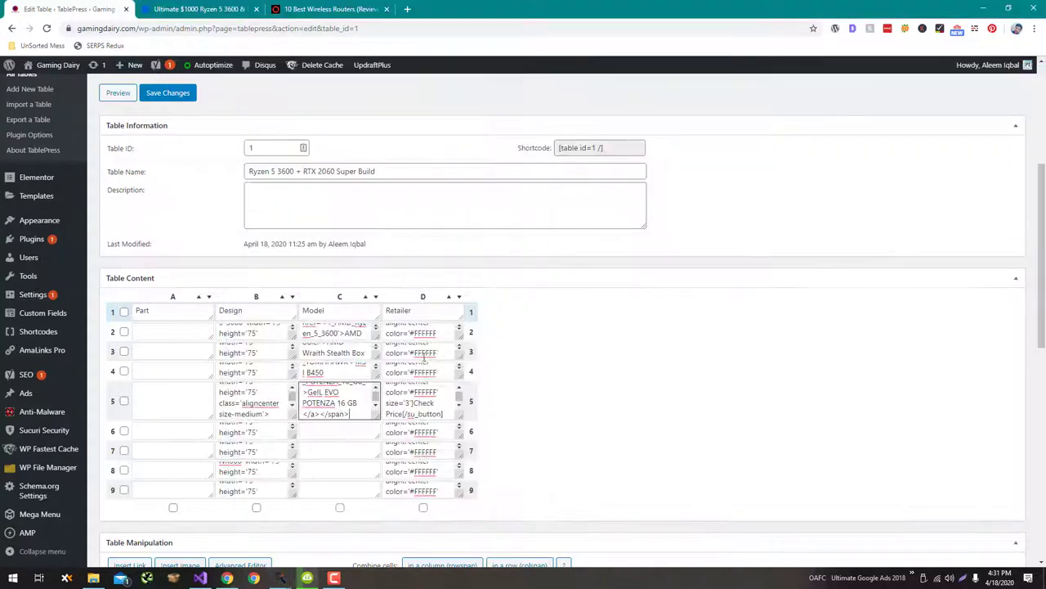
key(ctrl+v)
- Copy Product 6's generated heading code from TableHelper into the Model cell of row 7
key(alt+Tab)
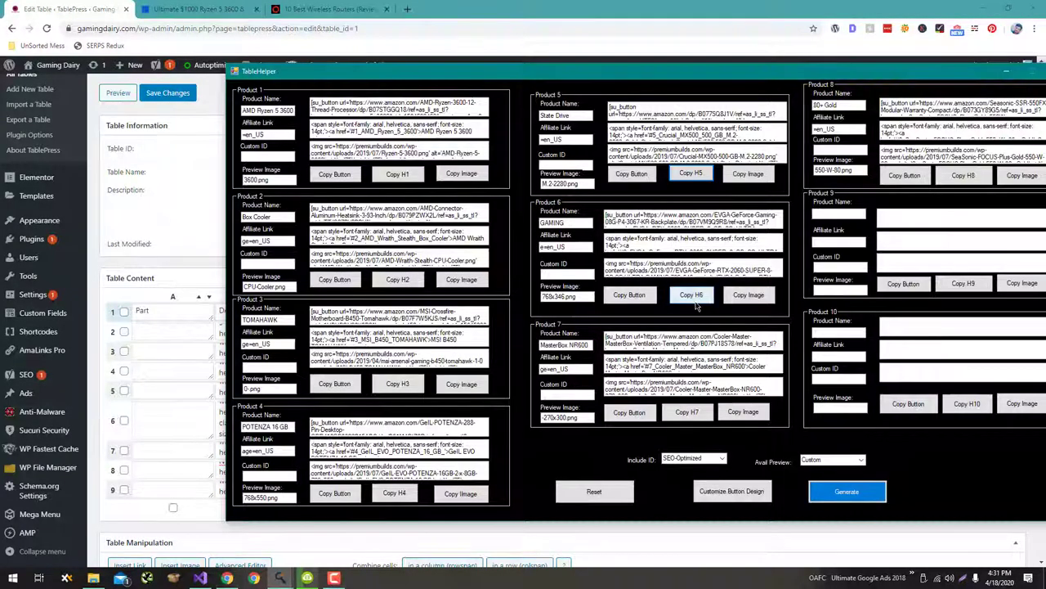
click(691, 297)
key(alt+Tab)
click(313, 451)
key(ctrl+v)
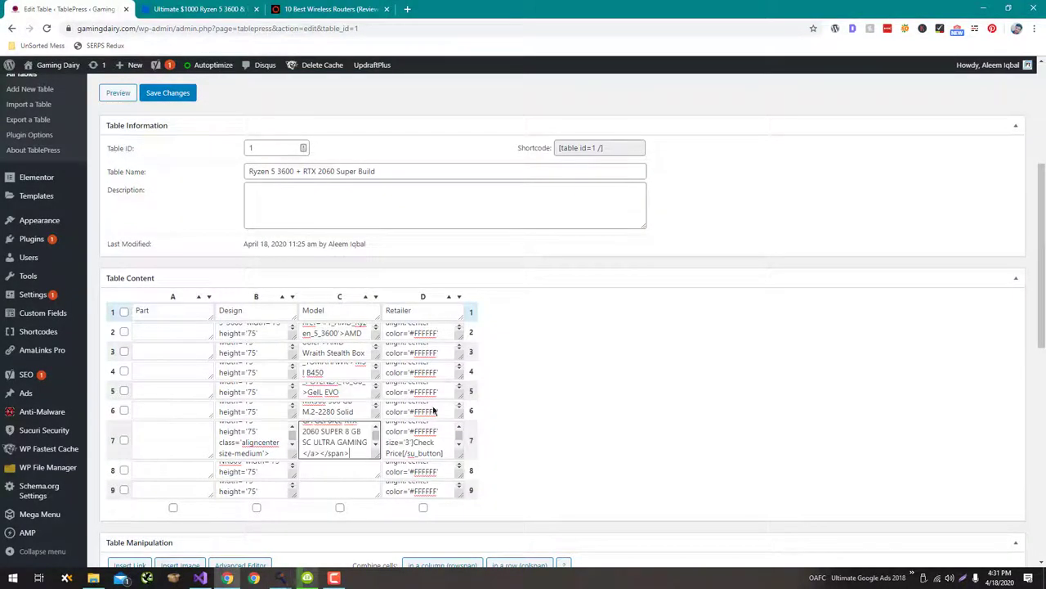
- Copy Product 7's generated heading code from TableHelper into the Model cell of row 8
key(alt+Tab)
click(687, 412)
key(alt+Tab)
click(351, 472)
key(ctrl+v)
- Copy Product 8's generated heading code from TableHelper into the Model cell of row 9
key(alt+Tab)
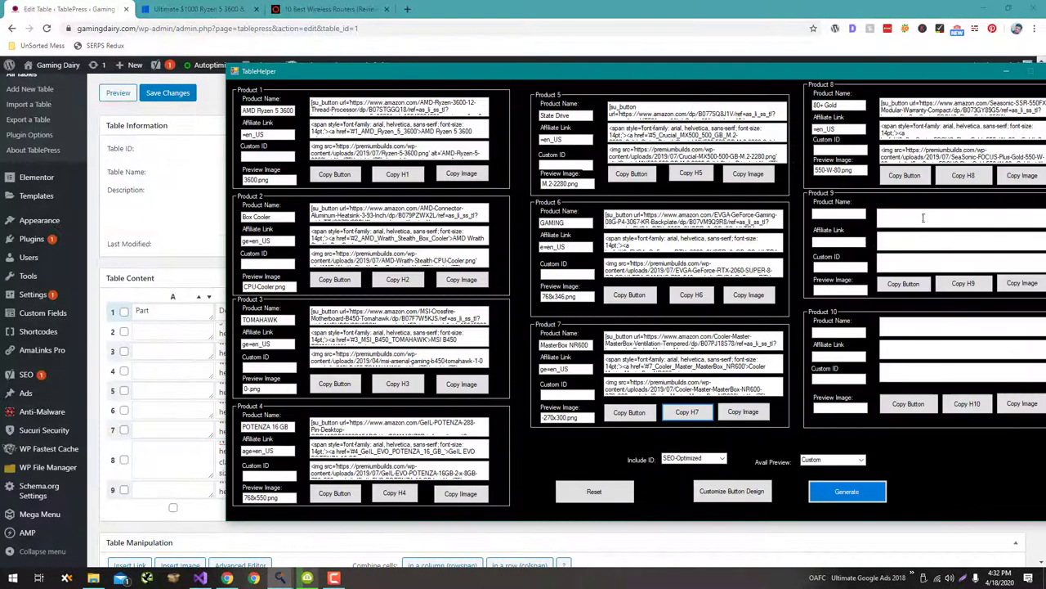
click(963, 175)
key(alt+Tab)
click(354, 489)
key(ctrl+v)
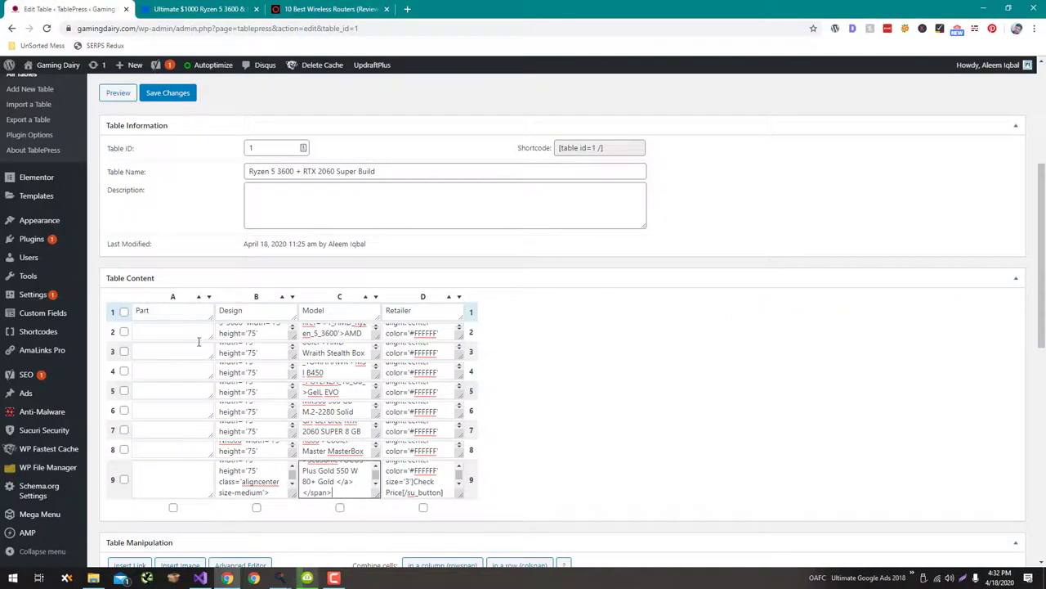
- Look up the first part name in the reference article and enter CPU in the Part cell of row 2
click(192, 333)
click(204, 9)
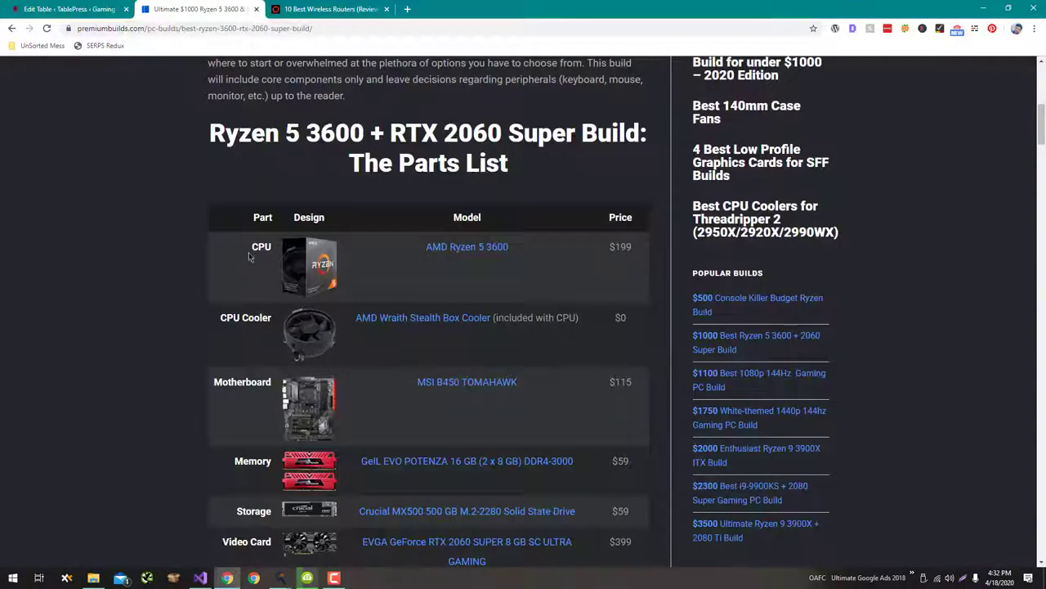
click(119, 10)
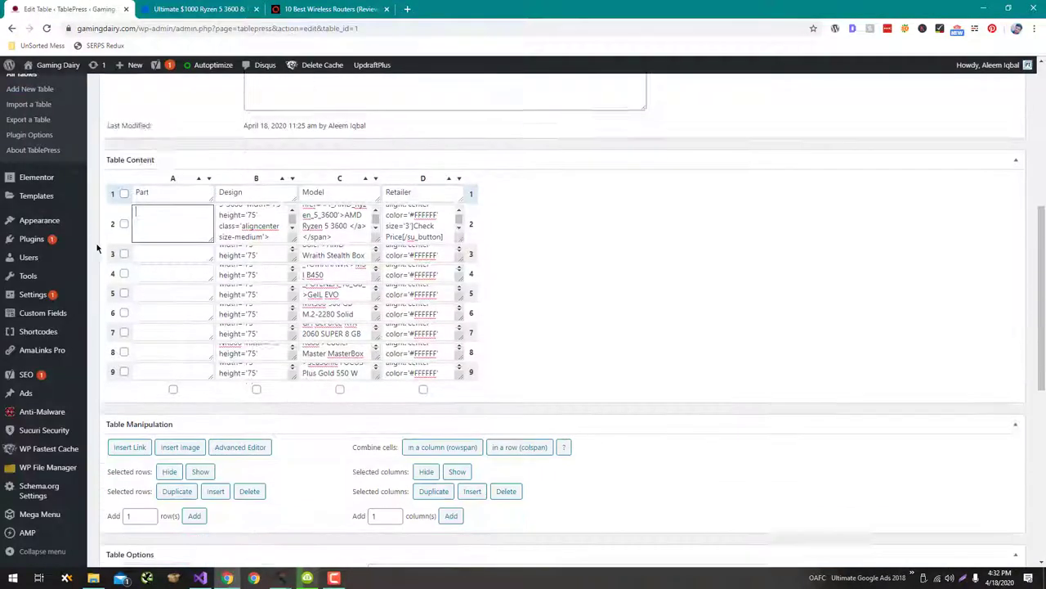
text(CPU)
- Copy the part name CPU Cooler from the reference article's parts list into the Part cell of row 3
click(211, 7)
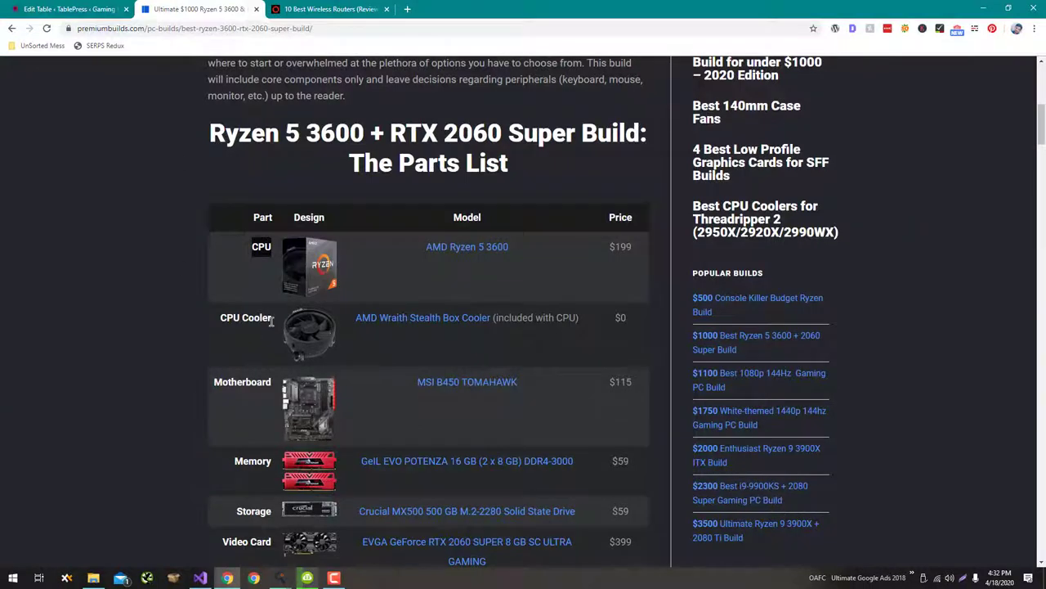
drag(196, 325, 273, 319)
key(ctrl+c)
click(36, 7)
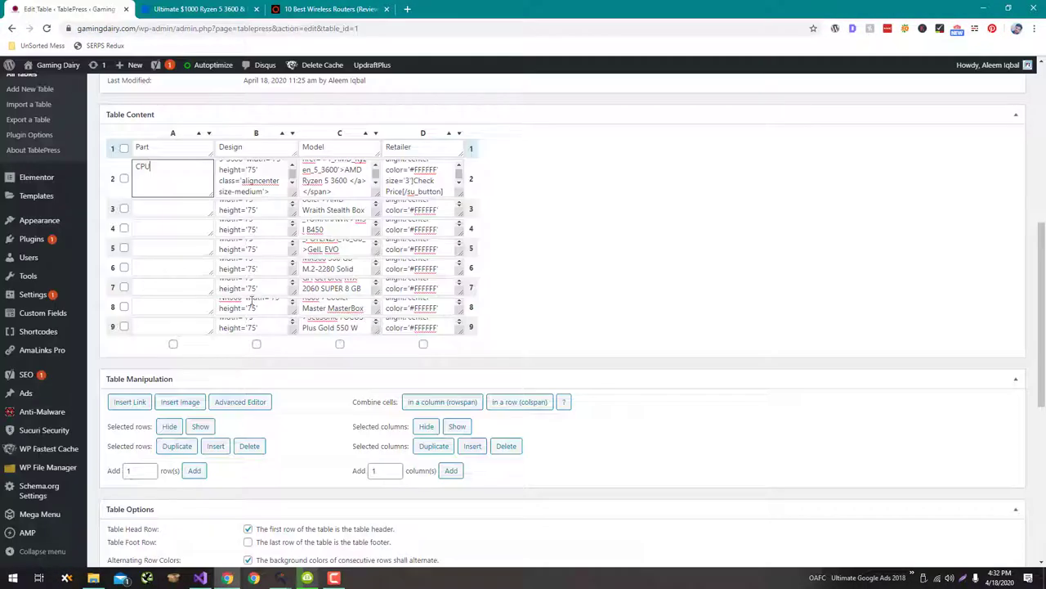
click(171, 208)
key(ctrl+v)
- Copy the part name Motherboard from the reference article's parts list into the Part cell of row 4
click(190, 7)
scroll(183, 249, down, 3)
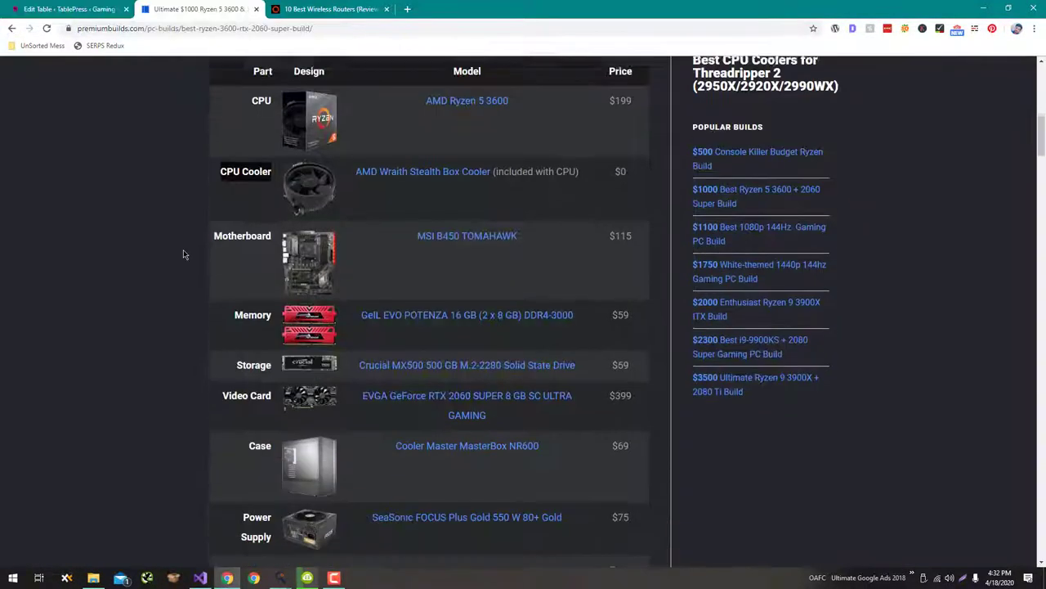
double_click(232, 226)
key(ctrl+c)
click(99, 9)
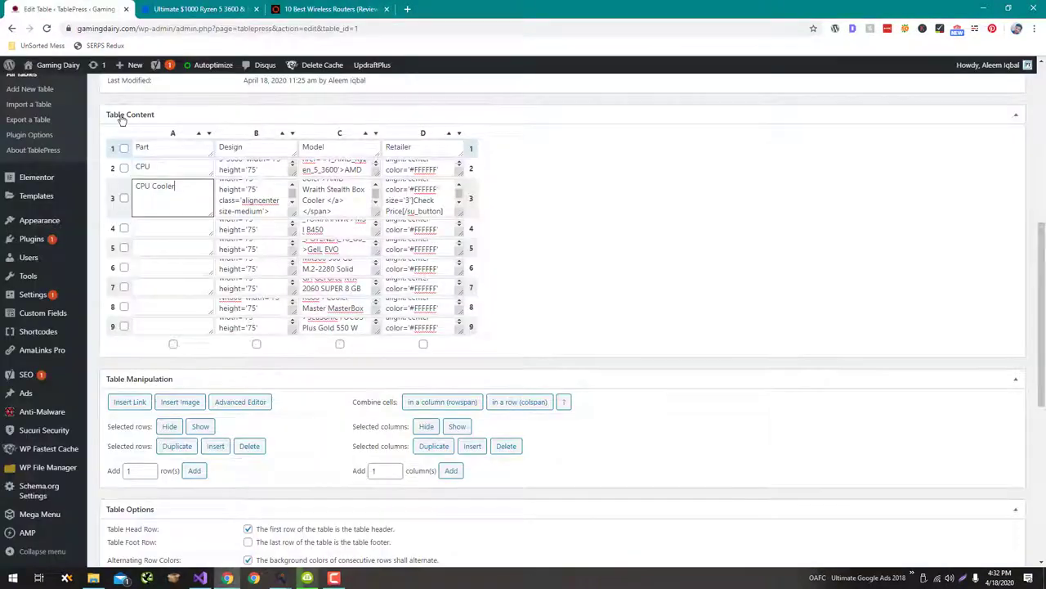
click(163, 230)
key(ctrl+v)
- Copy the part name Memory from the reference article's parts list into the Part cell of row 5
click(187, 9)
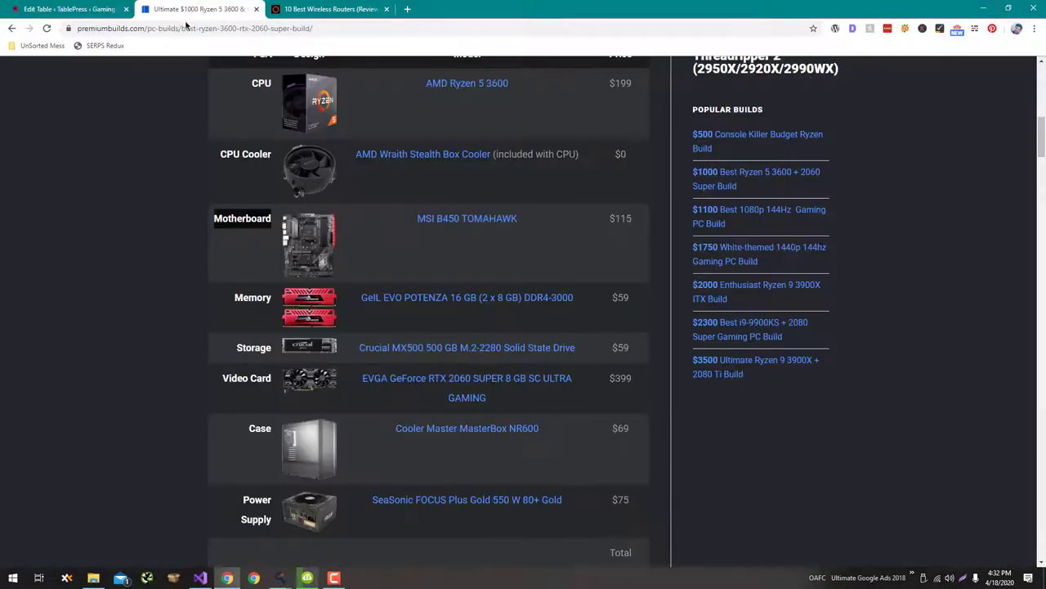
double_click(250, 297)
key(ctrl+c)
click(82, 8)
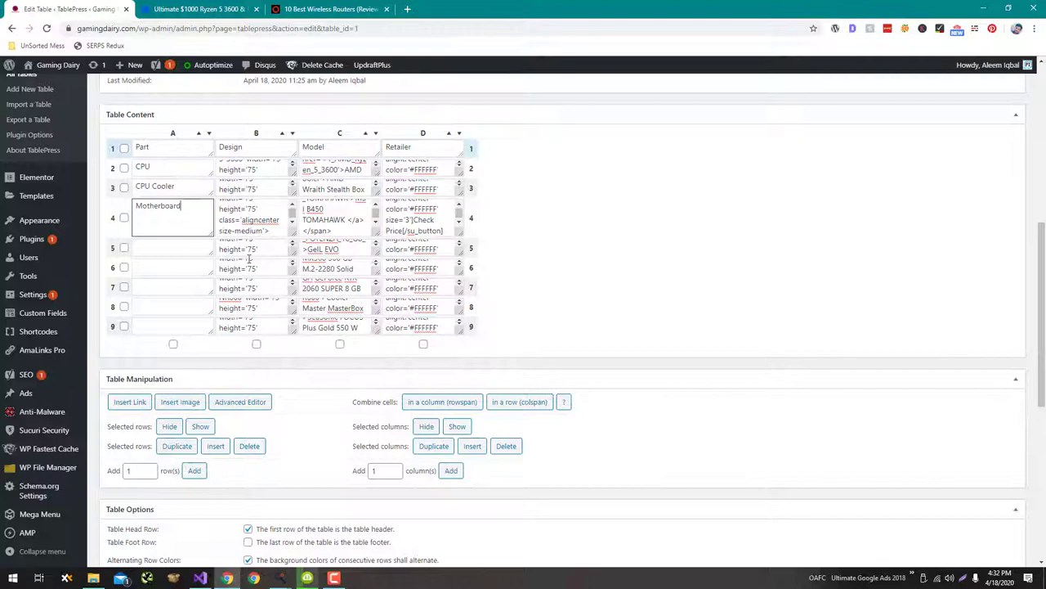
click(186, 245)
key(ctrl+v)
- Enter the part name Storage from the reference article's parts list in the Part cell of row 6
key(ctrl+Tab)
scroll(152, 291, down, 1)
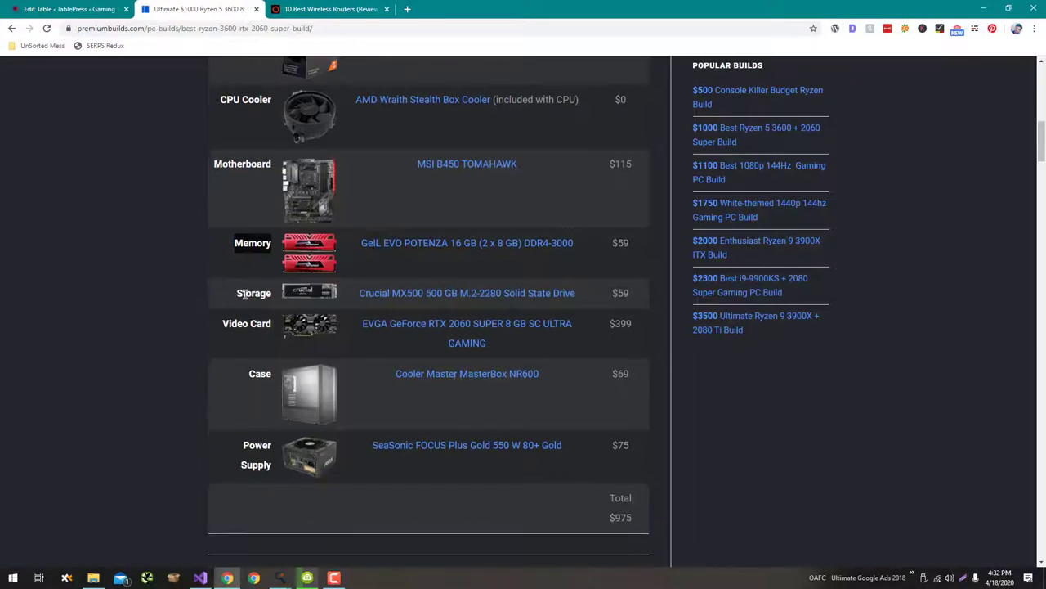
double_click(245, 294)
key(ctrl+shift+Tab)
click(159, 263)
text(Storage)
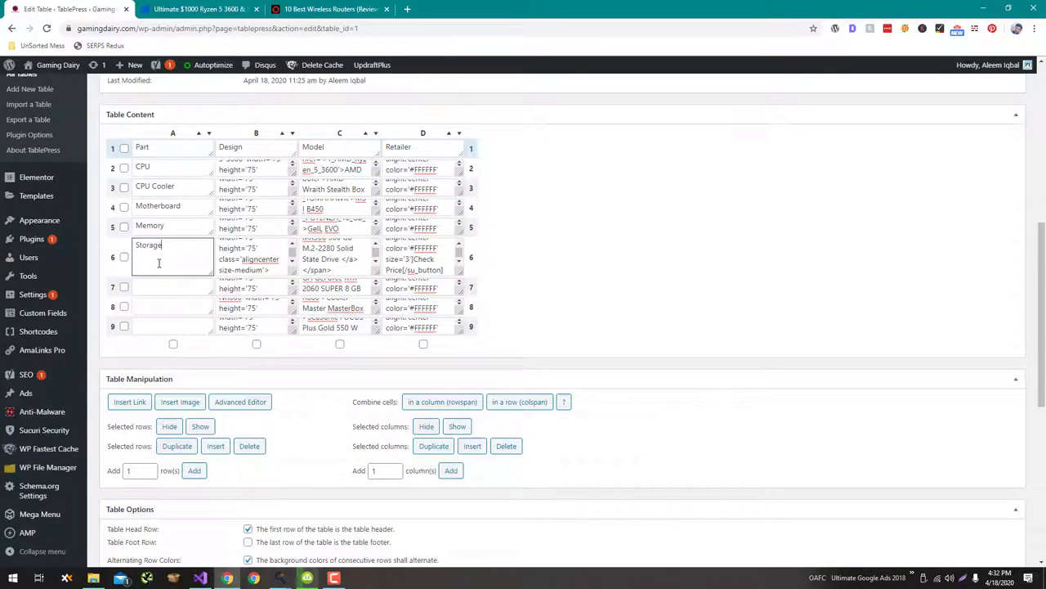
- Copy the part name Video Card from the reference article's parts list into the Part cell of row 7
key(ctrl+Tab)
drag(220, 325, 276, 330)
key(ctrl+c)
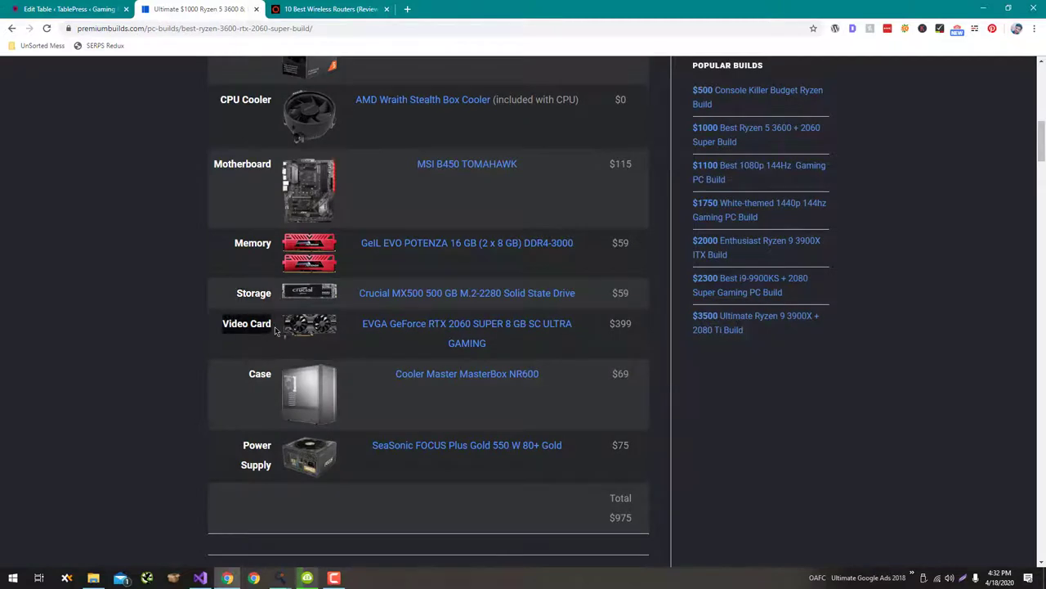
key(ctrl+shift+Tab)
click(160, 287)
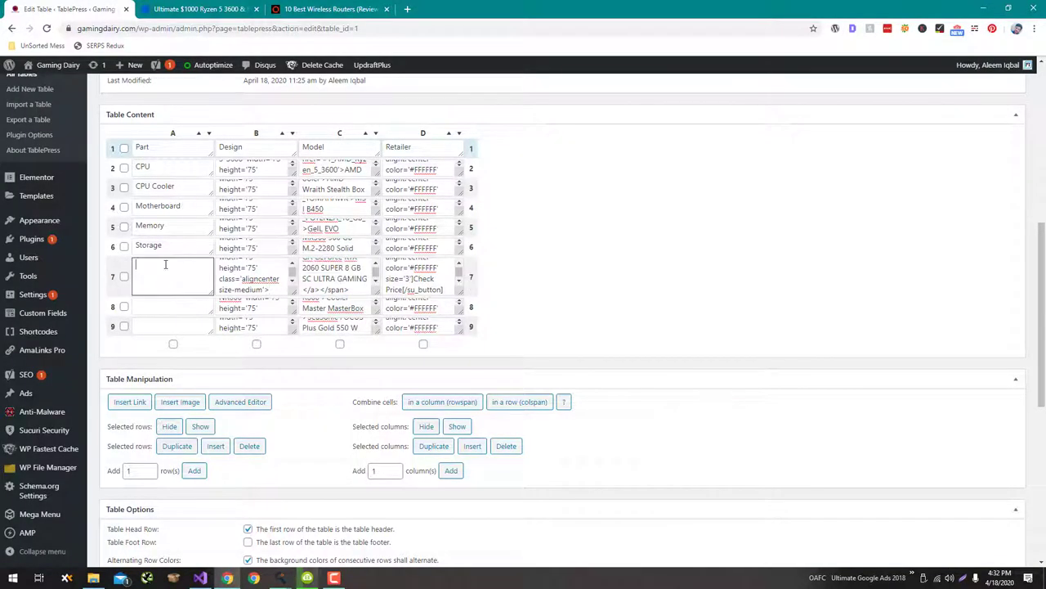
key(ctrl+v)
- Copy the part name Case from the reference article's parts list into the Part cell of row 8
click(221, 6)
double_click(259, 374)
key(ctrl+c)
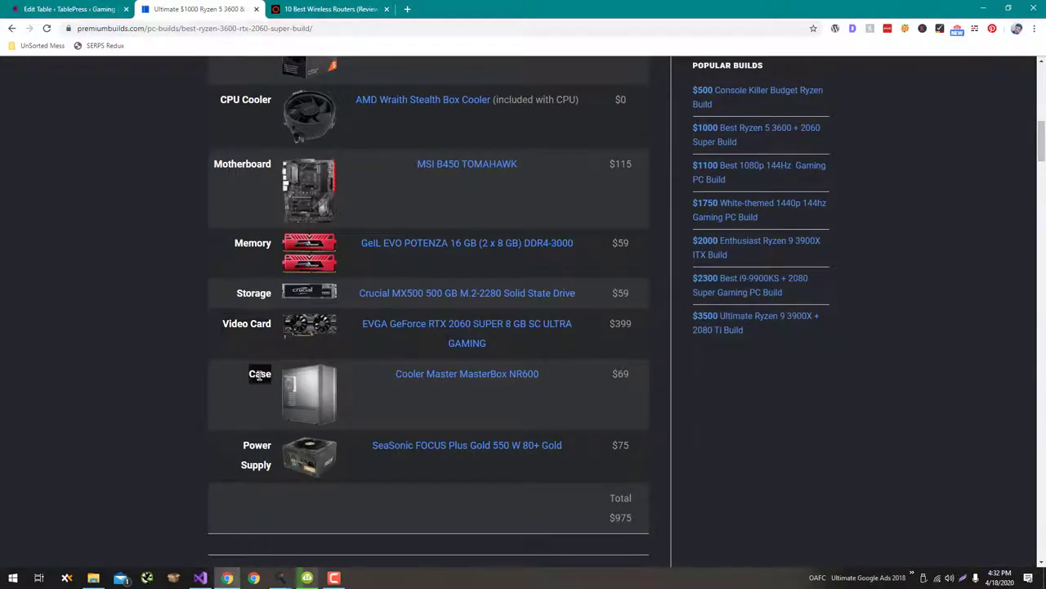
key(ctrl+shift+Tab)
click(158, 304)
key(ctrl+v)
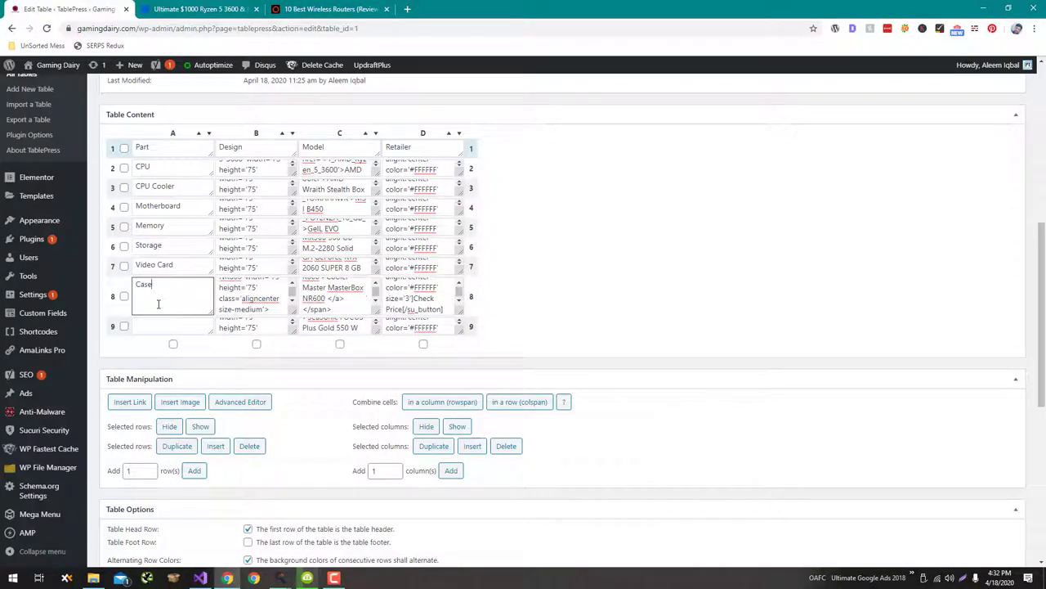
- Copy the part name Power Supply from the reference article's parts list into the Part cell of row 9
key(ctrl+Tab)
drag(236, 444, 283, 477)
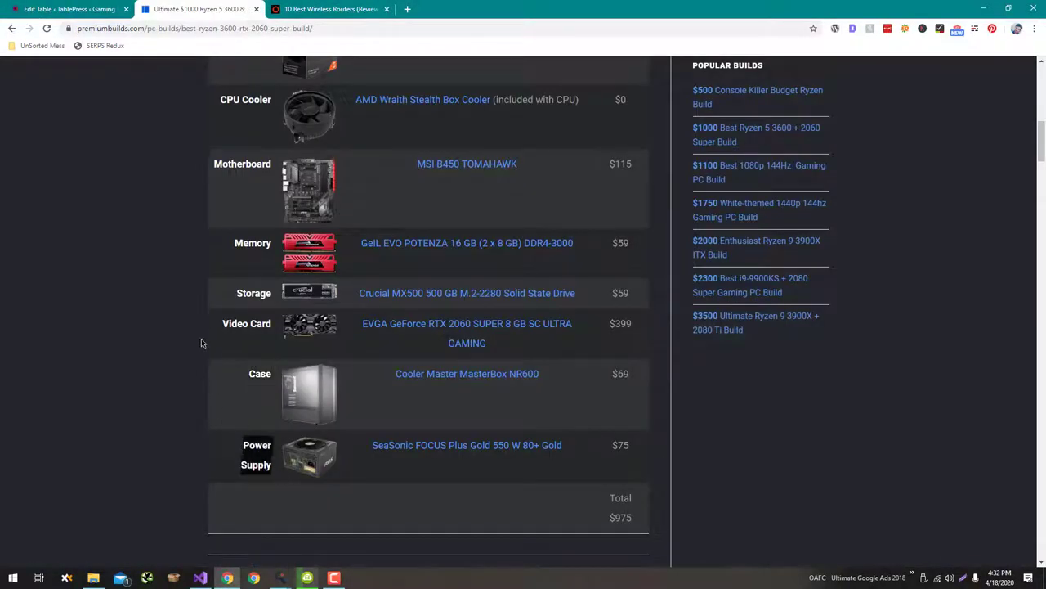
key(ctrl+c)
key(ctrl+shift+Tab)
click(161, 327)
key(ctrl+v)
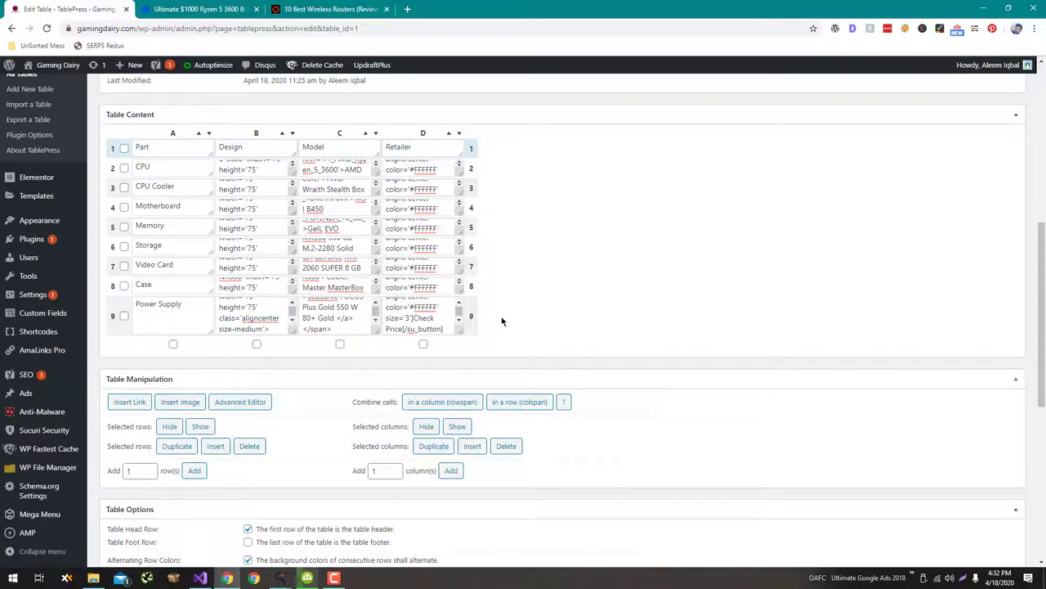
- Review the table's content and option settings, and select its shortcode [table id=1 /] in the table information
scroll(502, 320, down, 4)
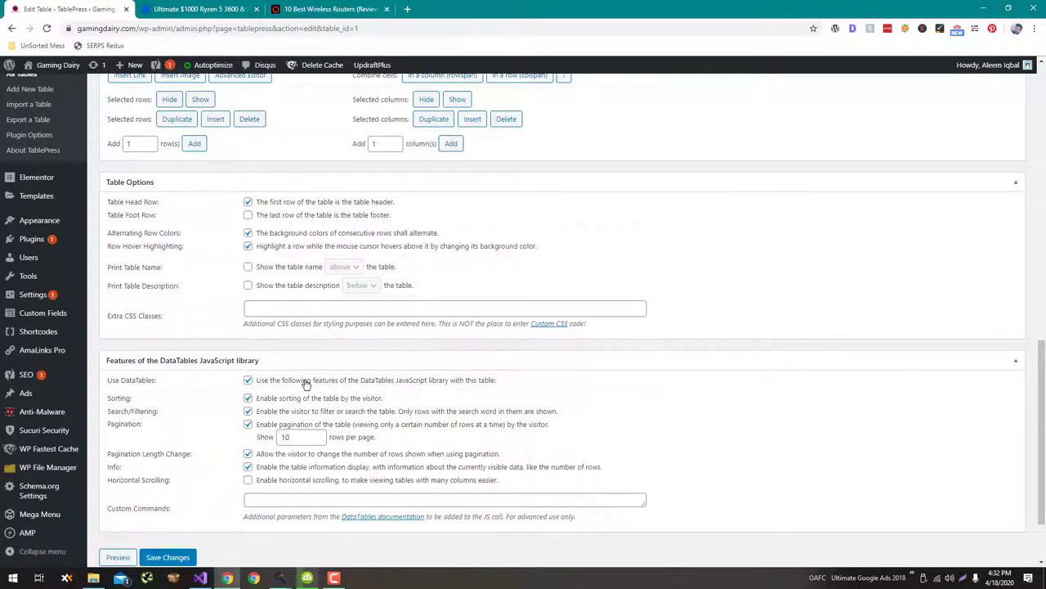
scroll(312, 299, up, 7)
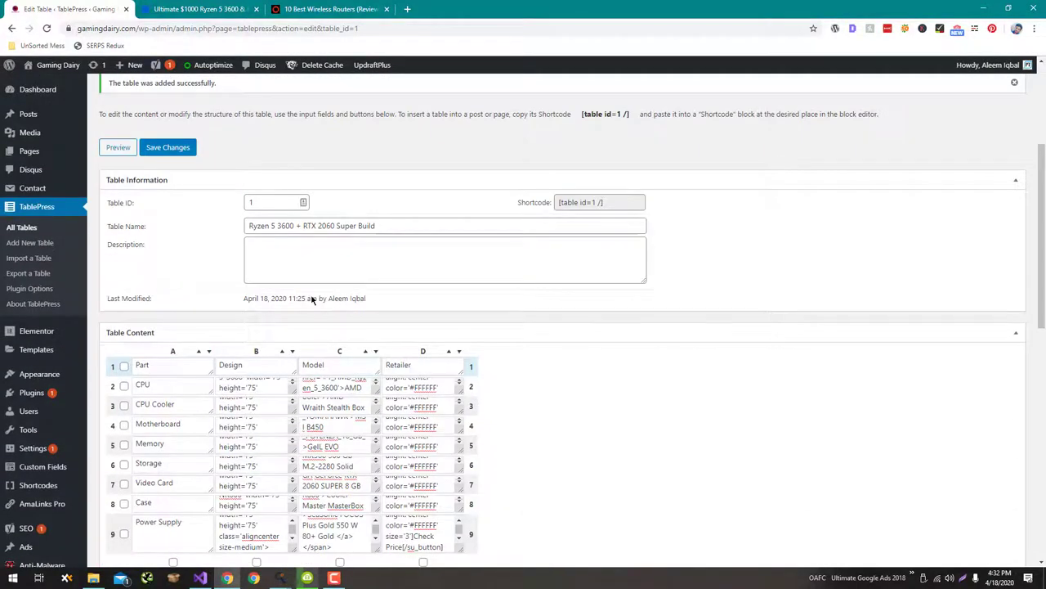
scroll(311, 299, down, 7)
scroll(212, 331, up, 5)
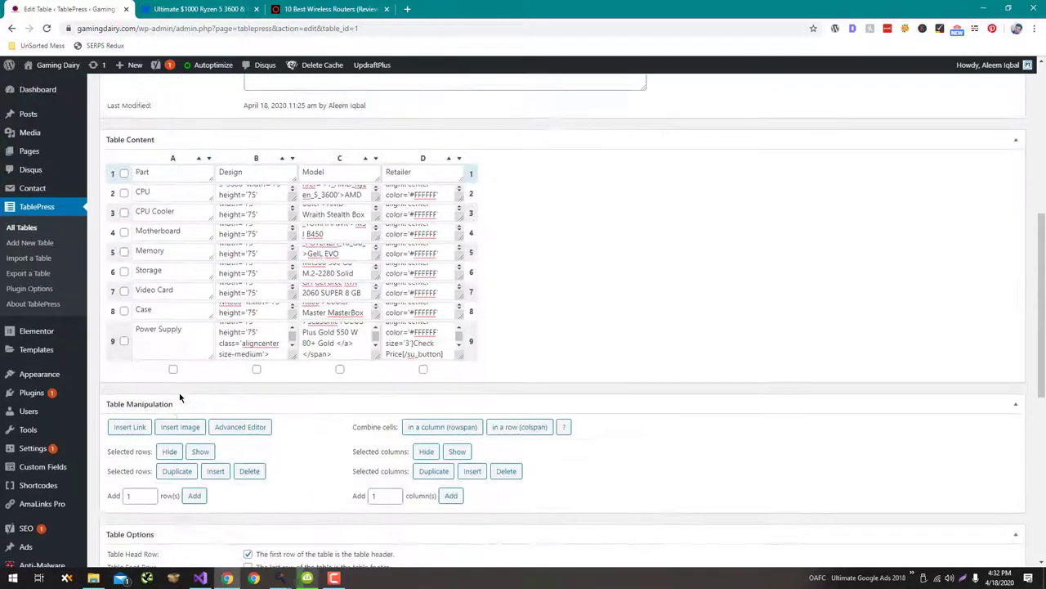
scroll(181, 398, up, 5)
click(608, 383)
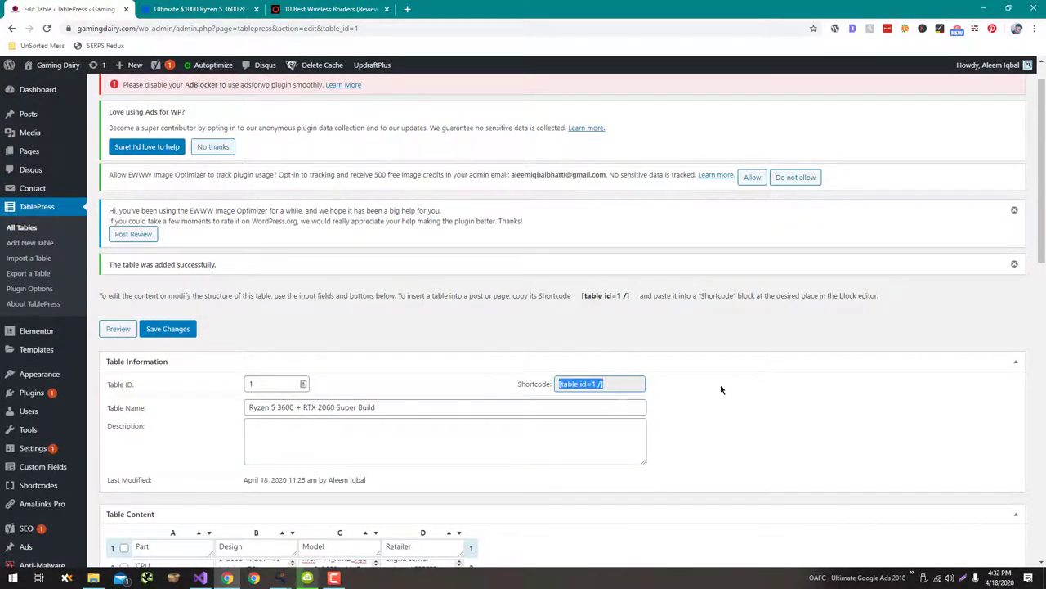
- Save the changes to the Ryzen 5 3600 + RTX 2060 Super Build table
scroll(723, 390, down, 10)
click(177, 525)
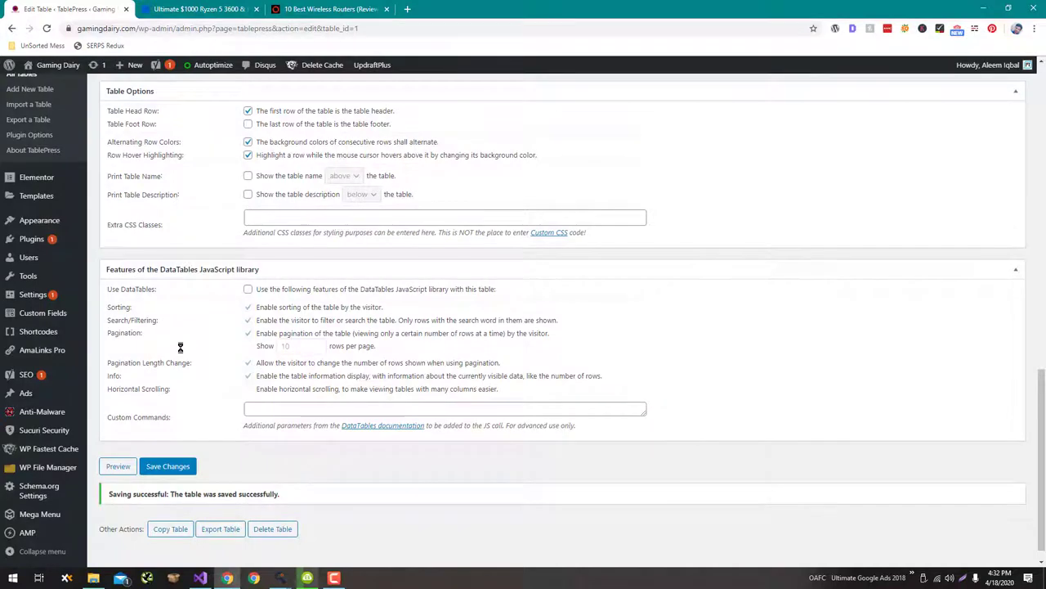
scroll(180, 347, up, 10)
scroll(202, 392, down, 3)
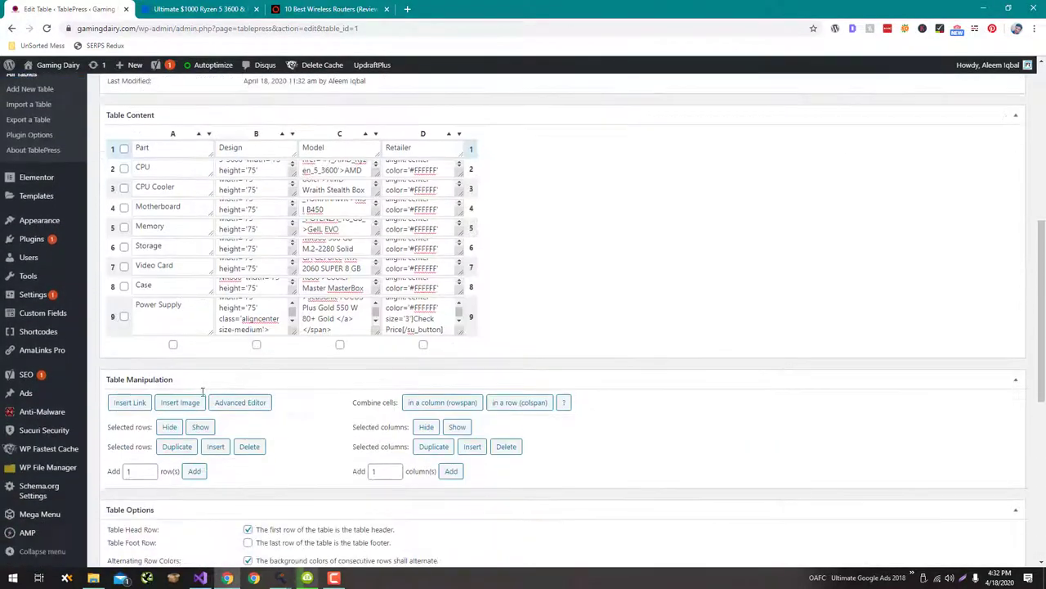
scroll(183, 397, up, 5)
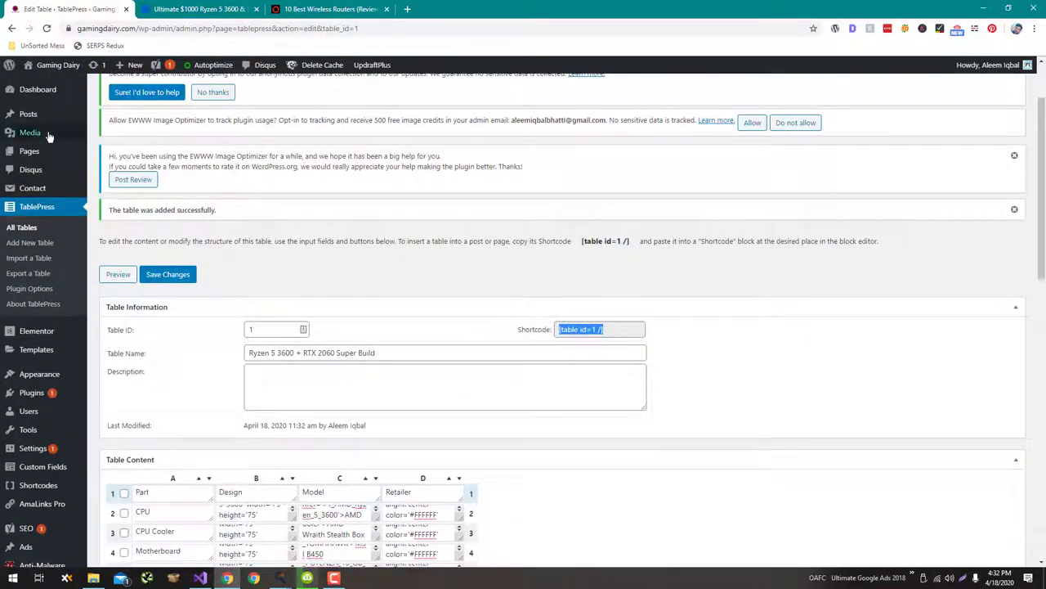
- Start a new post in a separate browser tab and paste the shortcode [table id=1 /] into its body
middle_click(109, 130)
click(235, 7)
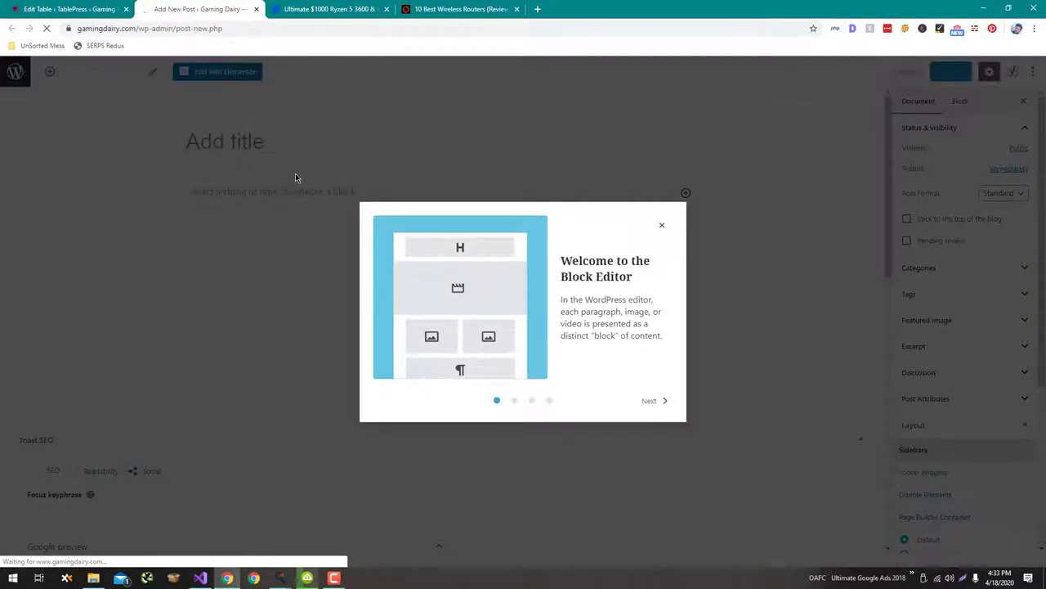
click(662, 225)
click(335, 193)
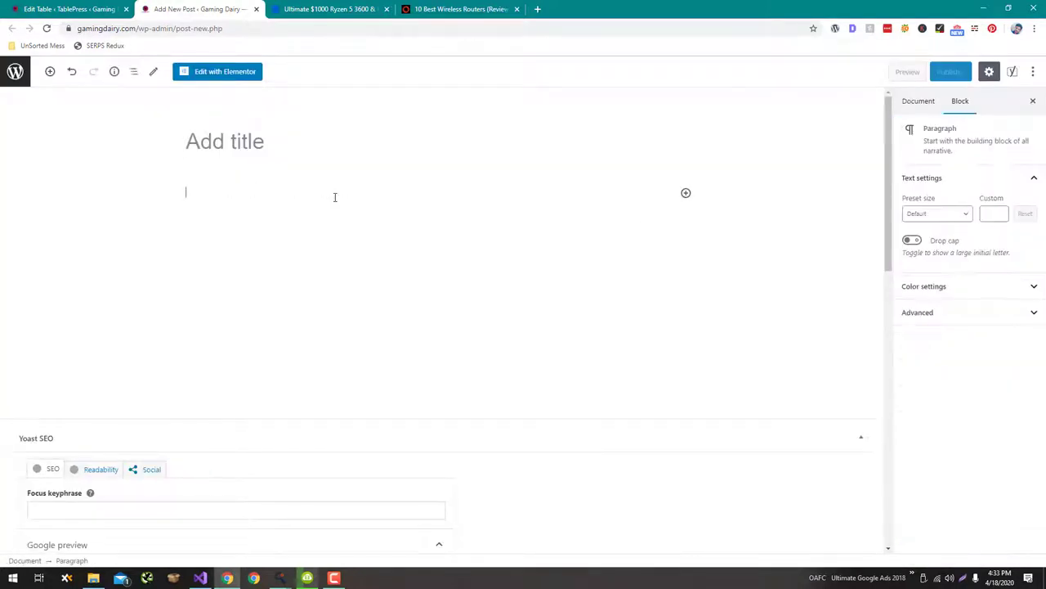
key(ctrl+v)
- Title the new post "Table" and publish it
click(272, 141)
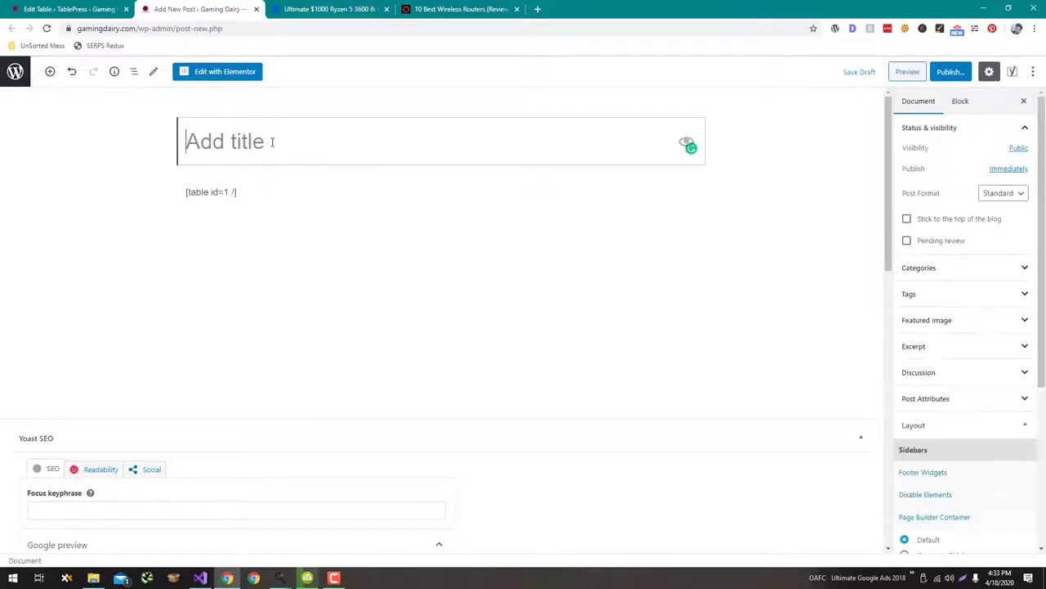
text(Table)
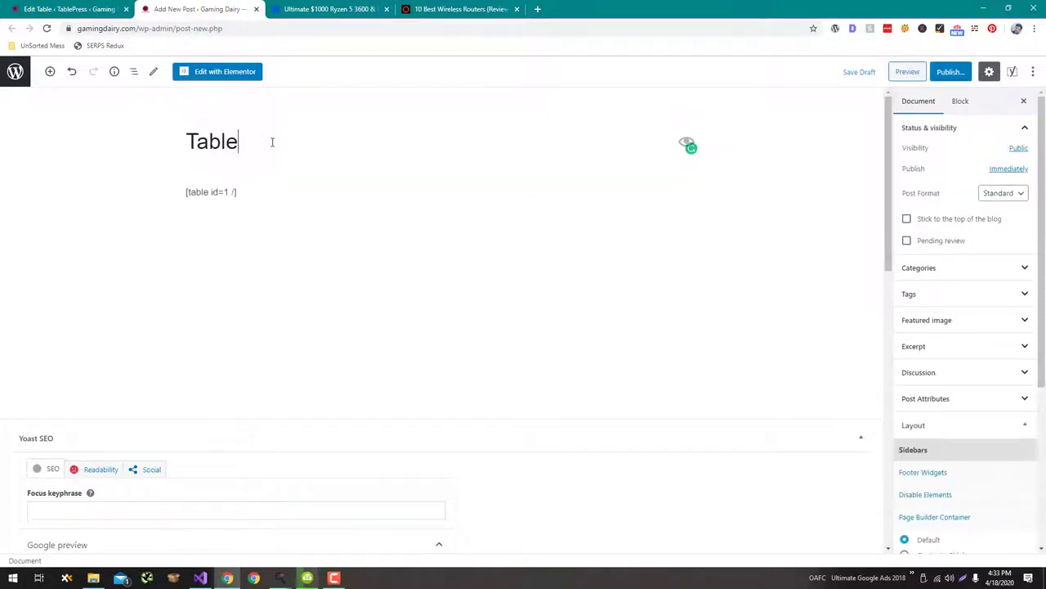
click(953, 72)
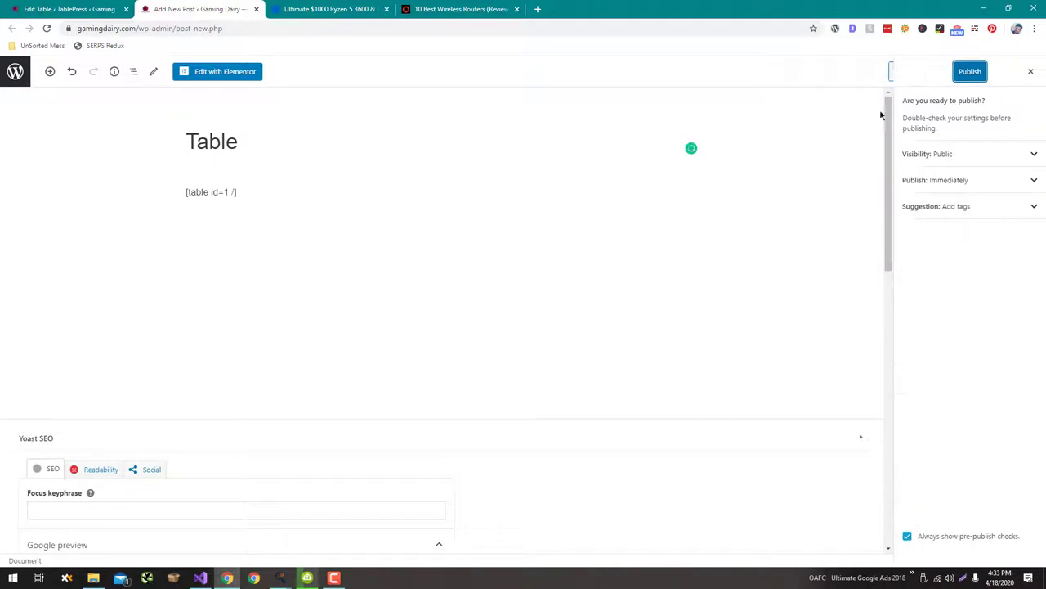
click(971, 71)
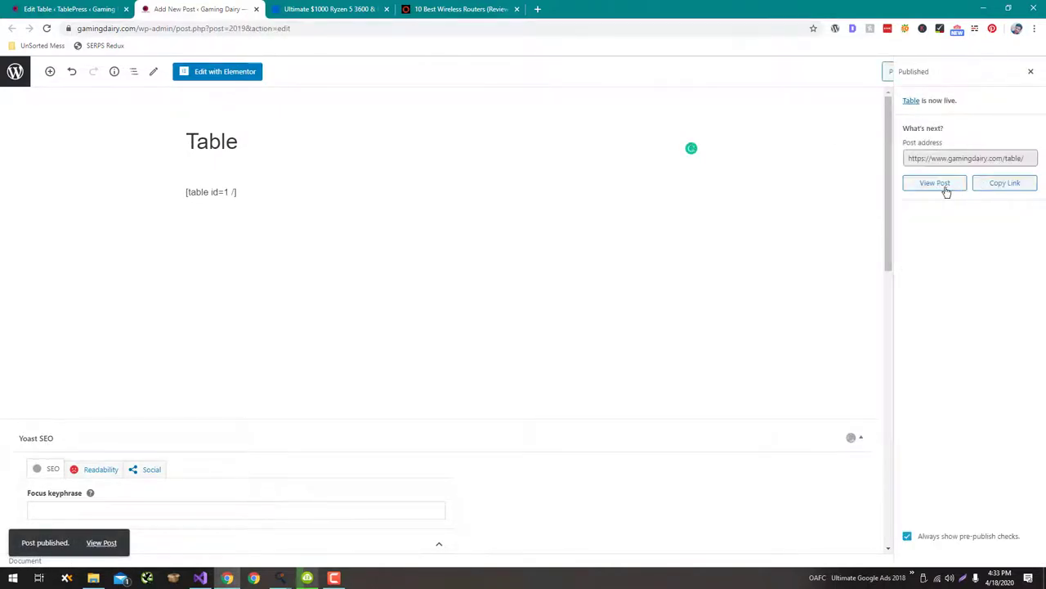
- View the published post and check the parts table, testing the Crucial MX500 storage link
click(940, 184)
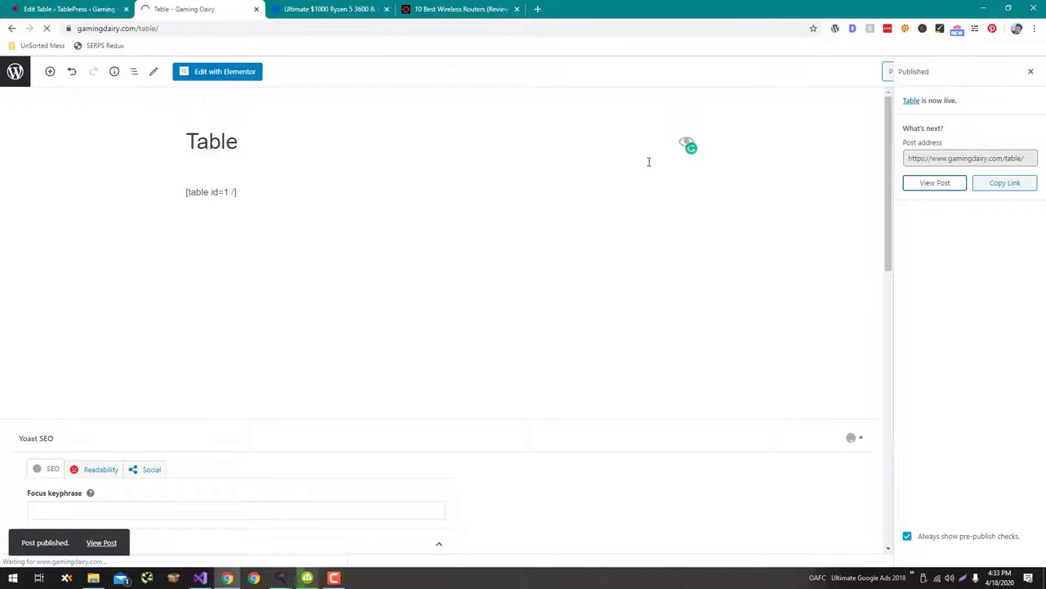
scroll(649, 162, down, 3)
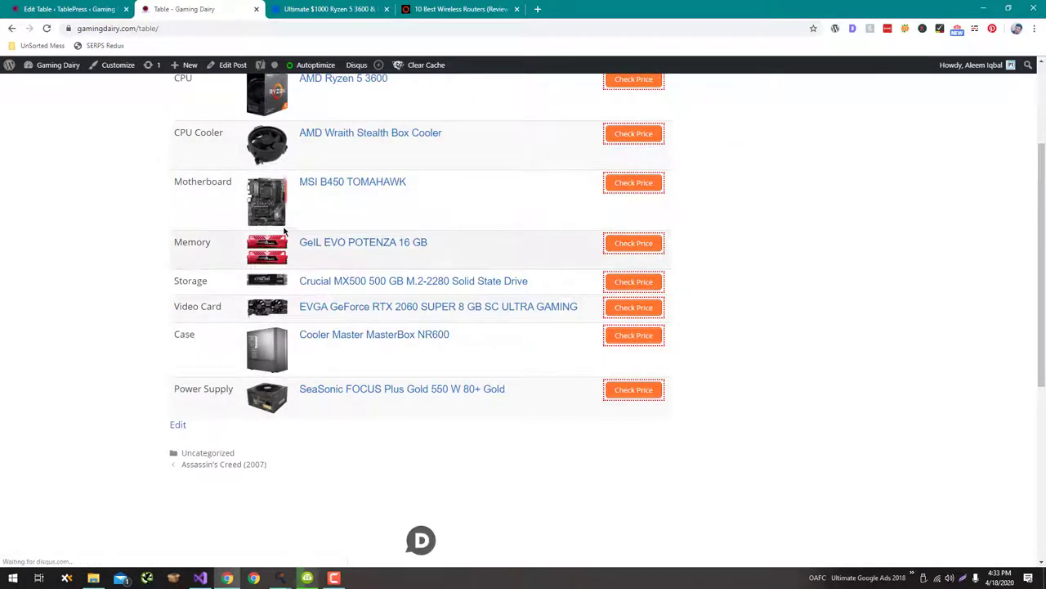
scroll(250, 281, up, 2)
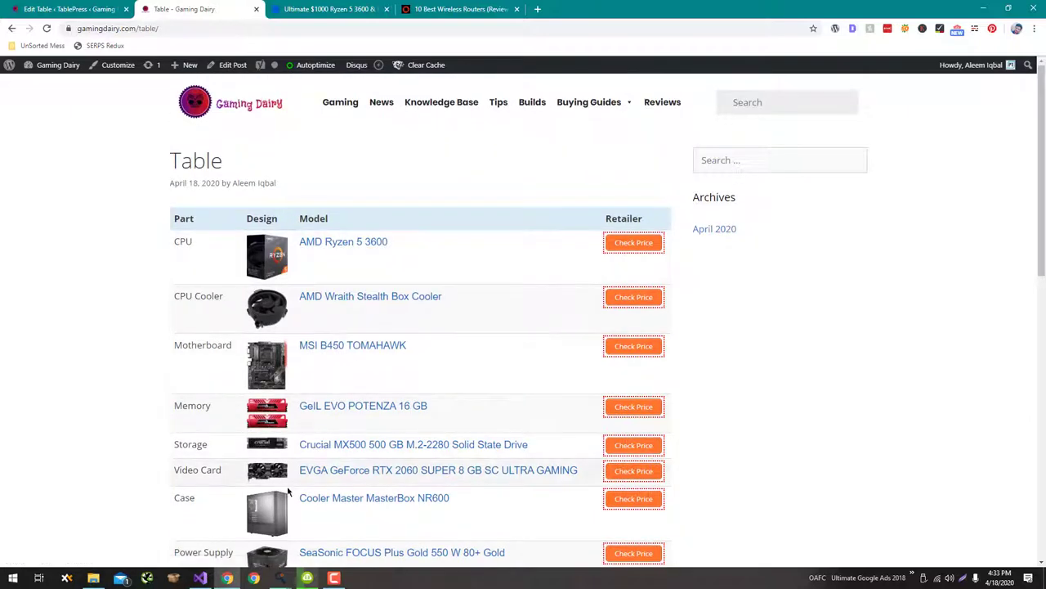
scroll(287, 395, down, 2)
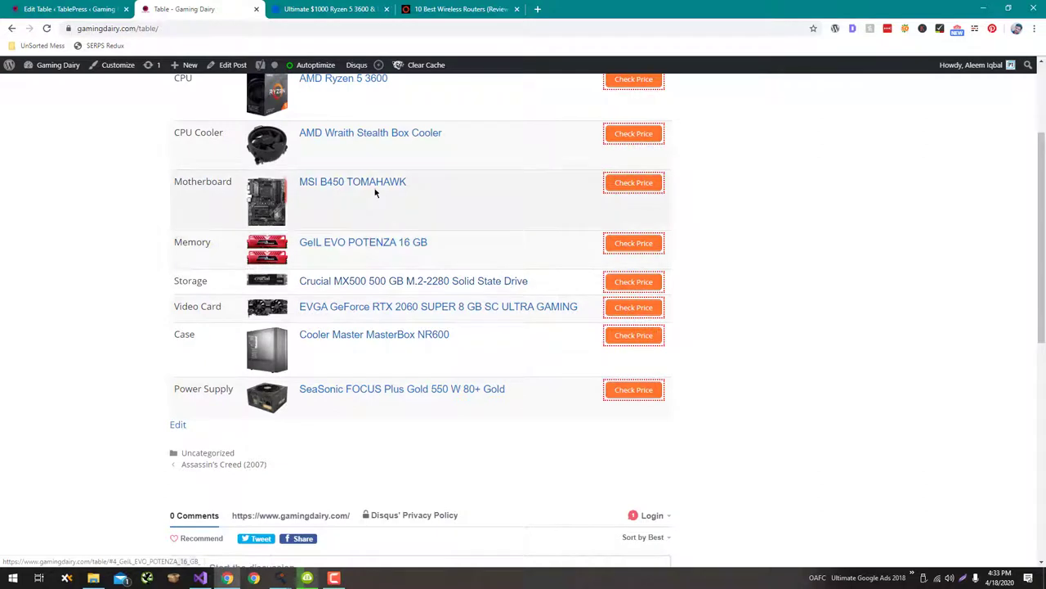
click(372, 286)
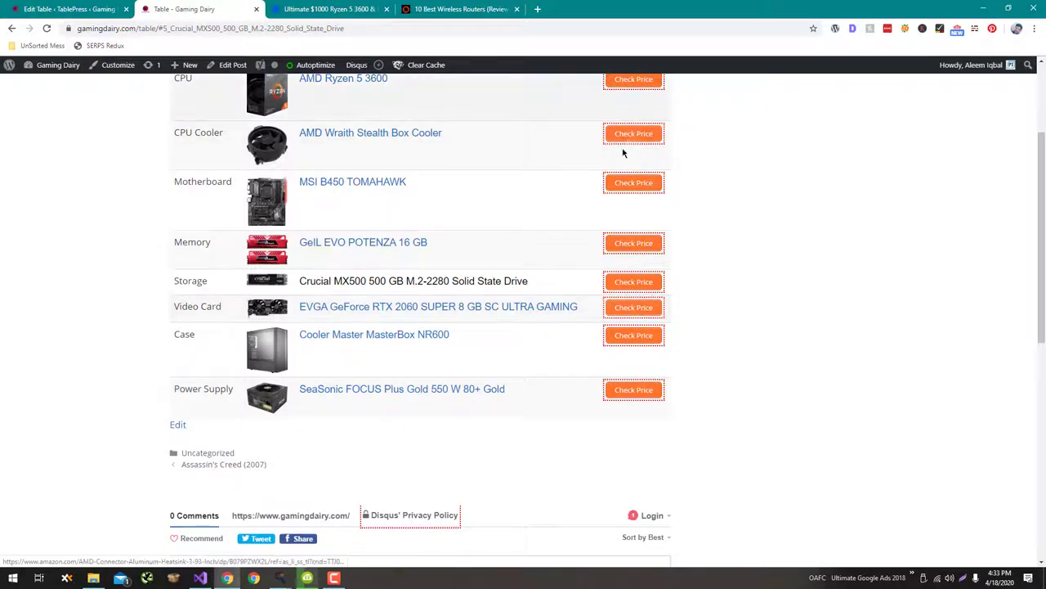
scroll(532, 295, up, 2)
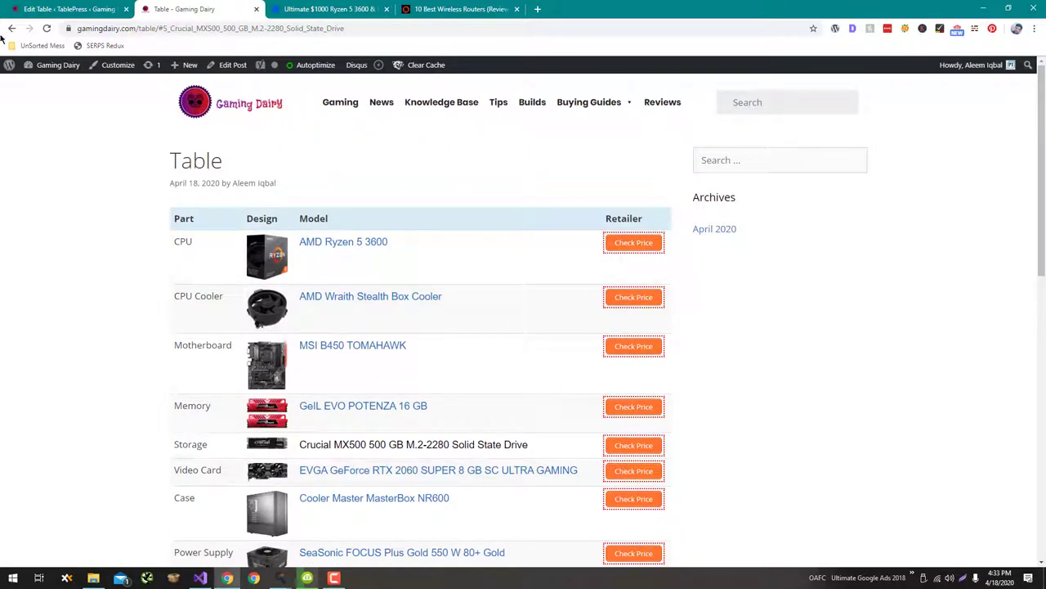
- Examine the parts breakdown in the Ultimate $1000 Ryzen 5 3600 build article as a reference
click(70, 9)
click(170, 9)
scroll(245, 246, down, 2)
click(327, 9)
scroll(325, 315, down, 8)
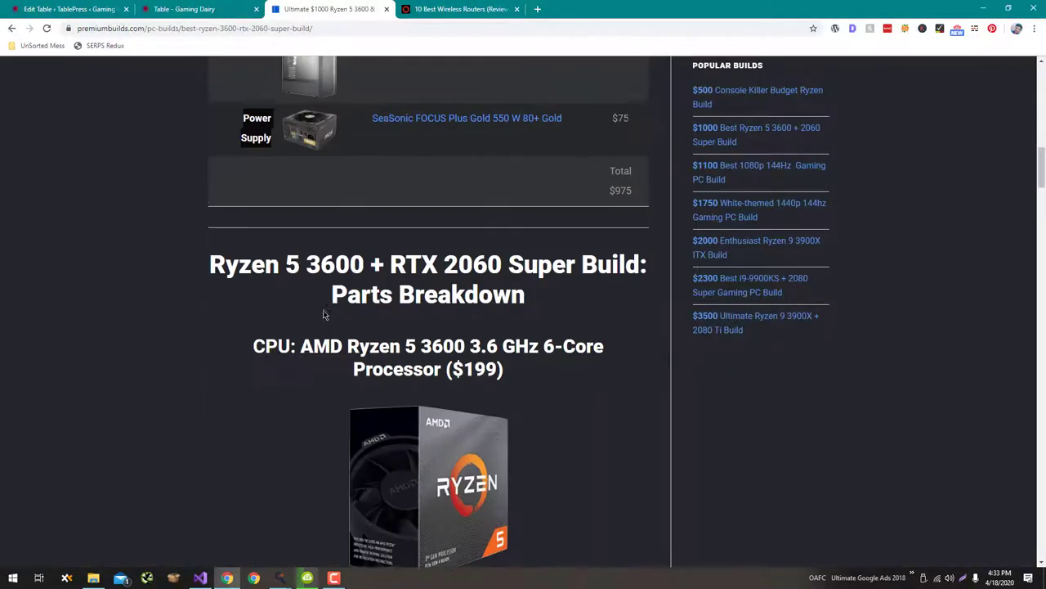
scroll(323, 310, down, 15)
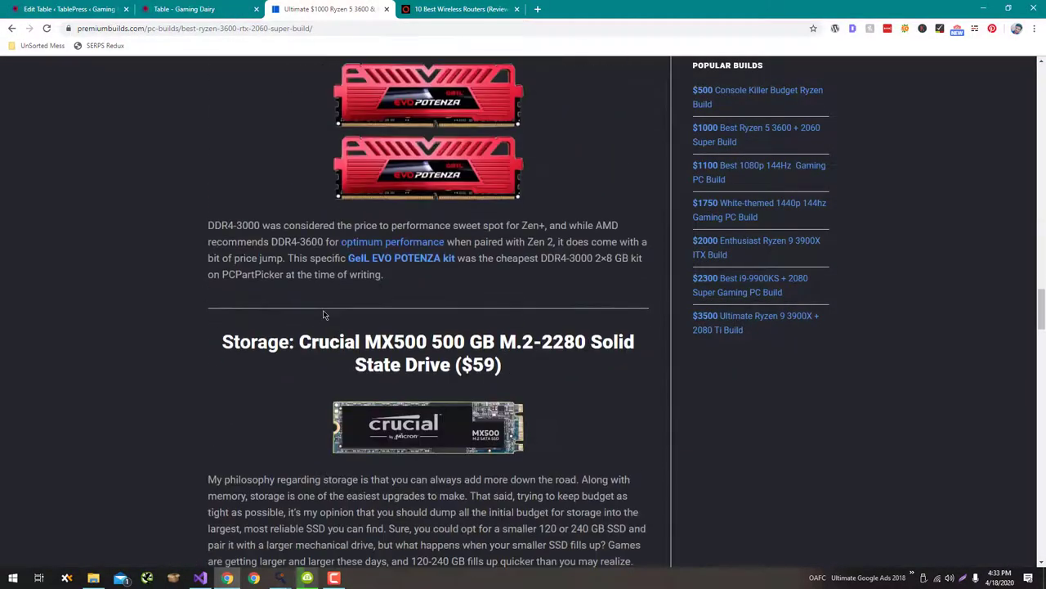
- Show the pros and cons section of the 10 Best Wireless Routers article and close the developer tools
click(475, 5)
scroll(385, 322, down, 8)
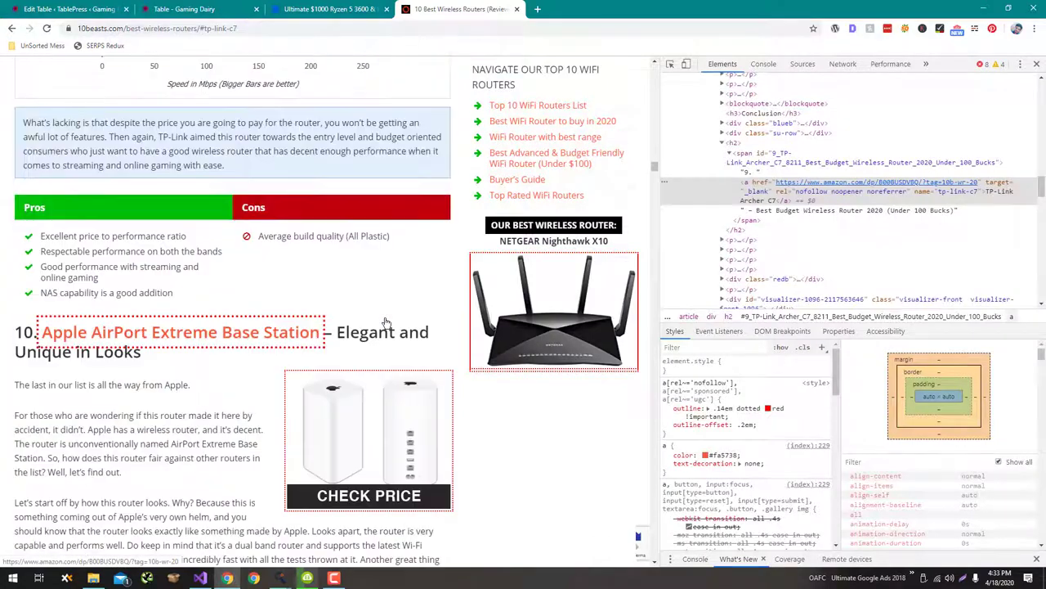
click(1036, 64)
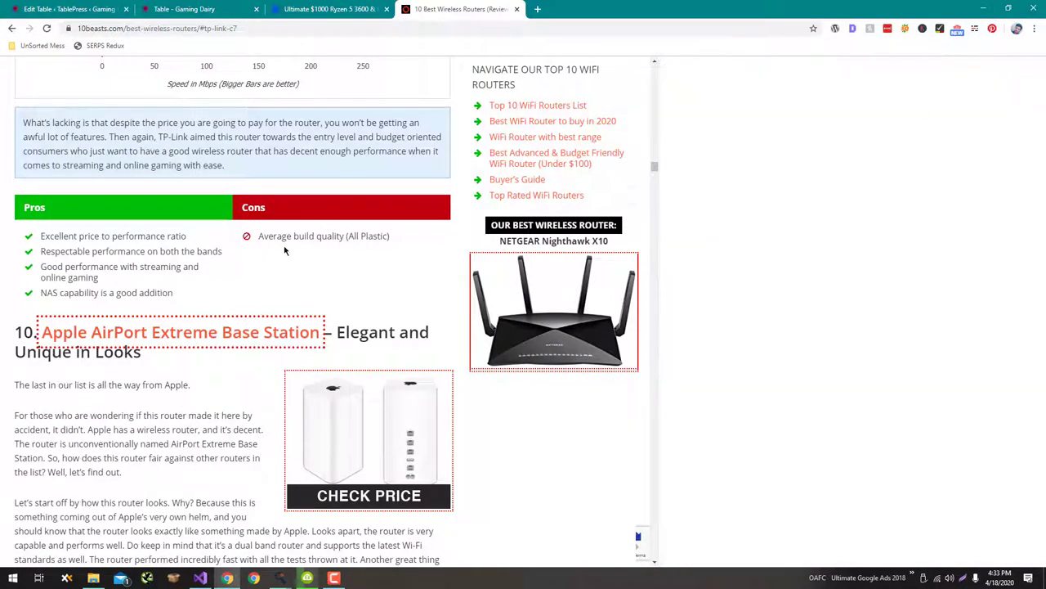
- Open the Pros & Cons Generator from the Universal Affiliate Designing App, then return to the wireless routers article
mouse_move(280, 578)
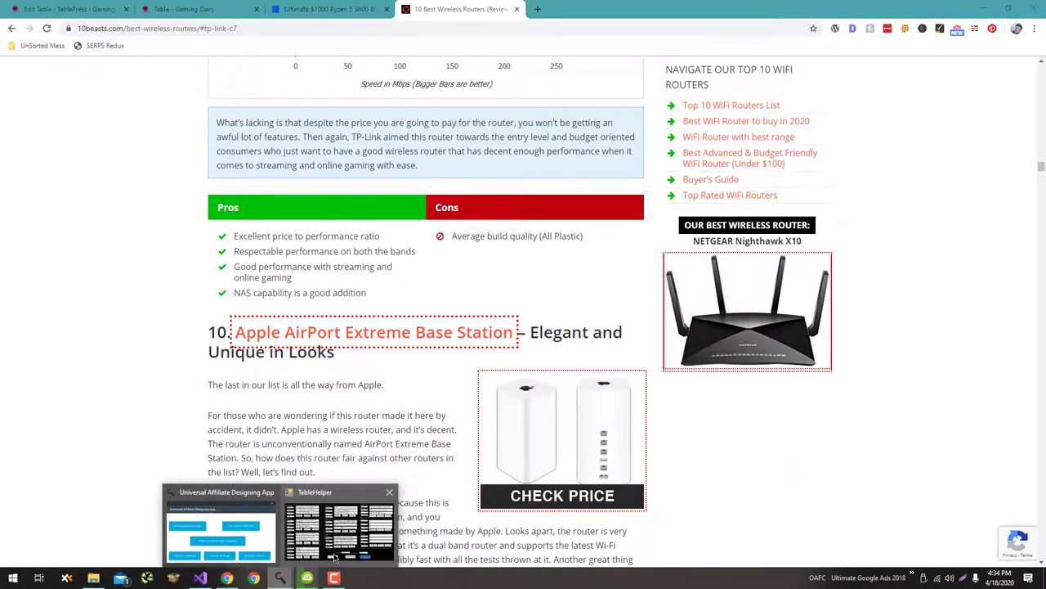
mouse_move(300, 553)
click(221, 533)
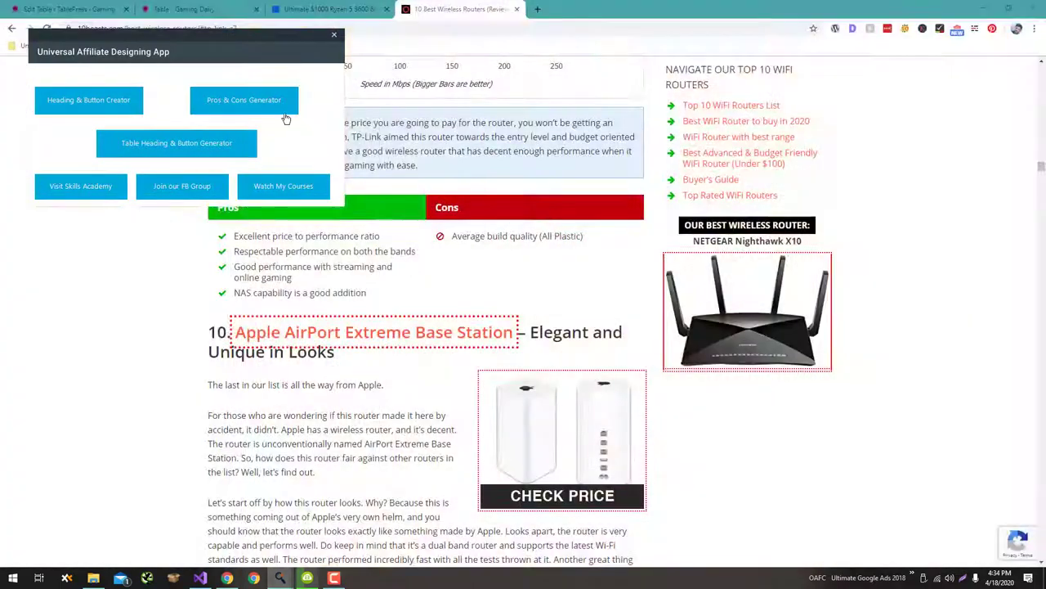
drag(286, 119, 914, 234)
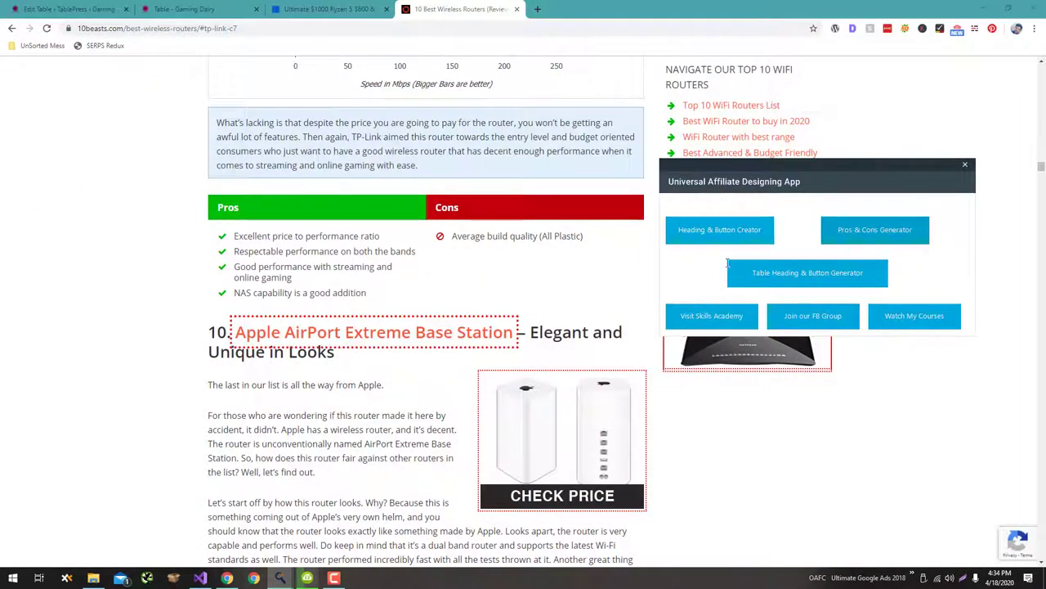
click(728, 264)
click(40, 250)
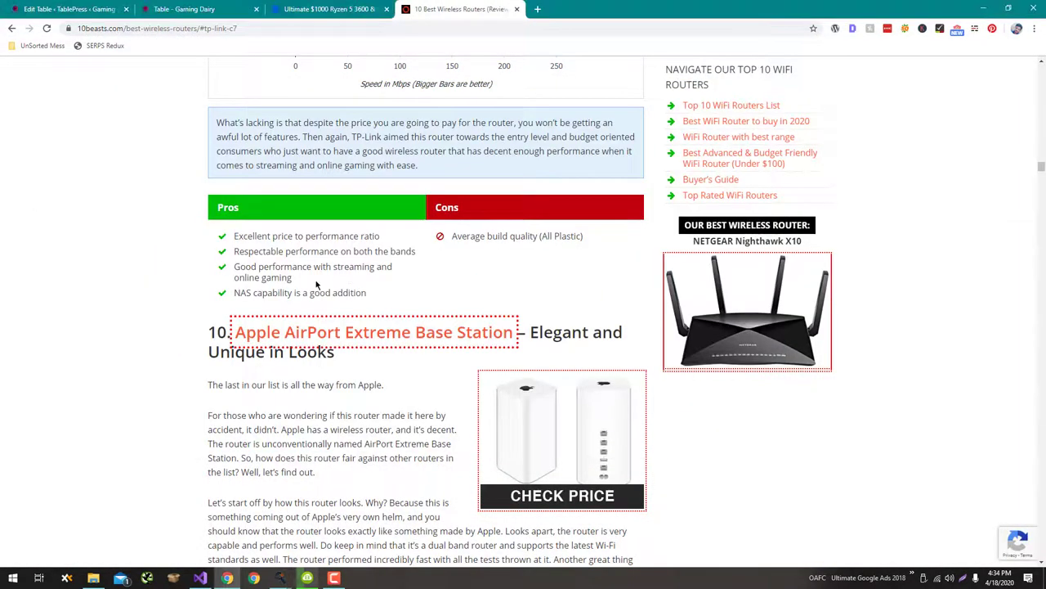
- Copy the four pros above the Apple AirPort Extreme section into the generator's Pros field
drag(317, 284, 239, 237)
key(ctrl+c)
key(alt+Tab)
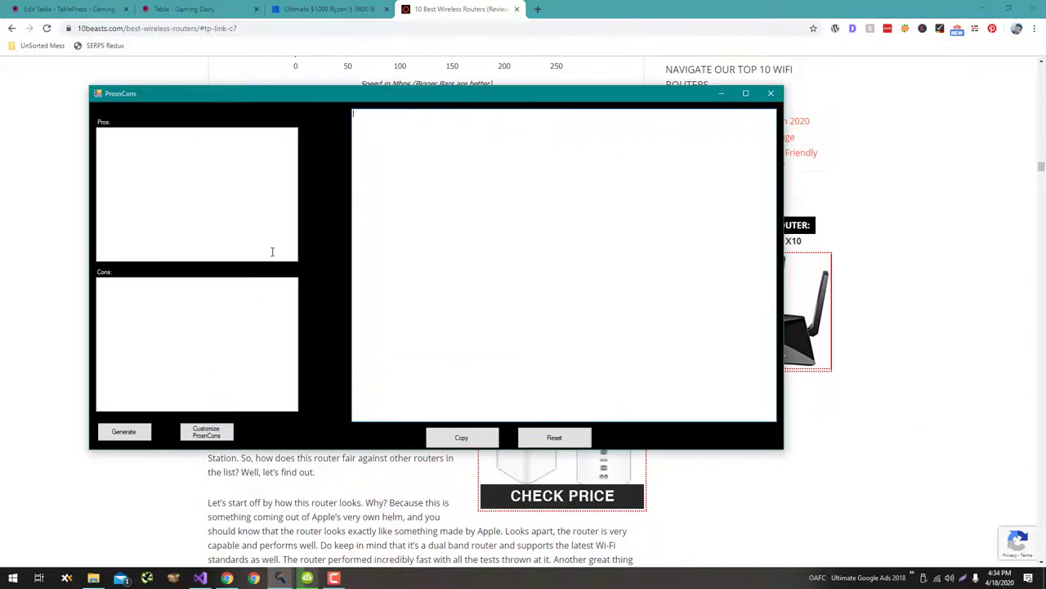
click(260, 217)
key(ctrl+v)
- Copy the con "Average build quality (All Plastic)" from the article into the generator's Cons field
click(610, 317)
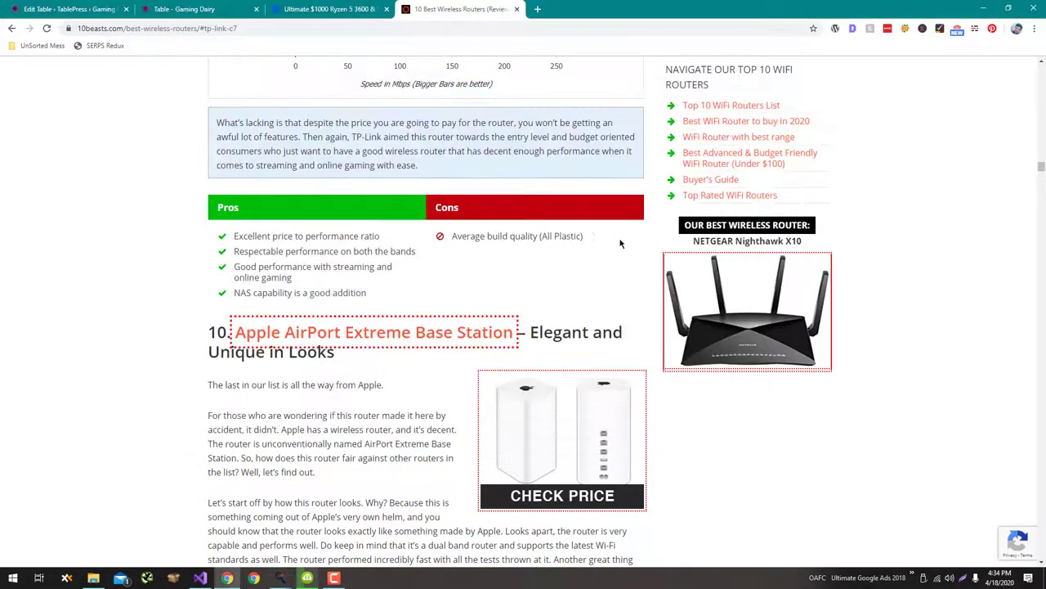
drag(620, 243, 442, 237)
key(ctrl+c)
key(alt+Tab)
click(207, 318)
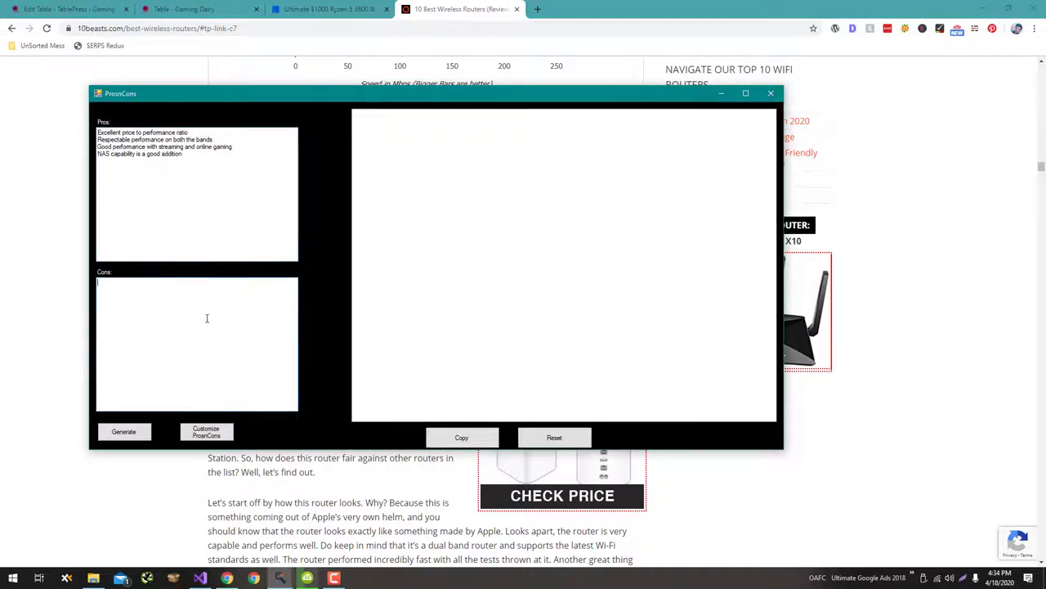
key(ctrl+v)
- Generate and copy the pros and cons shortcode, then return to the published Table post in the browser
click(123, 431)
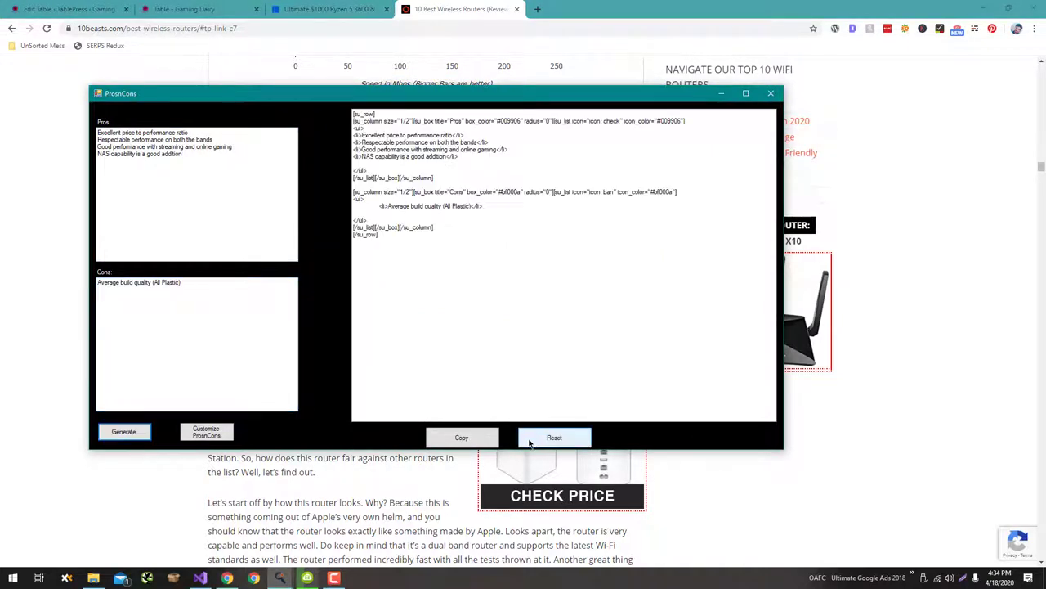
click(480, 441)
click(292, 9)
key(ctrl+shift+Tab)
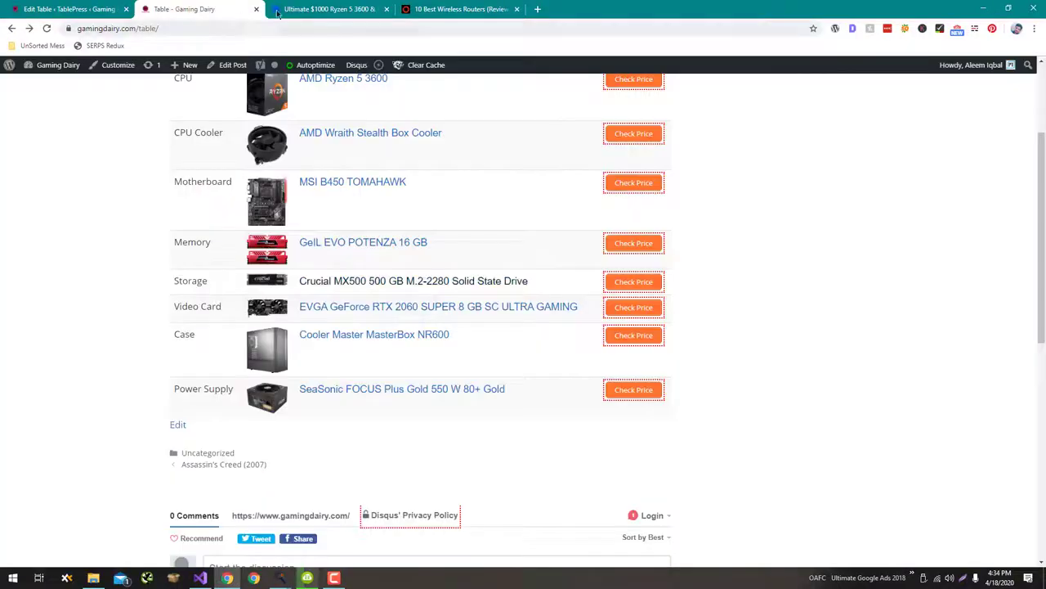
click(278, 10)
click(98, 9)
click(181, 10)
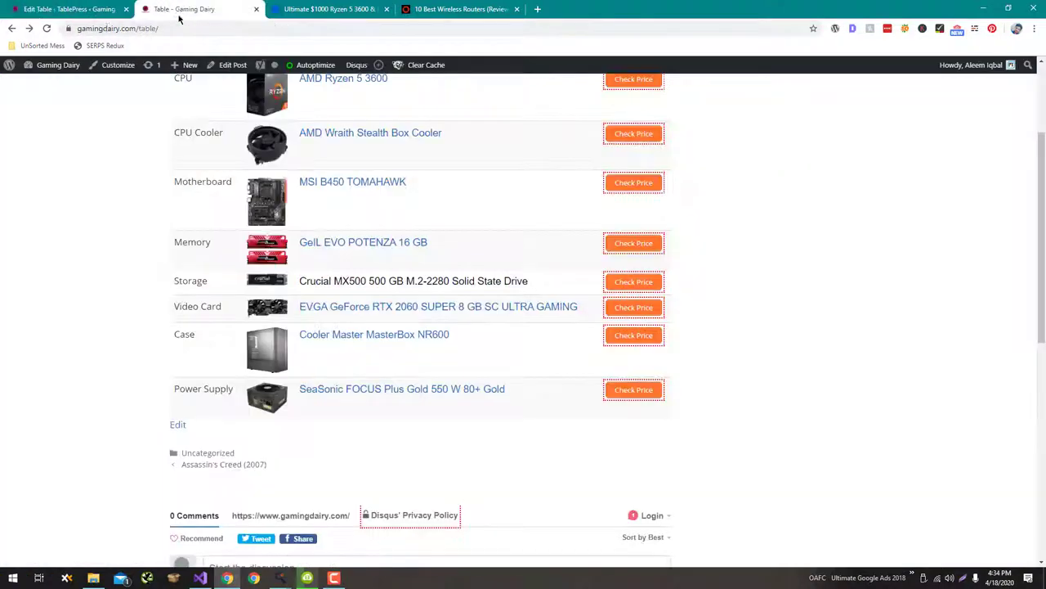
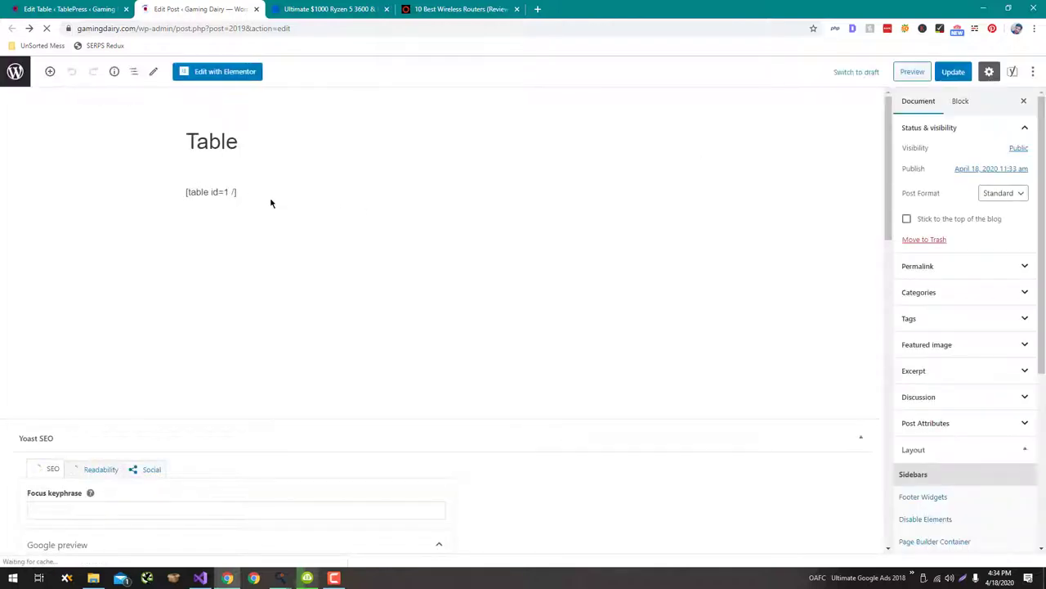
- Add an empty paragraph below [table id=1 /] in the post editor and copy the generated pros and cons shortcode again
click(245, 191)
key(Return)
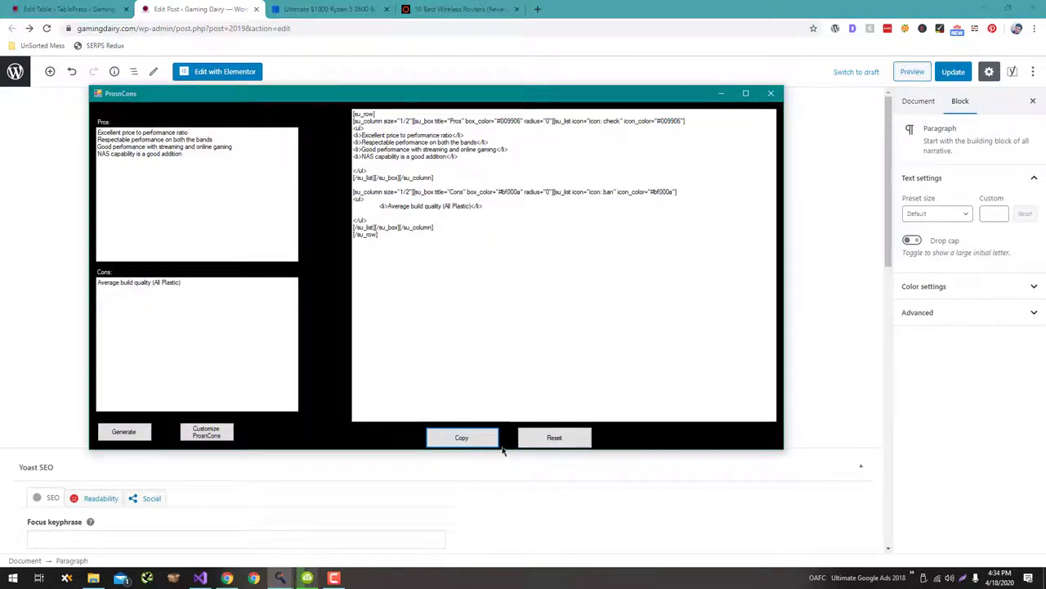
click(461, 437)
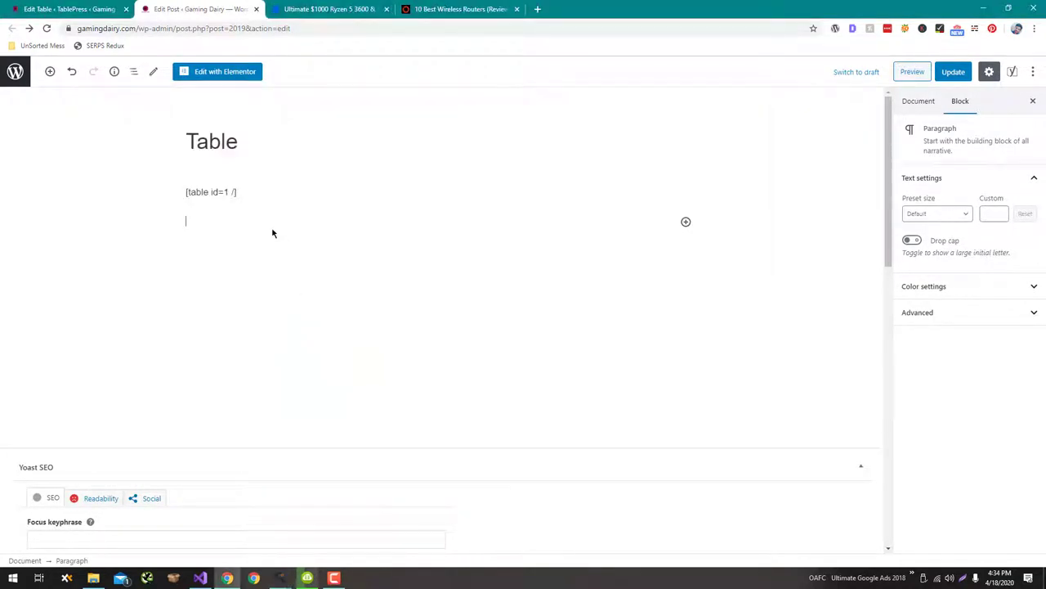
key(ctrl+a)
key(Escape)
click(686, 221)
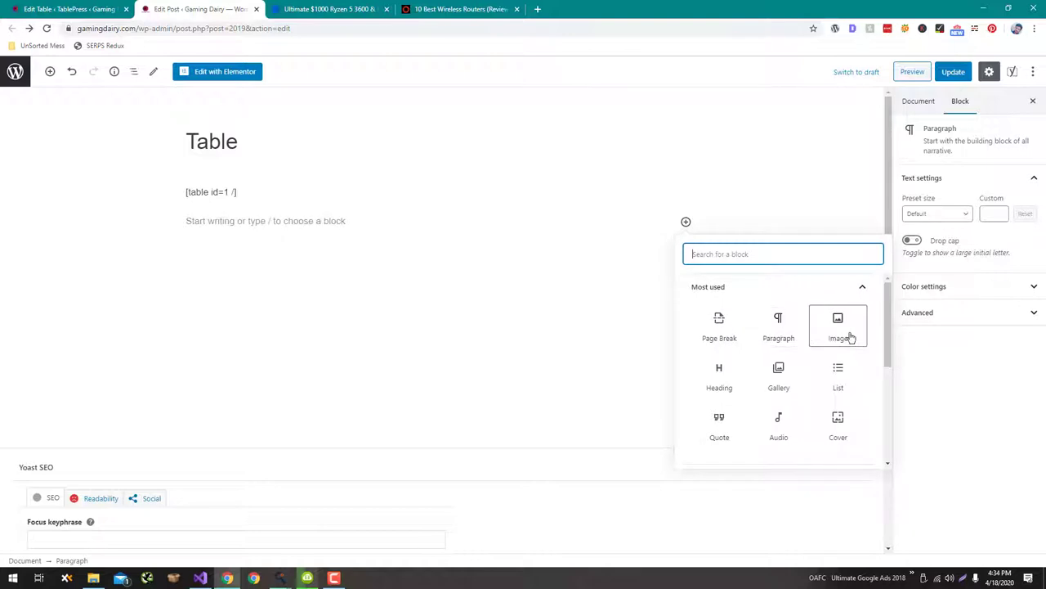
click(773, 337)
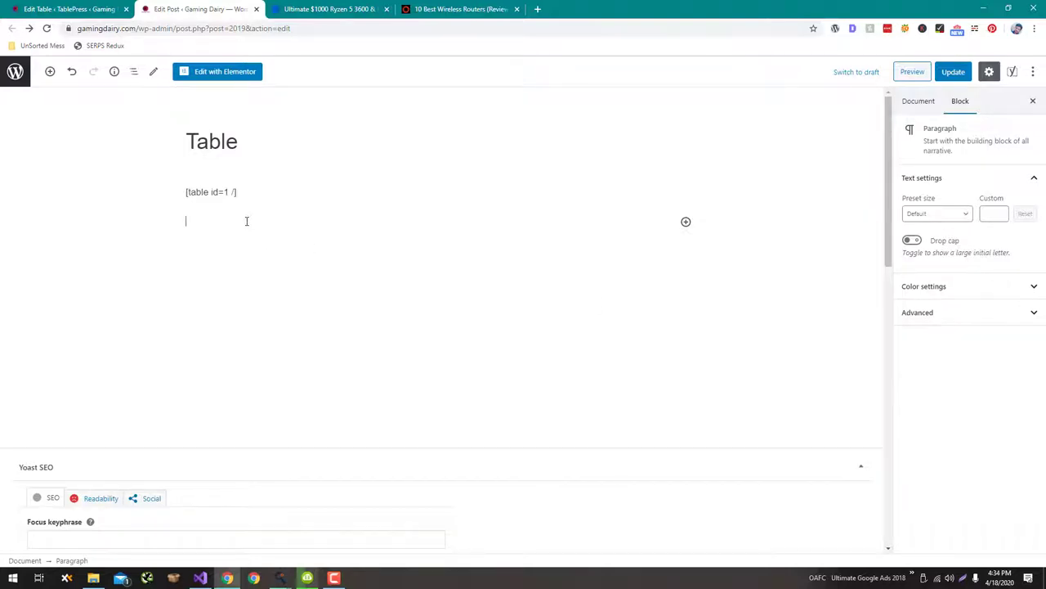
- Insert a Custom HTML block below [table id=1 /] and paste the copied pros and cons shortcode into it
click(685, 223)
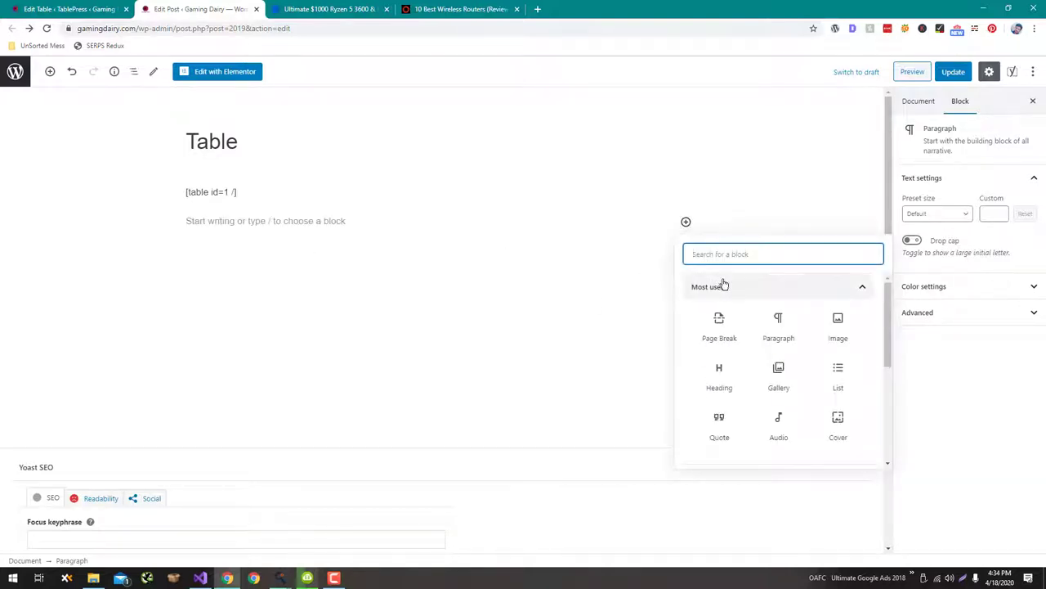
text(html)
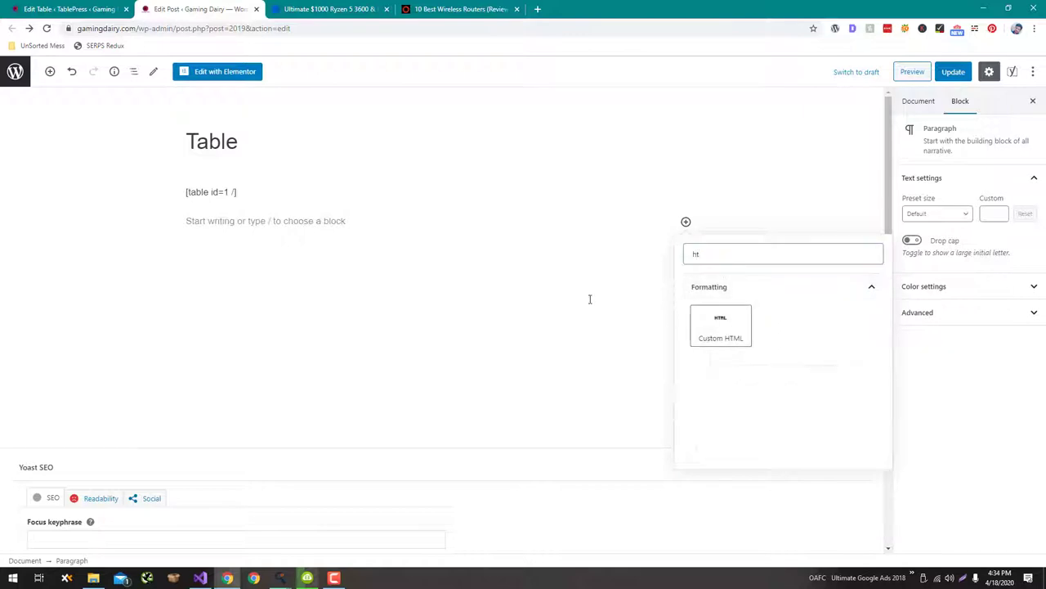
key(Return)
key(ctrl+v)
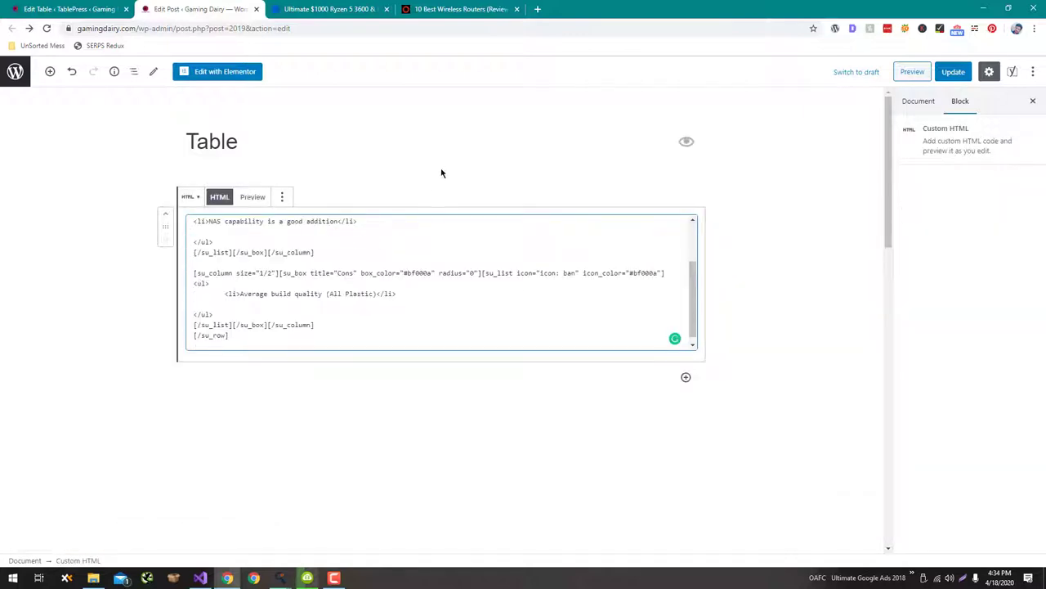
scroll(461, 276, up, 2)
click(591, 152)
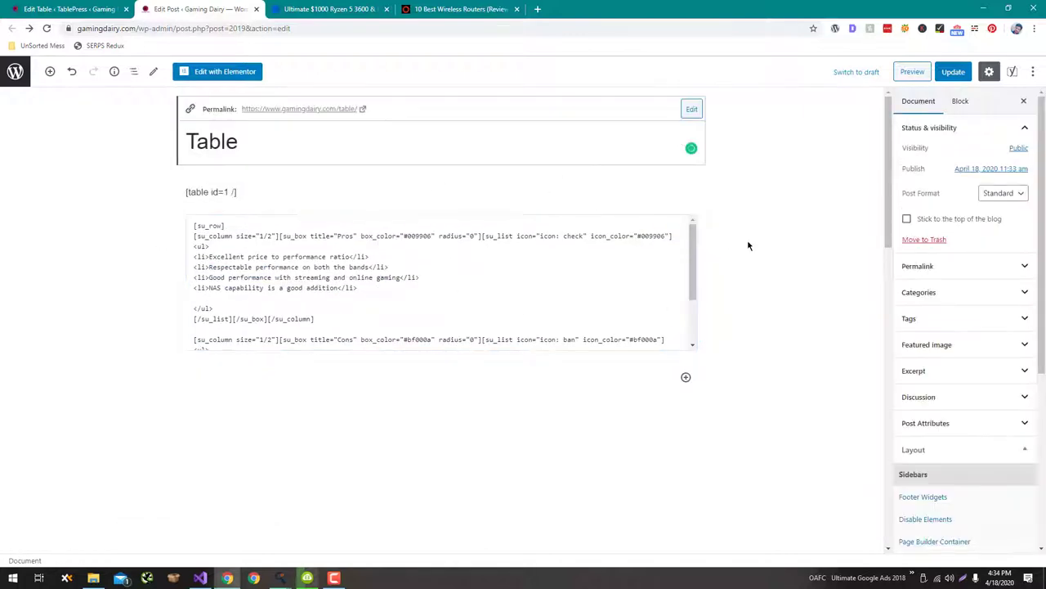
click(760, 257)
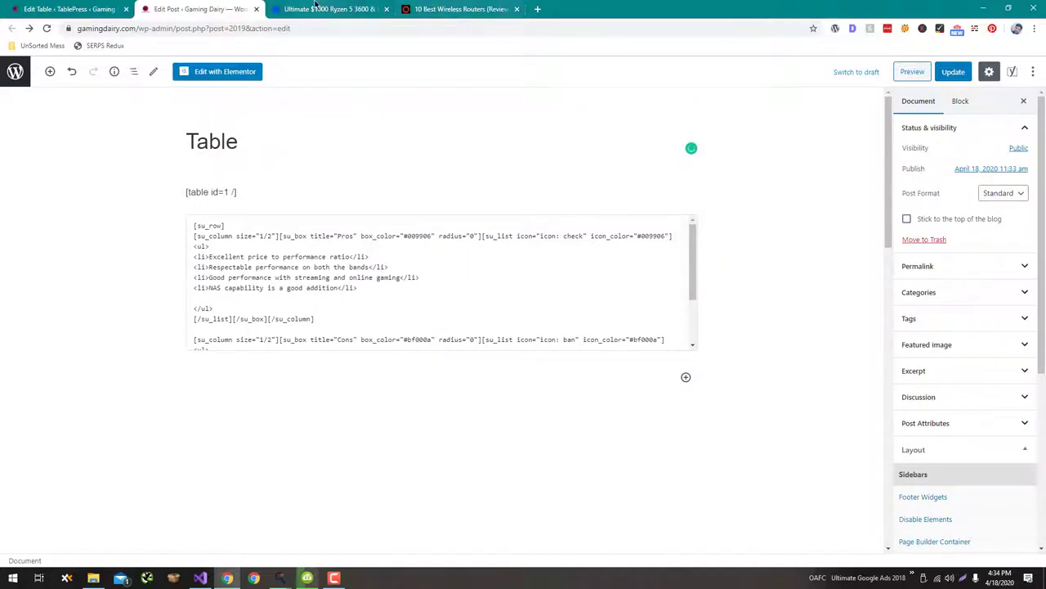
- Add an empty Heading block below the pros and cons HTML block
click(327, 9)
click(201, 9)
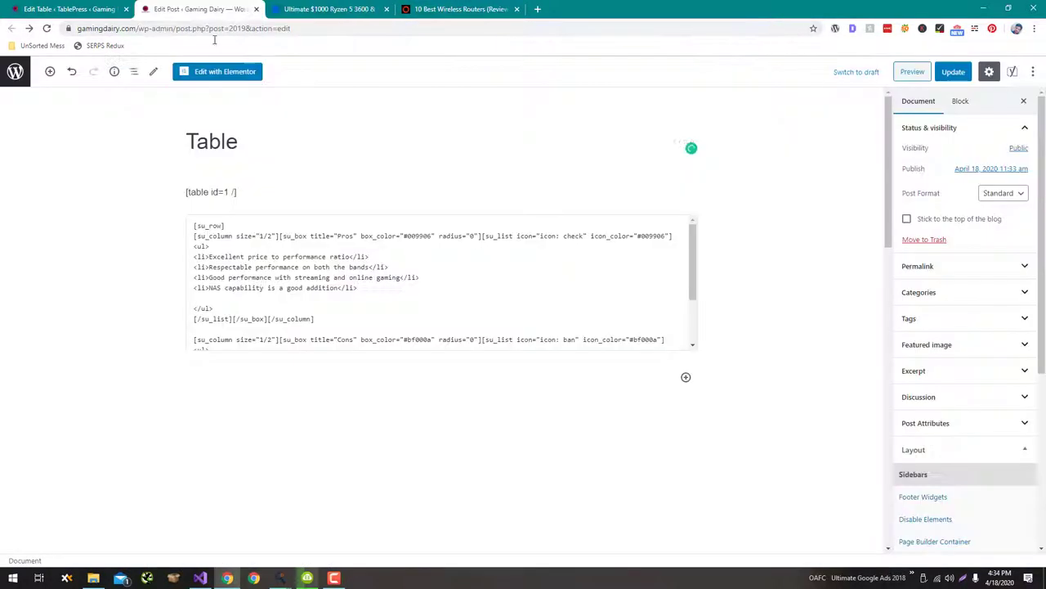
click(686, 378)
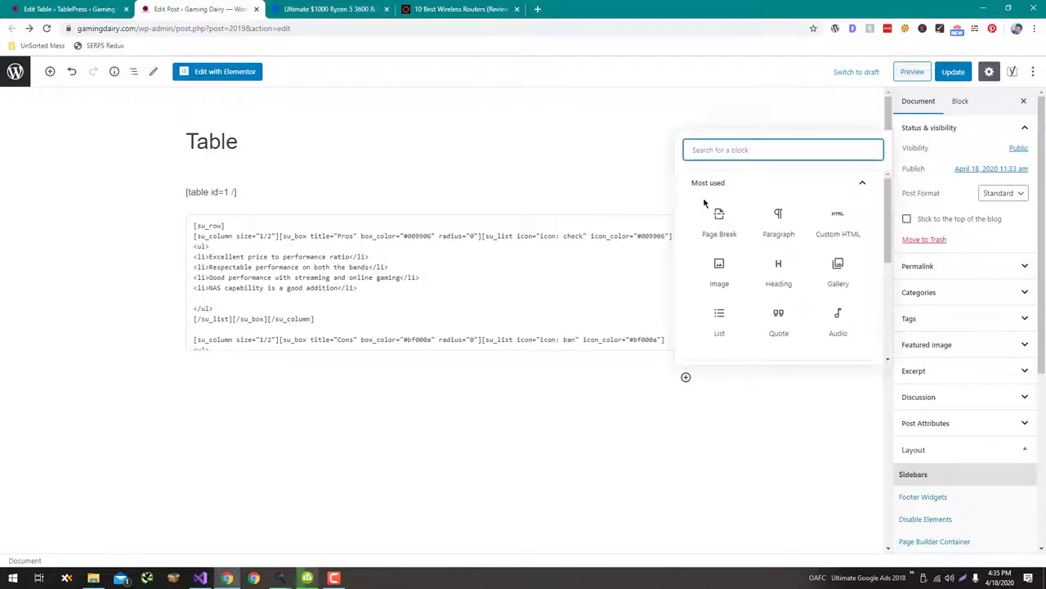
text(Procuct 1)
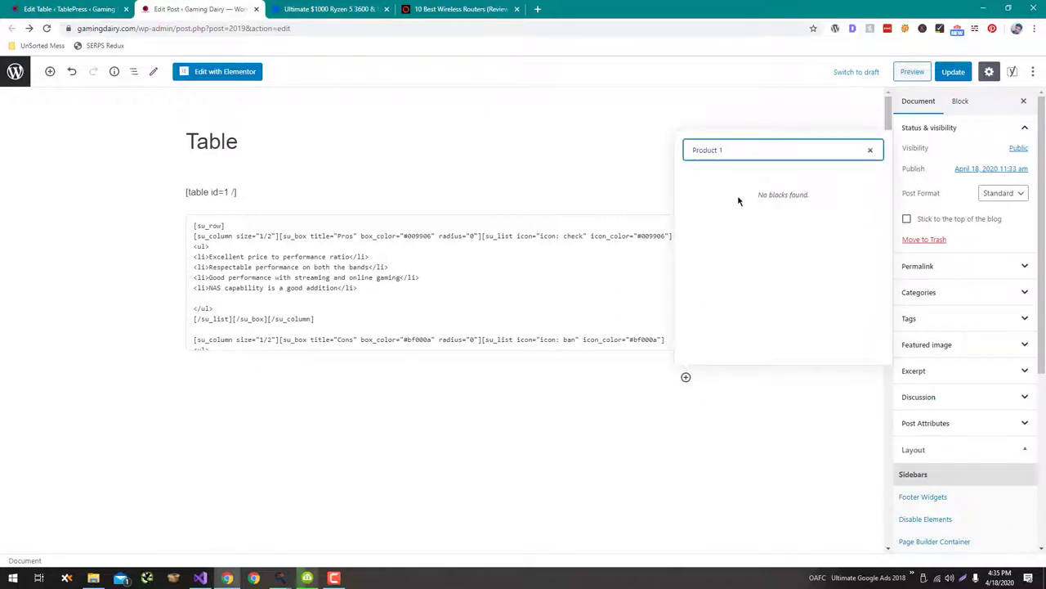
key(ctrl+a)
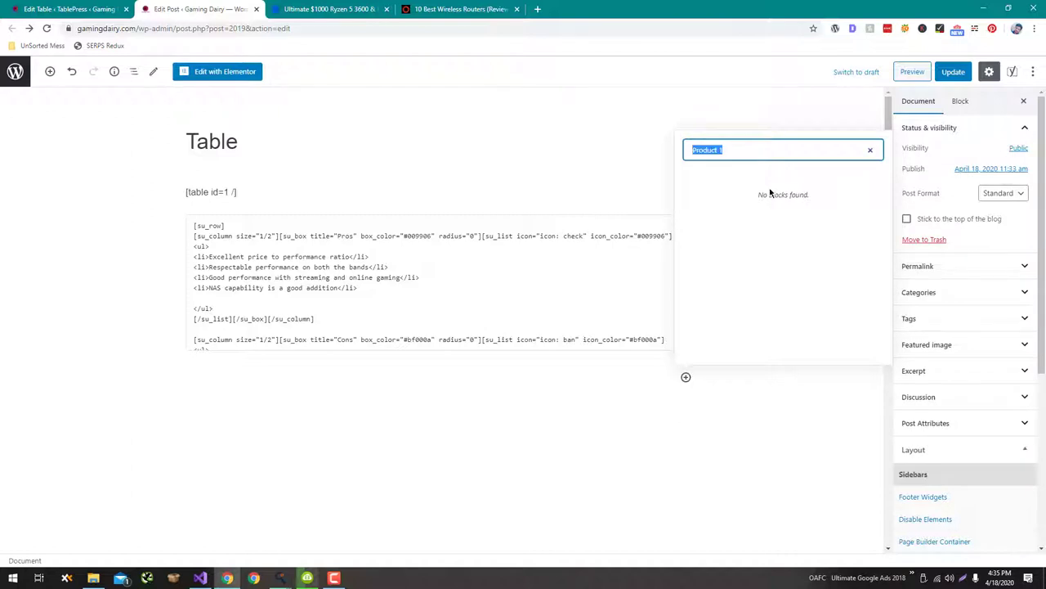
key(BackSpace)
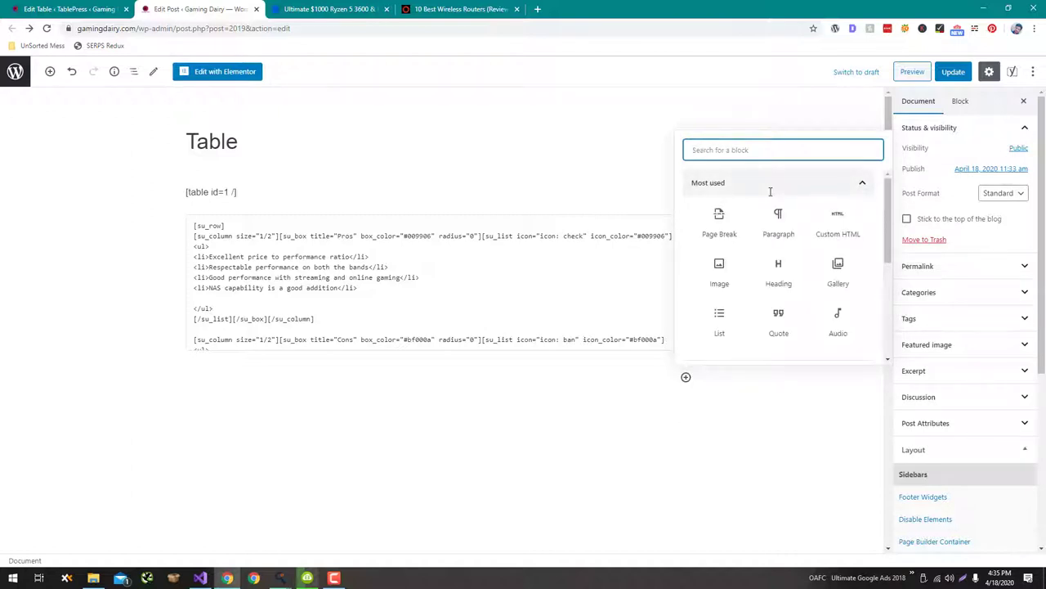
text(Heading)
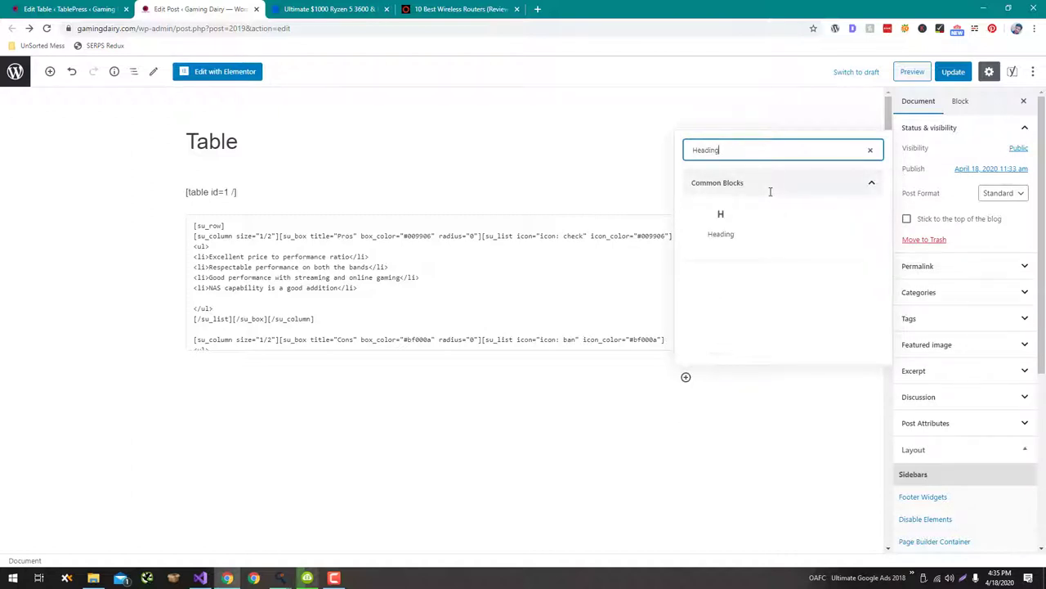
click(721, 224)
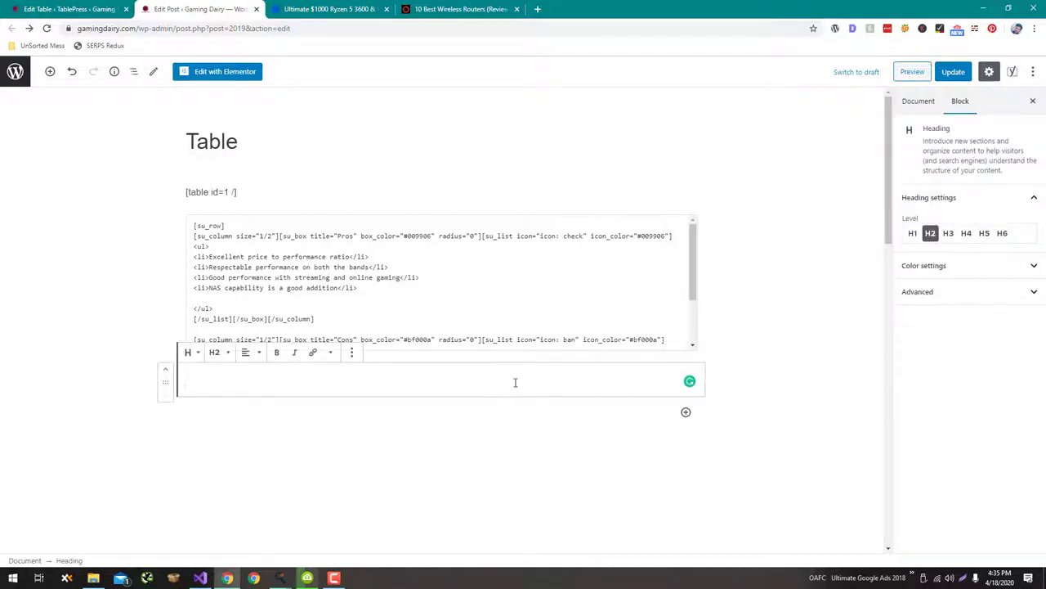
- Return to the $1000 Ryzen build article and copy the CPU model name AMD Ryzen 5 3600 from its parts list
click(347, 3)
scroll(307, 352, up, 10)
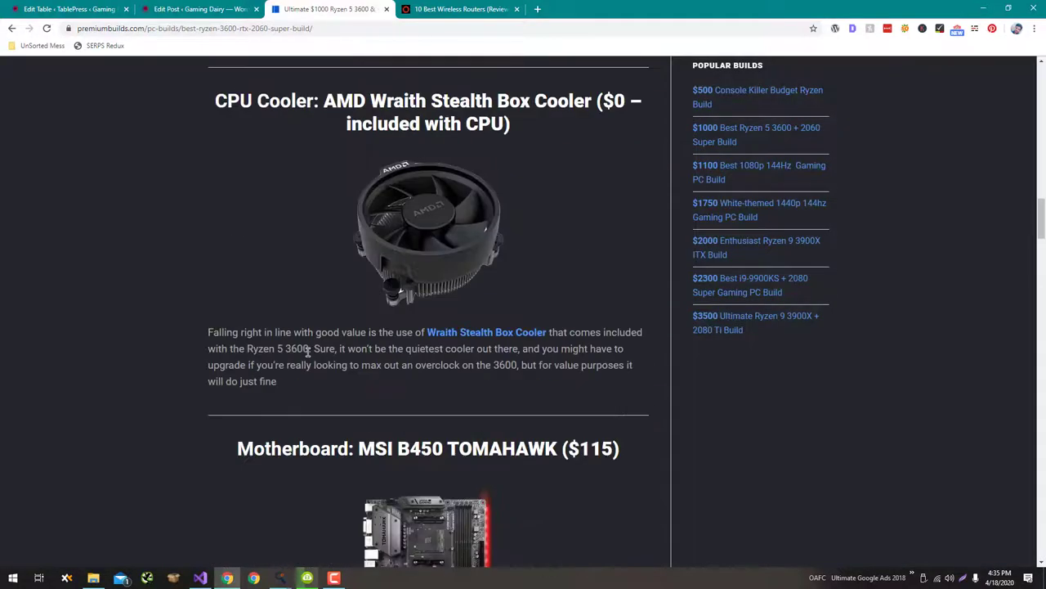
scroll(307, 352, up, 15)
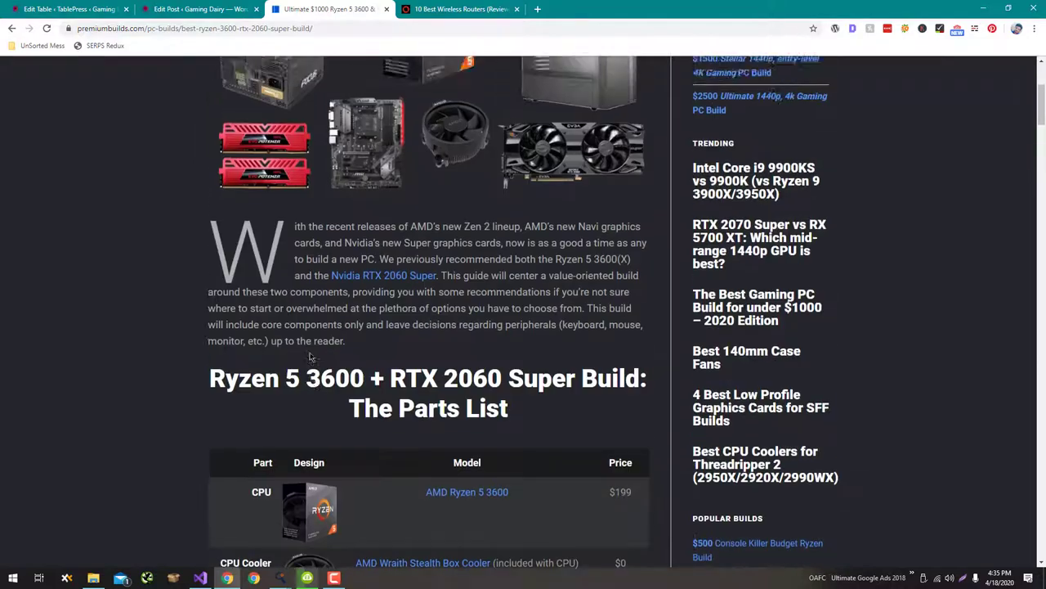
drag(424, 304, 510, 306)
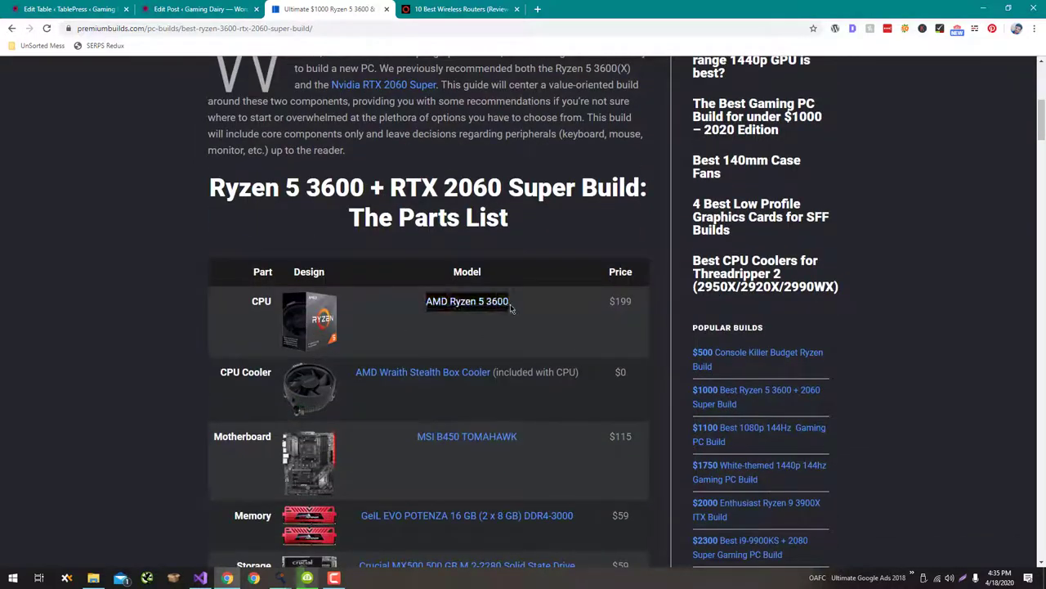
- Switch to the Universal Affiliate Designing App, open the Heading & Button Creator and enter AMD Ryzen 5 3600 as Product 1's name
key(alt+Tab)
key(Tab)
key(Tab)
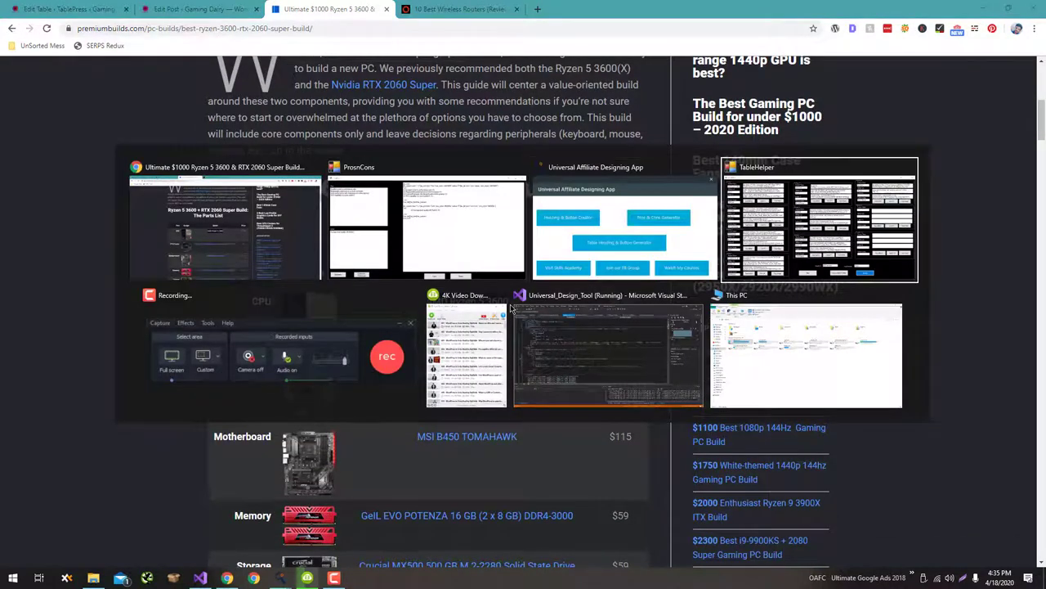
click(546, 238)
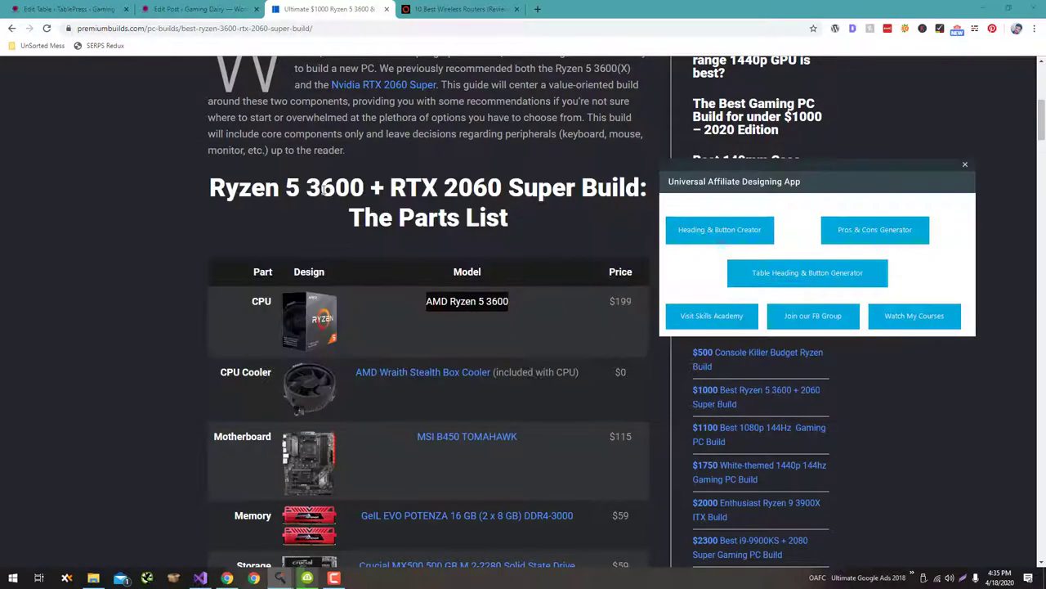
click(701, 233)
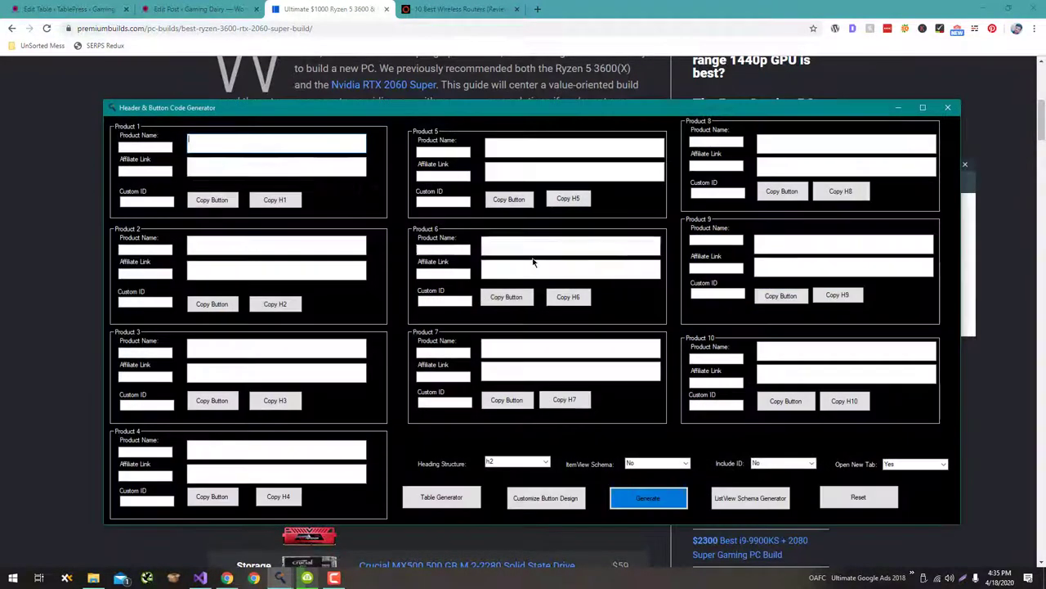
- Copy the AMD Ryzen 5 3600 link address from the article's parts list into Product 1's affiliate link
click(70, 205)
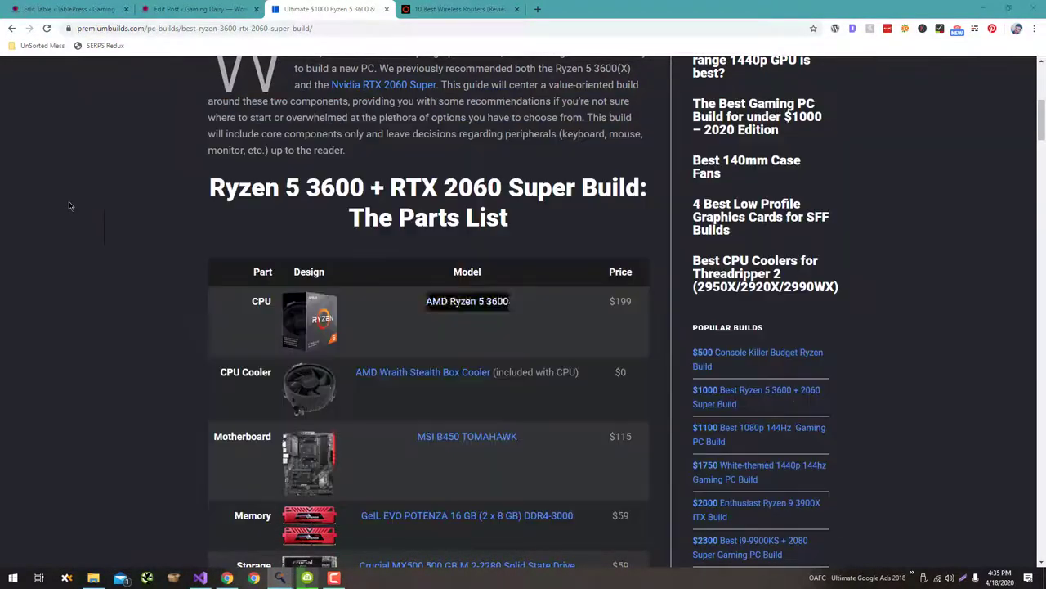
right_click(466, 307)
click(518, 385)
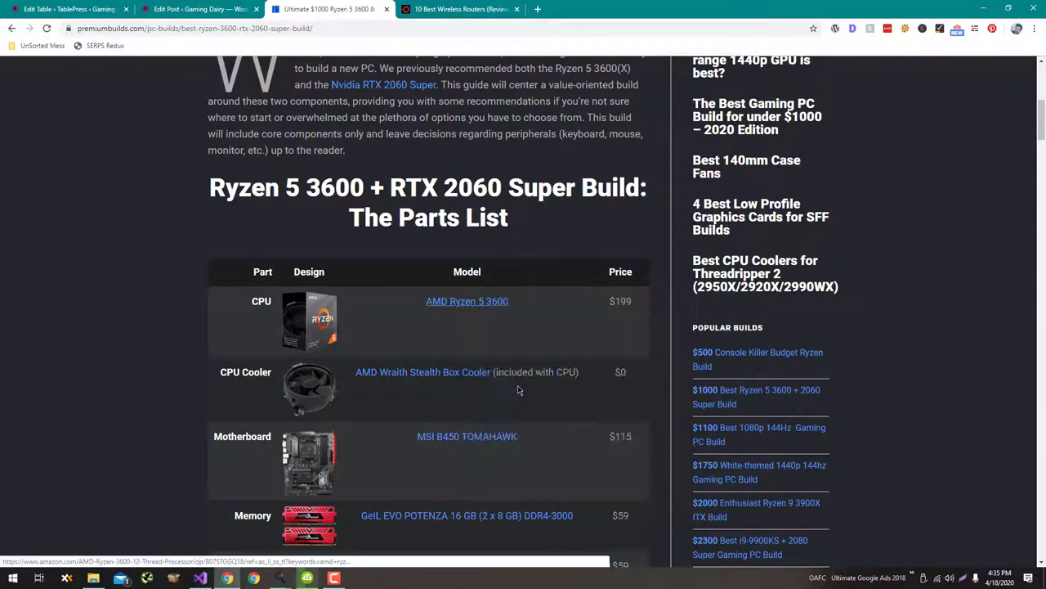
key(alt+Tab)
click(159, 171)
key(ctrl+v)
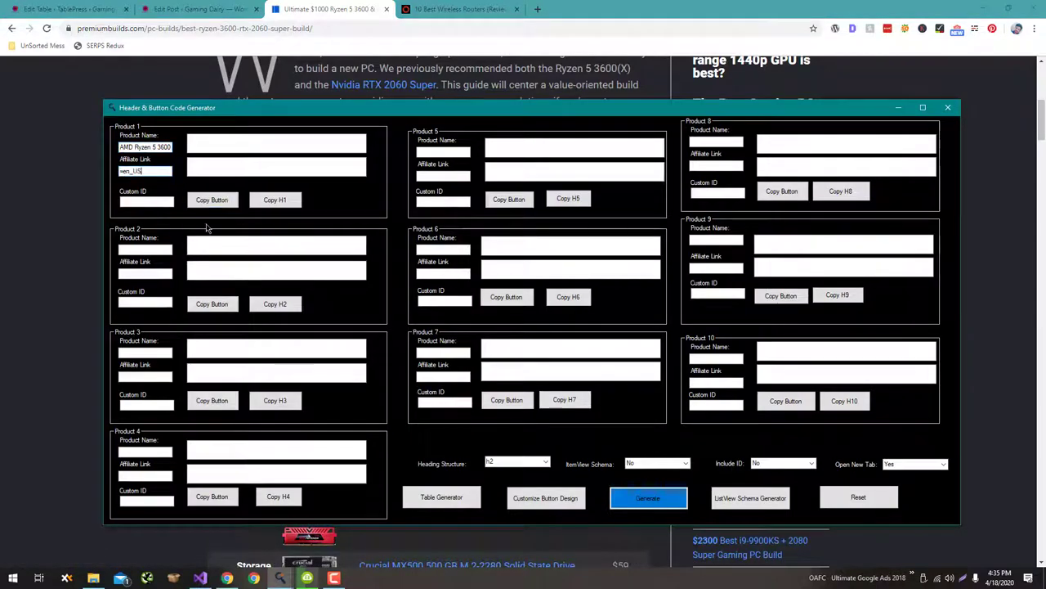
- Copy the name AMD Wraith Stealth Box Cooler from the parts list into Product 2's product name
key(alt+Tab)
scroll(385, 300, down, 1)
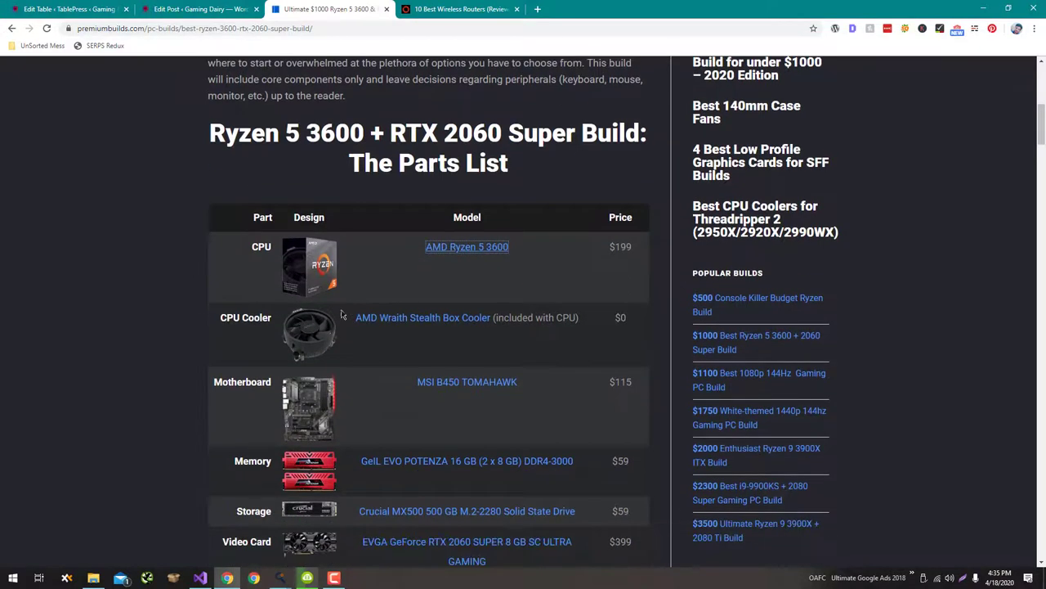
drag(354, 330, 494, 320)
key(alt+Tab)
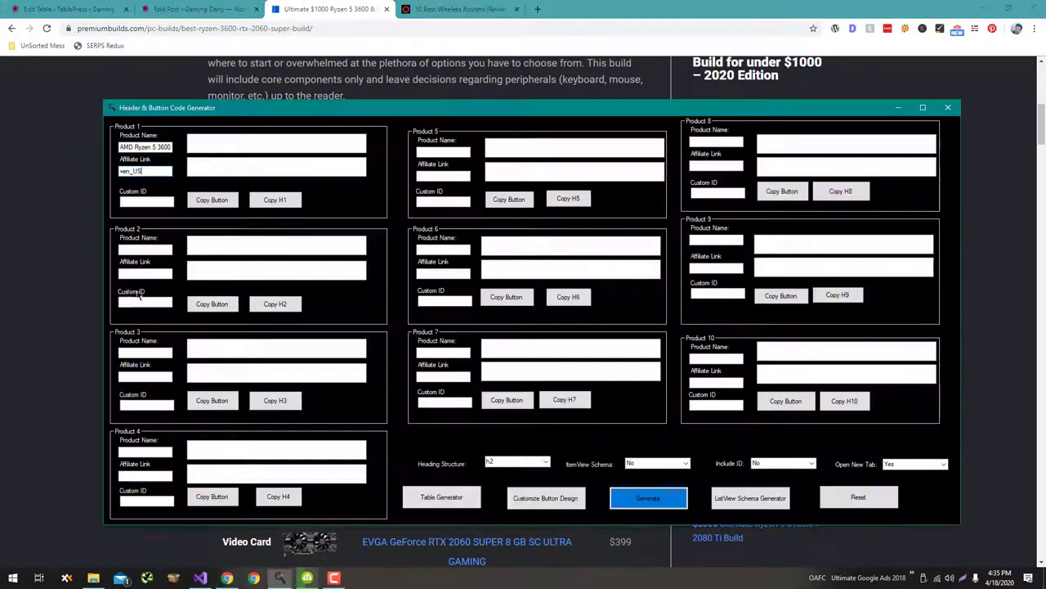
click(139, 249)
key(ctrl+v)
- Copy the AMD Wraith Stealth Box Cooler link address from the parts list into Product 2's affiliate link
key(alt+Tab)
click(433, 352)
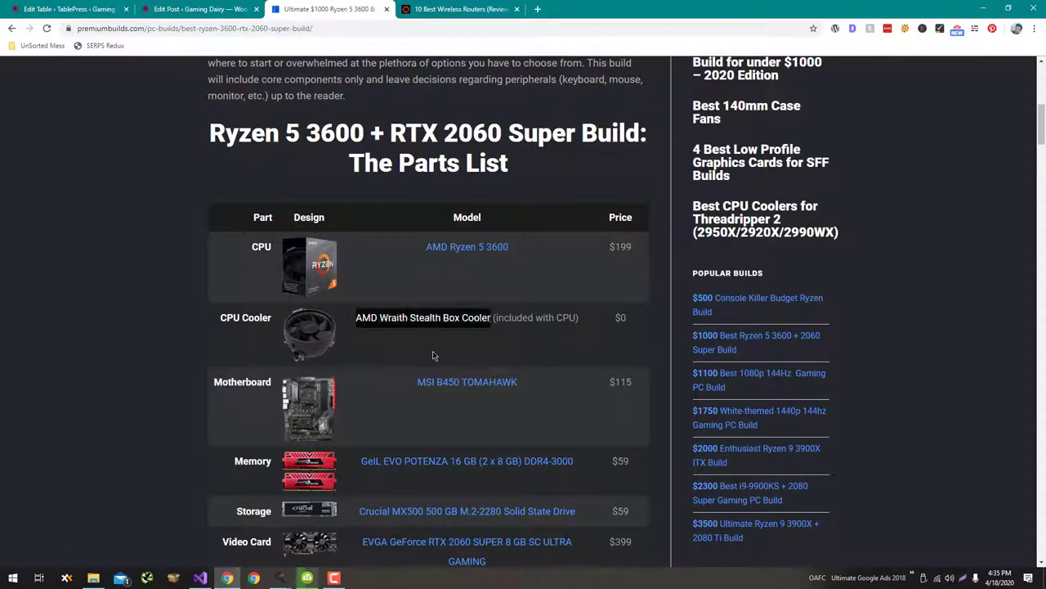
right_click(429, 321)
click(467, 388)
key(alt+Tab)
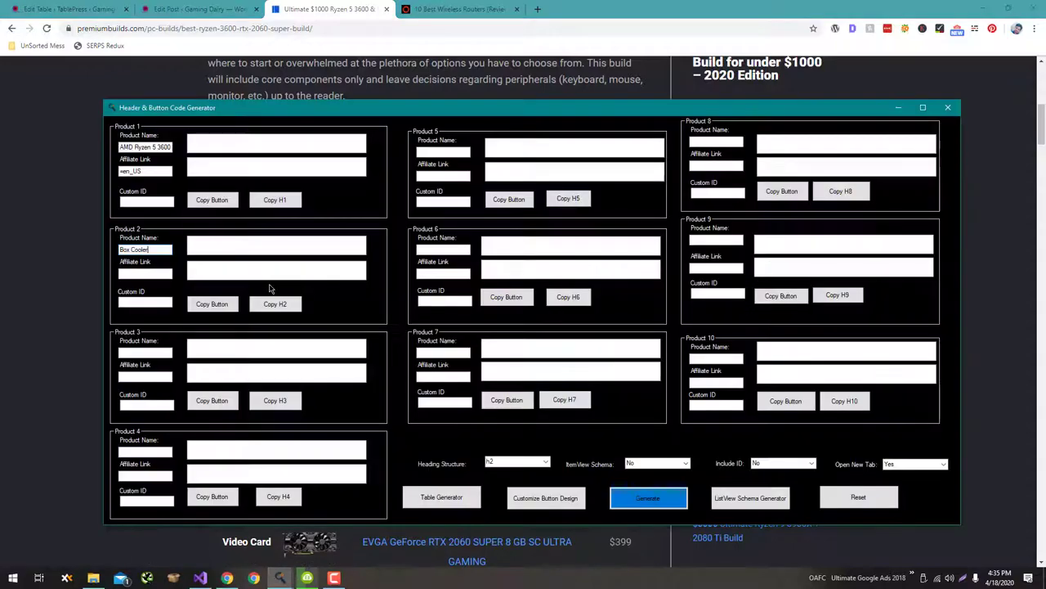
click(154, 270)
key(ctrl+v)
- Copy the motherboard name MSI B450 TOMAHAWK from the parts list into Product 3's product name
key(alt+Tab)
scroll(433, 278, down, 4)
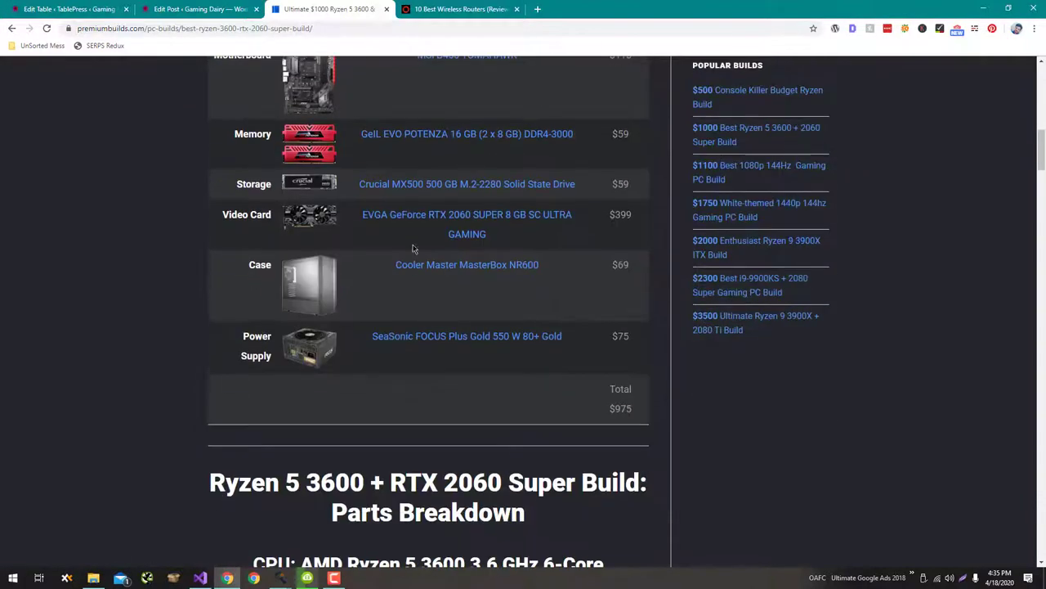
scroll(412, 238, up, 3)
drag(407, 277, 524, 274)
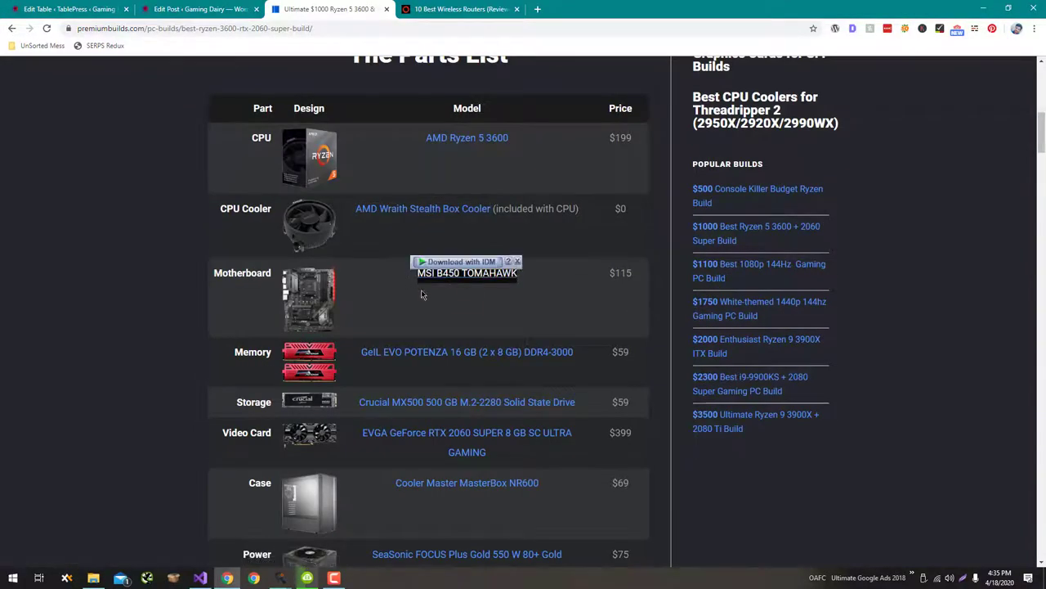
key(alt+Tab)
click(147, 352)
key(ctrl+v)
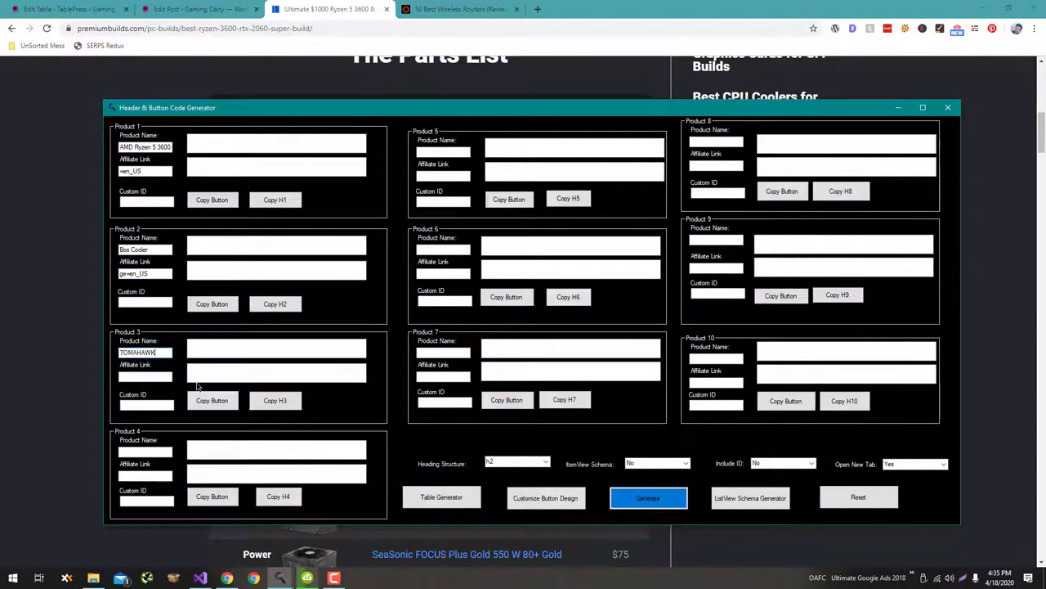
- Copy the MSI B450 TOMAHAWK link address from the parts list into Product 3's affiliate link
key(alt+Tab)
right_click(451, 273)
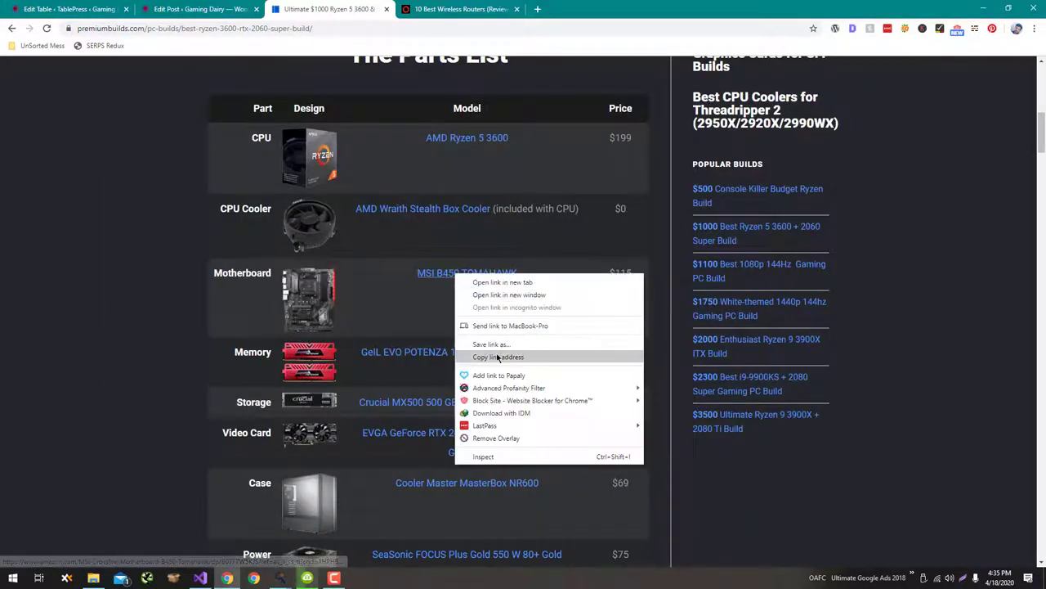
click(491, 356)
key(alt+Tab)
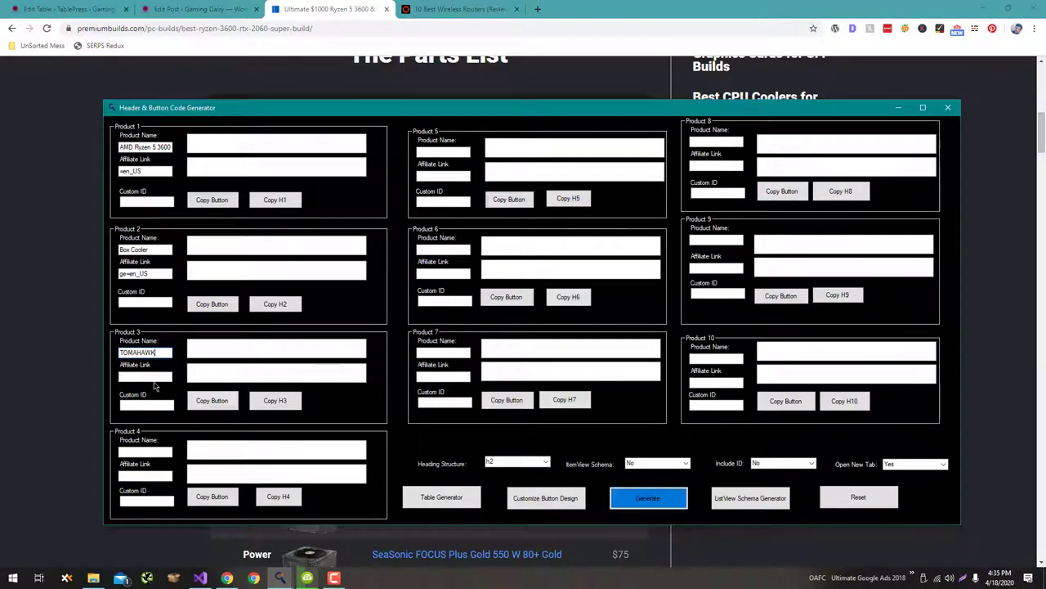
key(ctrl+v)
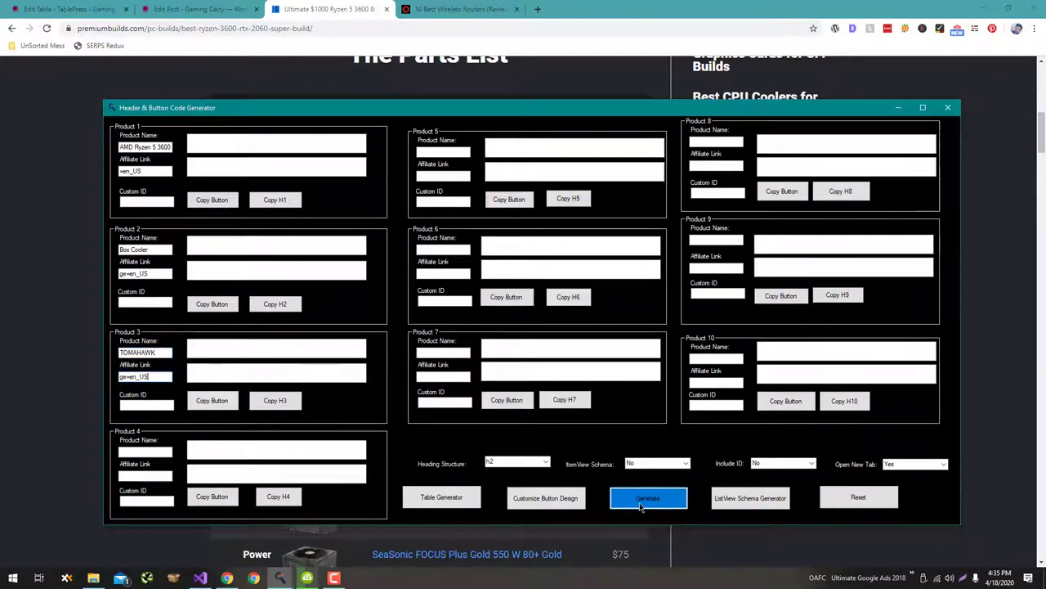
- Set ItemView Schema to Yes for the product heading and button code
click(685, 466)
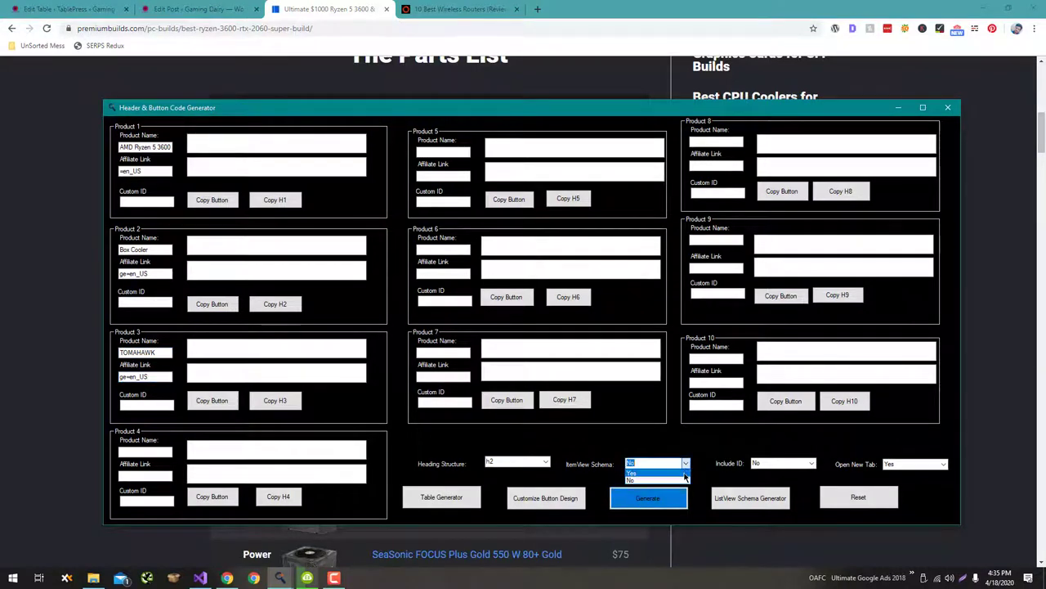
click(688, 474)
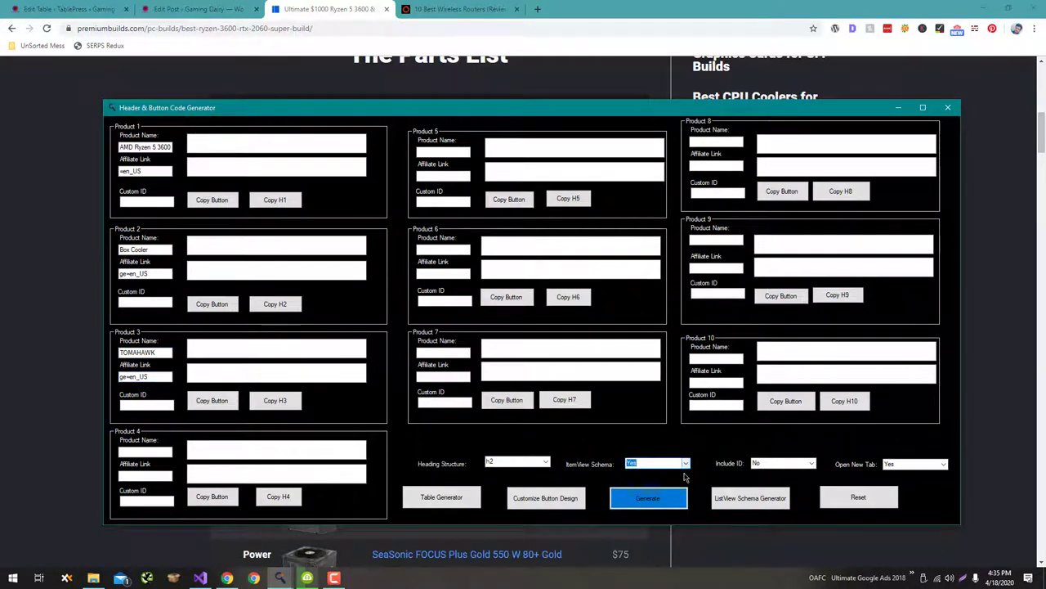
- Set the heading structure to h3 and Include ID to SEO-Optimized, and generate the heading and button code for the three products
click(545, 463)
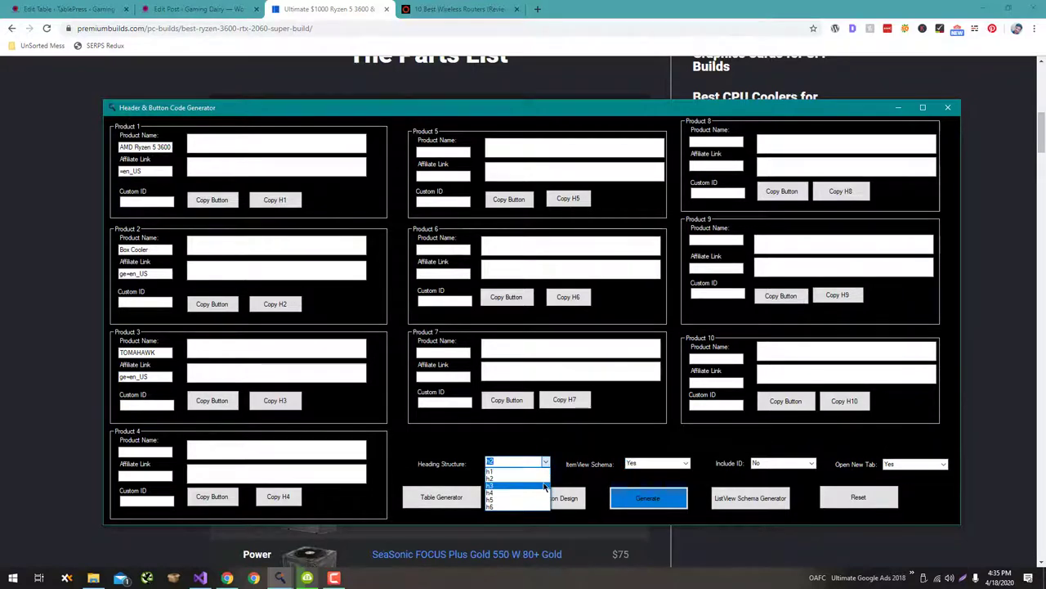
click(544, 486)
click(813, 464)
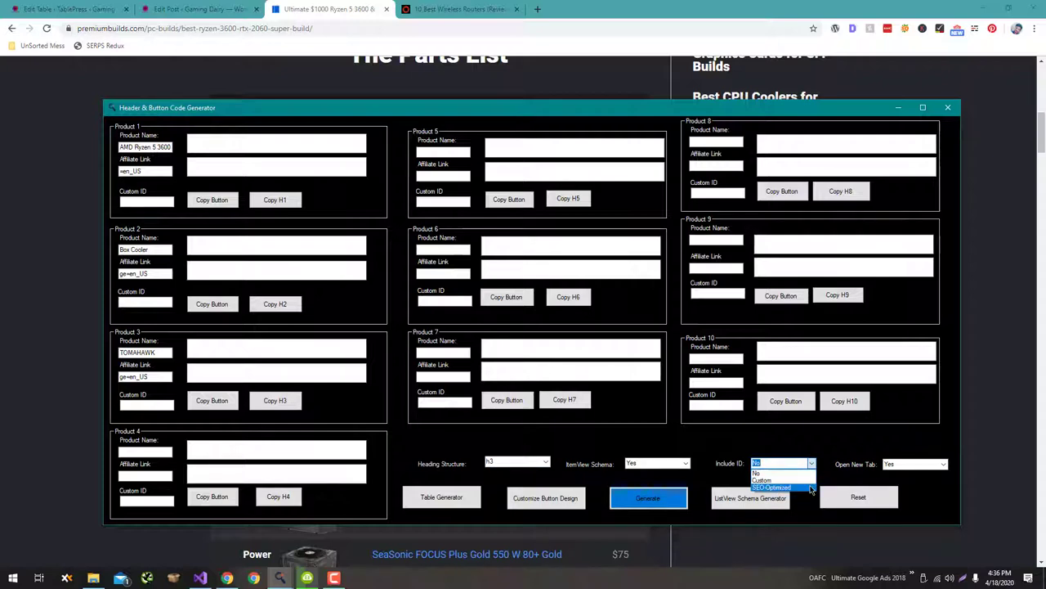
click(812, 488)
click(648, 497)
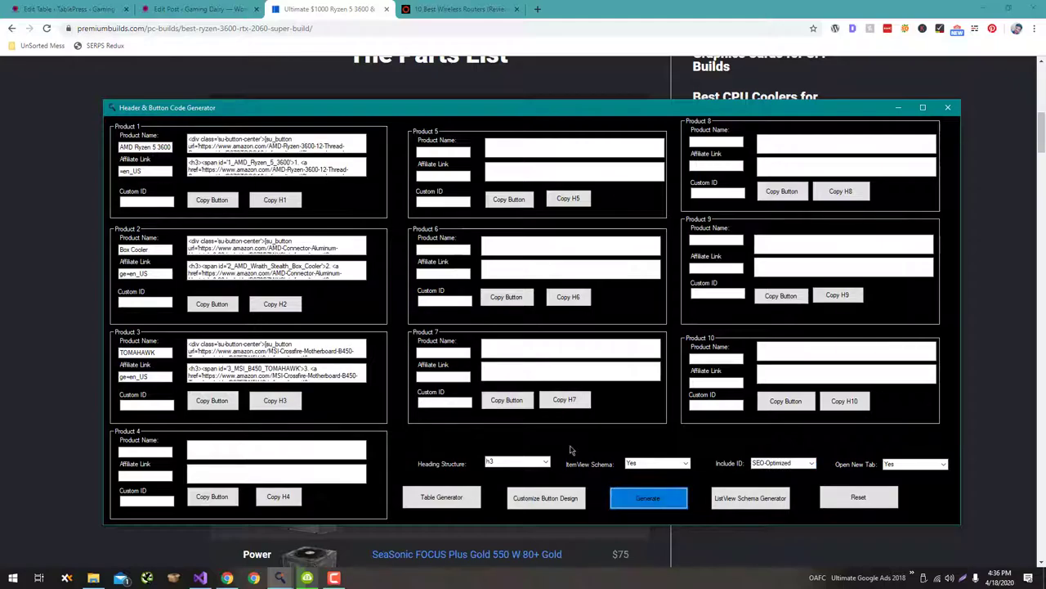
- Switch to the WordPress post editor and replace the empty heading block's HTML with Product 1's generated AMD Ryzen 5 3600 heading code
click(230, 6)
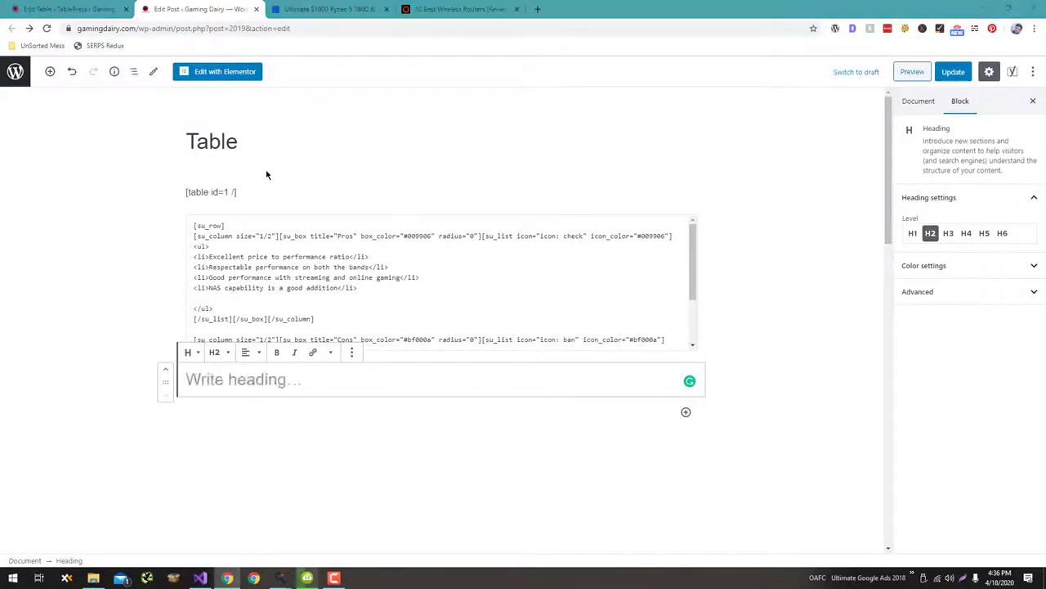
key(alt+Tab)
key(alt+Tab)
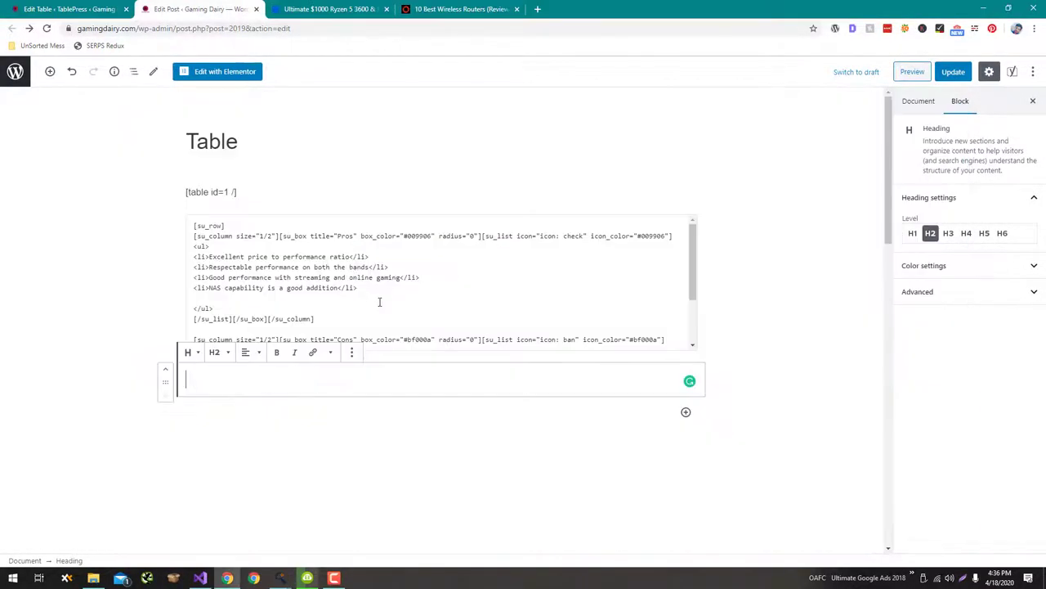
click(351, 353)
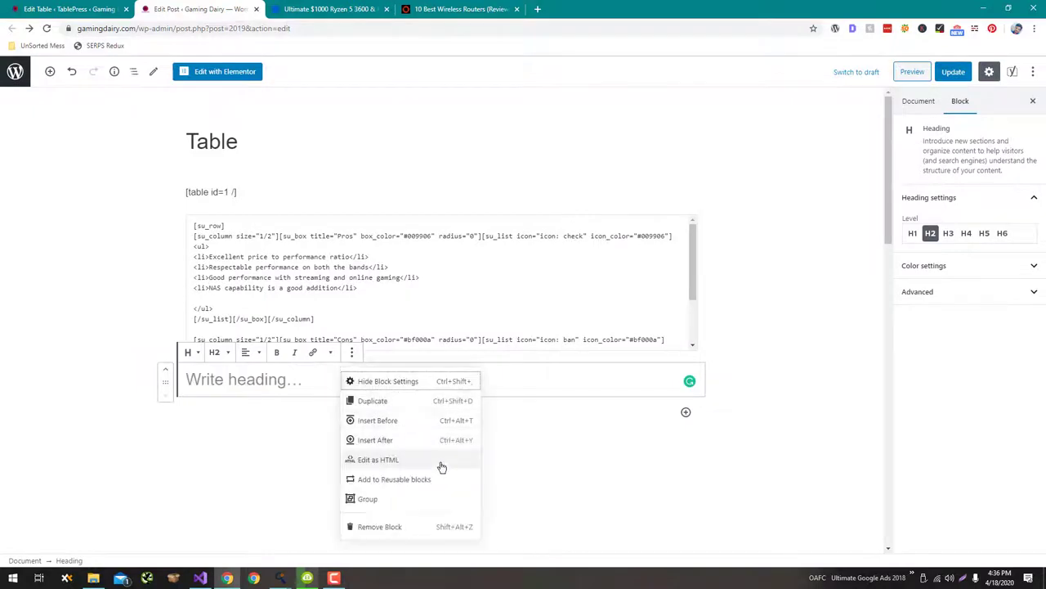
click(435, 458)
key(alt+Tab)
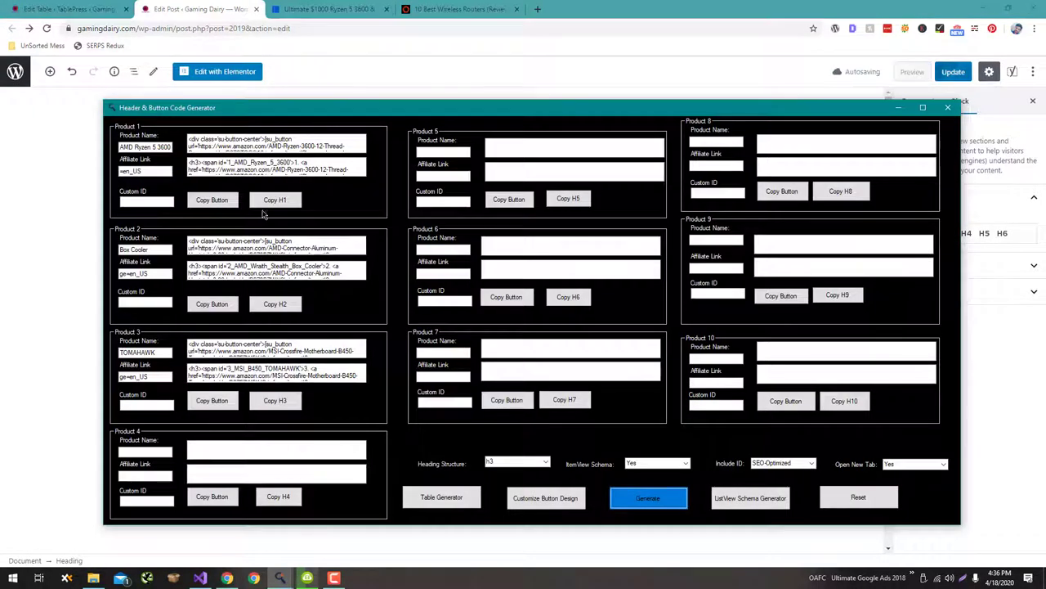
click(266, 204)
key(alt+Tab)
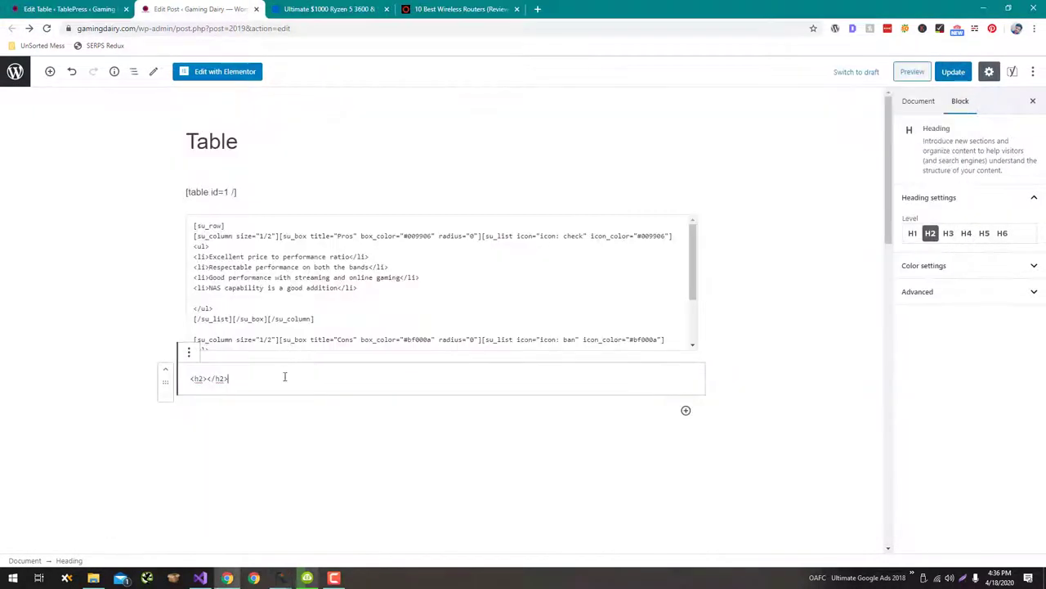
triple_click(284, 376)
key(ctrl+v)
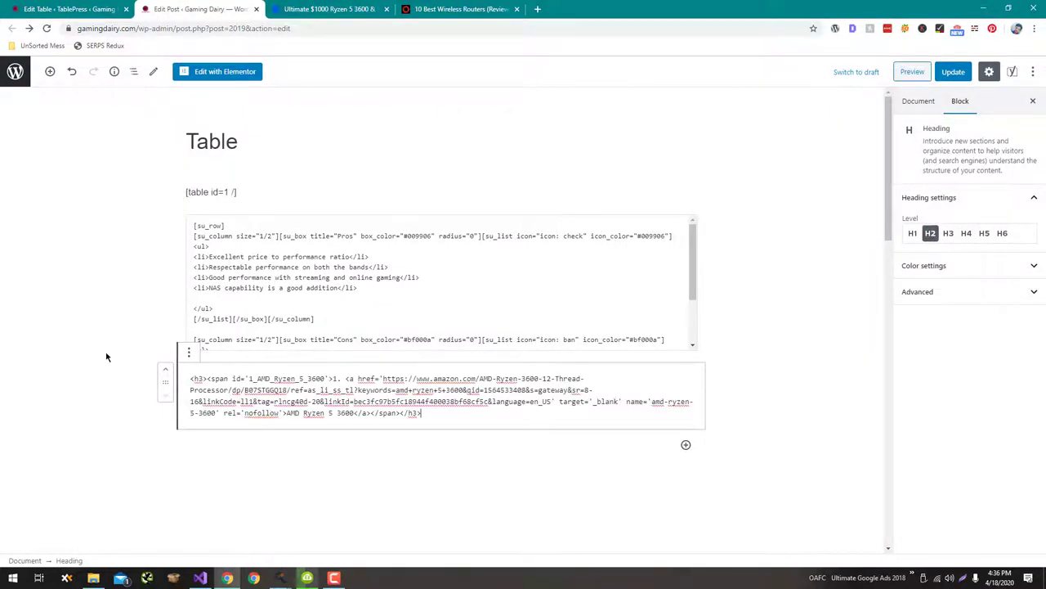
key(alt+Tab)
key(alt+Tab)
click(457, 448)
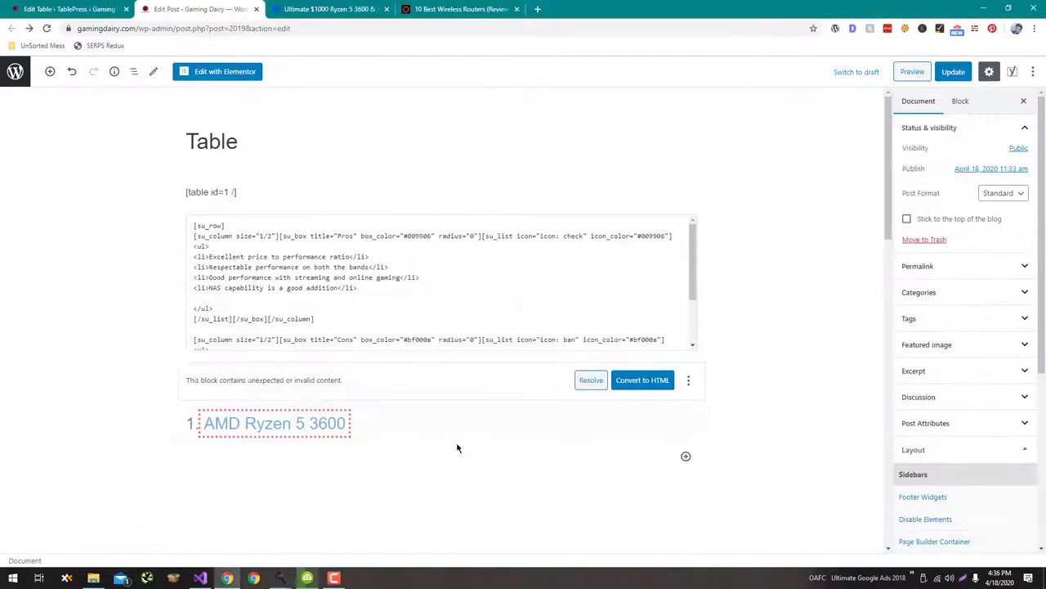
- Convert the invalid AMD Ryzen 5 3600 heading block to a Custom HTML block
scroll(363, 384, down, 1)
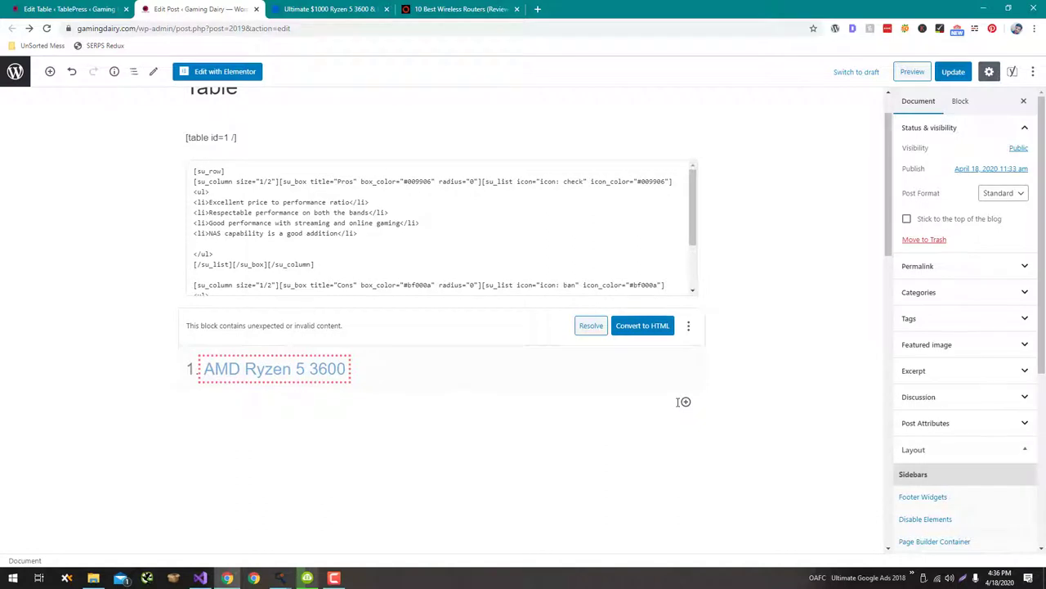
click(686, 402)
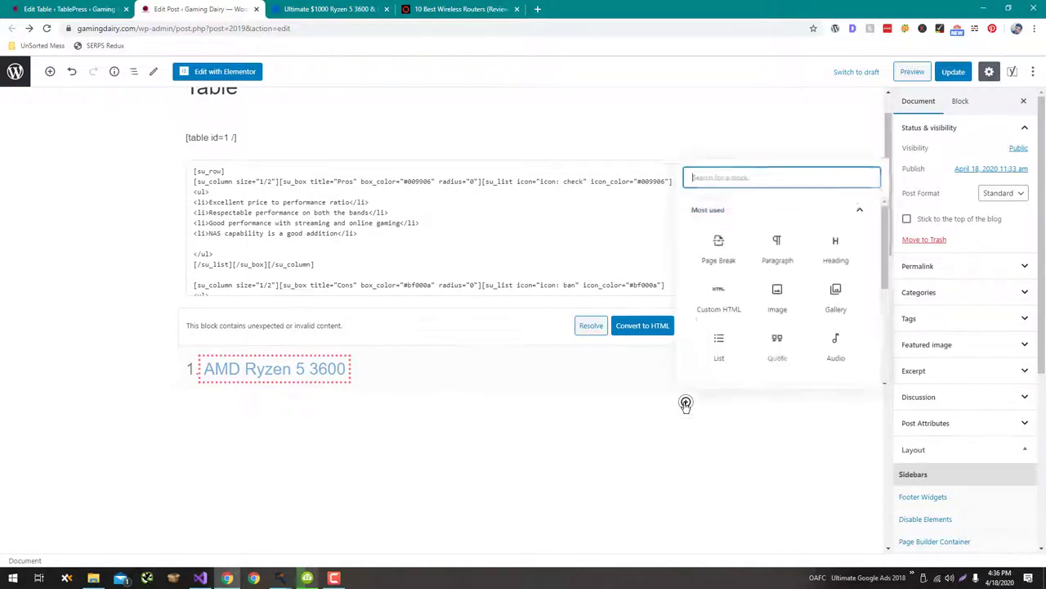
click(632, 332)
click(633, 331)
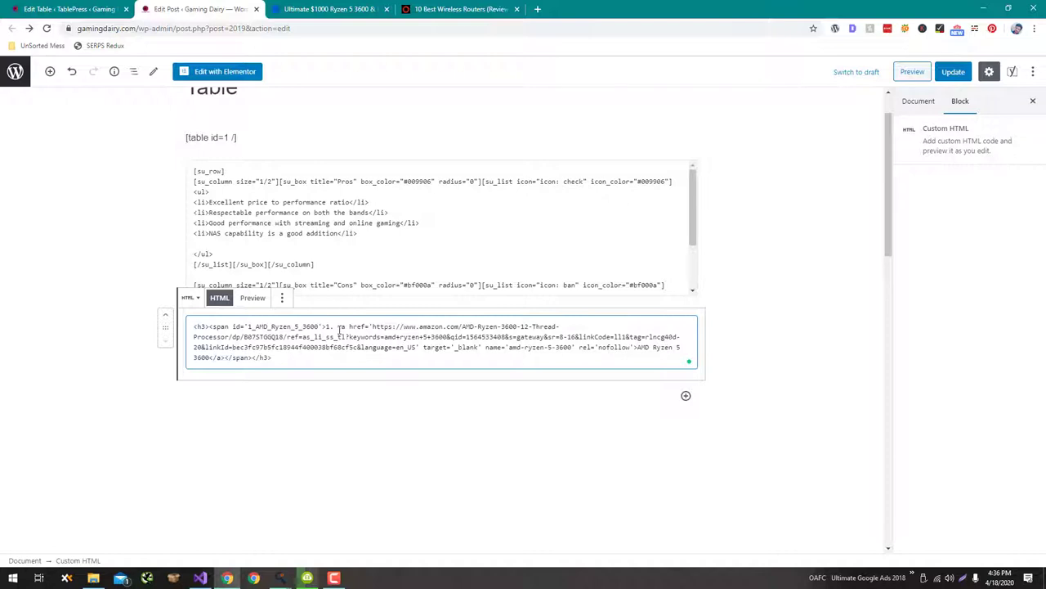
- Add a Custom HTML block below the AMD Ryzen 5 3600 heading containing Product 1's generated button code
click(490, 398)
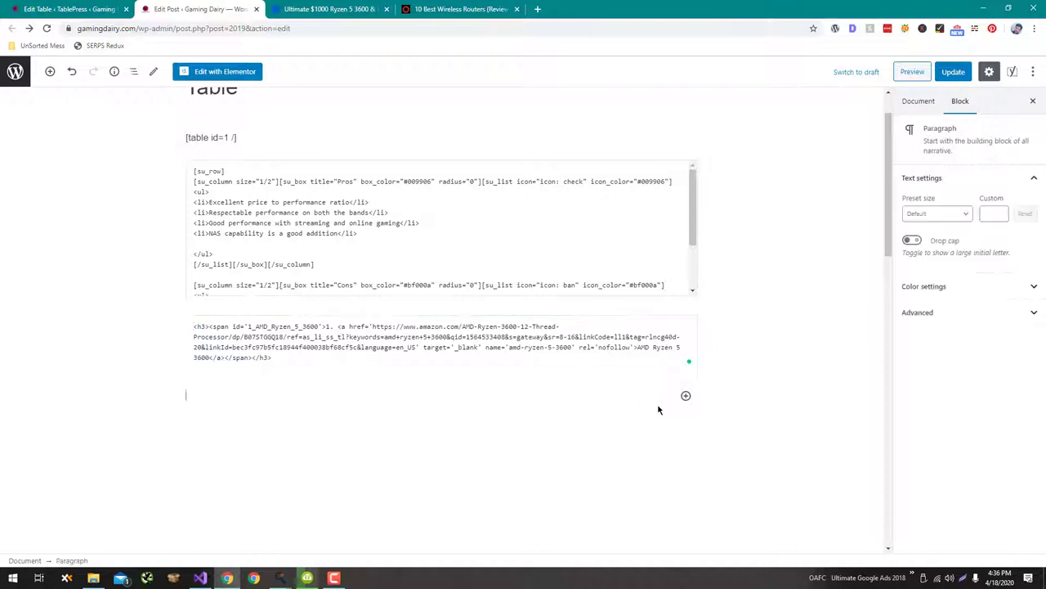
click(686, 397)
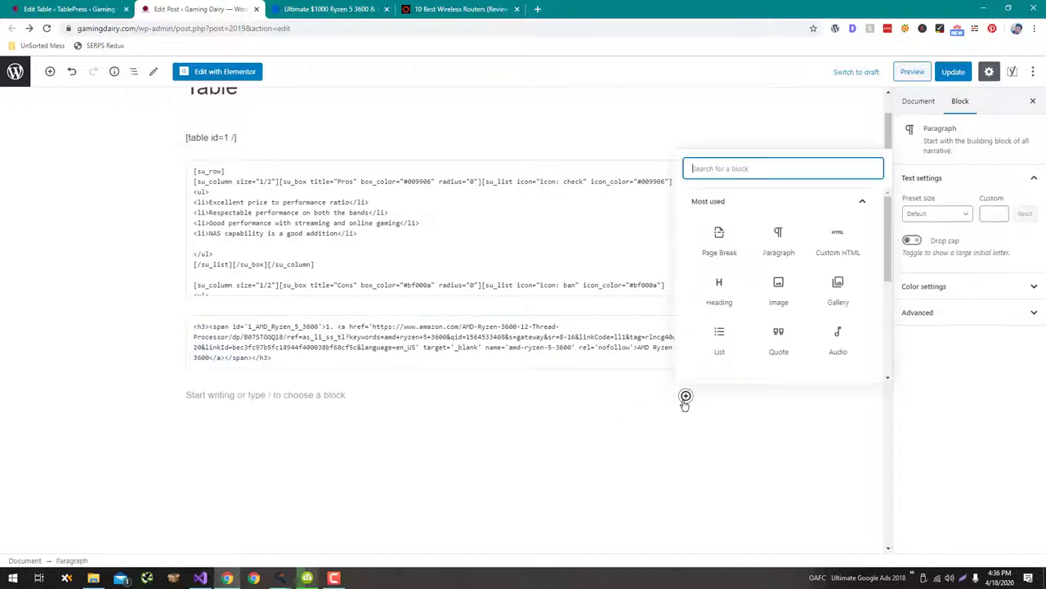
click(837, 237)
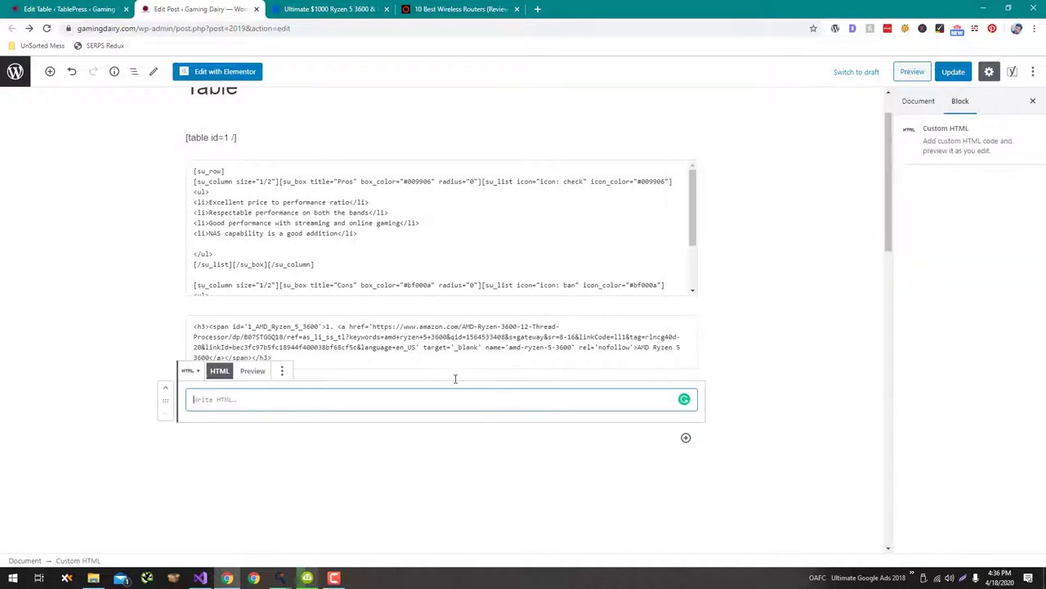
key(alt+Tab)
click(212, 199)
key(alt+Tab)
key(ctrl+v)
- Add a Custom HTML block below the first buy button containing Product 2's generated AMD Wraith Stealth Box Cooler heading code
scroll(717, 444, down, 2)
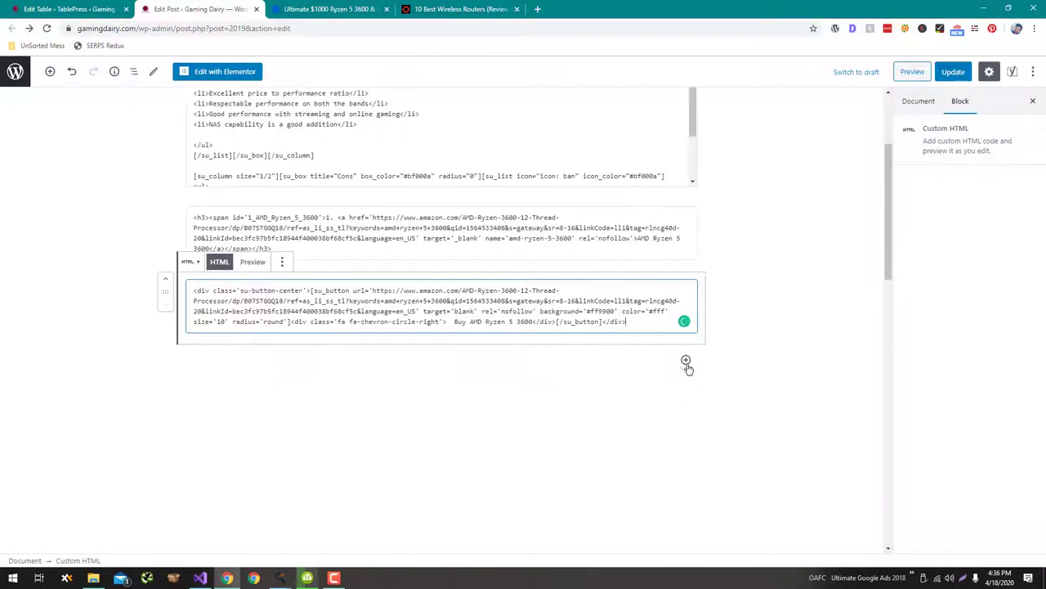
click(686, 361)
text(html)
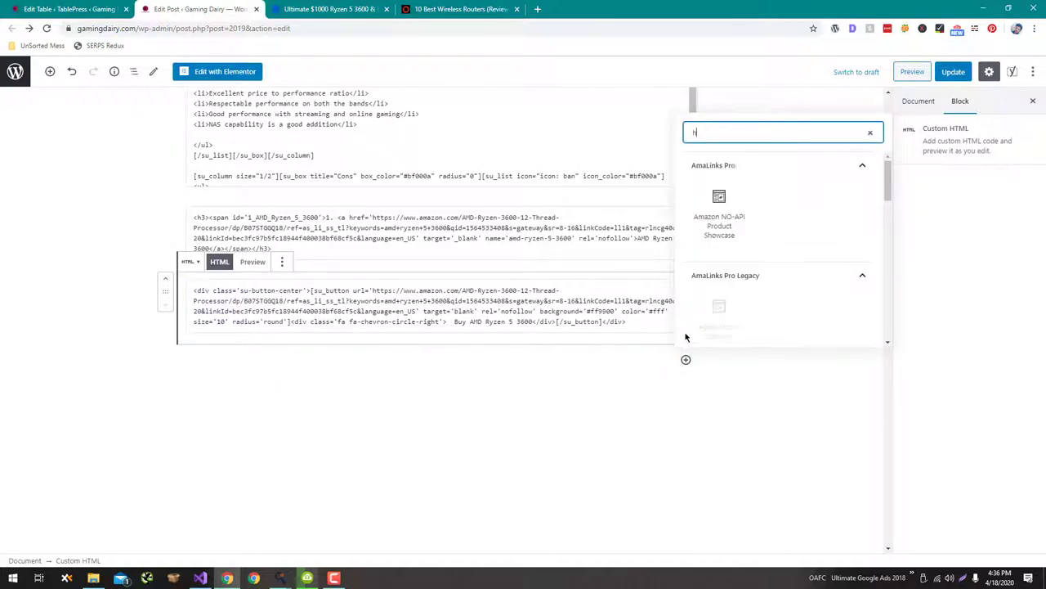
click(712, 264)
key(alt+Tab)
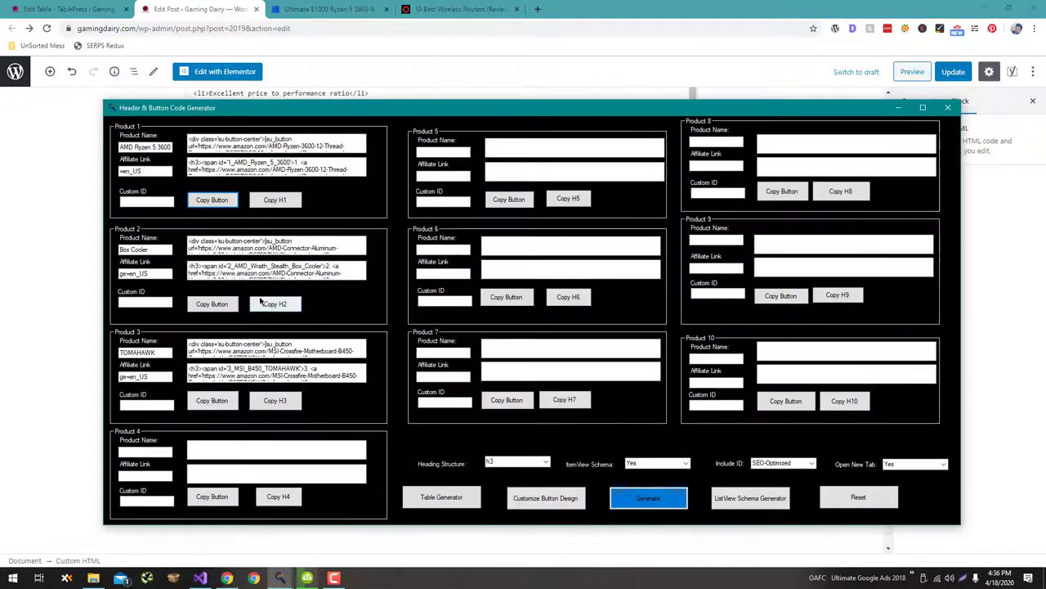
click(271, 304)
key(alt+Tab)
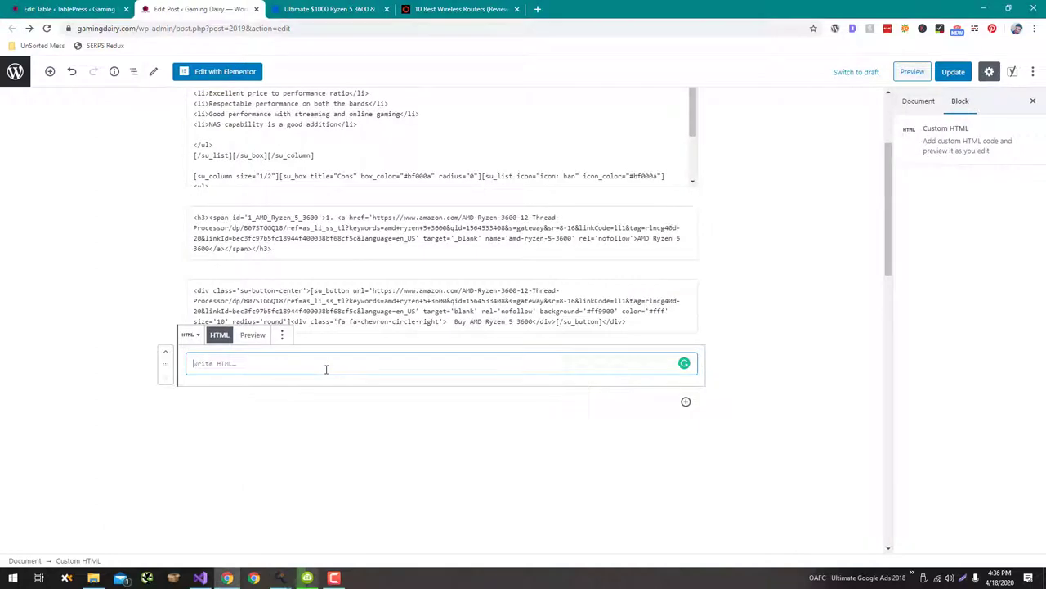
key(ctrl+v)
- Add a Custom HTML block below the AMD Wraith Stealth Box Cooler heading containing Product 2's generated button code
key(alt+Tab)
click(212, 303)
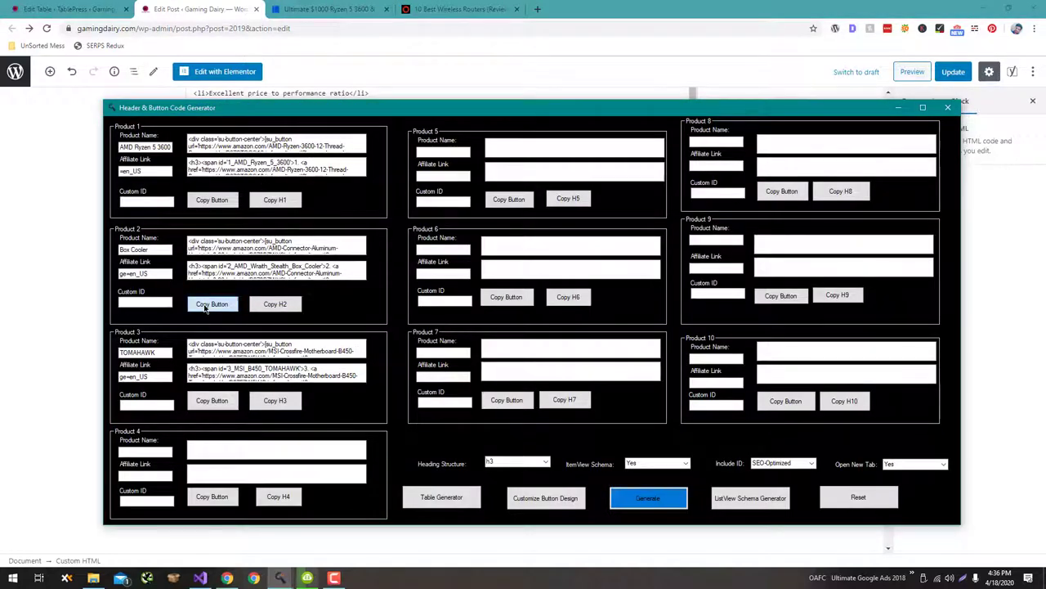
key(alt+Tab)
click(686, 442)
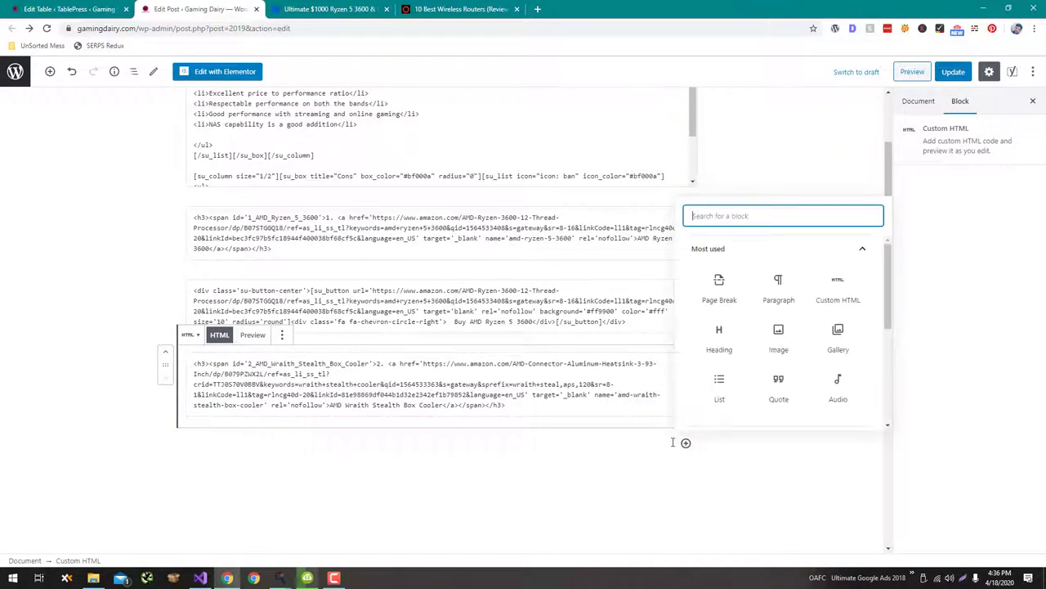
text(but)
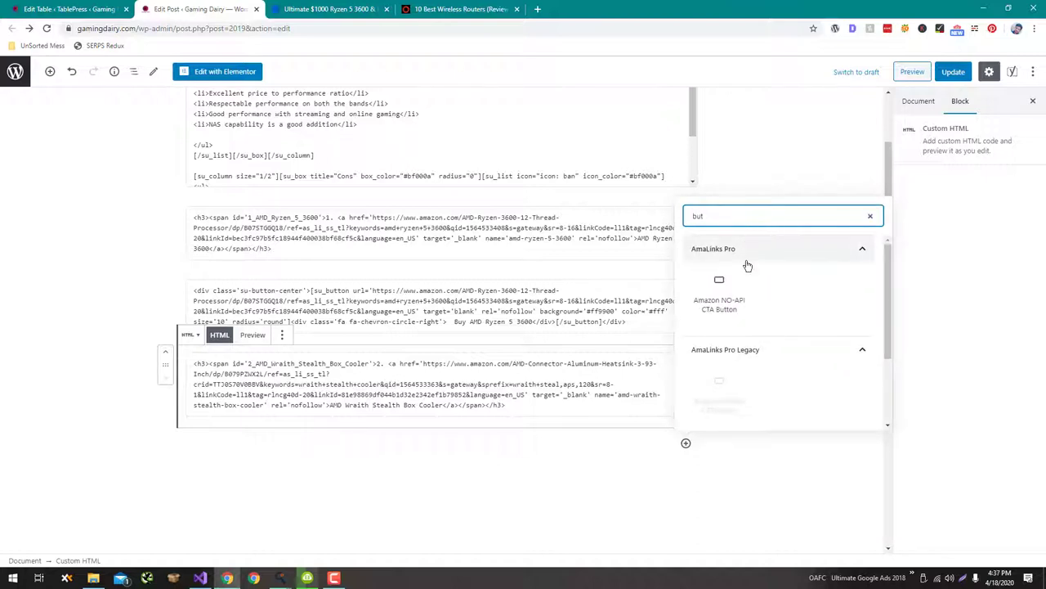
key(BackSpace)
key(BackSpace)
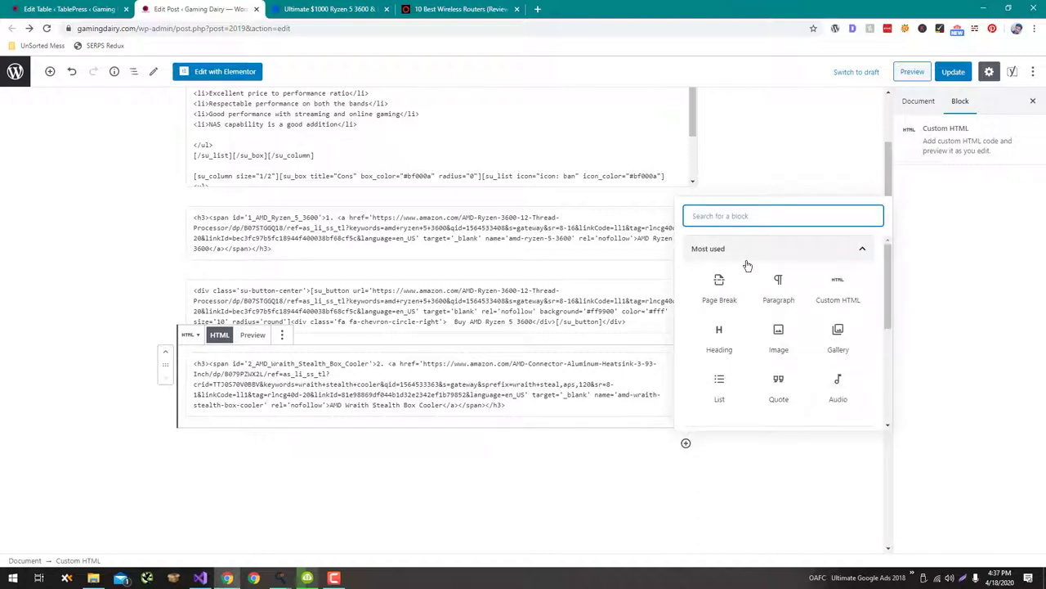
click(836, 286)
key(ctrl+v)
- Add a Custom HTML block at the end of the post containing Product 3's generated MSI B450 TOMAHAWK heading code
key(alt+Tab)
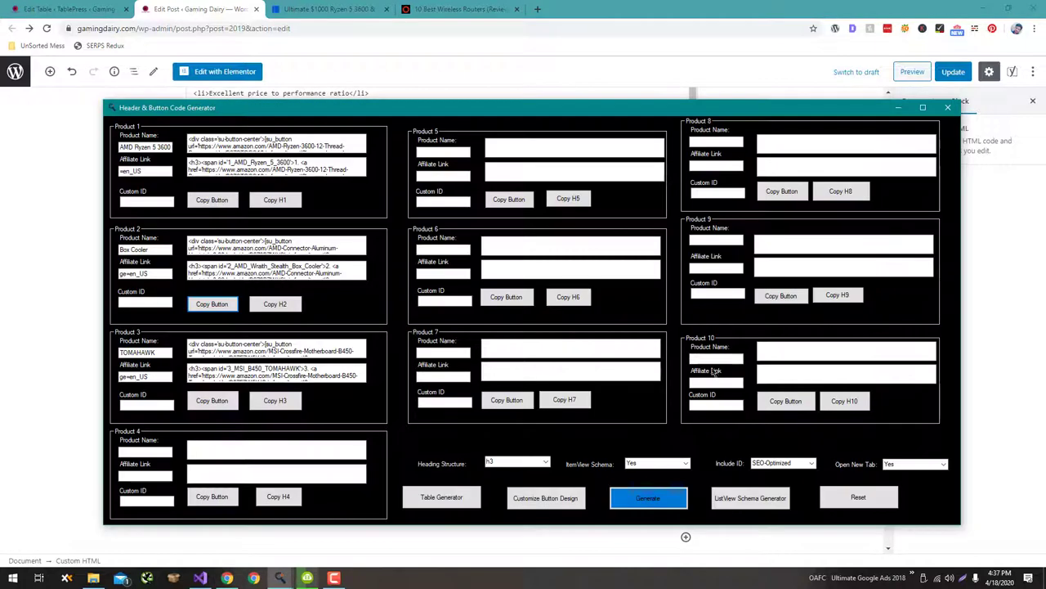
click(260, 405)
key(alt+Tab)
scroll(661, 425, down, 3)
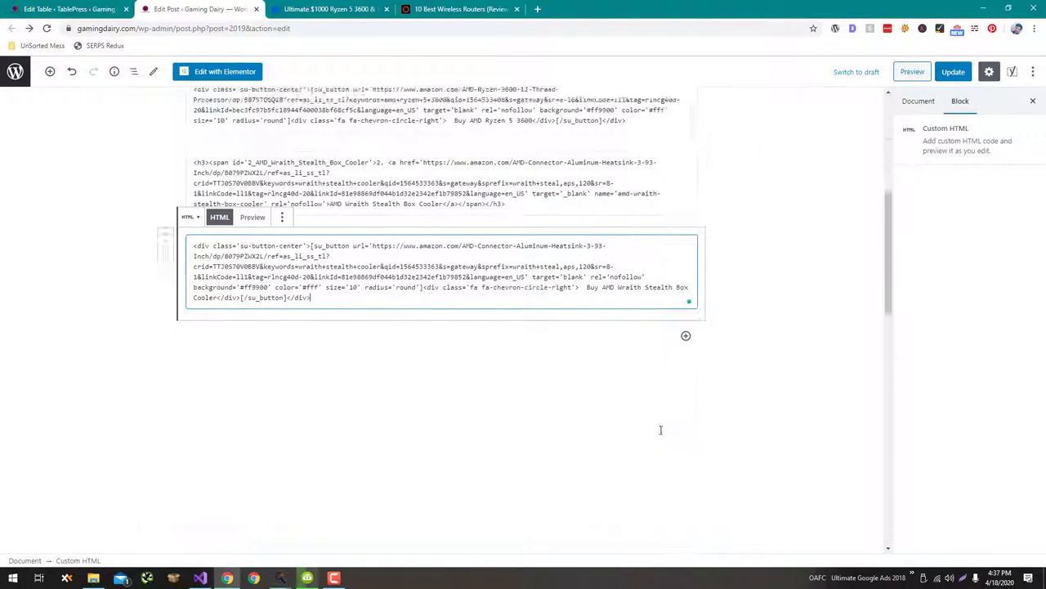
click(686, 319)
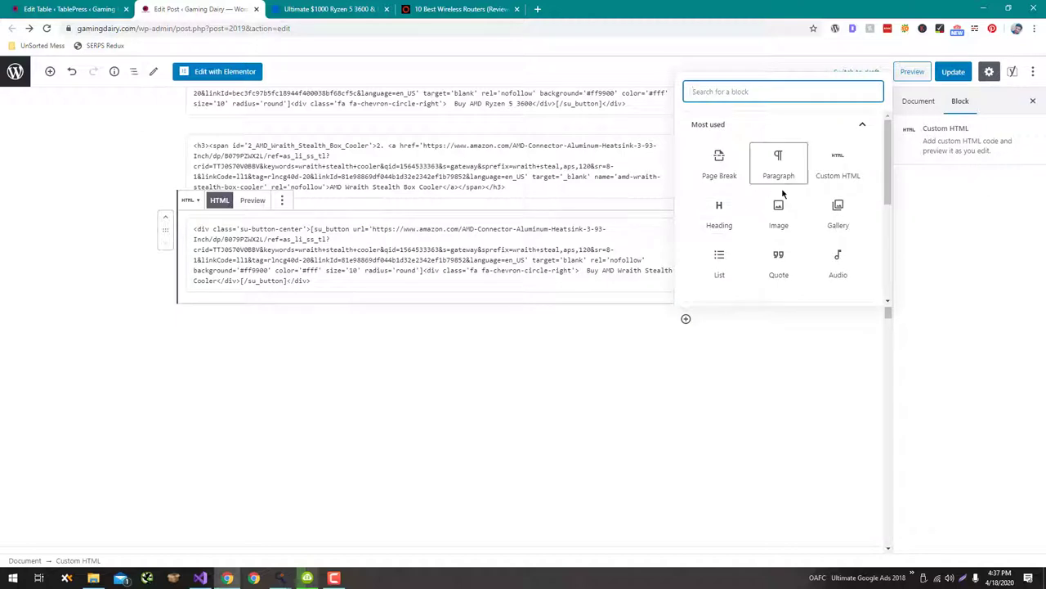
click(838, 165)
key(ctrl+v)
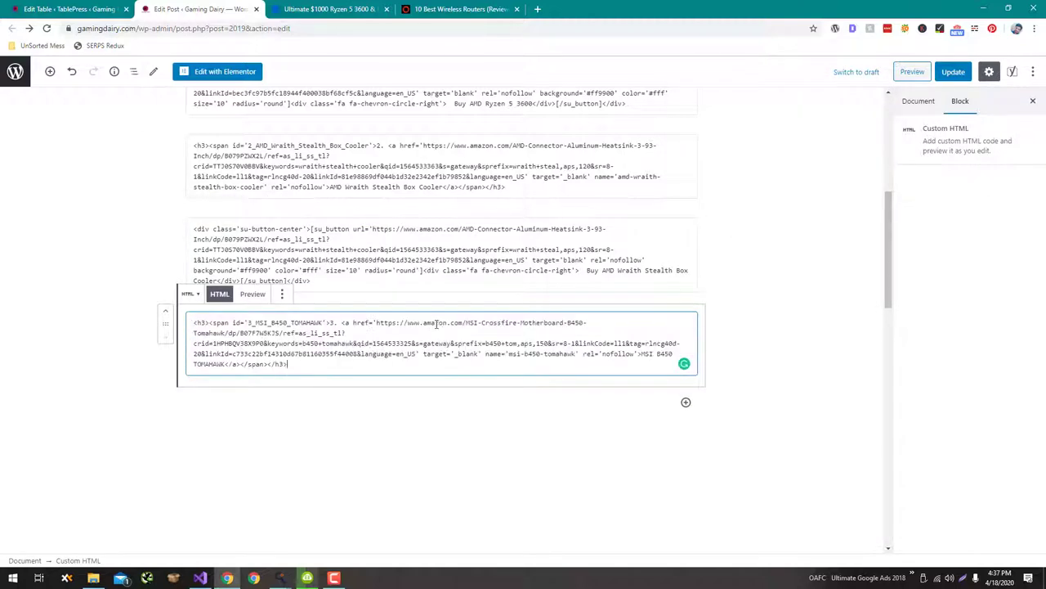
- Add a Custom HTML block below the MSI B450 TOMAHAWK heading containing Product 3's generated button code
click(685, 402)
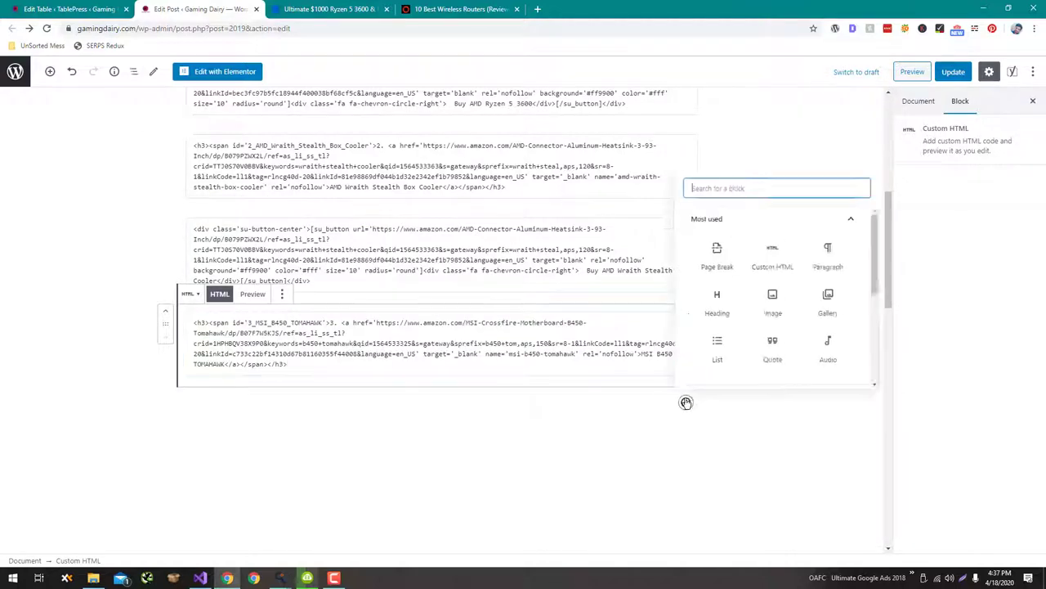
click(791, 238)
key(alt+Tab)
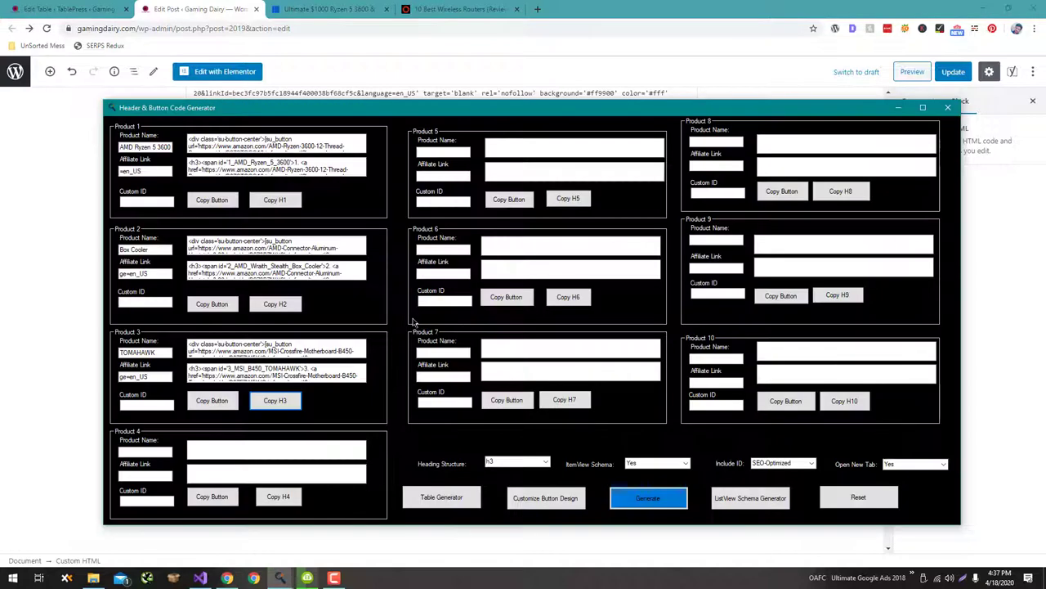
click(212, 399)
key(alt+Tab)
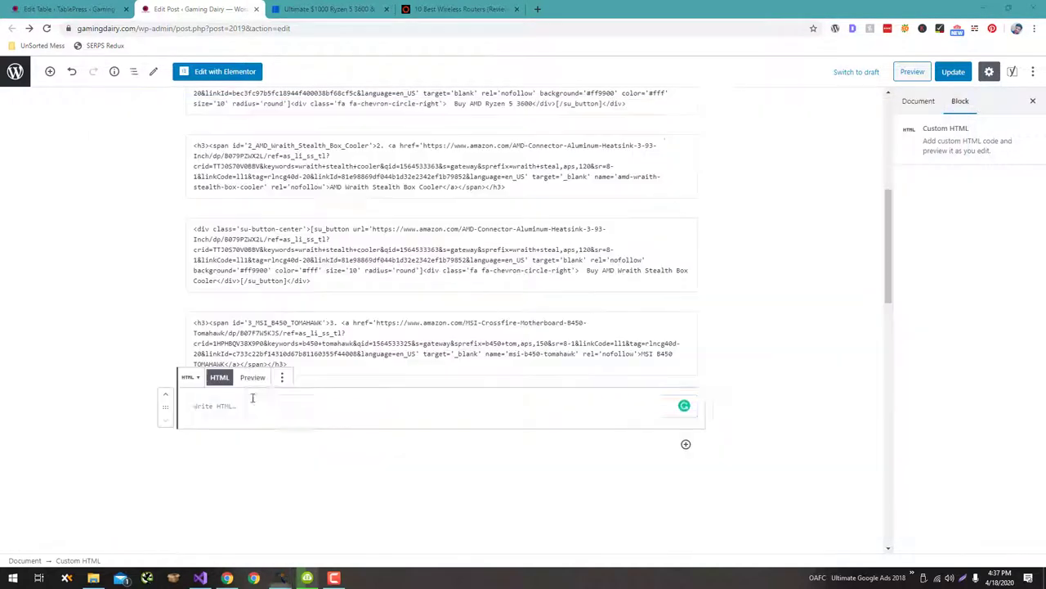
key(ctrl+v)
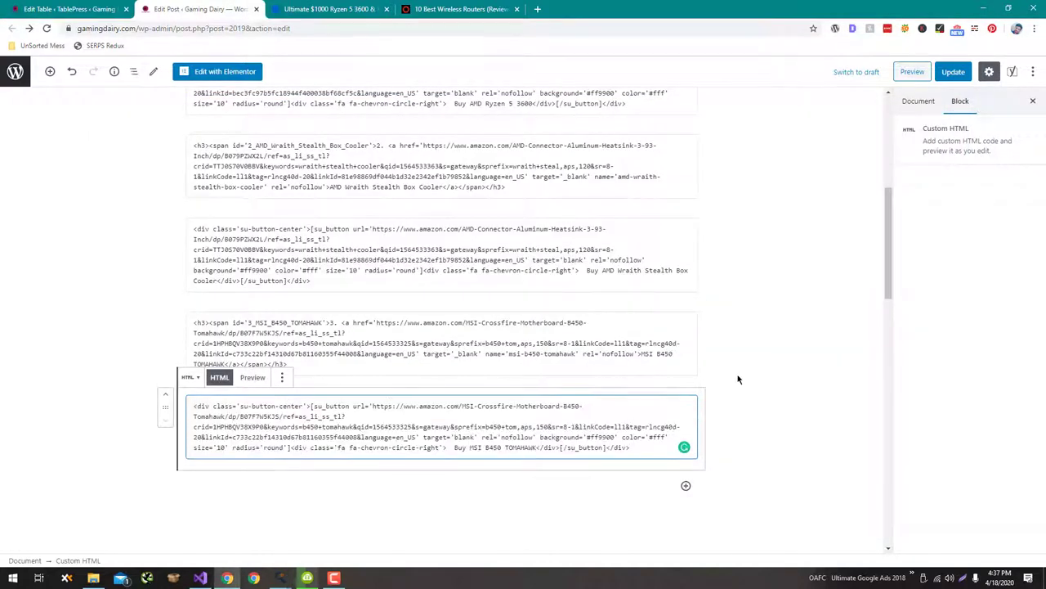
key(alt+Tab)
key(alt+Tab)
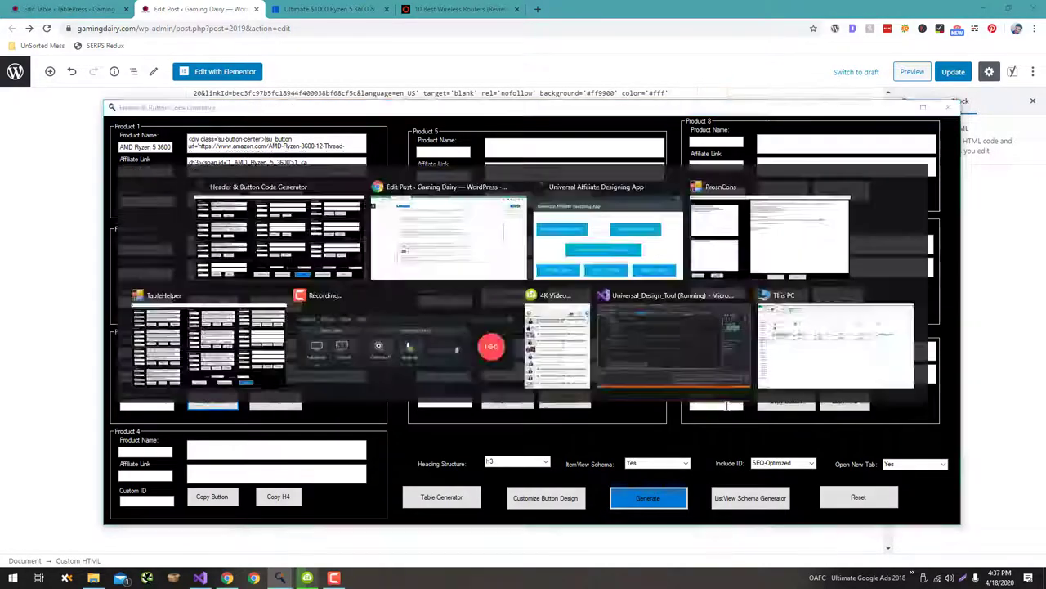
scroll(748, 413, down, 4)
scroll(751, 421, down, 10)
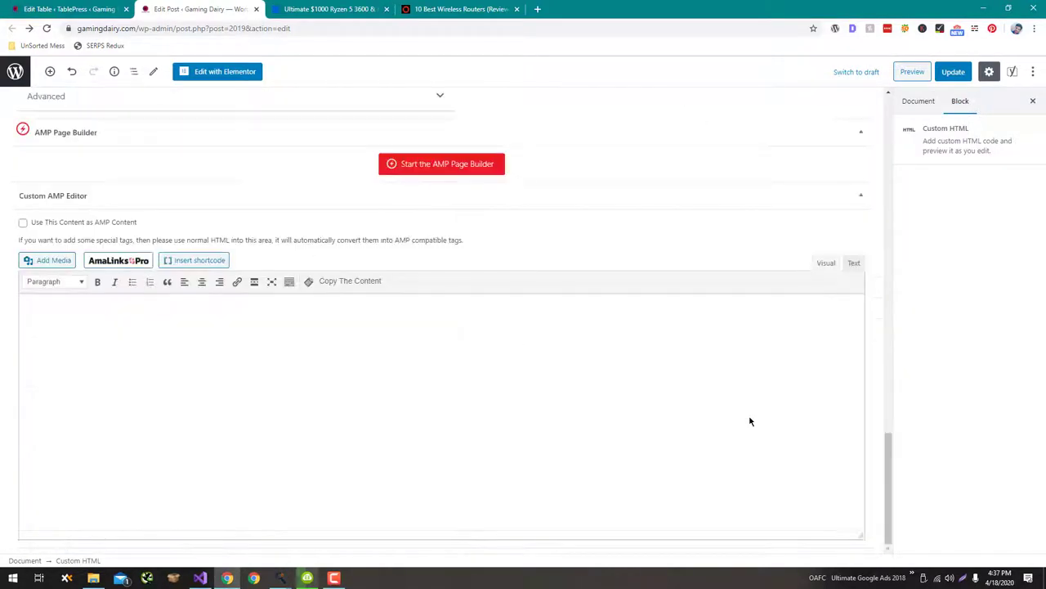
scroll(751, 421, up, 15)
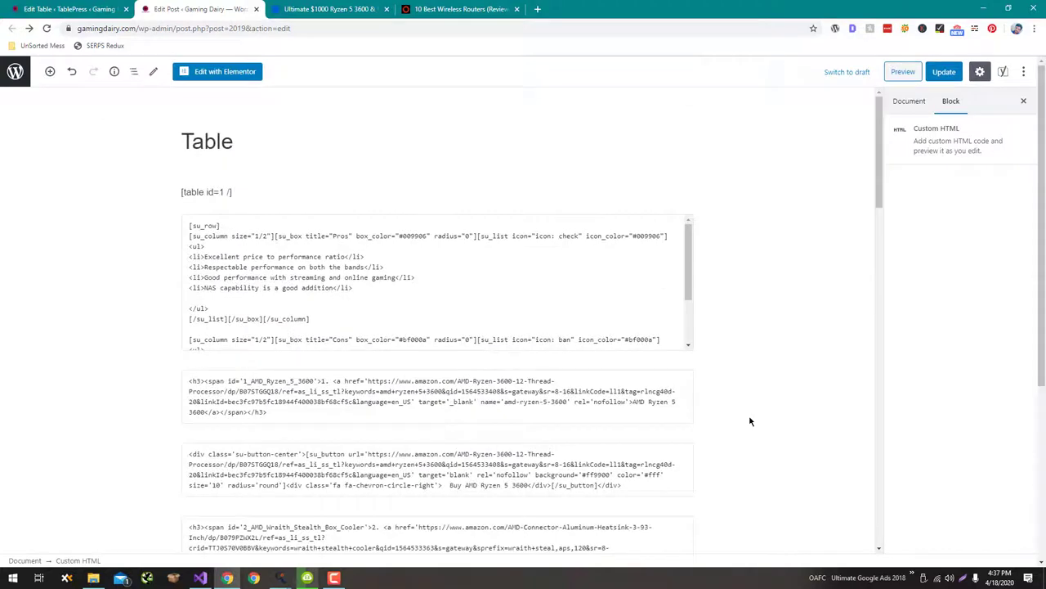
- Update the Table post to save the newly added heading and button blocks
click(837, 292)
key(ctrl+s)
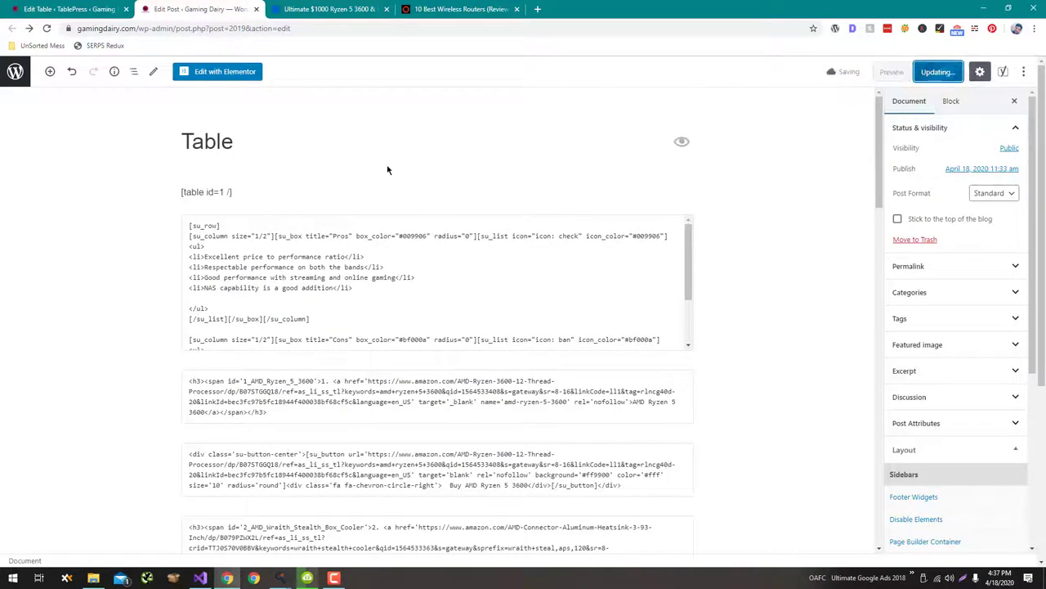
click(327, 9)
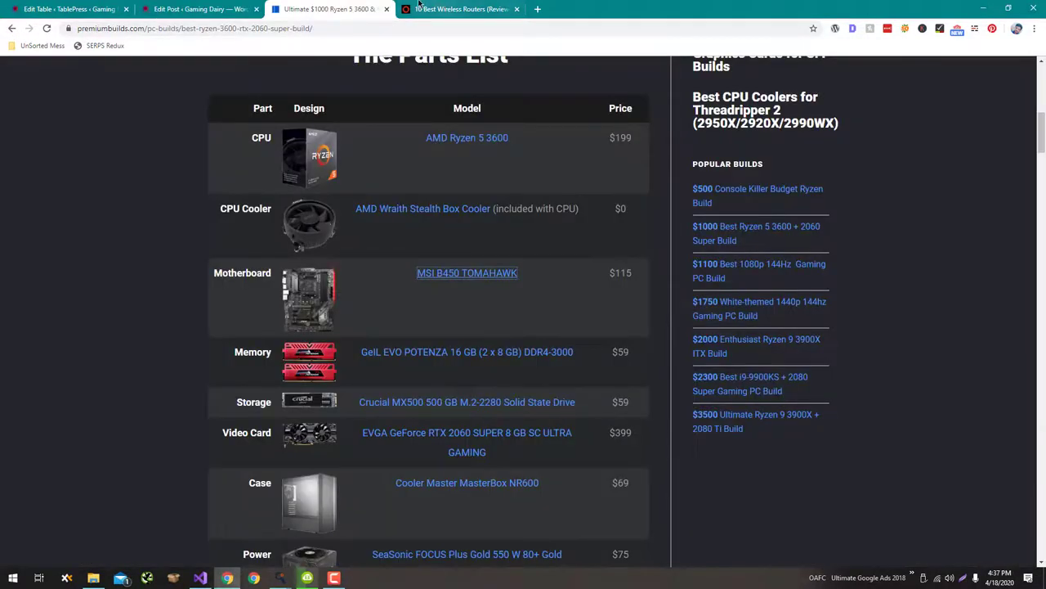
click(445, 9)
click(219, 9)
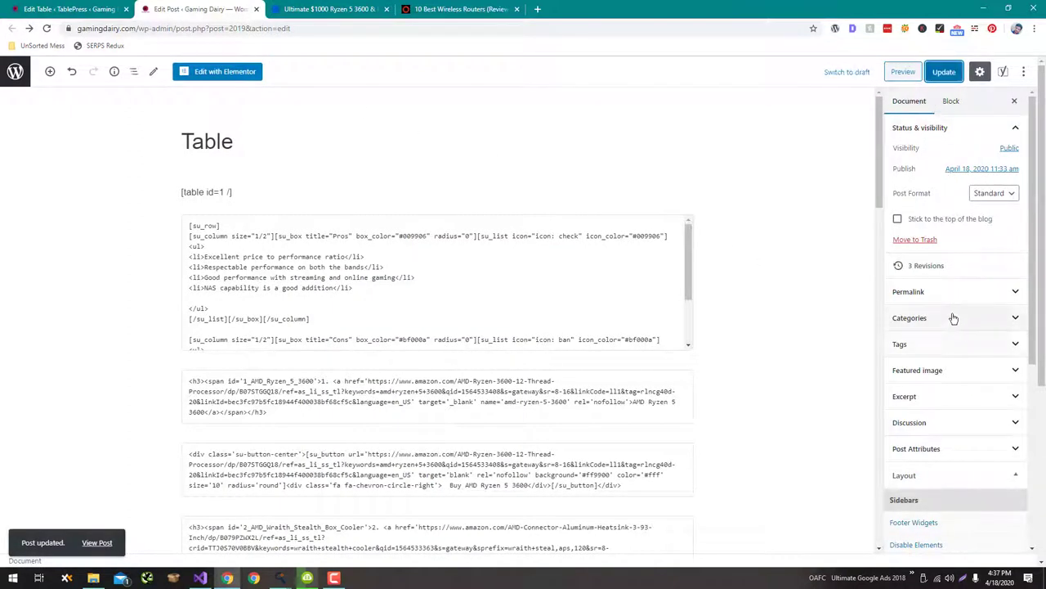
- Open the post's permalink in a new tab and check the parts table, pros and cons box, product headings and buy buttons
click(946, 294)
right_click(947, 385)
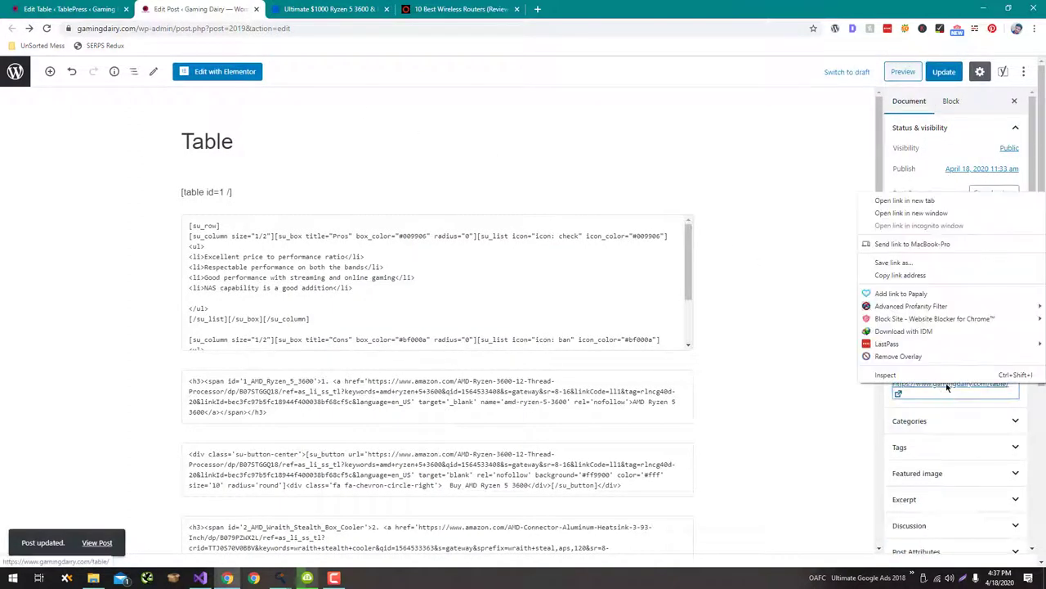
click(907, 200)
click(372, 10)
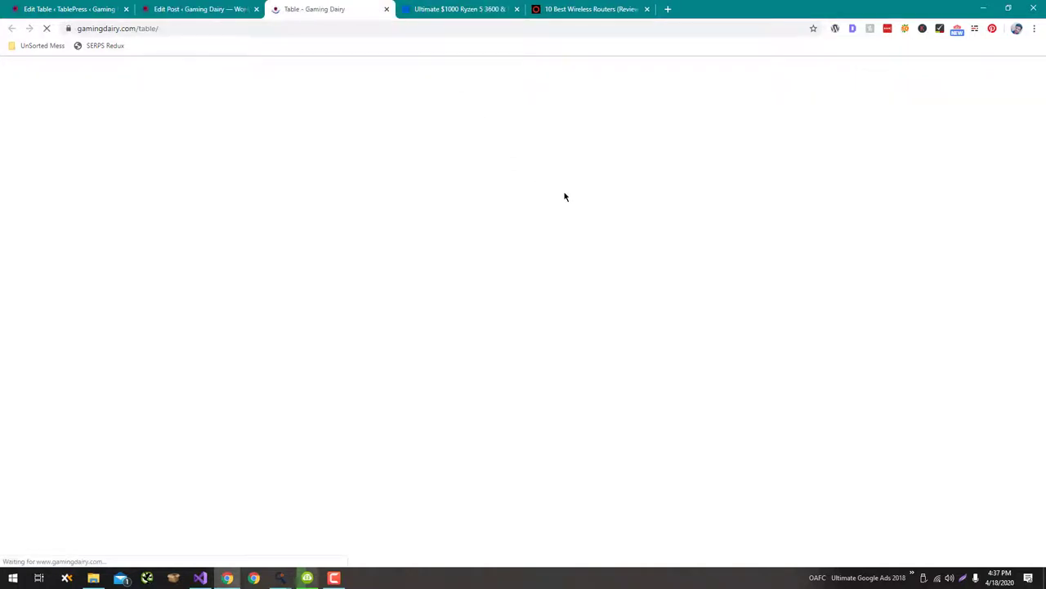
scroll(496, 162, down, 5)
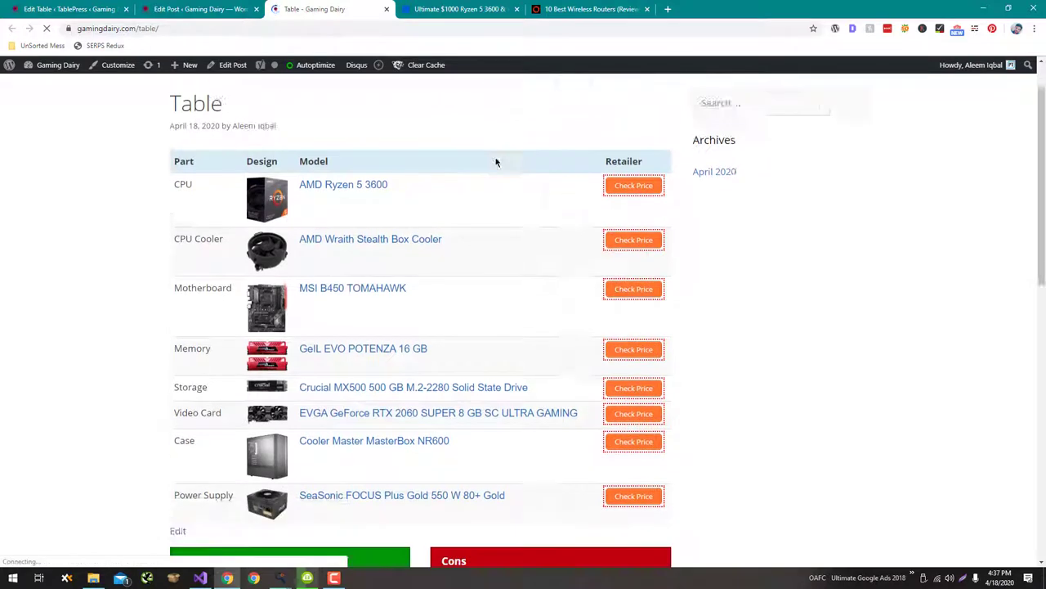
scroll(495, 163, up, 3)
scroll(496, 163, down, 3)
scroll(495, 163, down, 1)
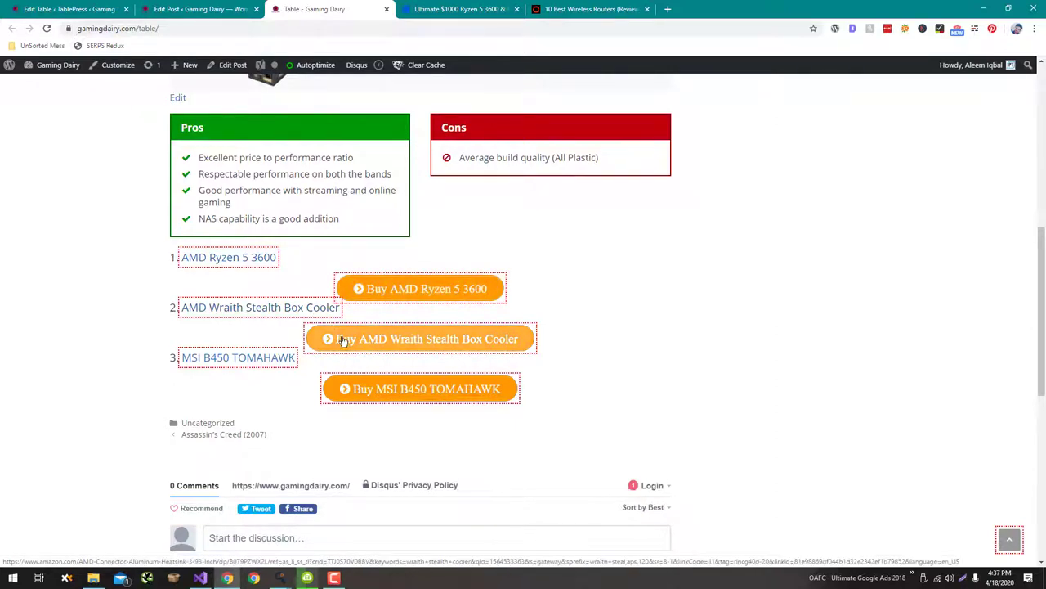
key(alt+Tab)
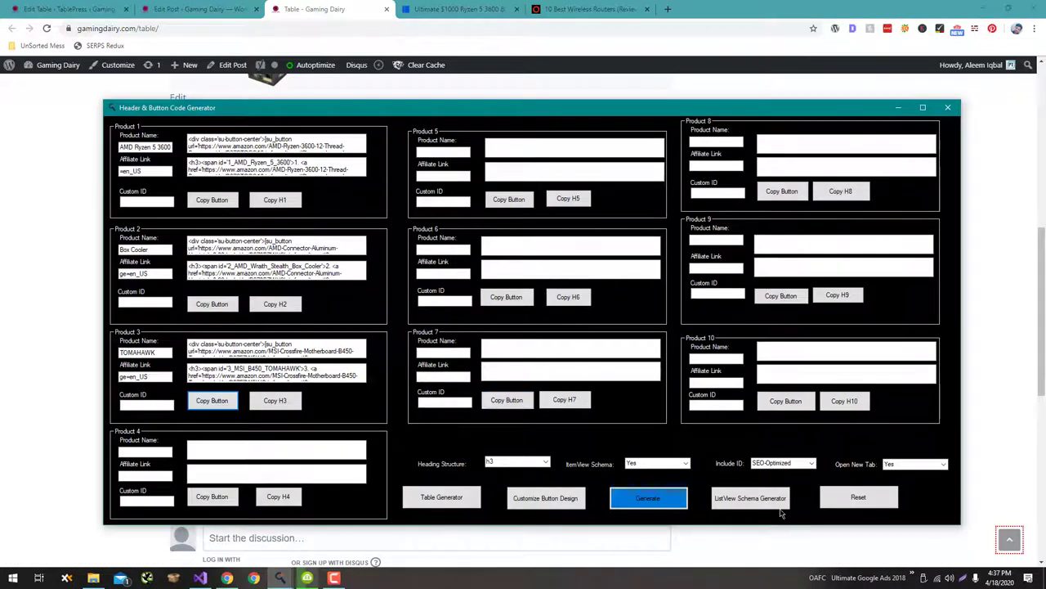
click(751, 498)
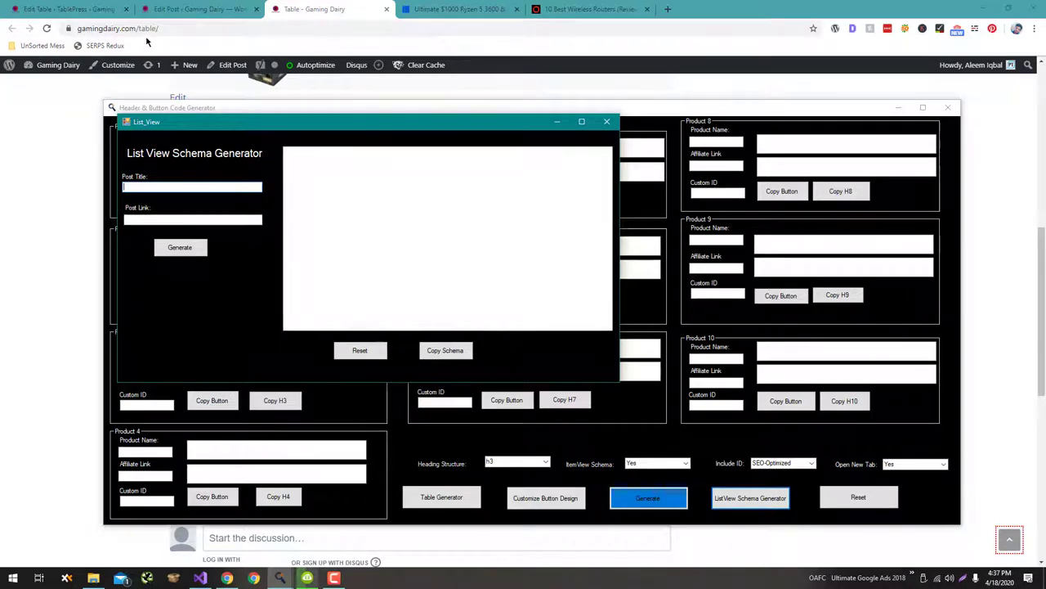
key(alt+Tab)
click(147, 28)
key(ctrl+c)
key(alt+Tab)
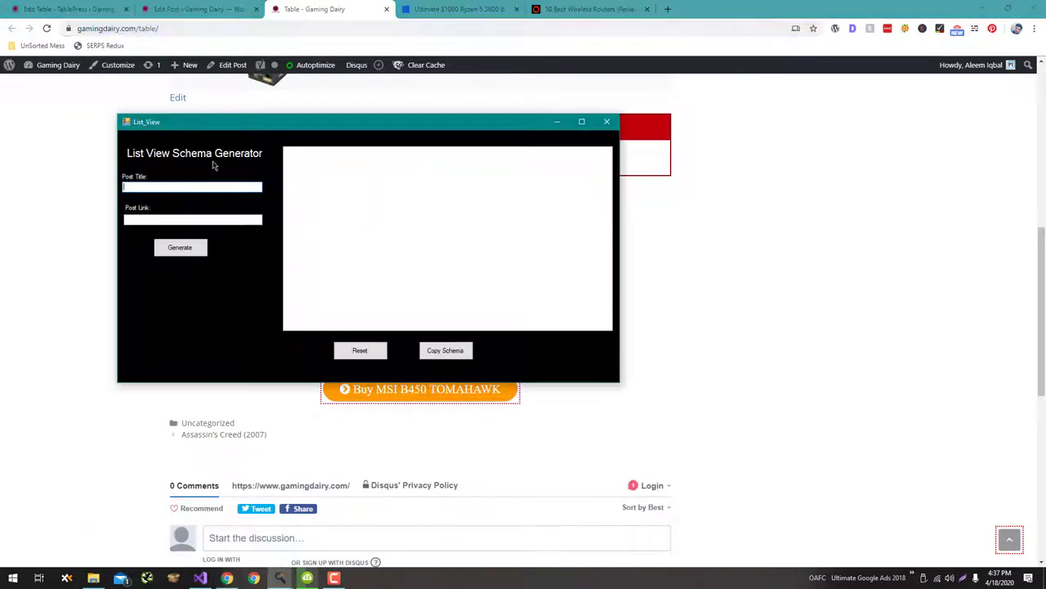
click(219, 185)
key(ctrl+v)
key(alt+Tab)
scroll(121, 258, up, 10)
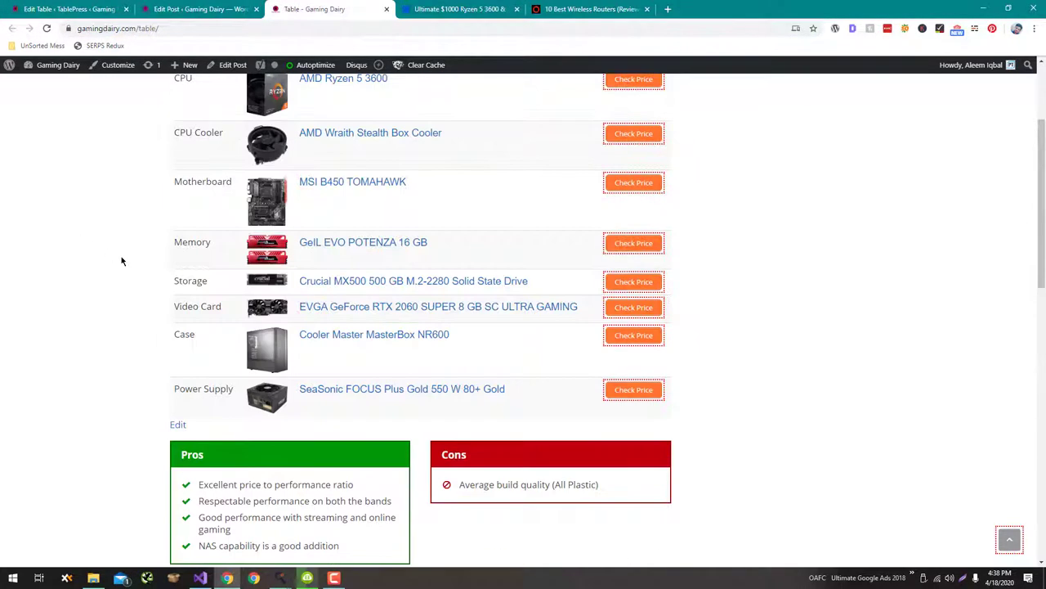
key(alt+Tab)
click(170, 217)
key(ctrl+v)
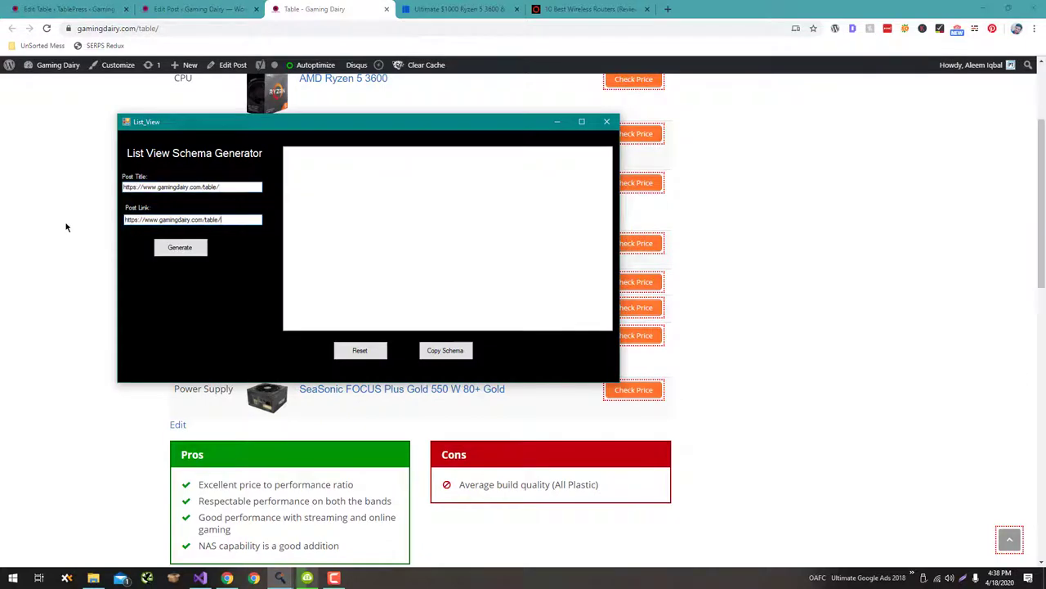
- Set the schema's post title to Table, copied from the published page, and generate and copy the list schema code
key(alt+Tab)
scroll(92, 242, up, 2)
double_click(193, 158)
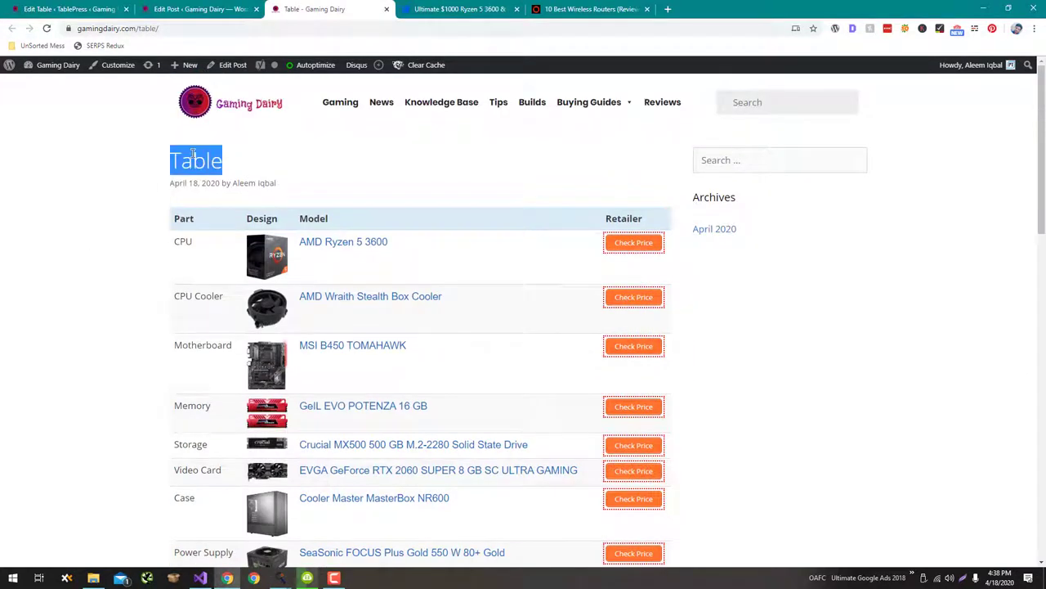
key(ctrl+c)
key(alt+Tab)
triple_click(192, 187)
key(ctrl+v)
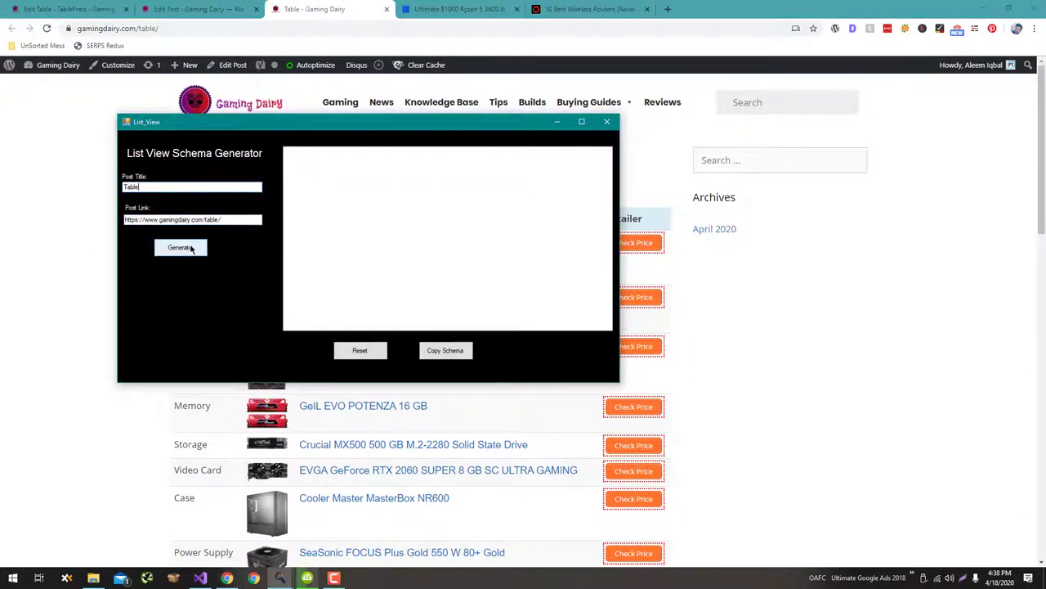
click(180, 247)
click(445, 350)
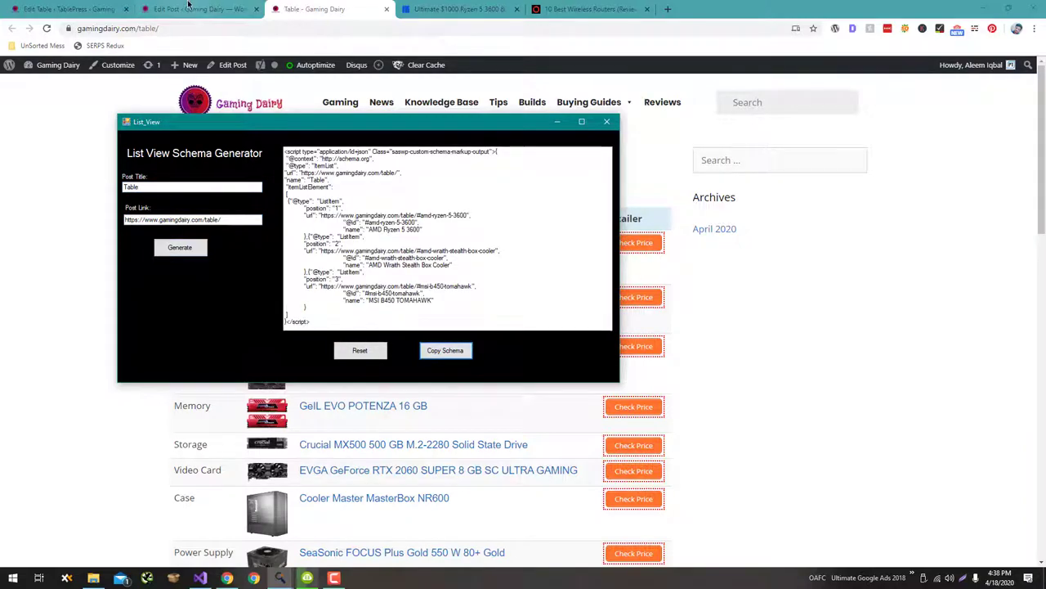
- Look through the boxes below the post content in the WordPress editor for a place to add a header script
key(alt+Tab)
key(ctrl+shift+Tab)
scroll(135, 189, down, 20)
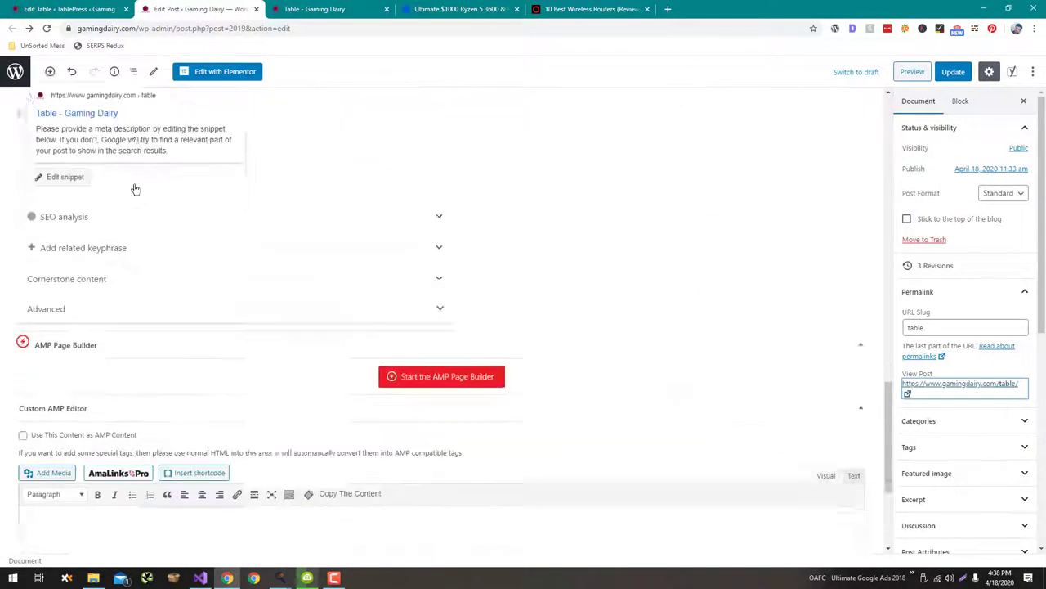
scroll(135, 189, up, 5)
- Search the WordPress plugins for Sogo, and install and activate SOGO Add Script to Individual Pages Header Footer
click(70, 9)
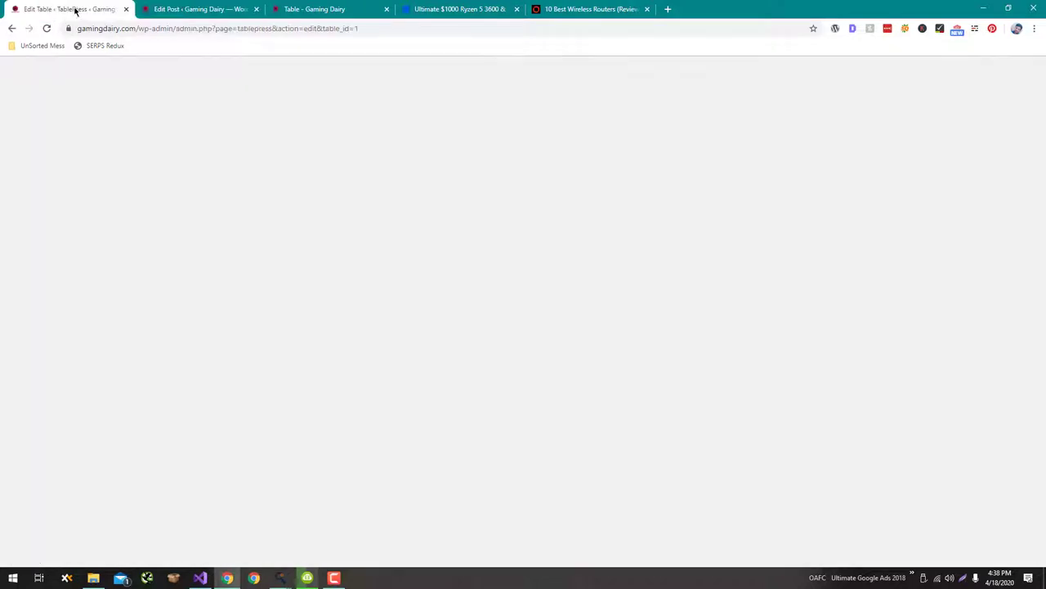
click(173, 7)
click(70, 9)
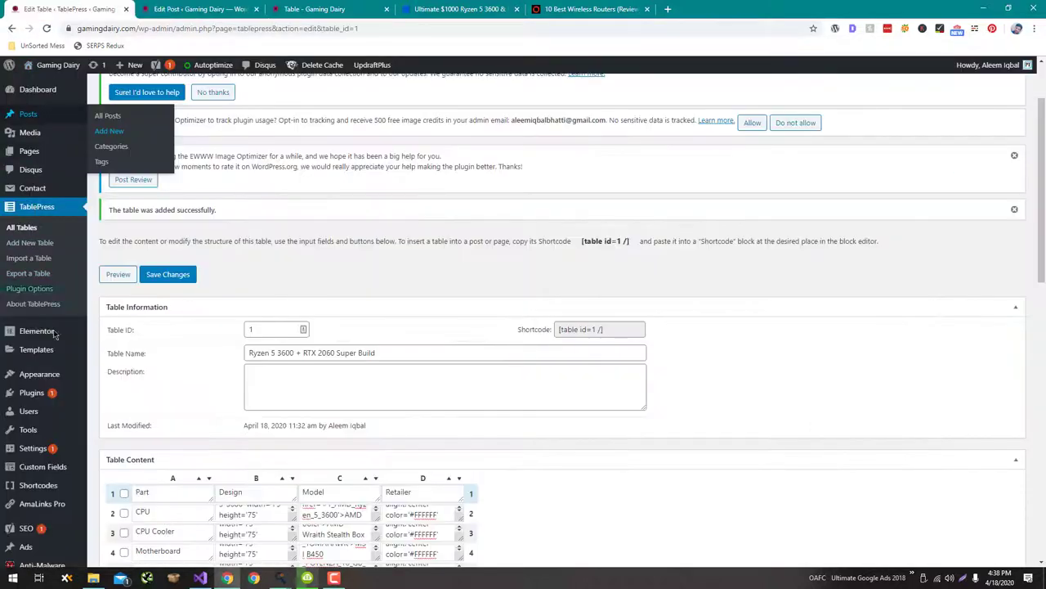
scroll(48, 262, down, 3)
click(106, 254)
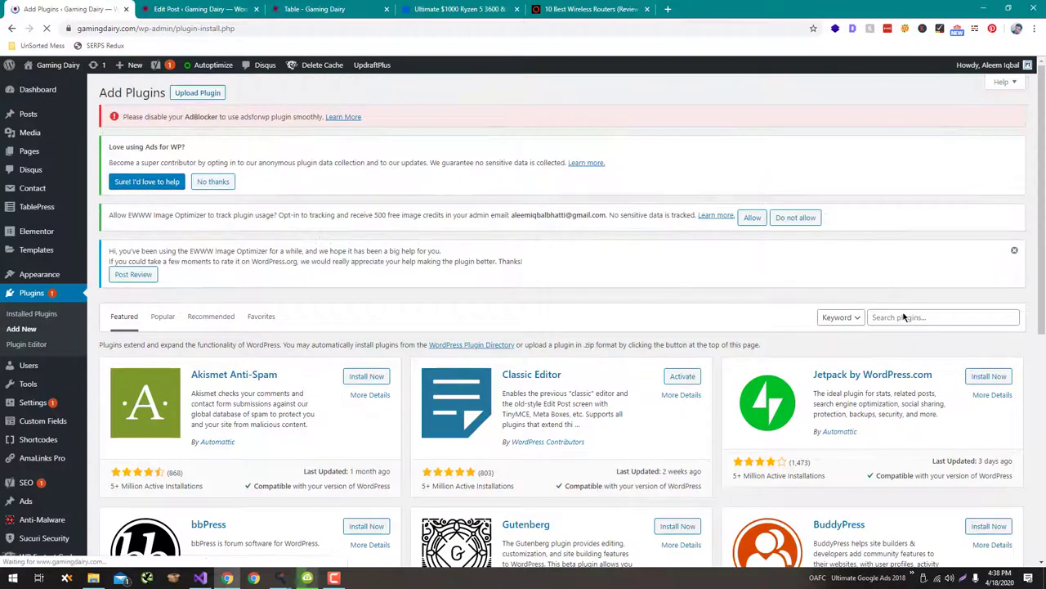
click(903, 318)
text(Sogo)
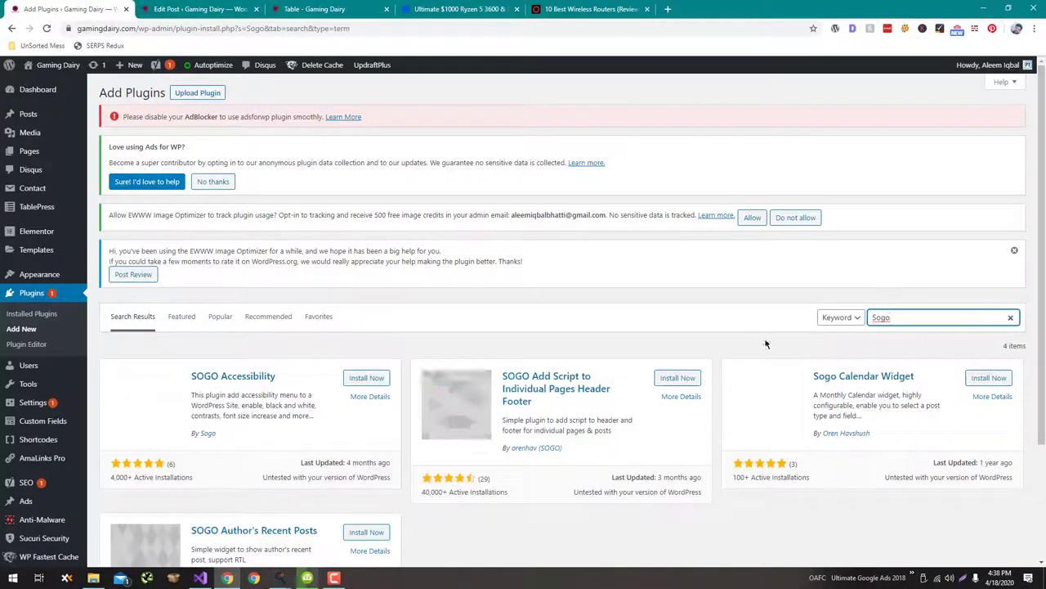
scroll(729, 355, down, 1)
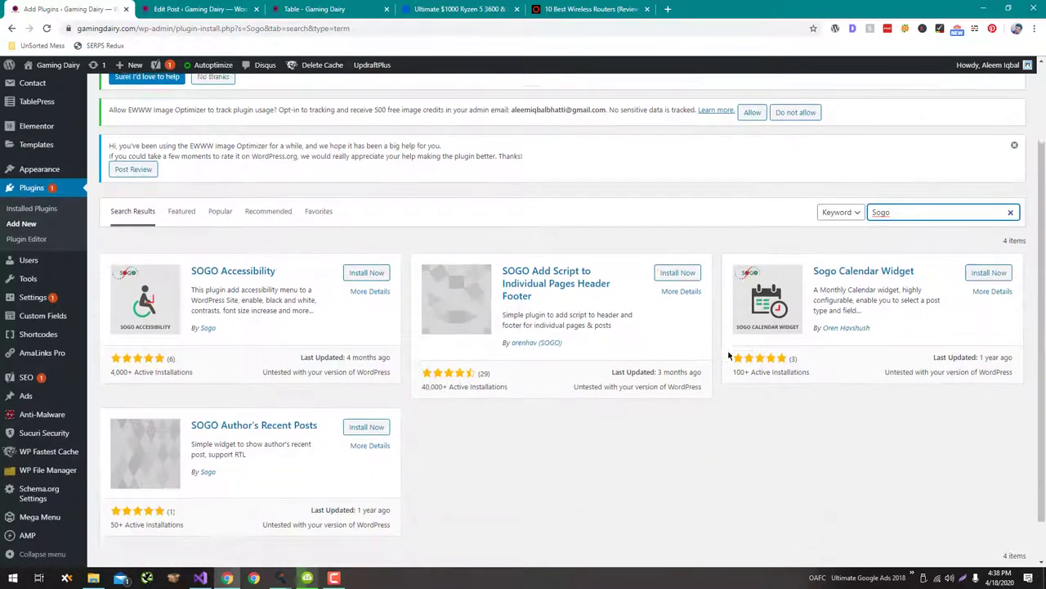
click(678, 270)
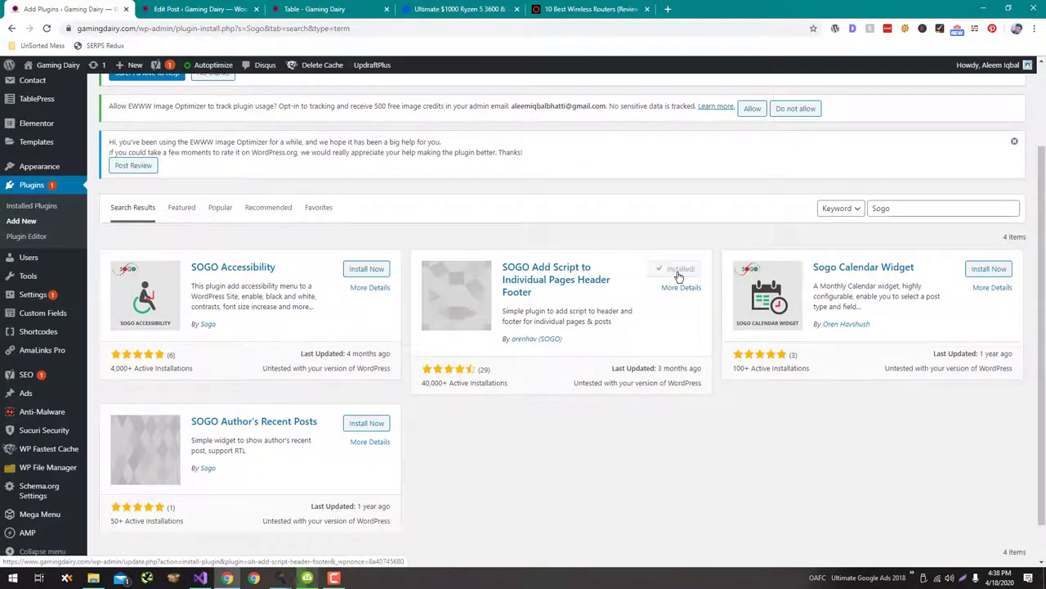
click(679, 275)
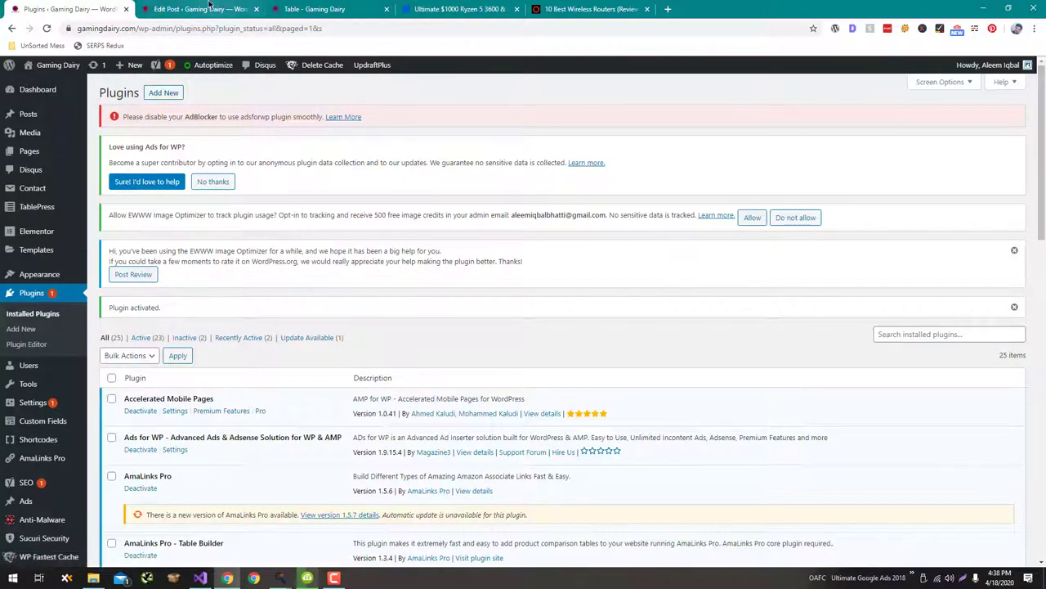
- Reload the post editor, paste the copied list schema into the header script field of OH add script, and update the post
click(200, 9)
key(F5)
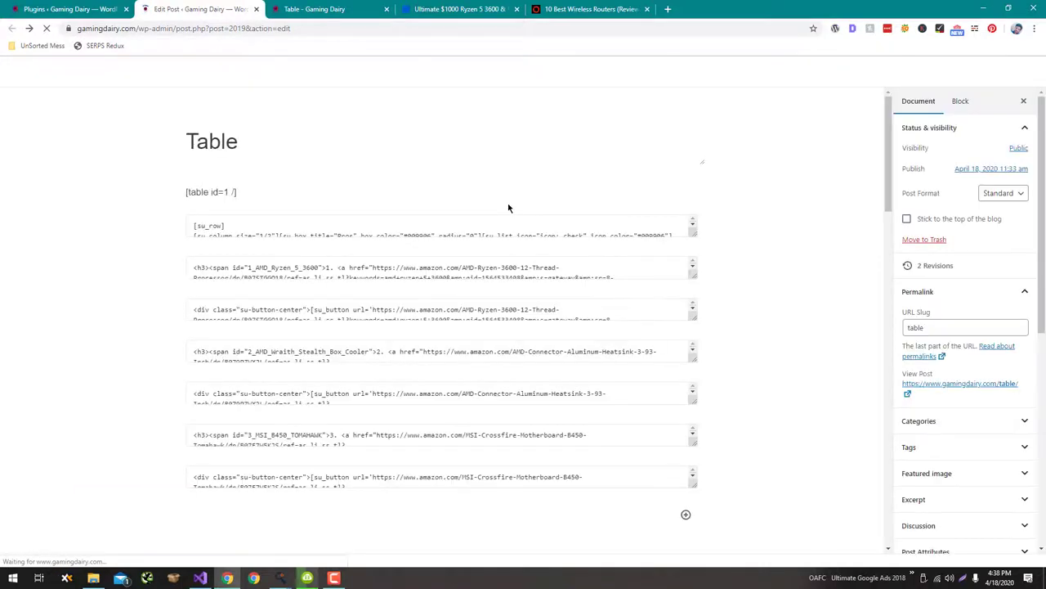
scroll(507, 208, down, 10)
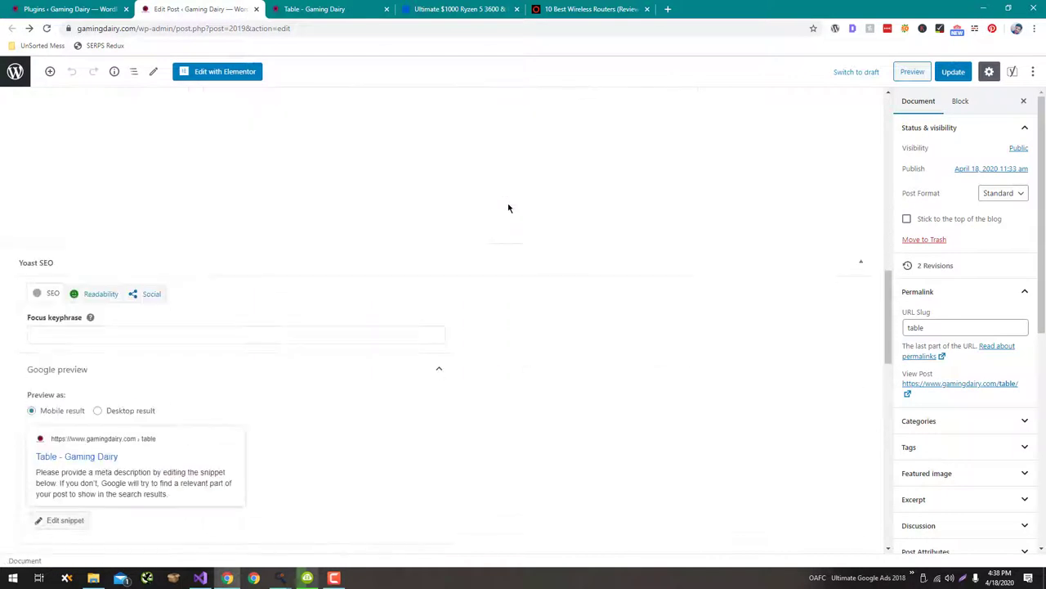
scroll(508, 208, up, 2)
scroll(407, 248, down, 2)
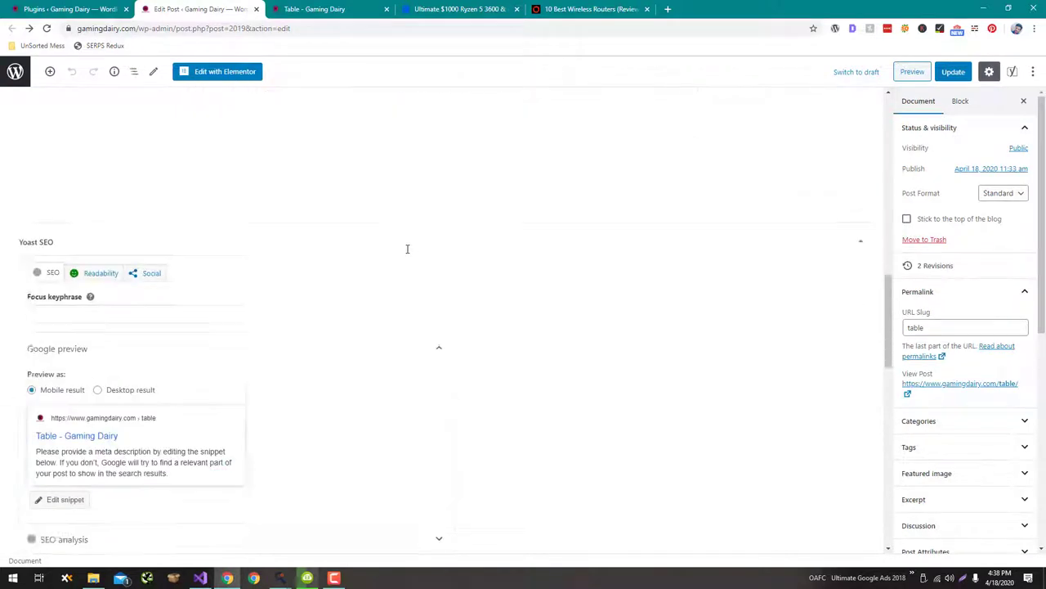
scroll(407, 248, up, 3)
click(410, 258)
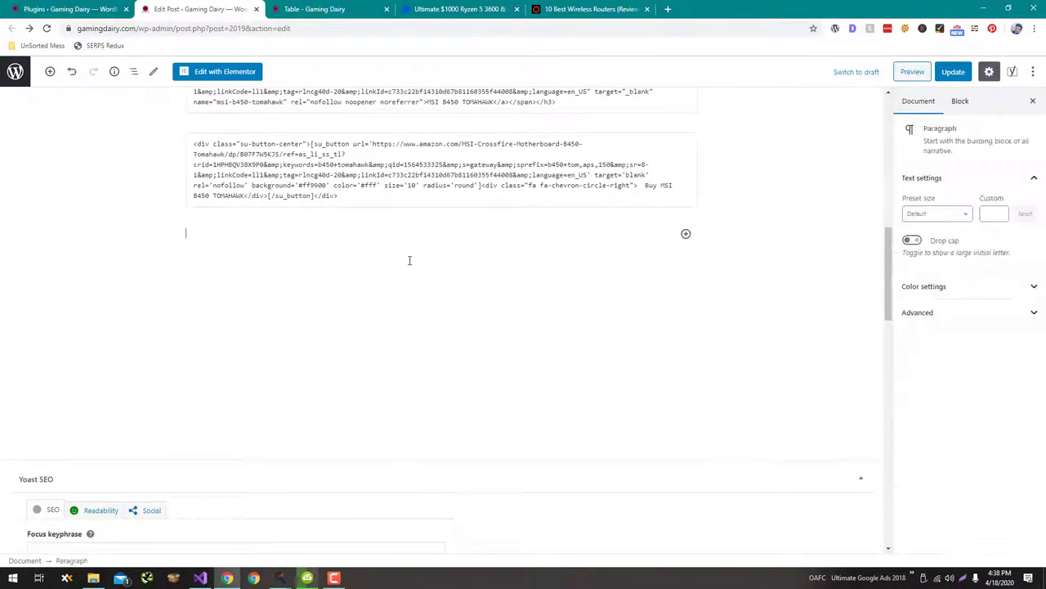
scroll(544, 295, down, 15)
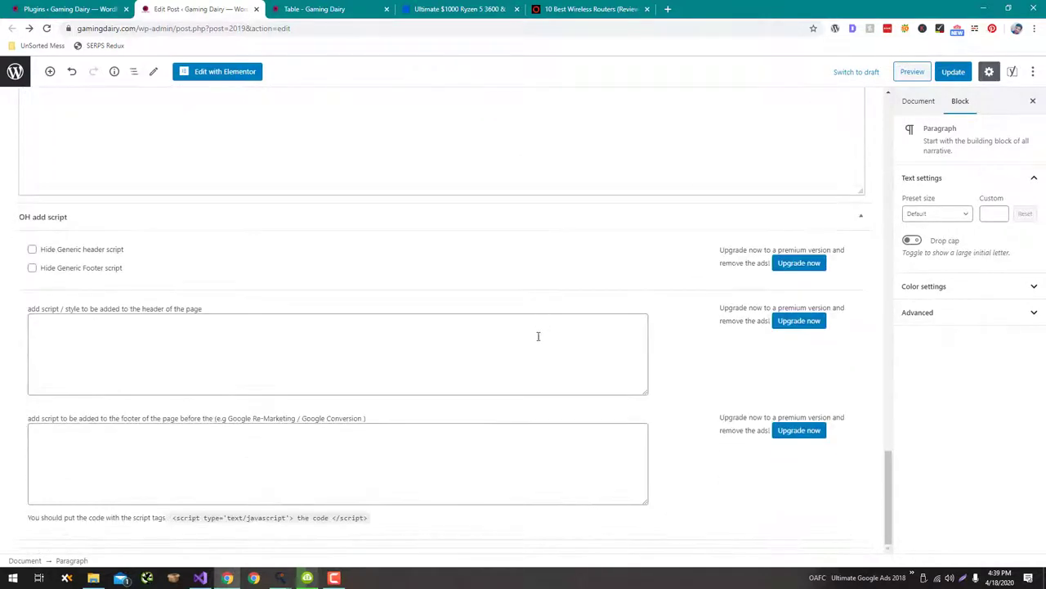
click(538, 343)
key(ctrl+v)
scroll(696, 349, up, 20)
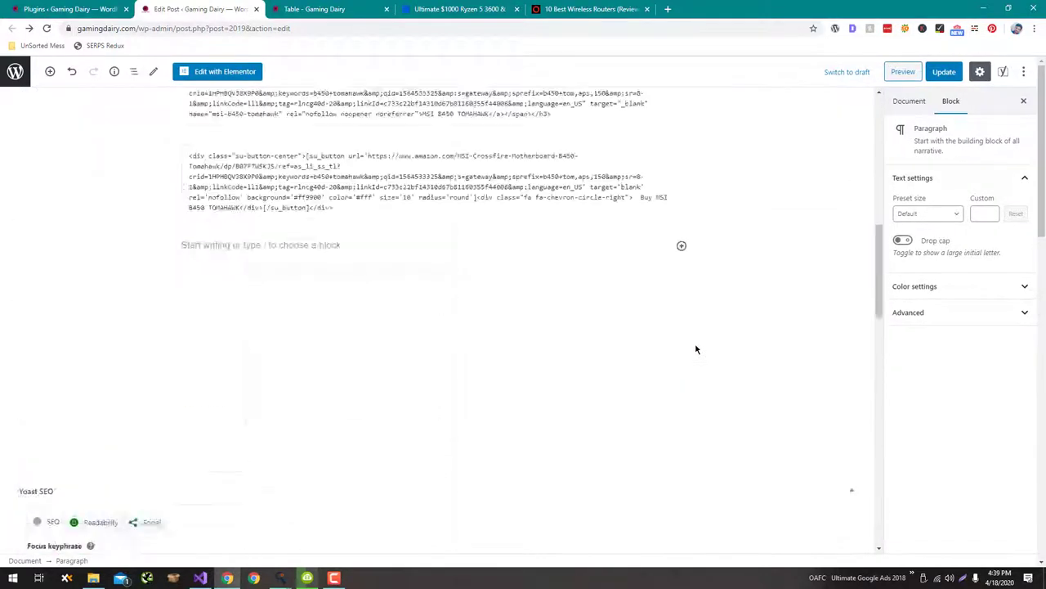
click(941, 72)
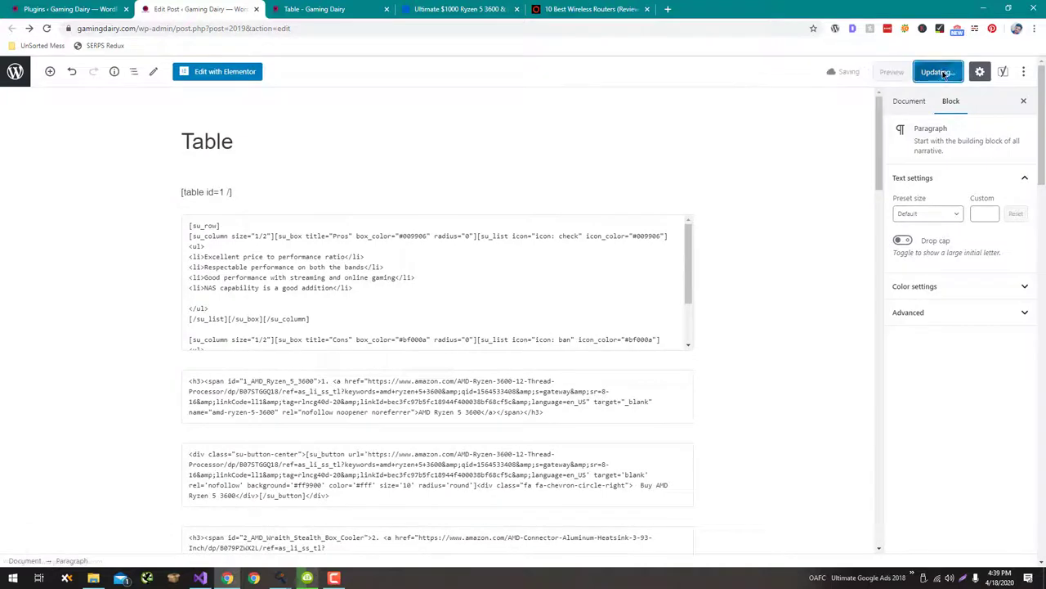
key(alt+Tab)
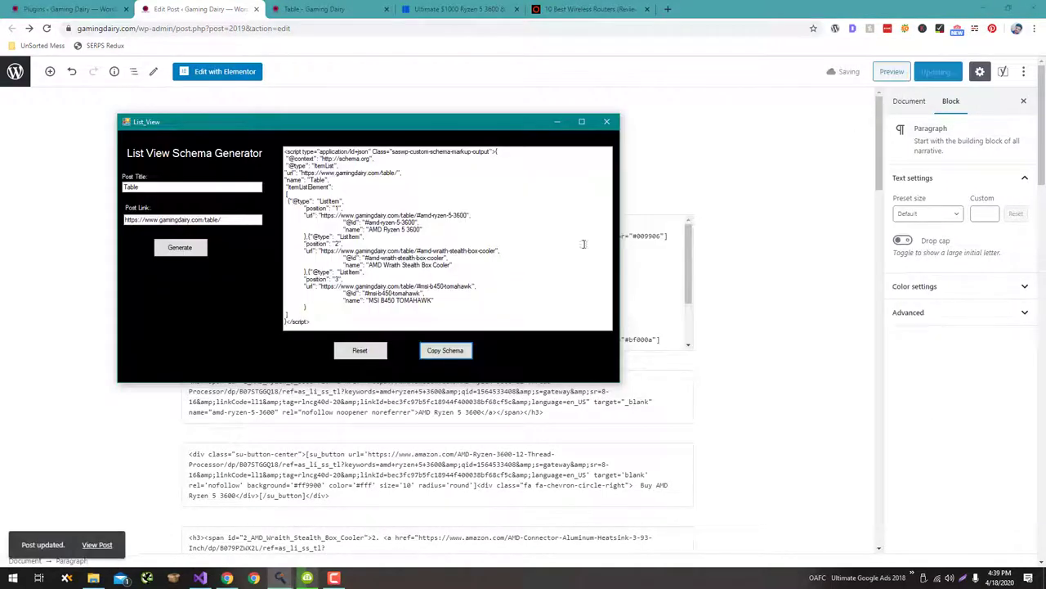
key(alt+Tab)
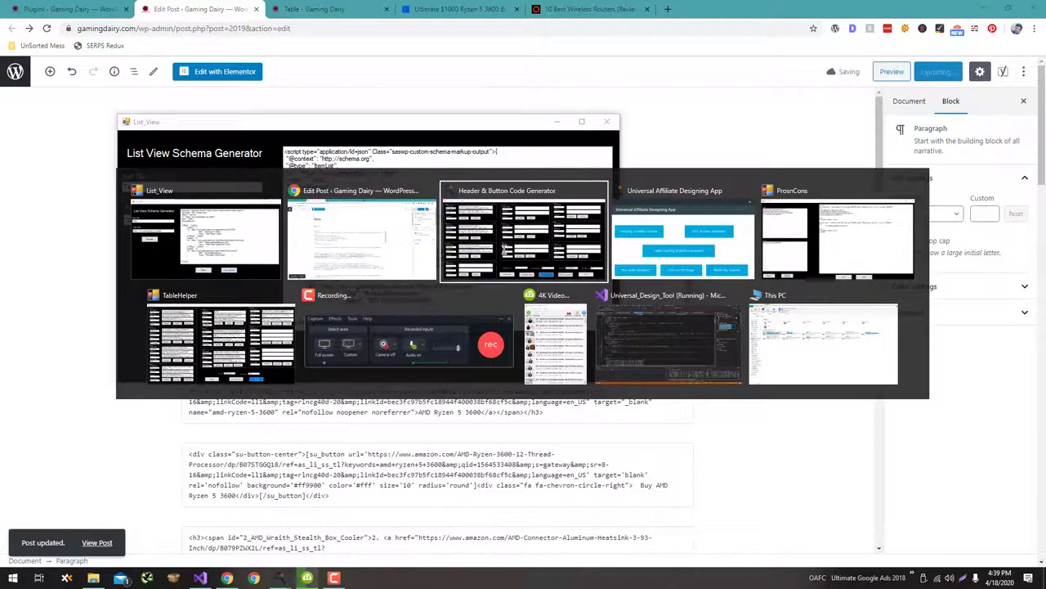
click(504, 251)
key(alt+Tab)
scroll(18, 235, down, 15)
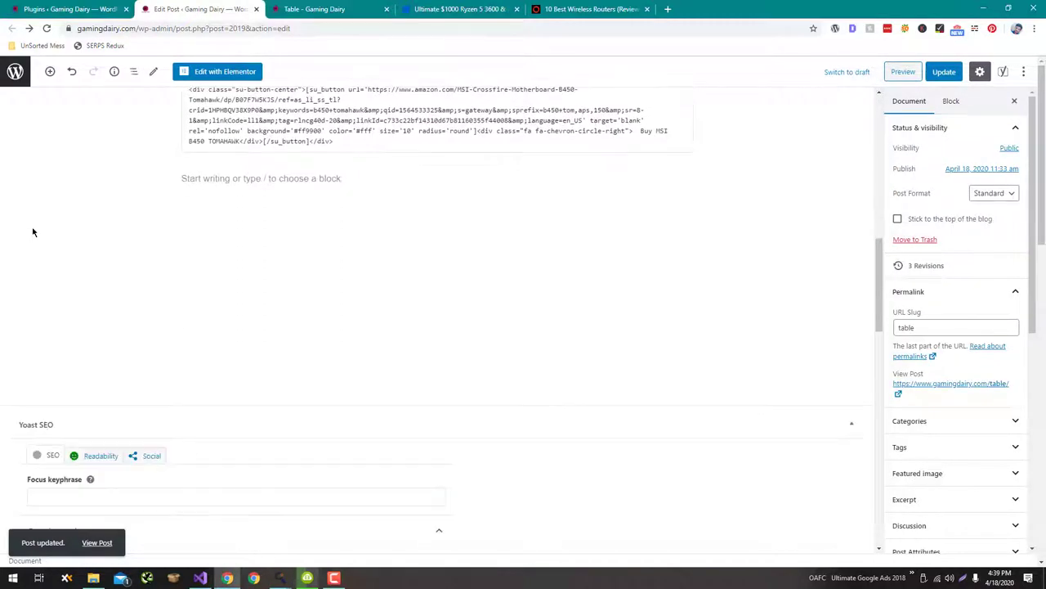
- Search the WordPress plugins for Fixed Widget, and install and activate Q2W3 Fixed Widget for WordPress
click(56, 10)
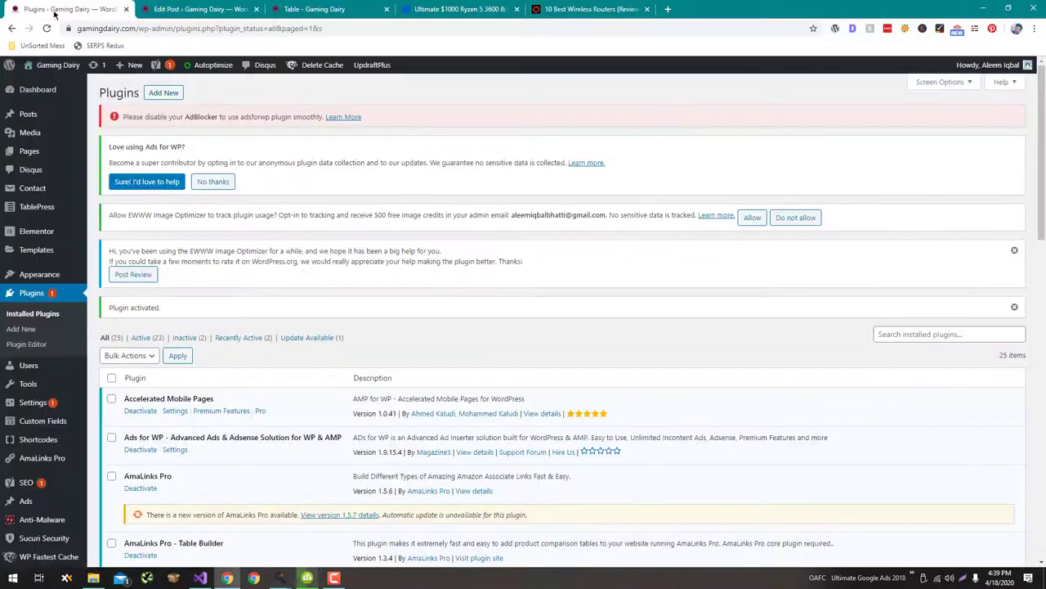
click(55, 329)
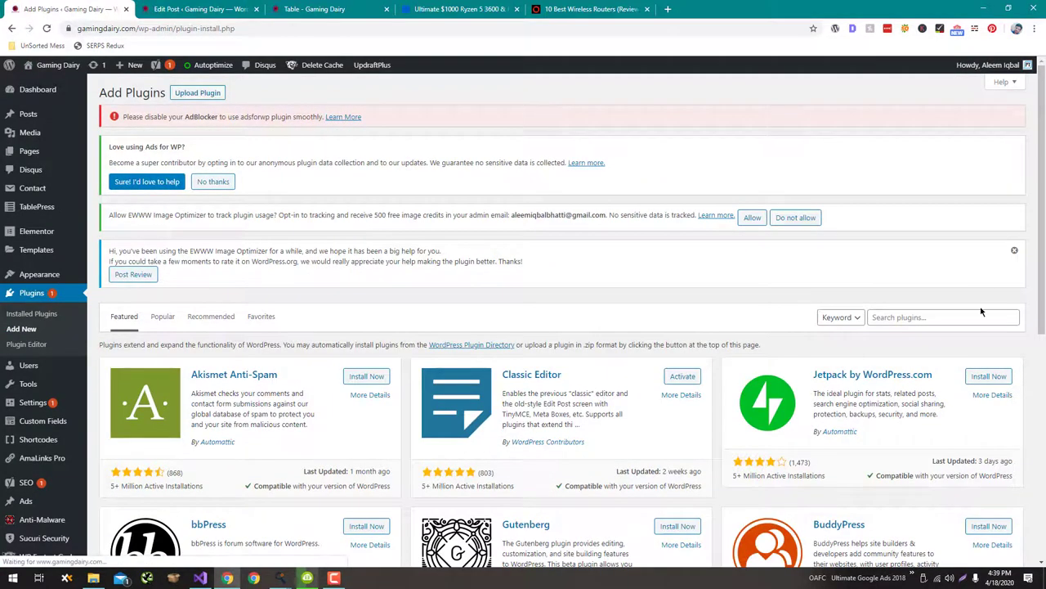
click(977, 317)
text(Fixed Widget)
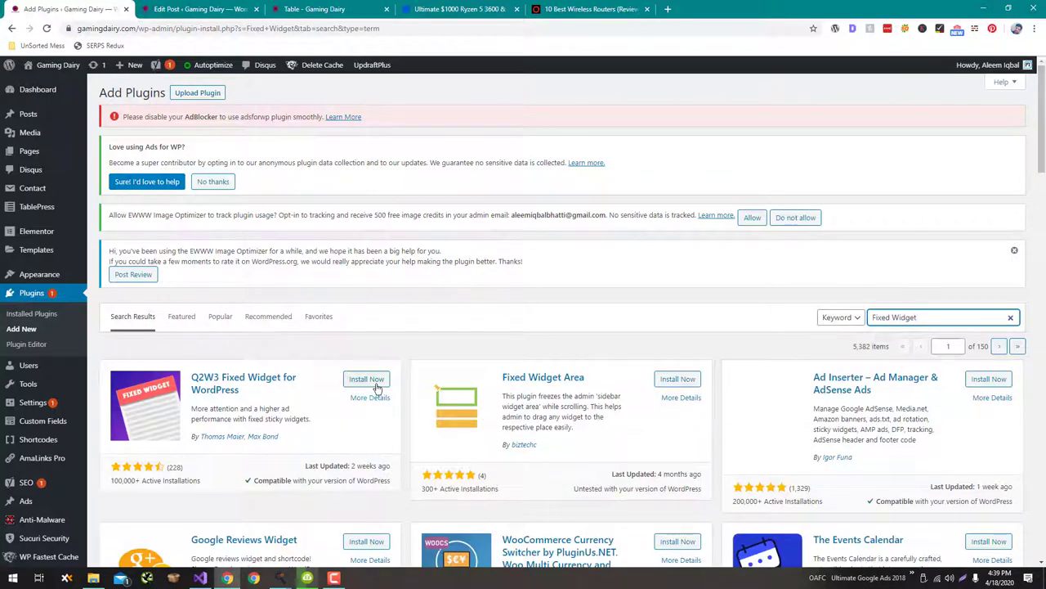
click(376, 384)
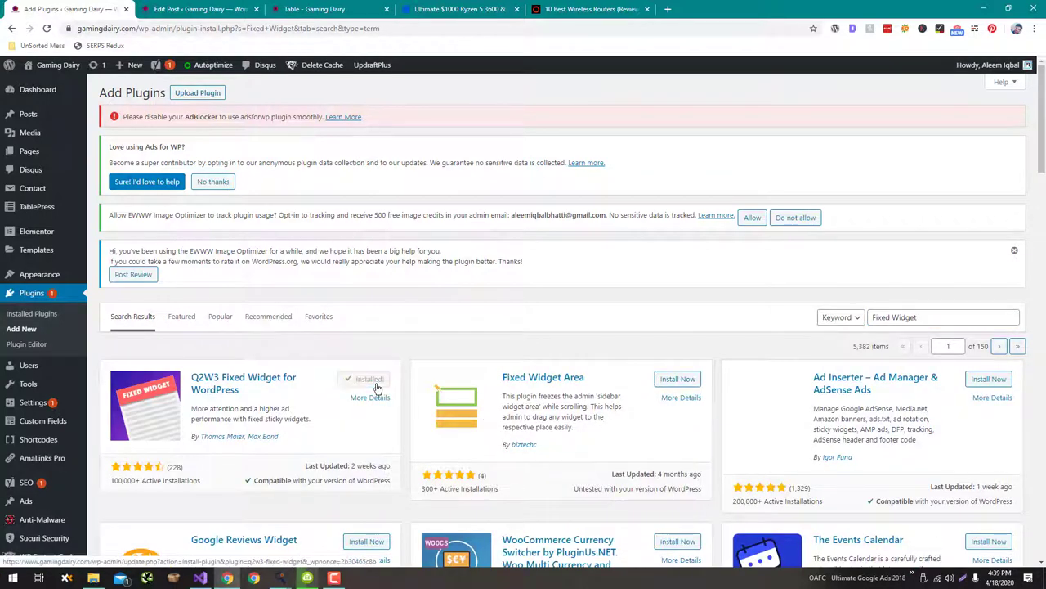
click(376, 388)
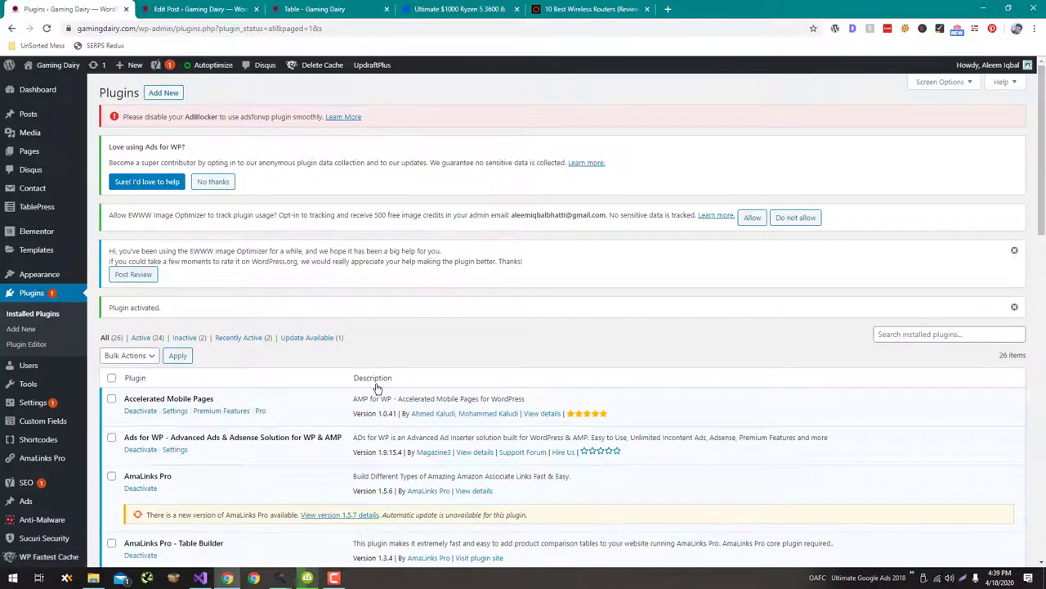
- Search for new plugins with the keyword Widget, and install and activate Widget Context
click(21, 328)
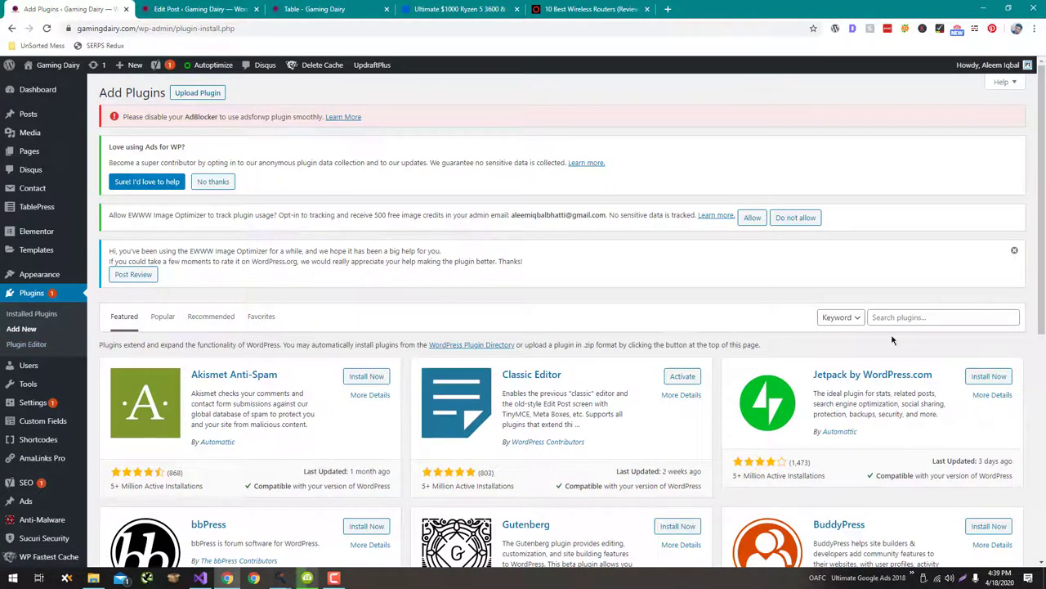
click(925, 318)
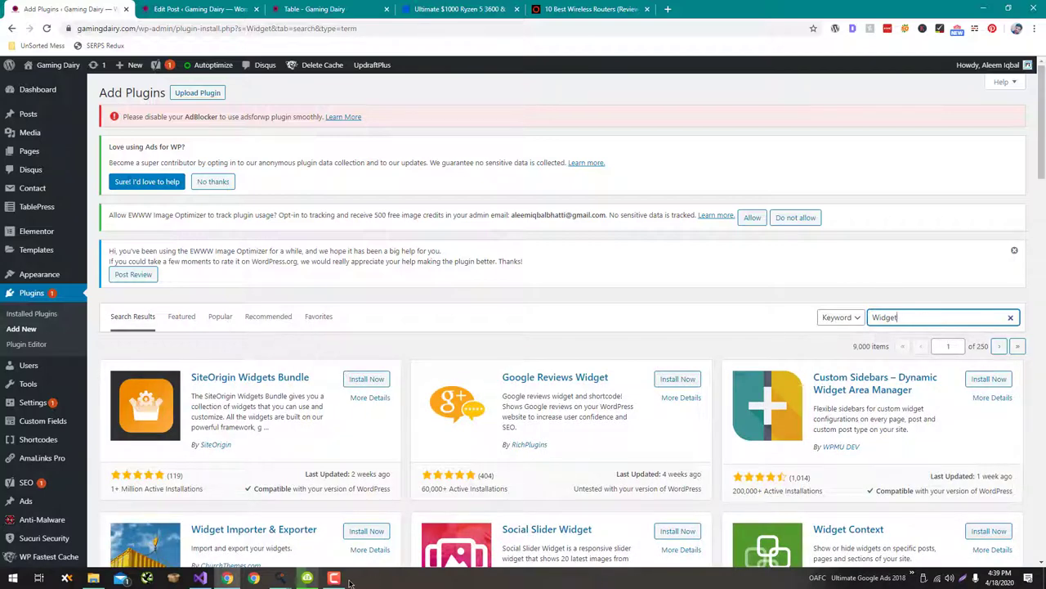
click(334, 578)
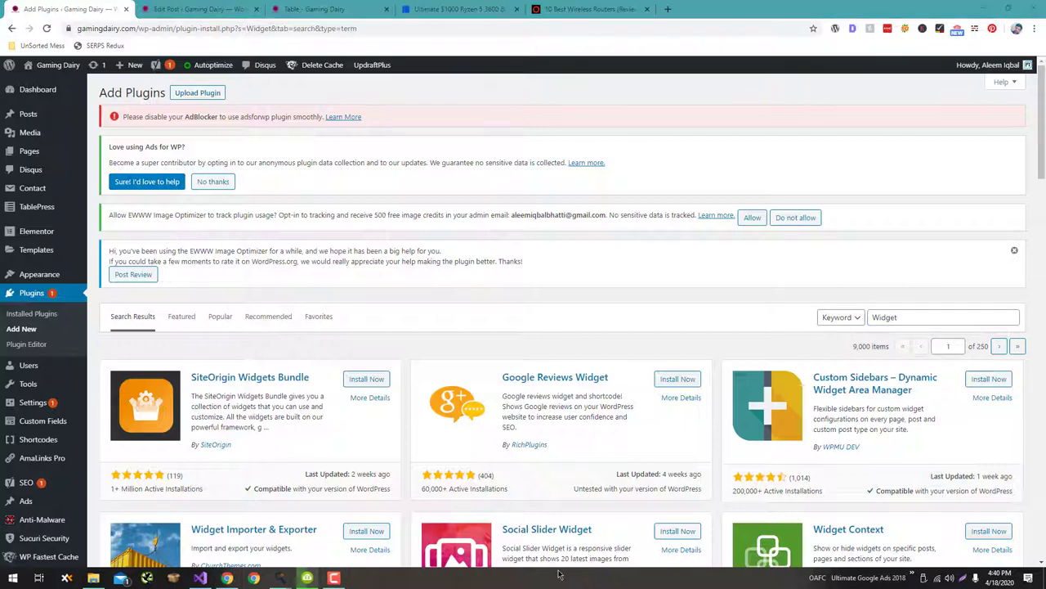
scroll(730, 476, down, 2)
click(987, 423)
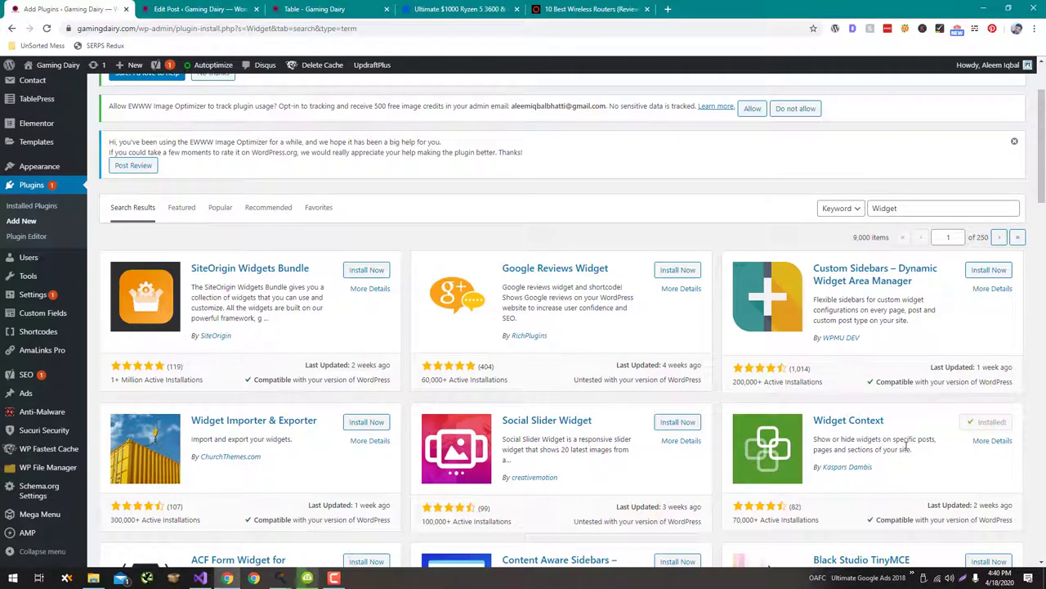
click(981, 422)
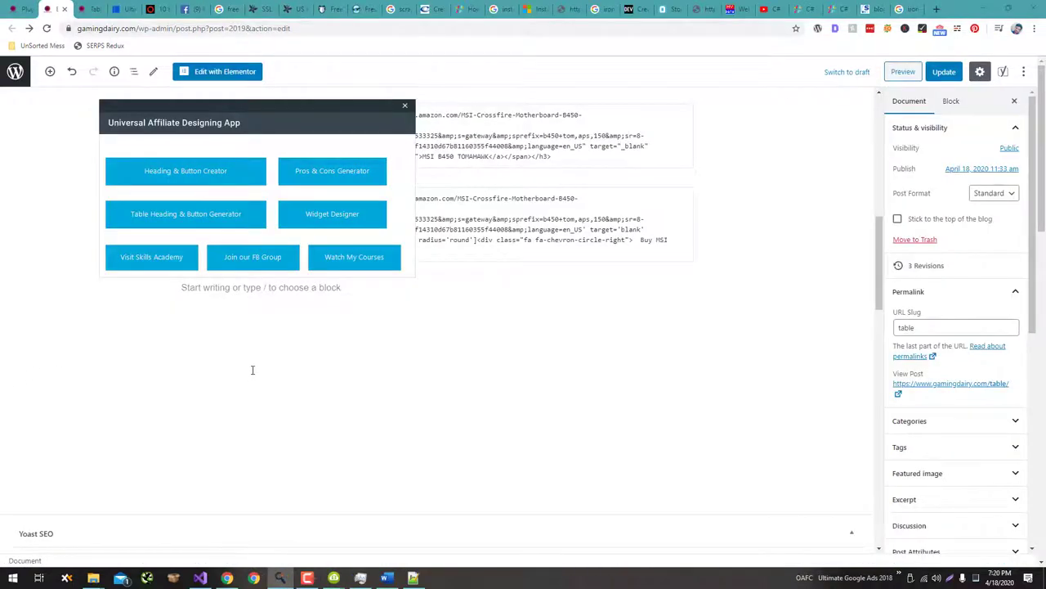
- Open the Widget Designer and examine the sample sidebar design, code and settings in the Affiliate Blog Designing document in Word
click(290, 218)
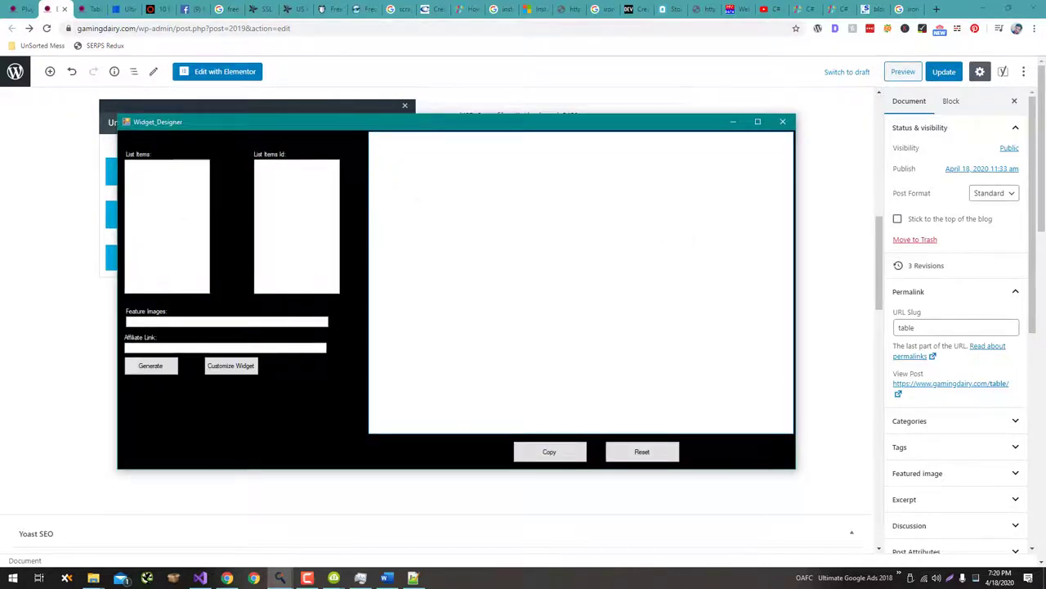
click(386, 578)
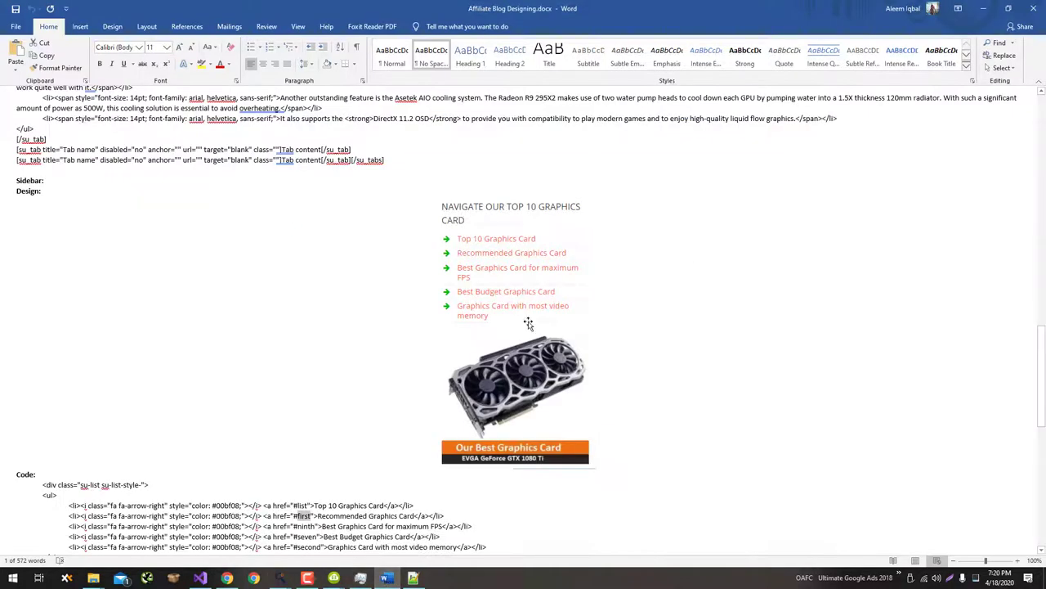
scroll(380, 426, down, 3)
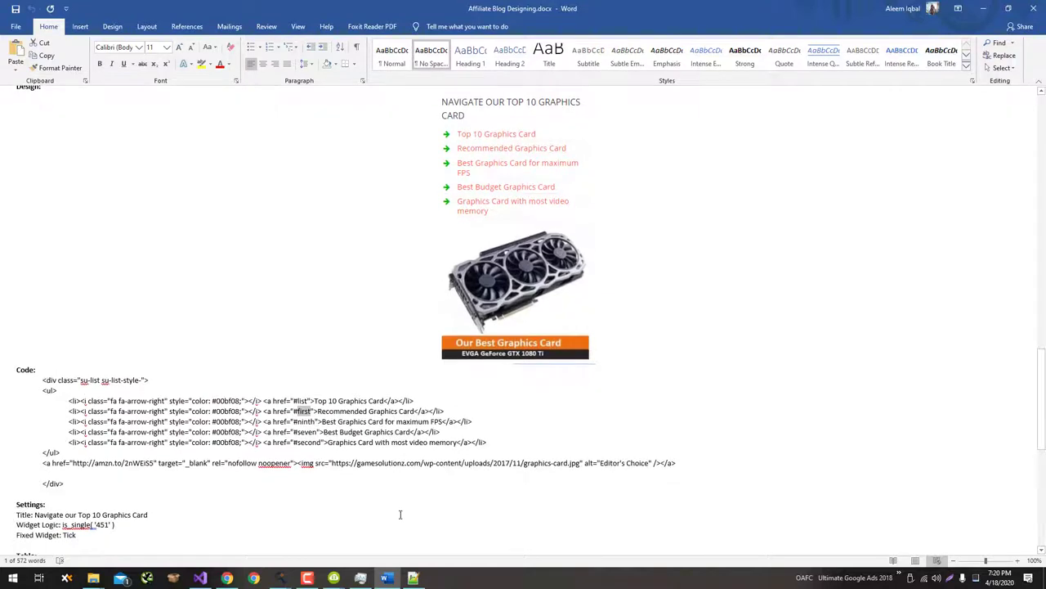
click(386, 578)
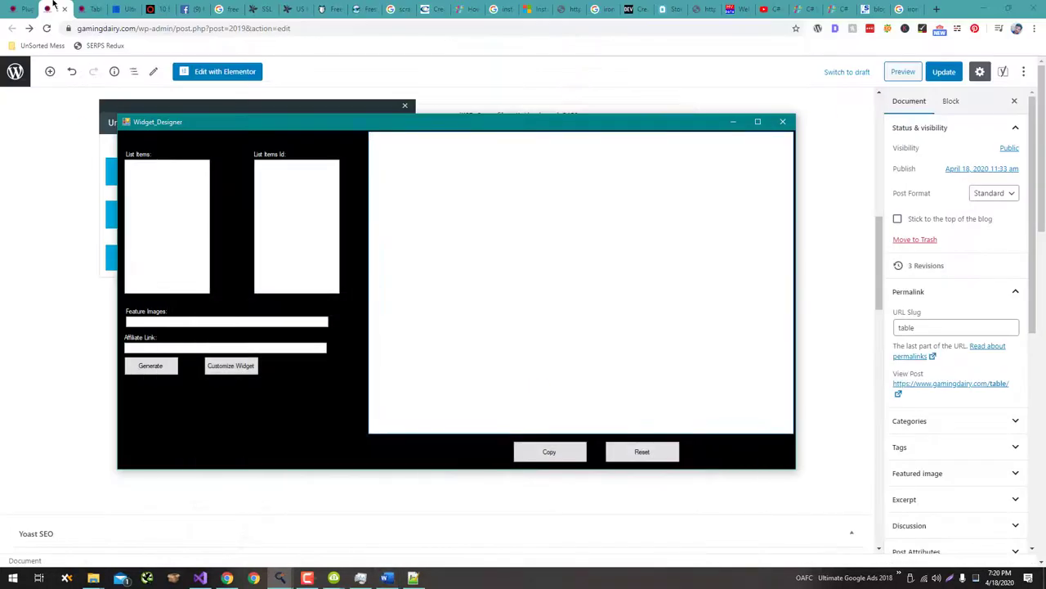
- Switch to the WordPress admin in the browser and open the Widgets page in a new tab
click(26, 7)
scroll(170, 177, up, 2)
scroll(171, 177, down, 2)
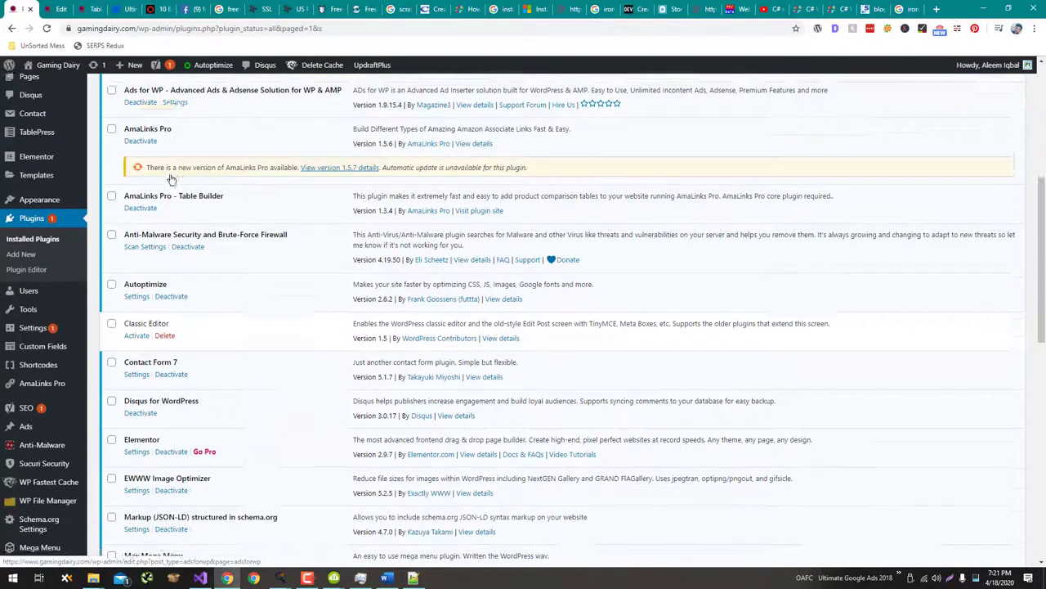
mouse_move(40, 166)
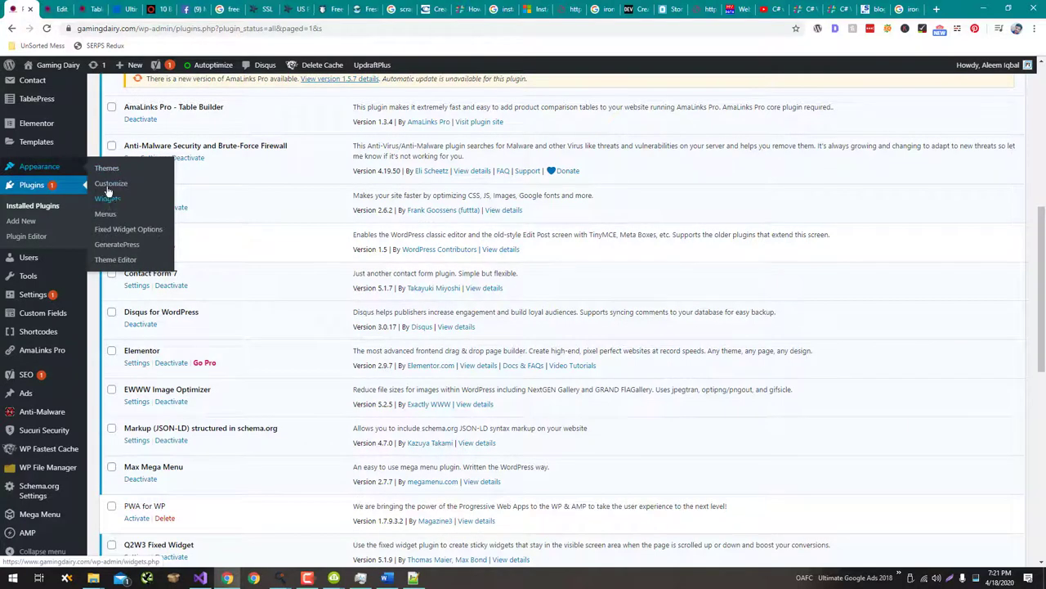
click(108, 200)
key(alt+Tab)
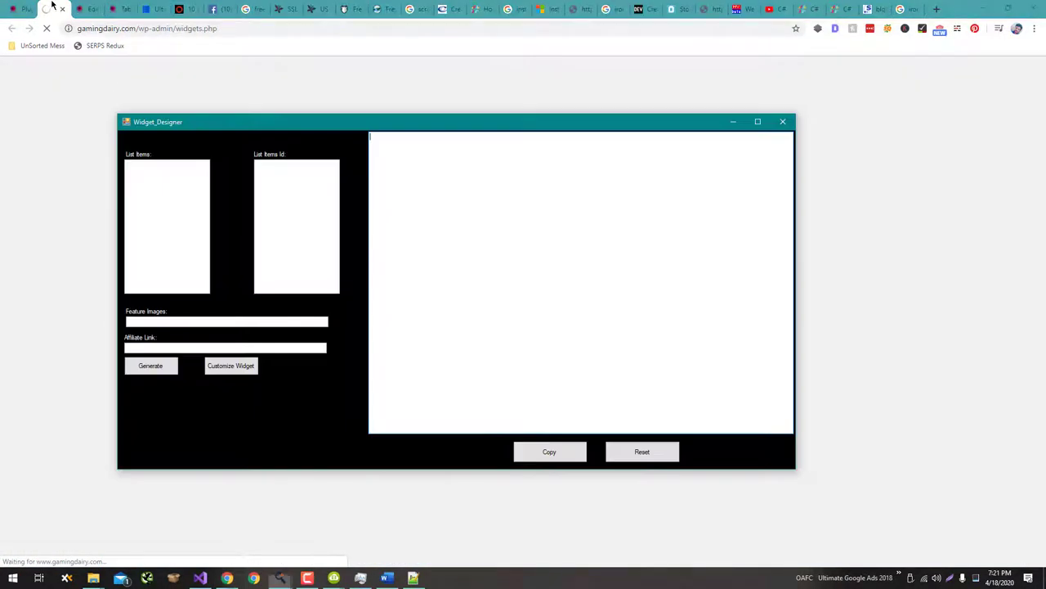
key(alt+Tab)
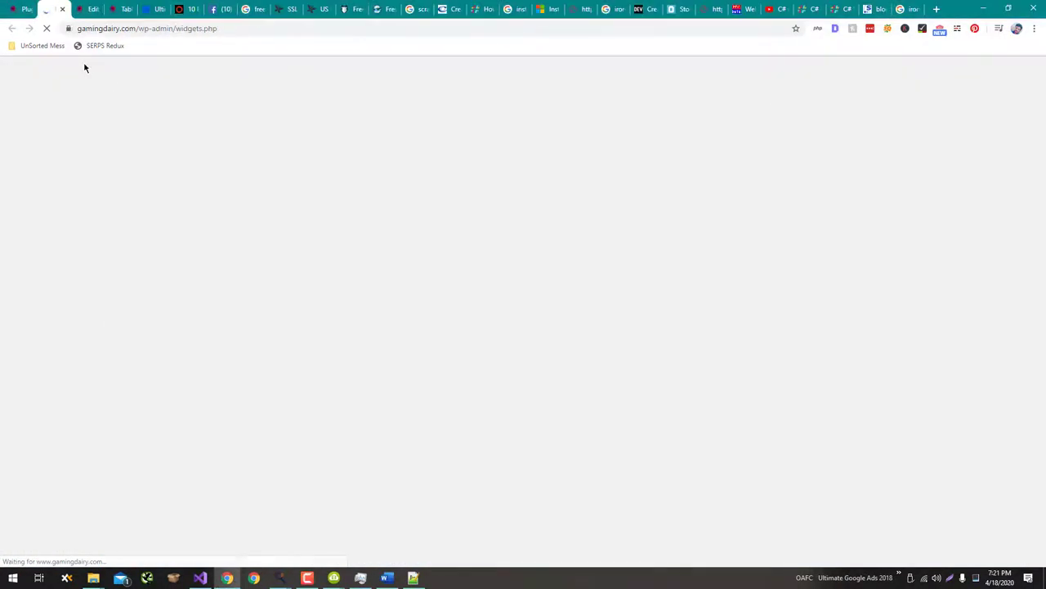
key(alt+Tab)
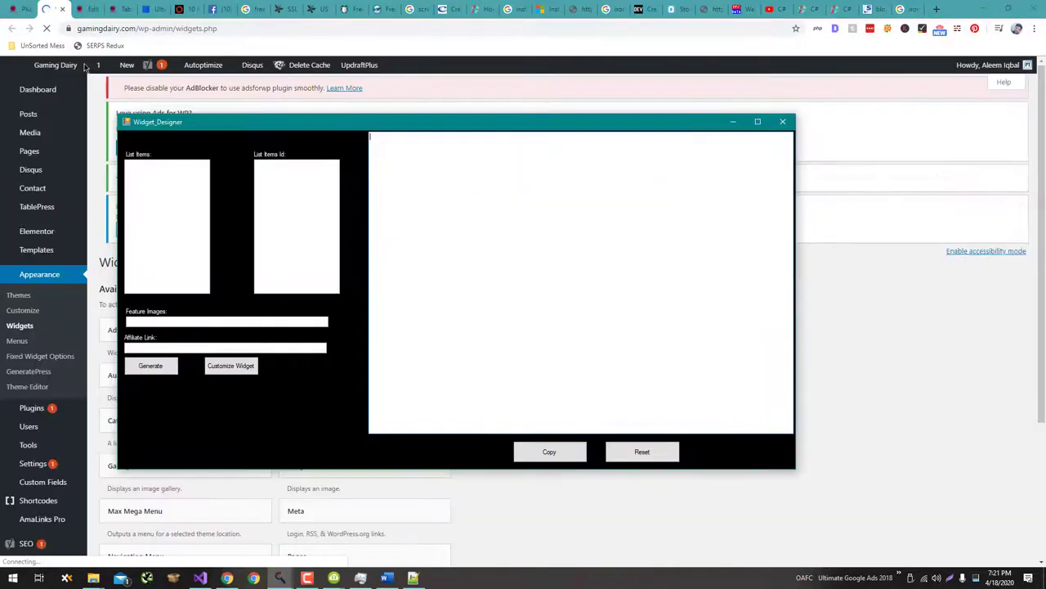
key(alt+Tab)
- Add a Text widget from the available widgets to the Right Sidebar area
scroll(217, 170, down, 3)
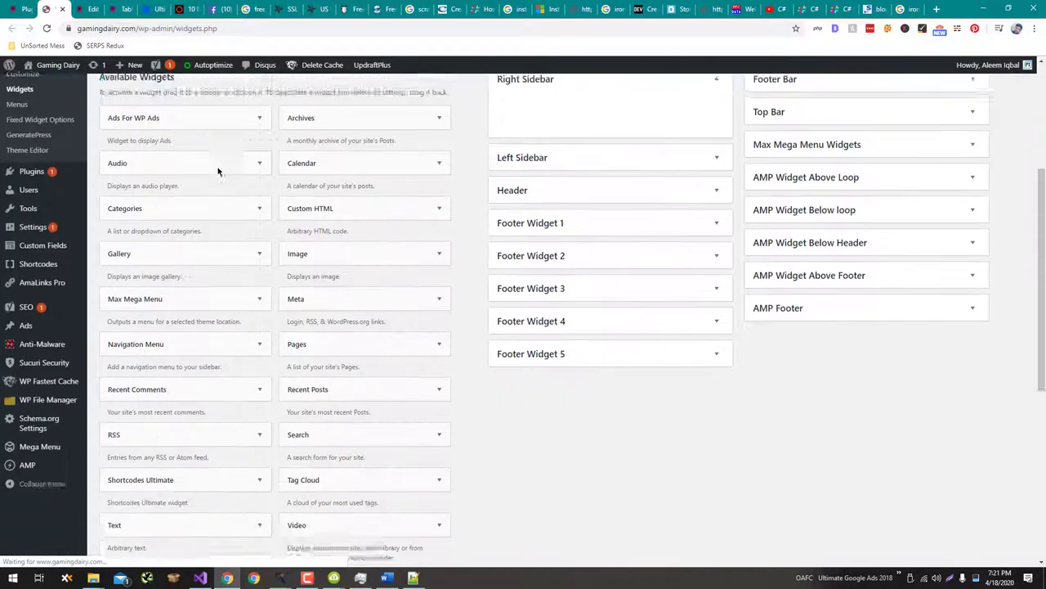
scroll(221, 167, up, 3)
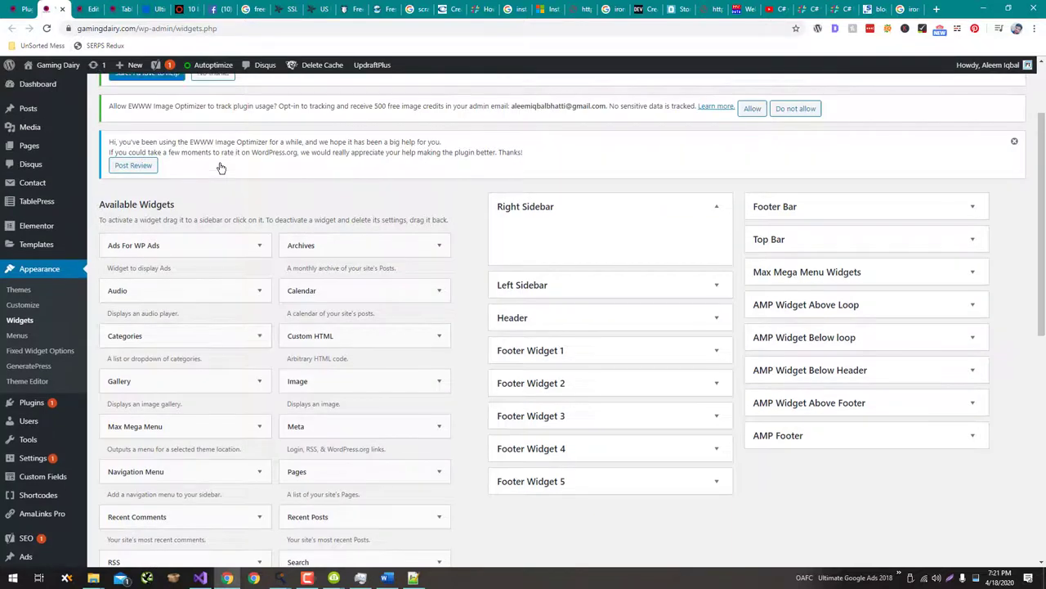
scroll(221, 168, down, 1)
scroll(220, 168, down, 1)
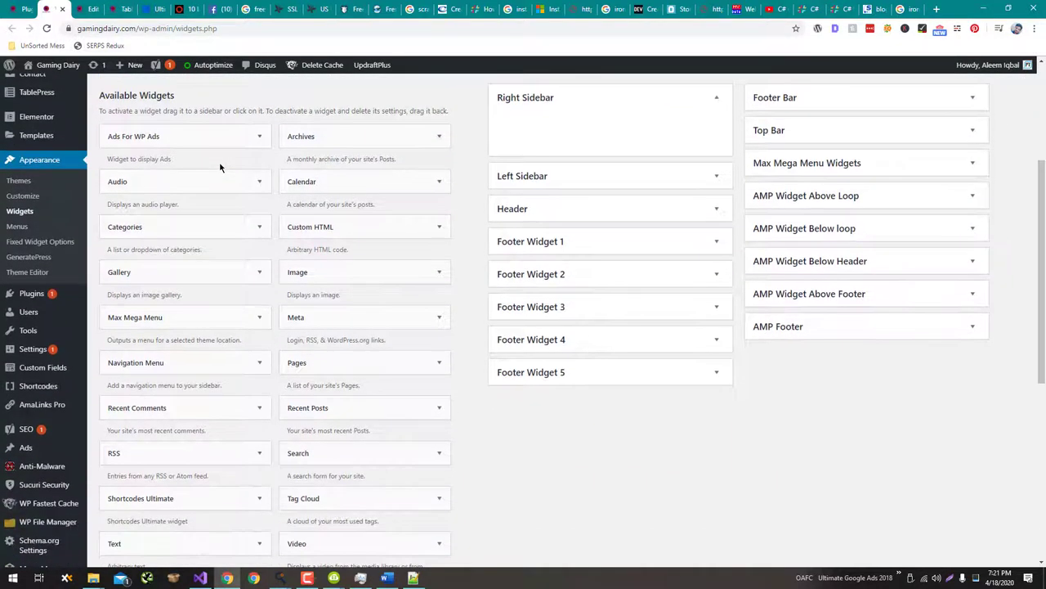
scroll(196, 236, down, 5)
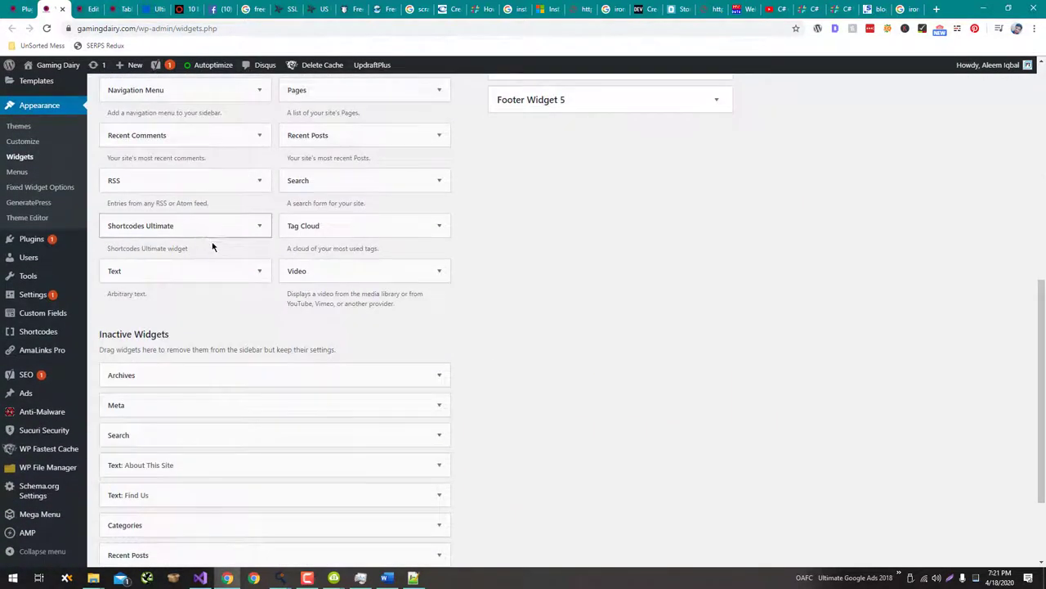
scroll(213, 245, up, 1)
drag(210, 334, 603, 264)
- Set the new Text widget's context to Show widget on selected
scroll(469, 286, up, 6)
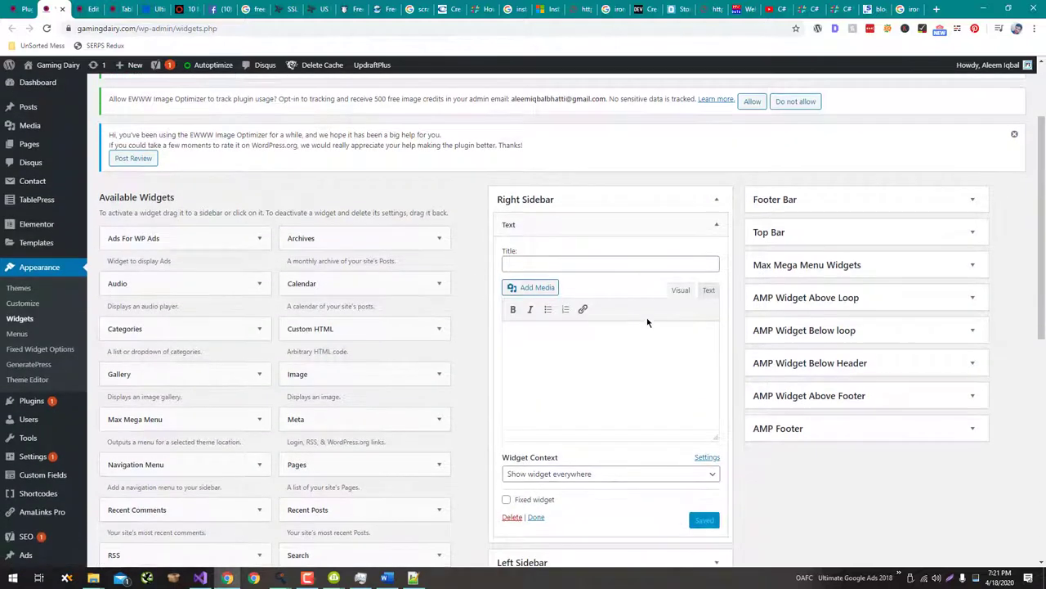
scroll(646, 322, down, 1)
click(644, 428)
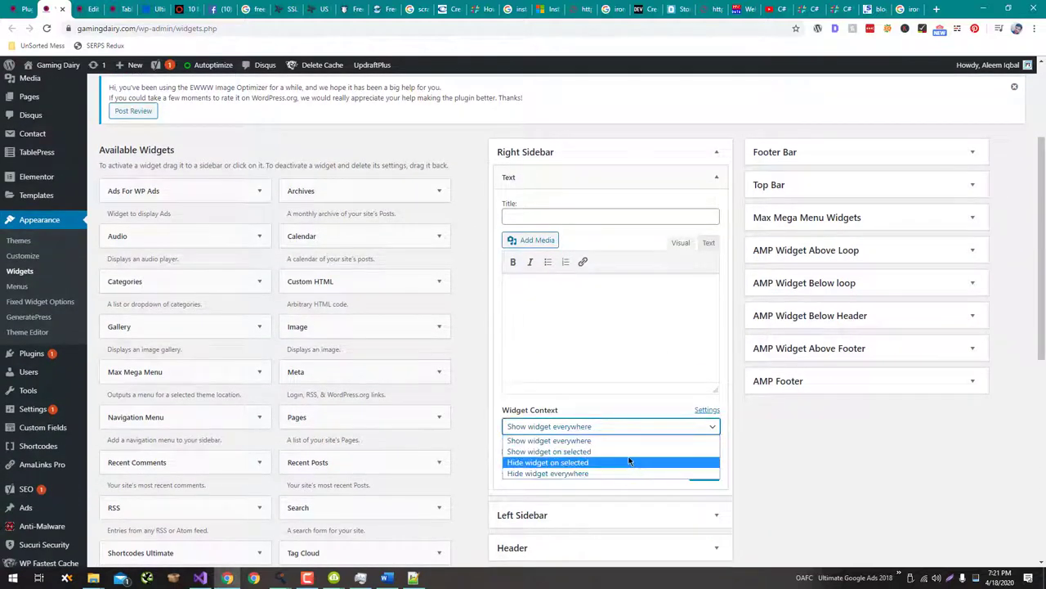
click(626, 452)
scroll(619, 475, down, 5)
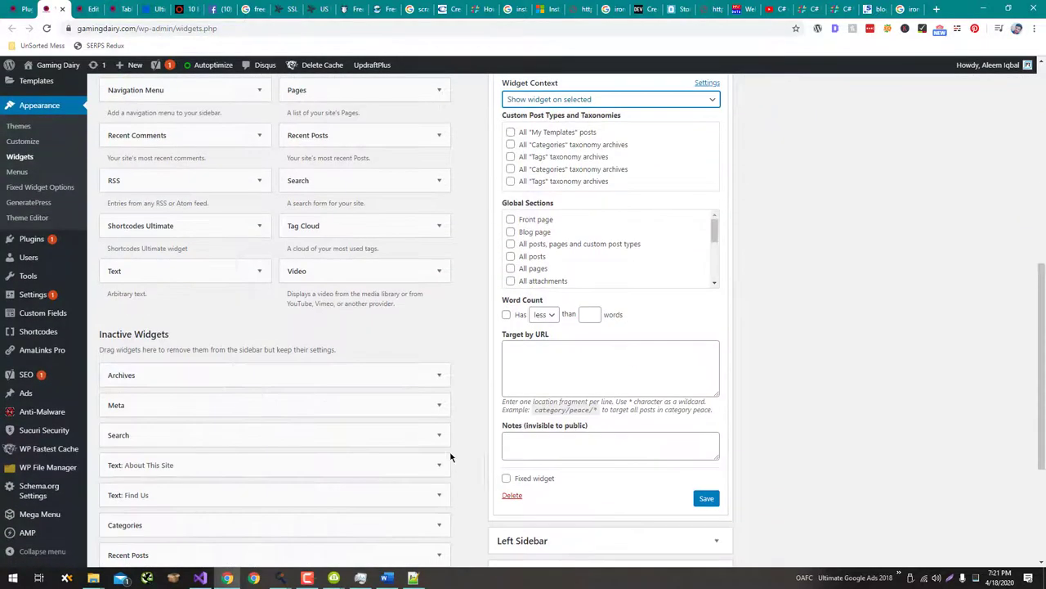
click(85, 9)
click(114, 8)
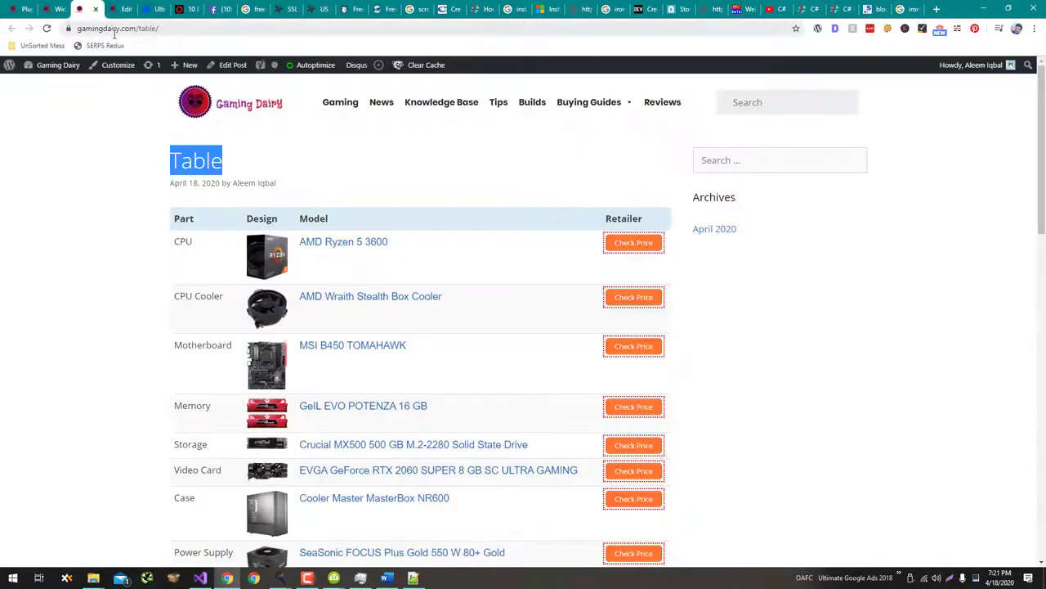
click(56, 9)
click(590, 378)
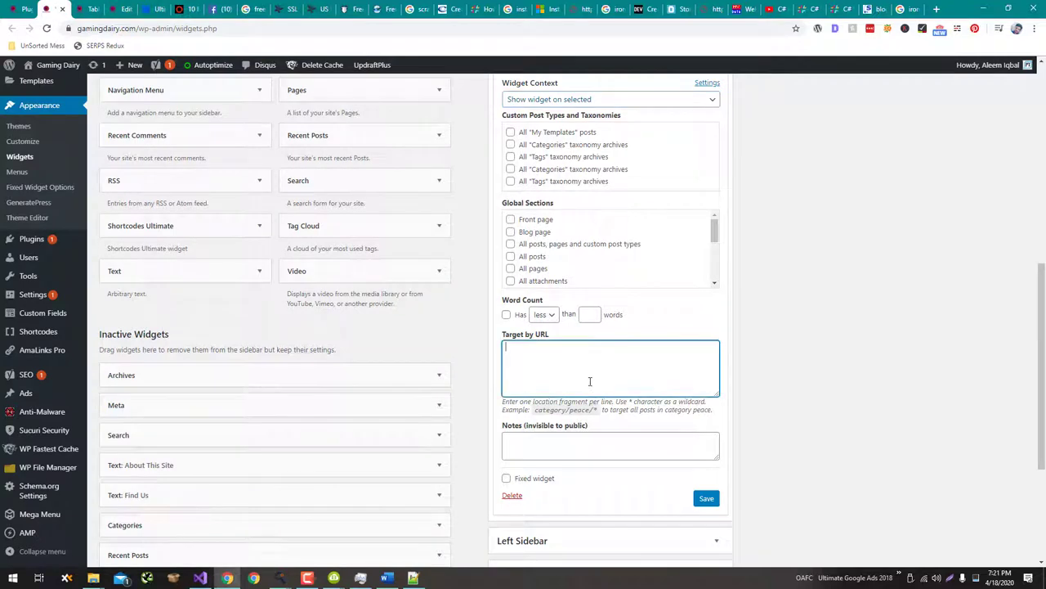
text(https://www.gamingdairy.com/table/)
- Set the widget's title to "Navigate our Top 10 Graphics Card", copied from the sidebar settings in the Word document
scroll(475, 373, up, 3)
scroll(478, 376, up, 2)
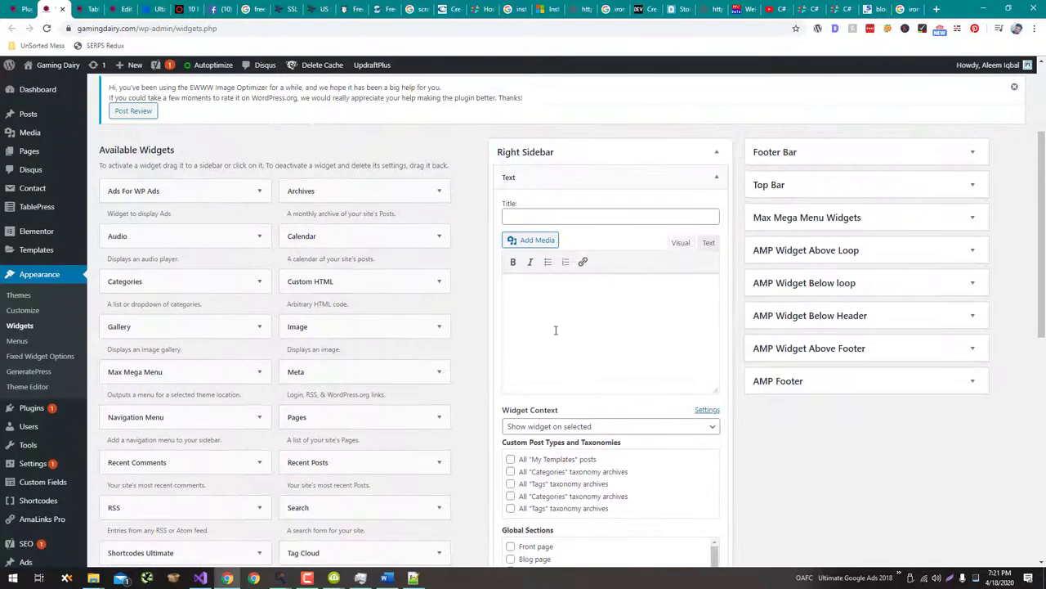
click(587, 213)
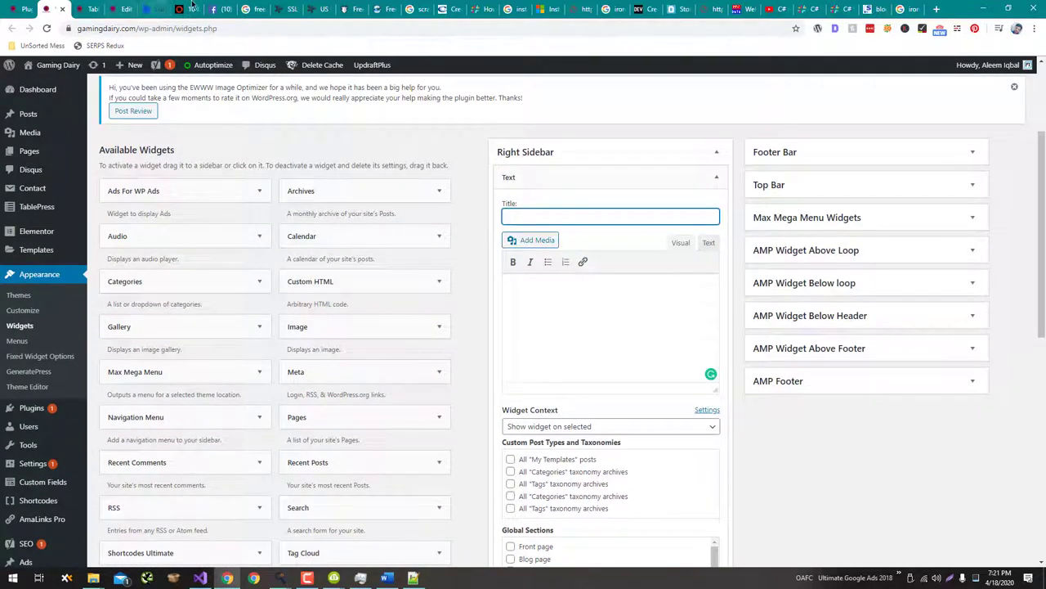
key(alt+Tab)
key(alt+Tab)
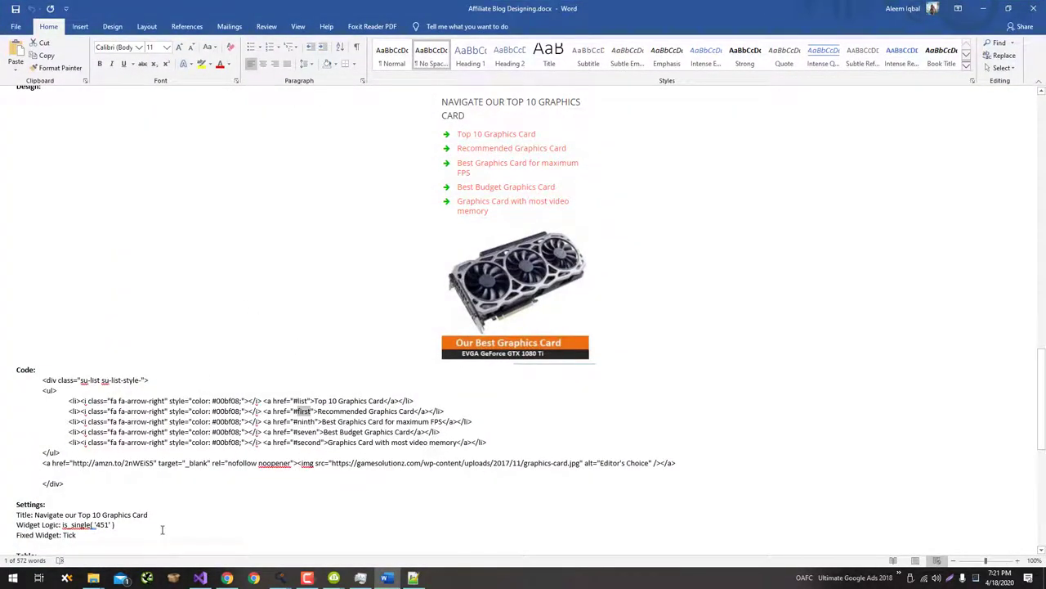
drag(157, 514, 33, 515)
key(ctrl+c)
key(alt+Tab)
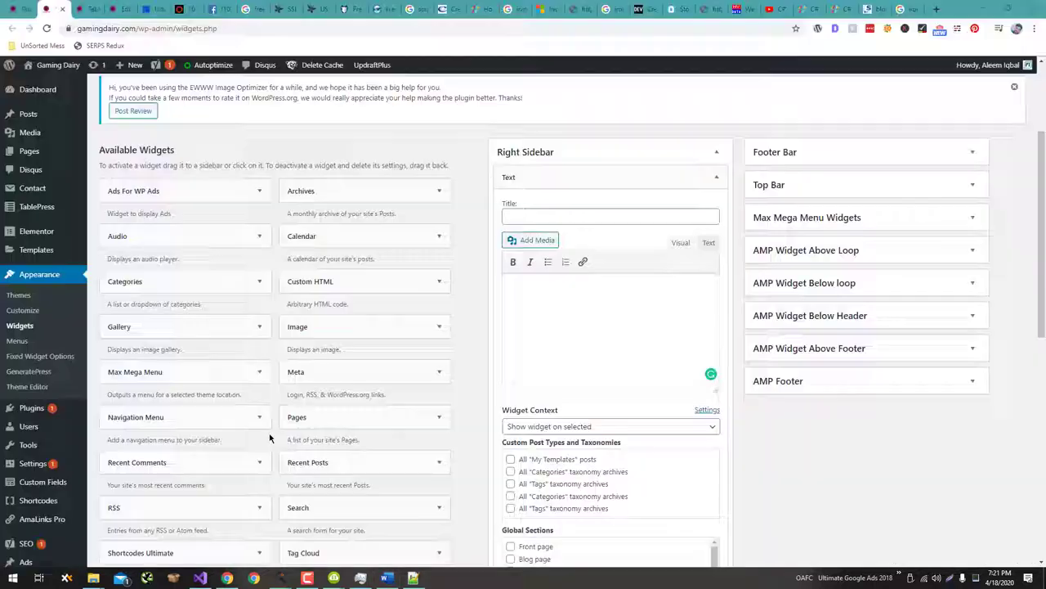
key(ctrl+v)
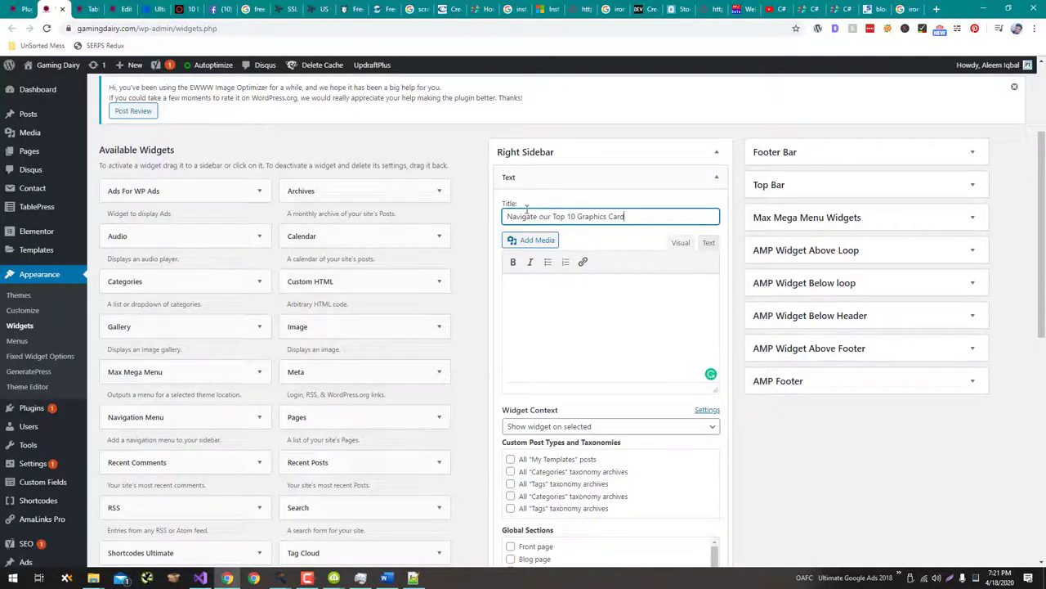
- Switch the sidebar widget's content editor to Text mode so that it accepts code
click(709, 243)
click(679, 341)
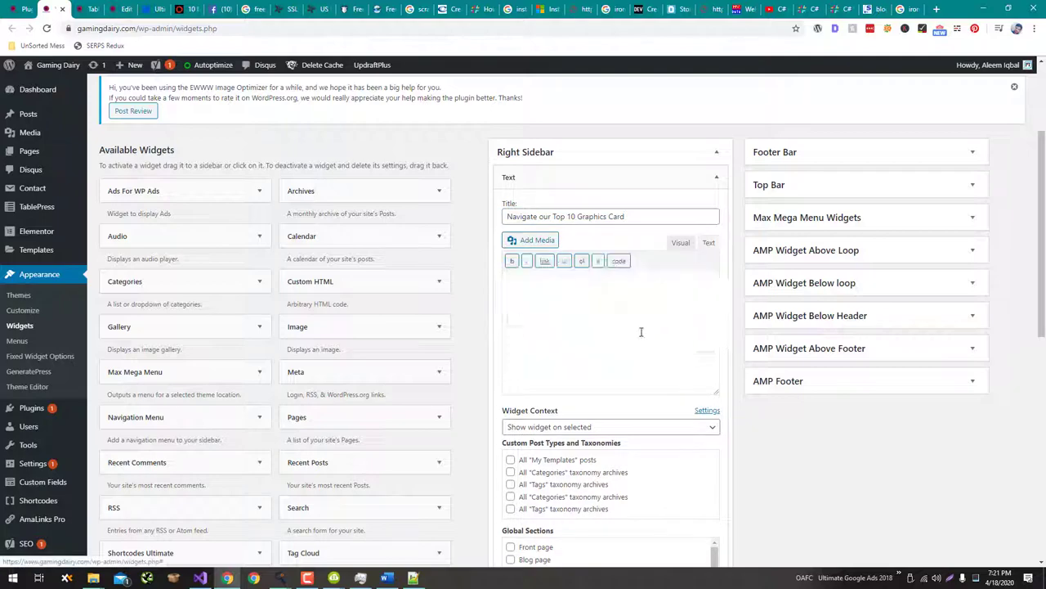
key(alt+Tab)
key(alt+Tab)
scroll(318, 327, up, 2)
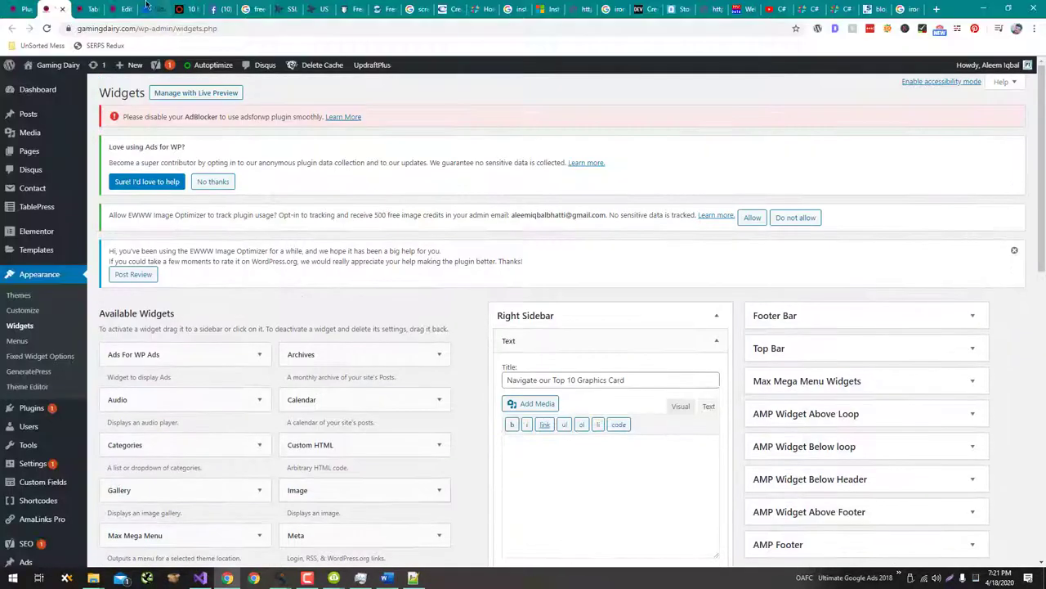
- Switch to the Widget_Designer window and place it over the Word document, clear of the sample sidebar design and code
key(alt+Tab)
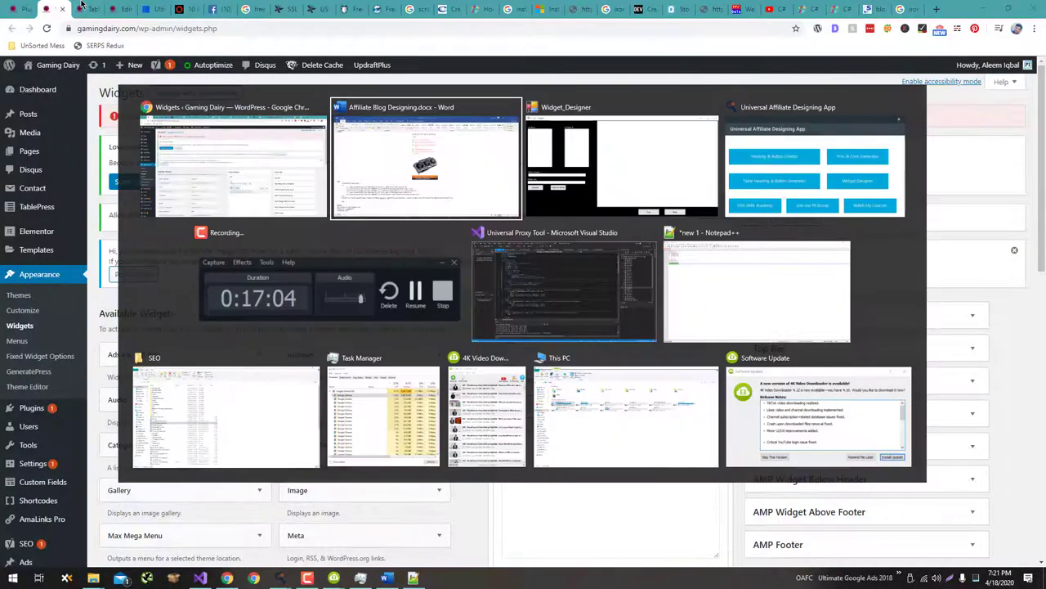
key(alt+Tab)
drag(272, 129, 444, 67)
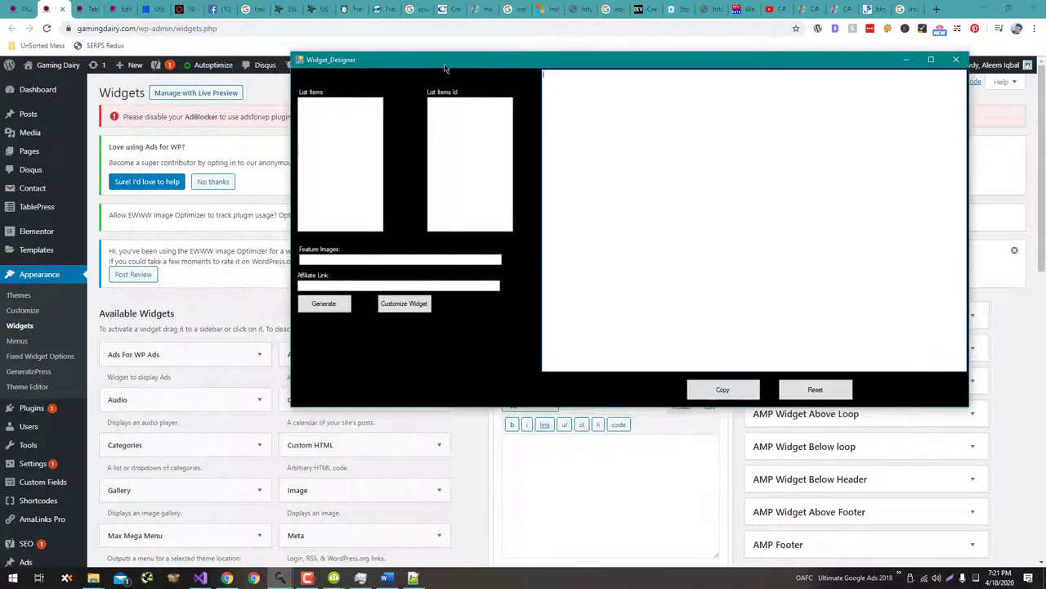
key(alt+Tab)
key(alt+Tab)
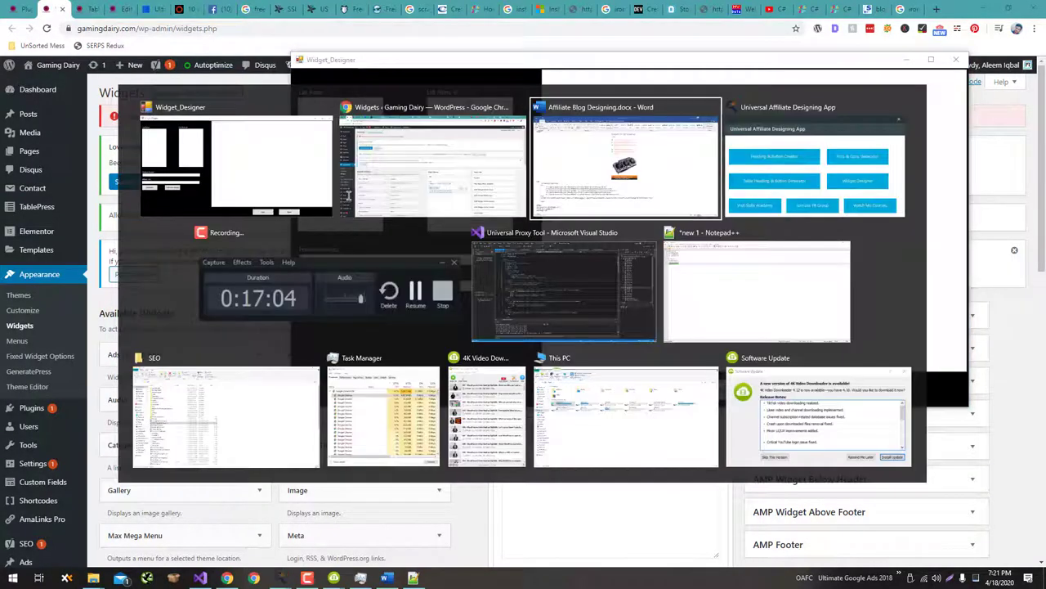
key(alt+Tab)
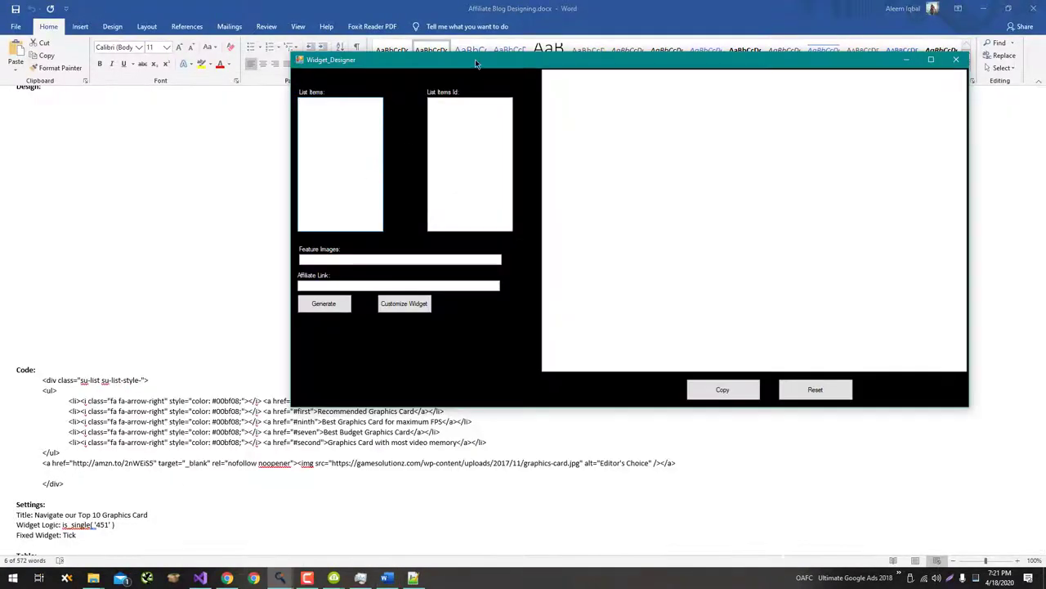
drag(475, 59, 734, 301)
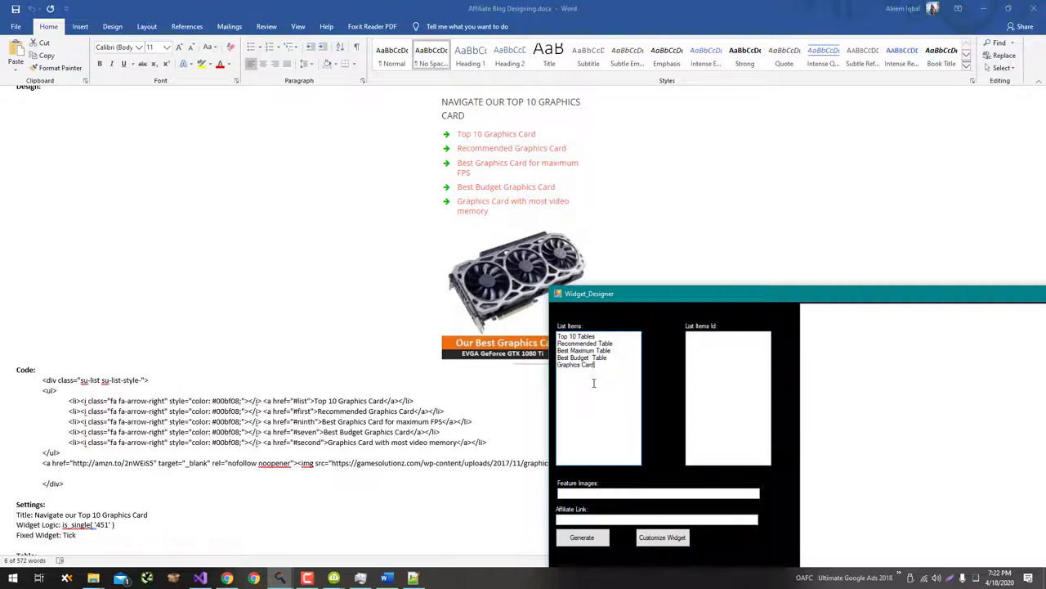
- Enter the list items Top 10 Tables, Recommended Table, Best Maximum Table, Best Budget Table and Most Memory Table in the Widget Designer
key(BackSpace)
key(BackSpace)
key(BackSpace)
key(BackSpace)
text(ble)
- Copy the image address of the NETGEAR Nighthawk X10 picture on the 10beasts page and enter it as the feature image in Widget_Designer
key(alt+Tab)
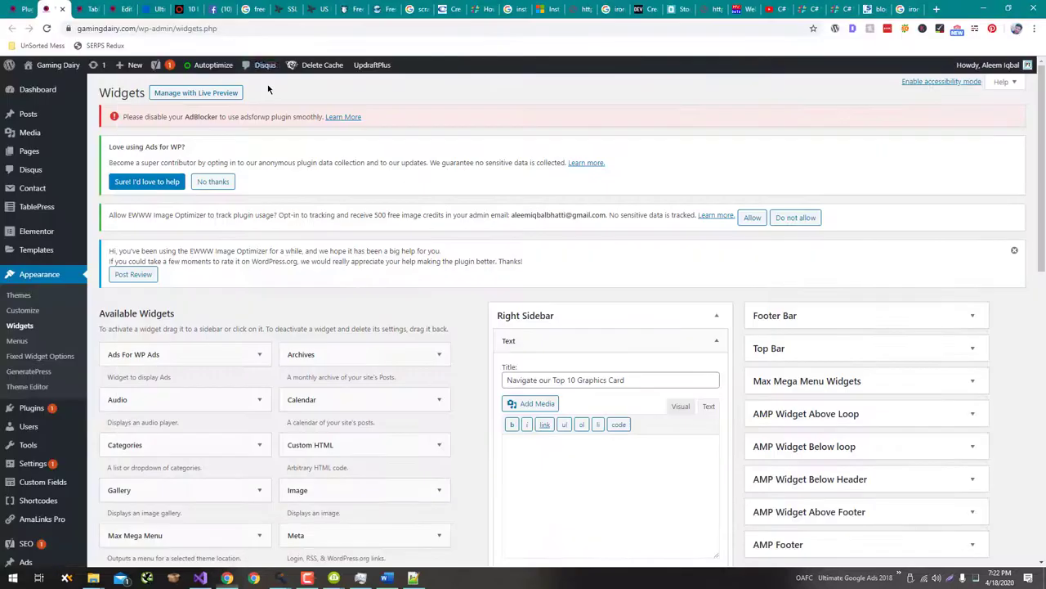
click(178, 8)
right_click(741, 275)
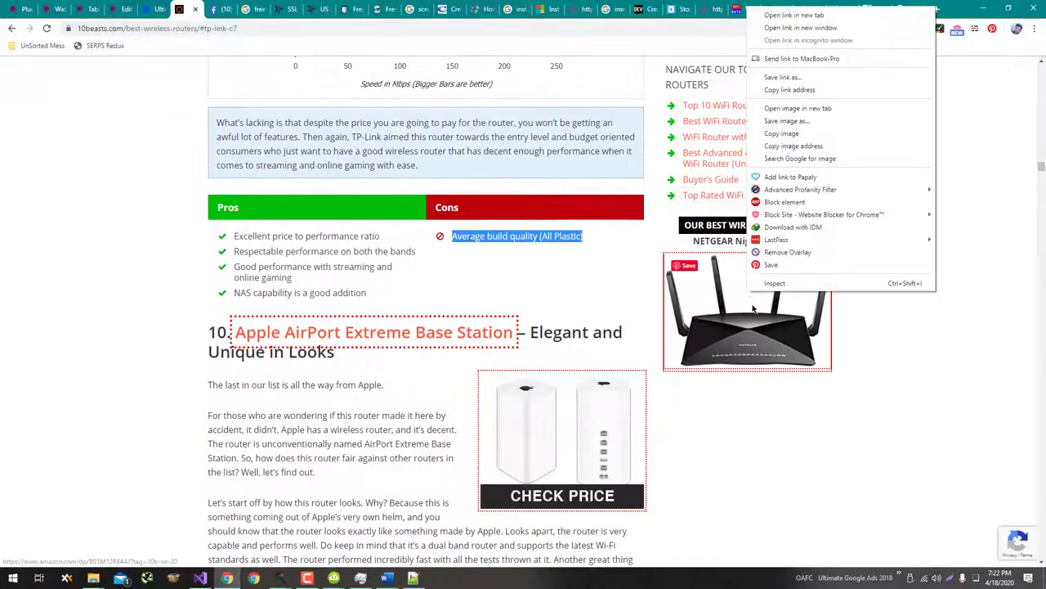
key(alt+Tab)
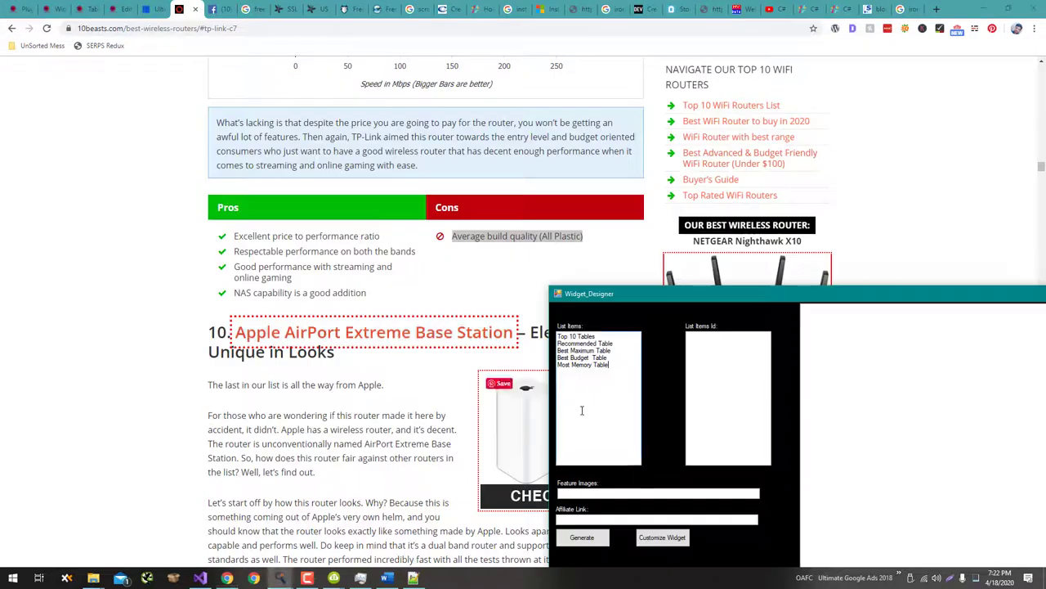
click(608, 492)
key(alt+Tab)
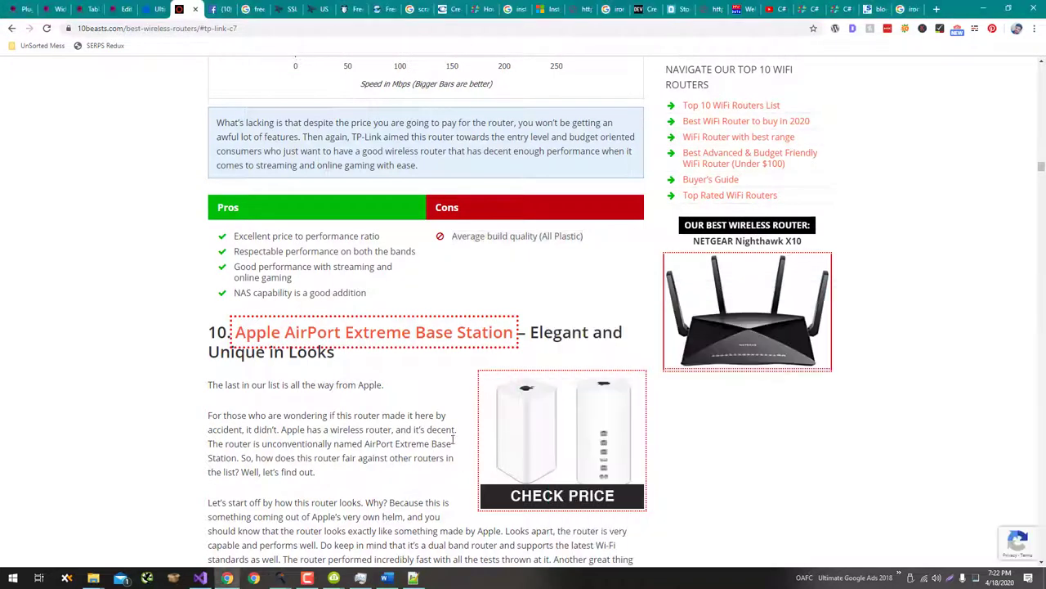
right_click(775, 301)
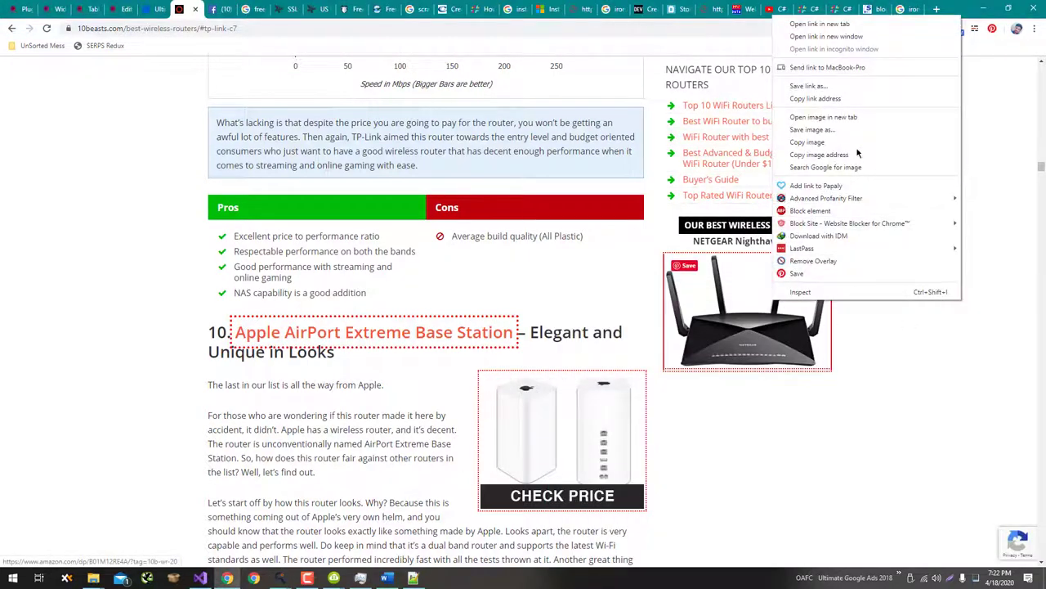
click(817, 98)
key(alt+Tab)
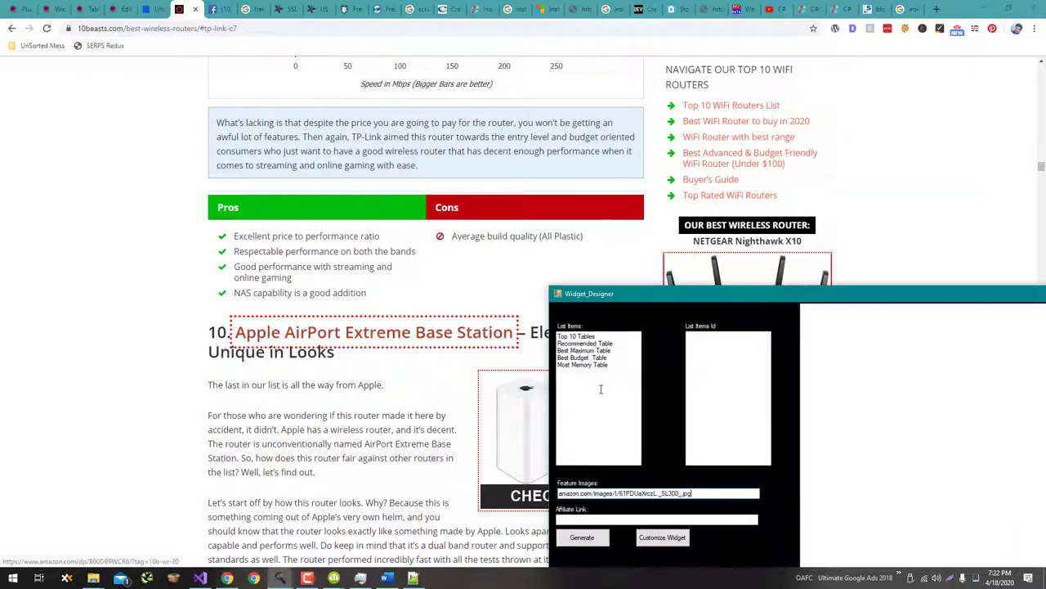
click(621, 519)
key(ctrl+v)
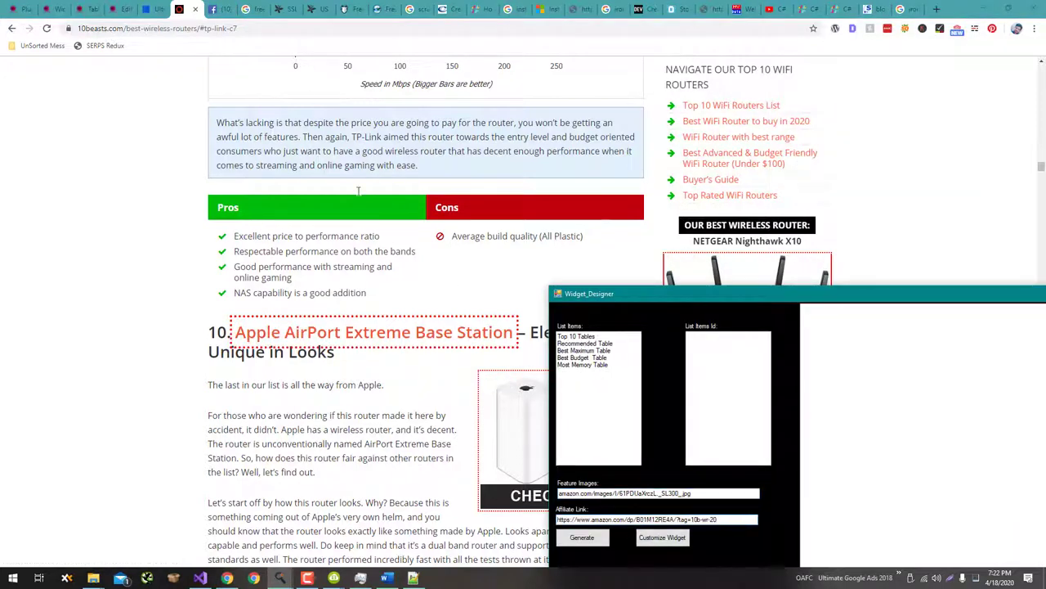
- Inspect the AMD Ryzen 5 3600 heading on the published Table post and copy its span id
scroll(187, 215, up, 4)
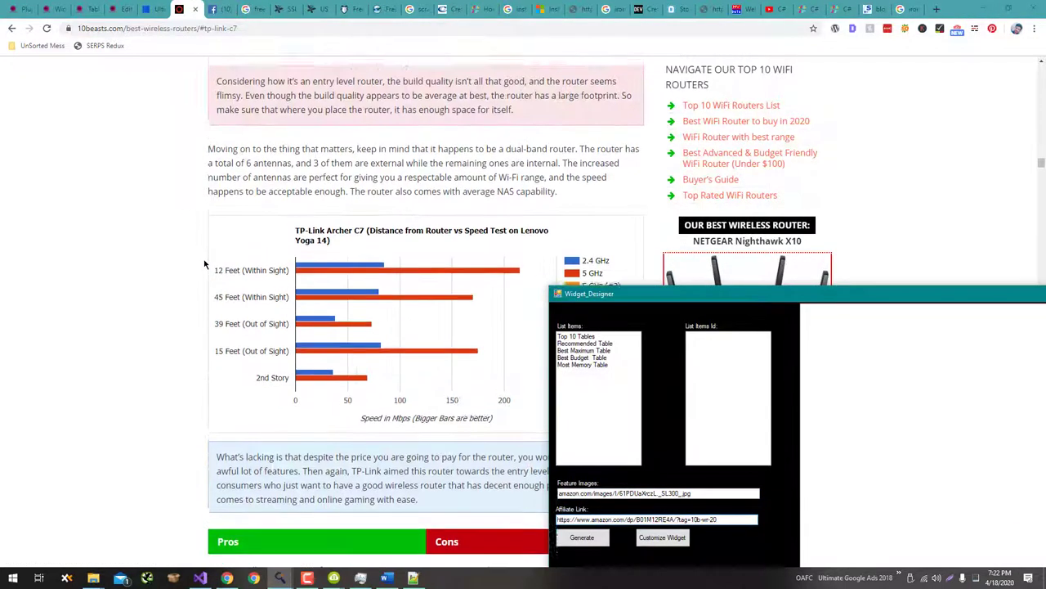
scroll(204, 264, up, 3)
click(123, 9)
click(87, 9)
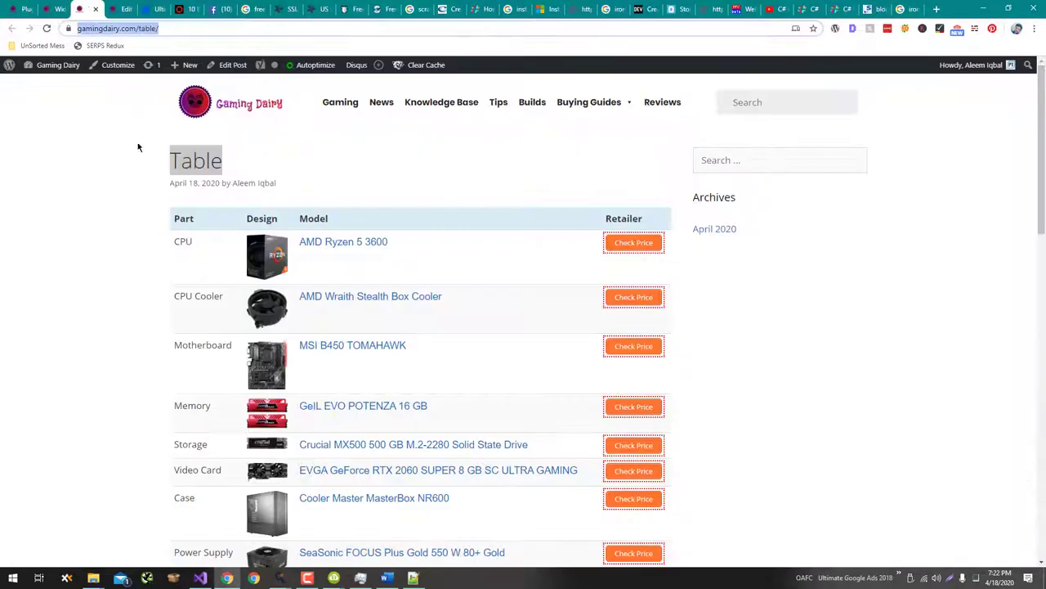
scroll(217, 253, down, 6)
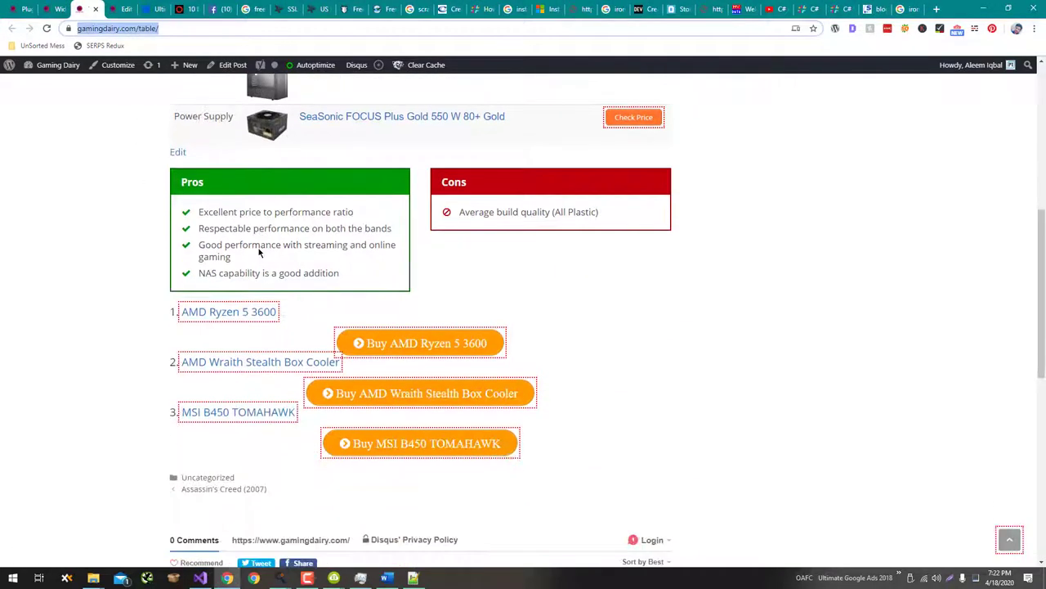
right_click(259, 257)
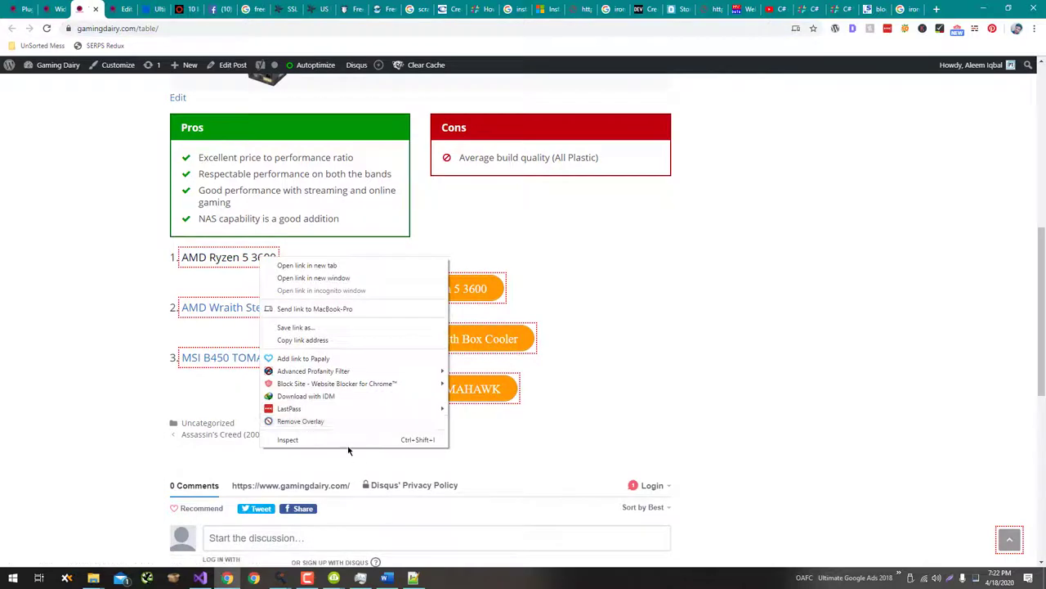
click(336, 439)
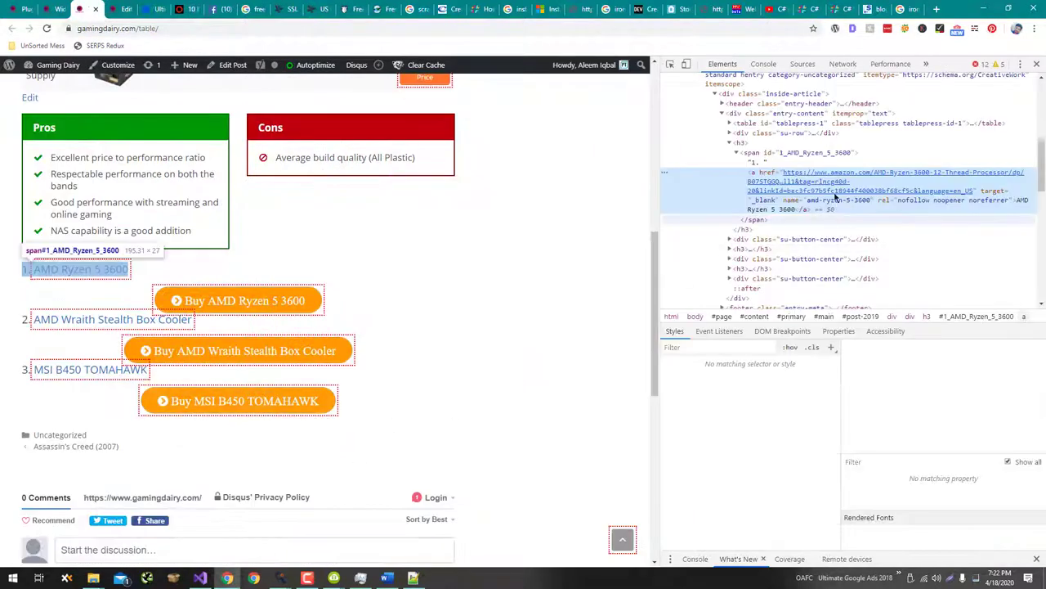
click(822, 153)
- Enter 1_AMD_Ryzen_5_3600 as the list item ID for all five list items in Widget_Designer
key(alt+Tab)
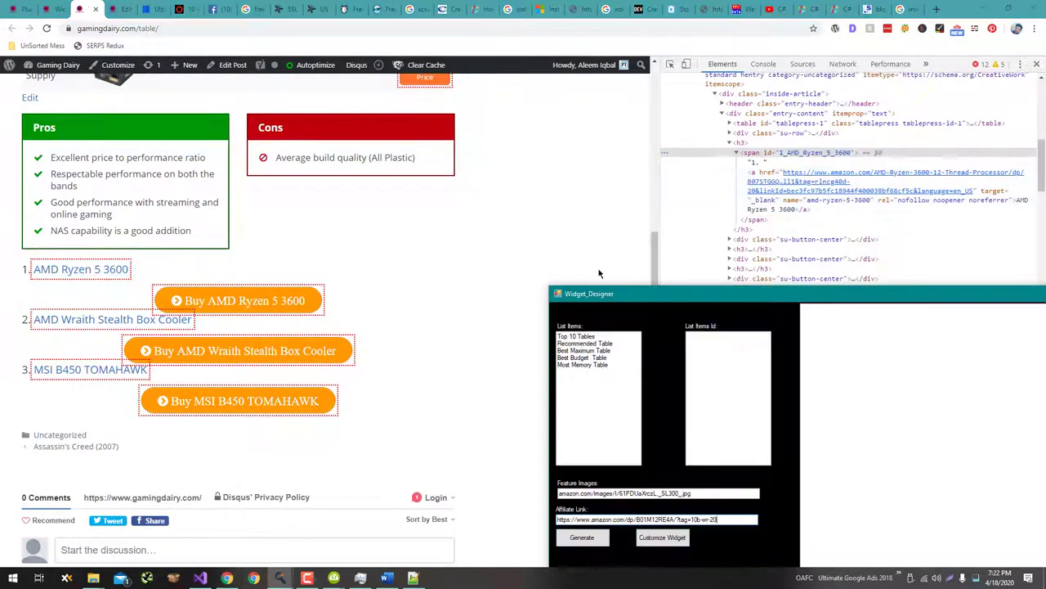
click(719, 380)
text(1_AMD_Ryzen_5_3600)
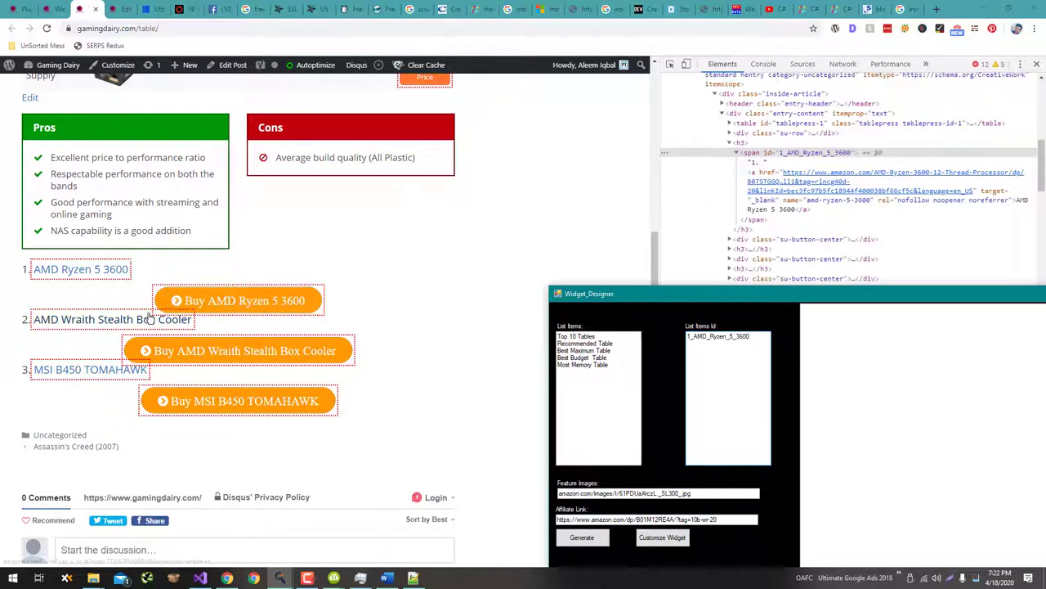
click(569, 336)
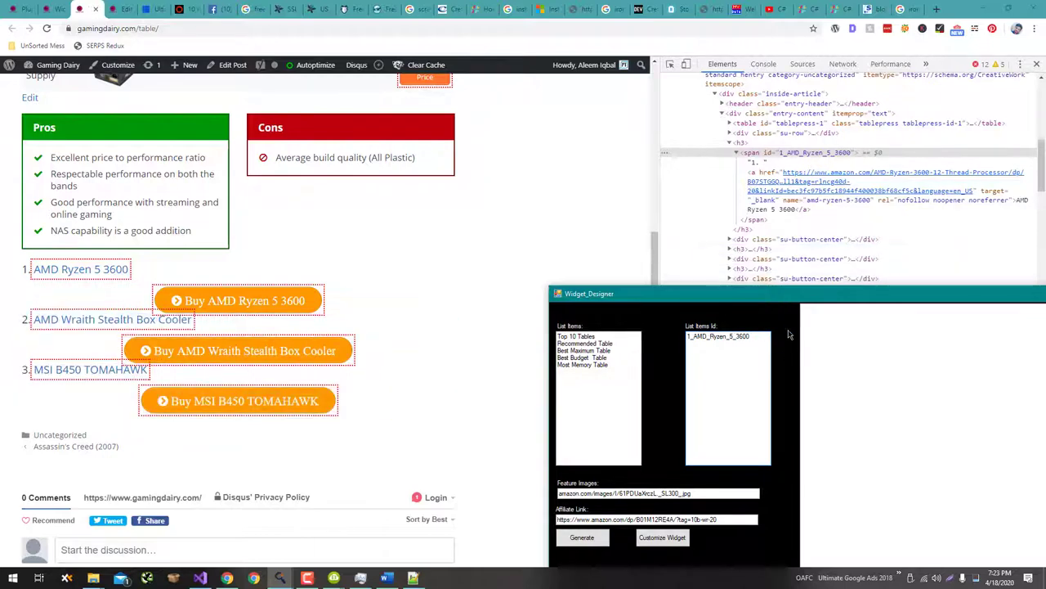
click(762, 366)
text(1_AMD_Ryzen_5_3600)
key(Return)
text(1_AMD_Ryzen_5_3600)
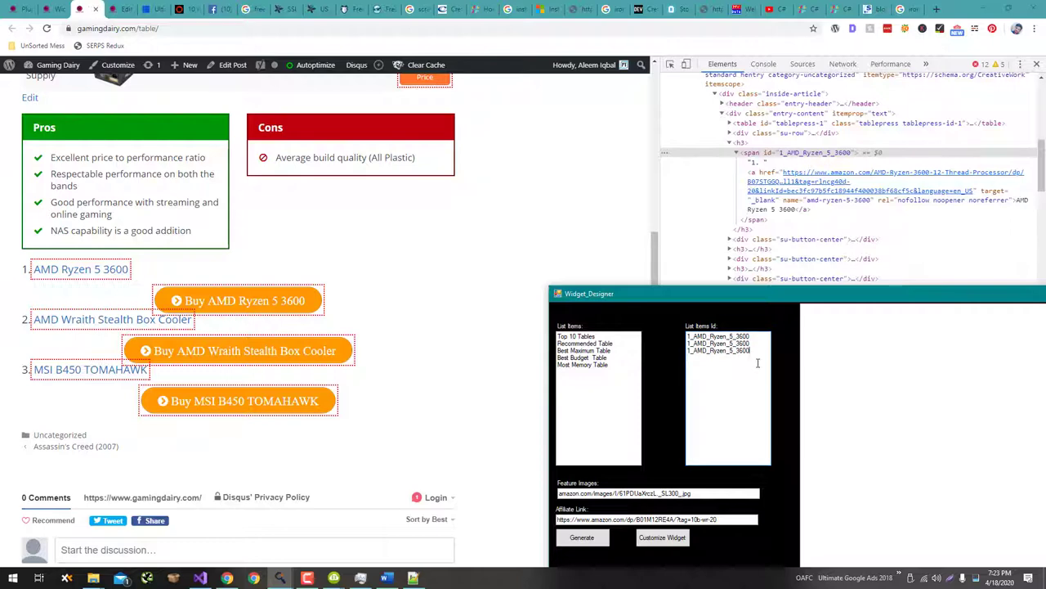
key(Return)
text(1_AMD_Ryzen_5_3600)
key(Return)
text(1_AMD_Ryzen_5_3600)
- Generate the sidebar widget code from the entered items and copy it
click(582, 537)
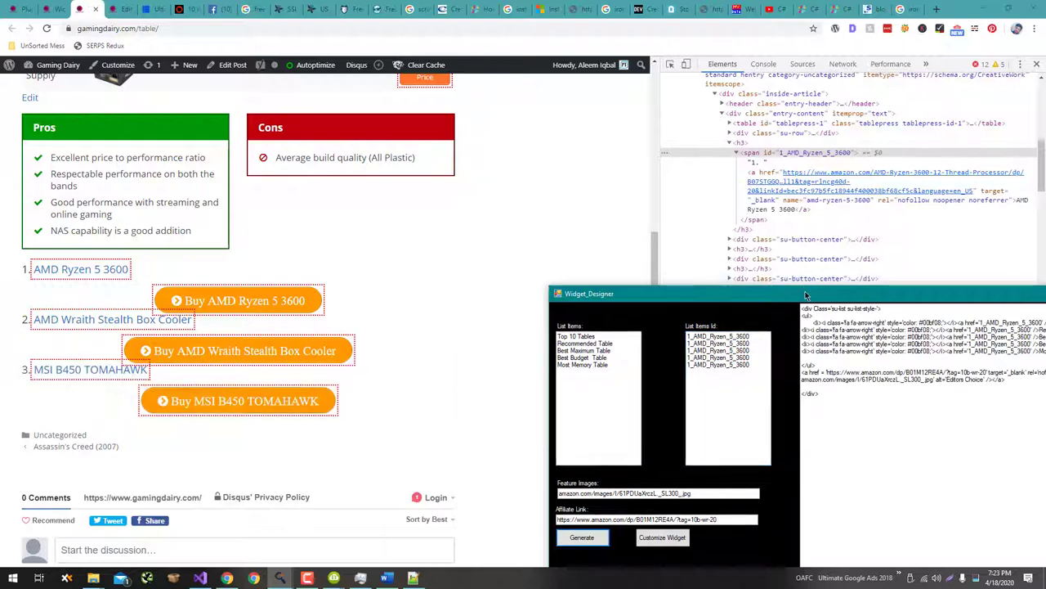
drag(805, 295, 661, 152)
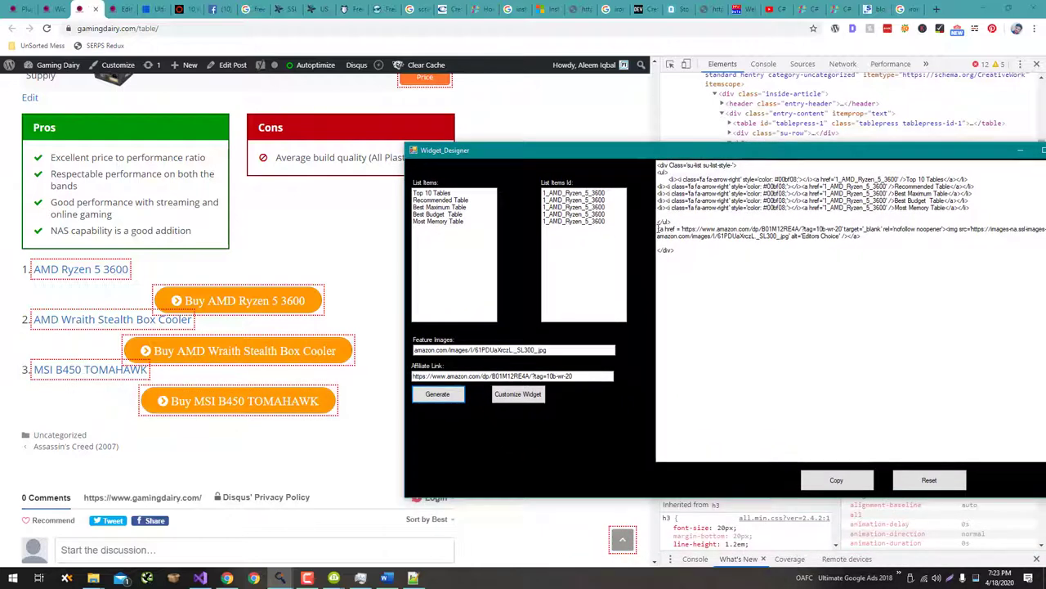
click(846, 479)
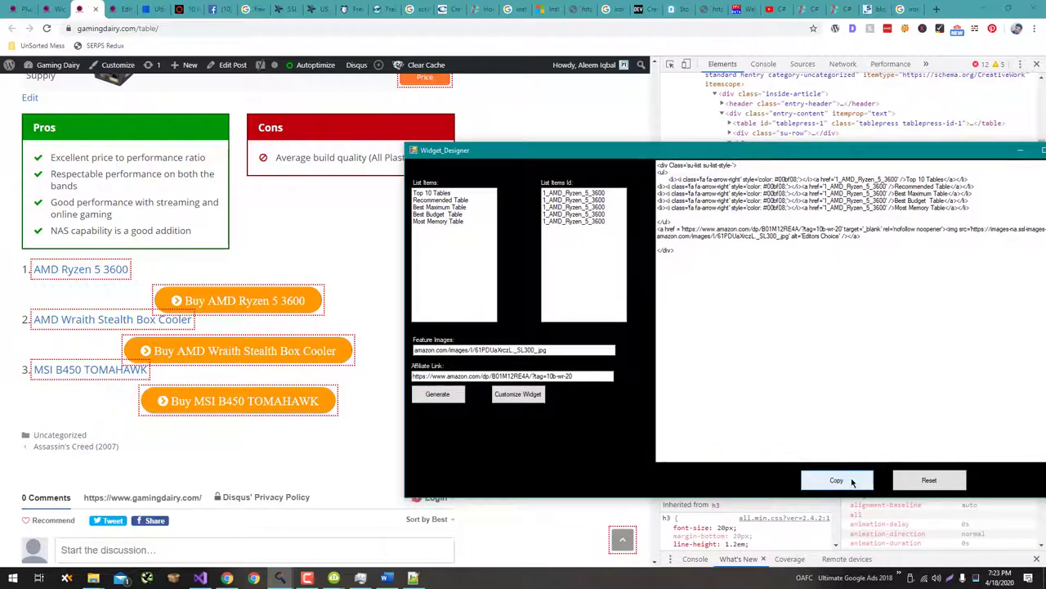
- Paste the generated code into the Right Sidebar Text widget's content and preview it in Visual mode
click(49, 8)
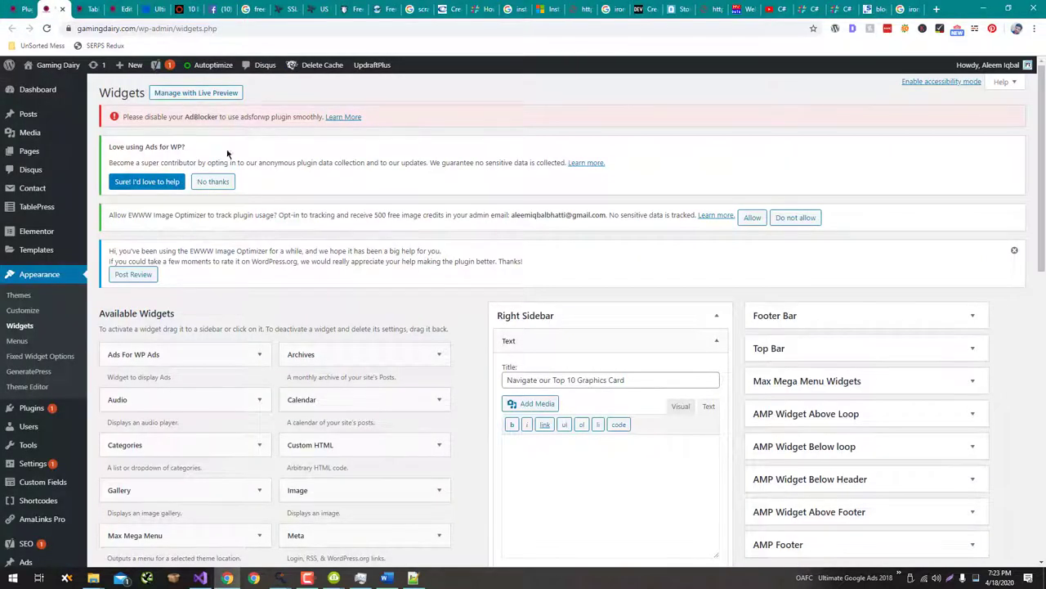
scroll(687, 265, down, 3)
click(686, 265)
key(ctrl+v)
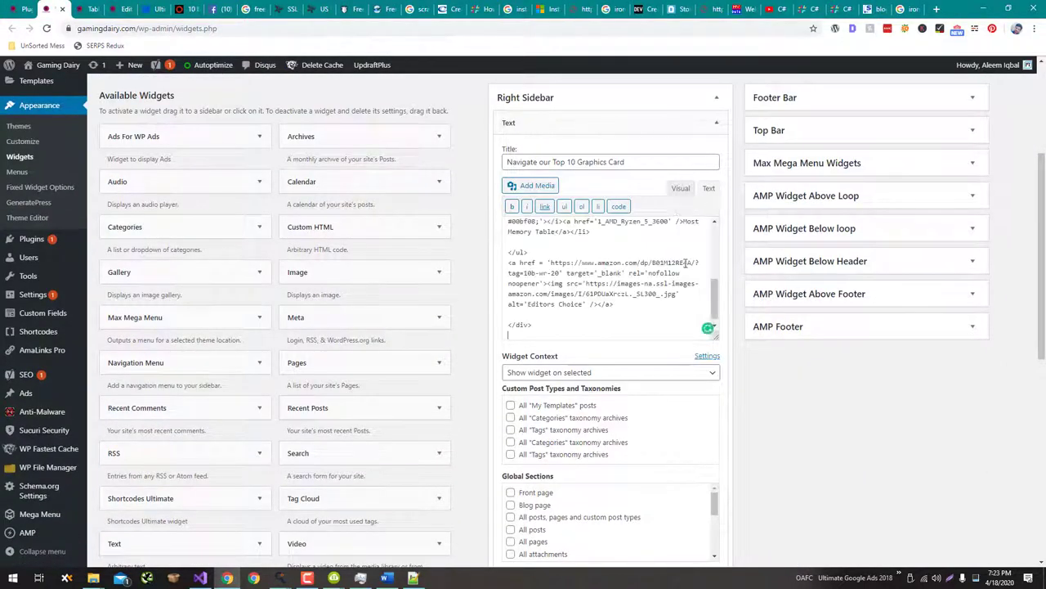
click(681, 188)
scroll(570, 293, down, 2)
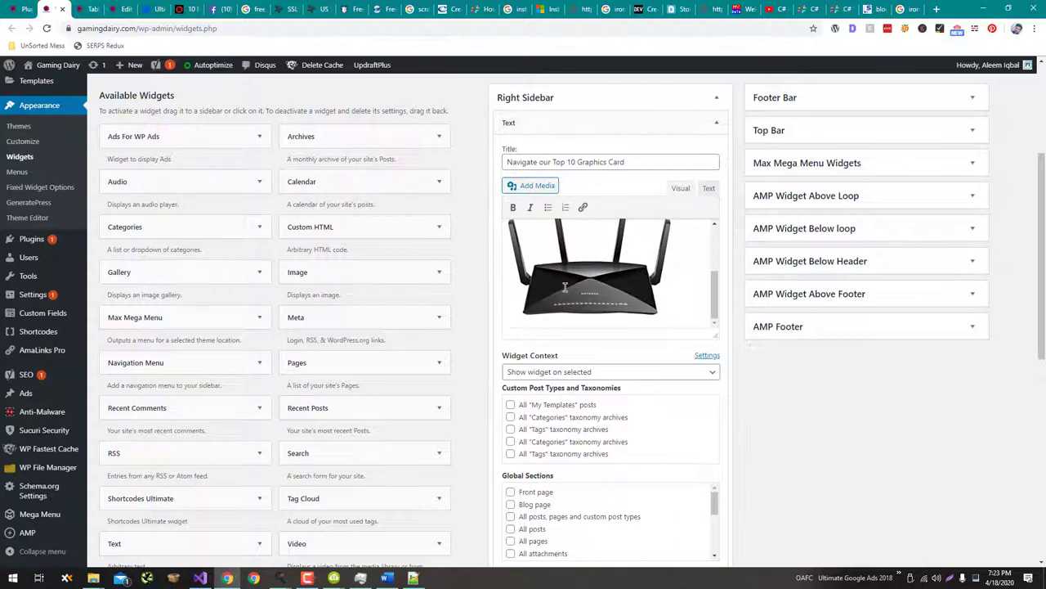
scroll(570, 293, up, 2)
- Save the Text widget and close the element inspector on the published Table post
scroll(387, 334, down, 3)
scroll(388, 335, down, 3)
click(706, 279)
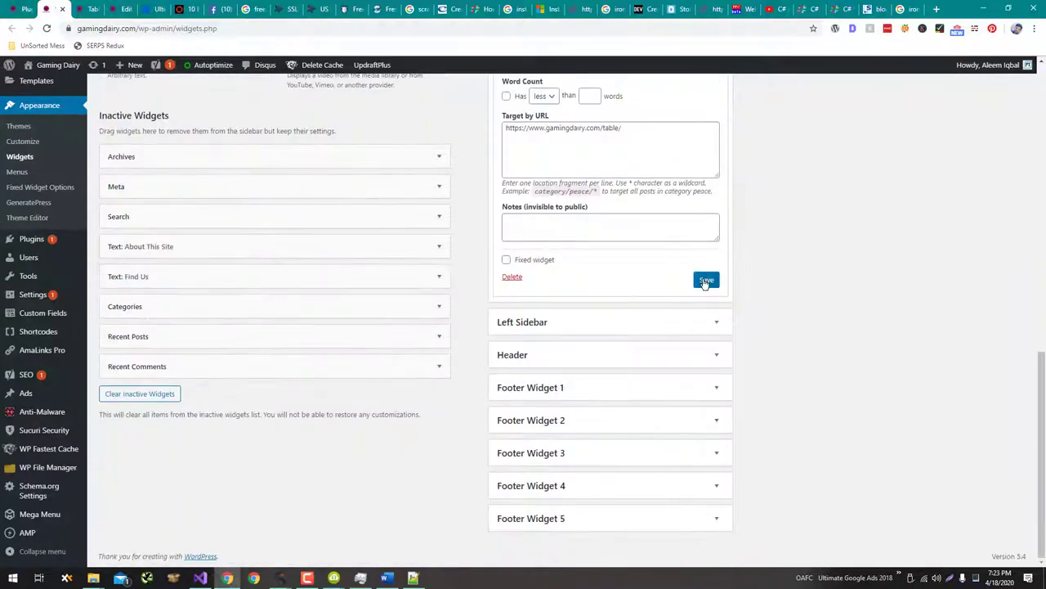
click(102, 8)
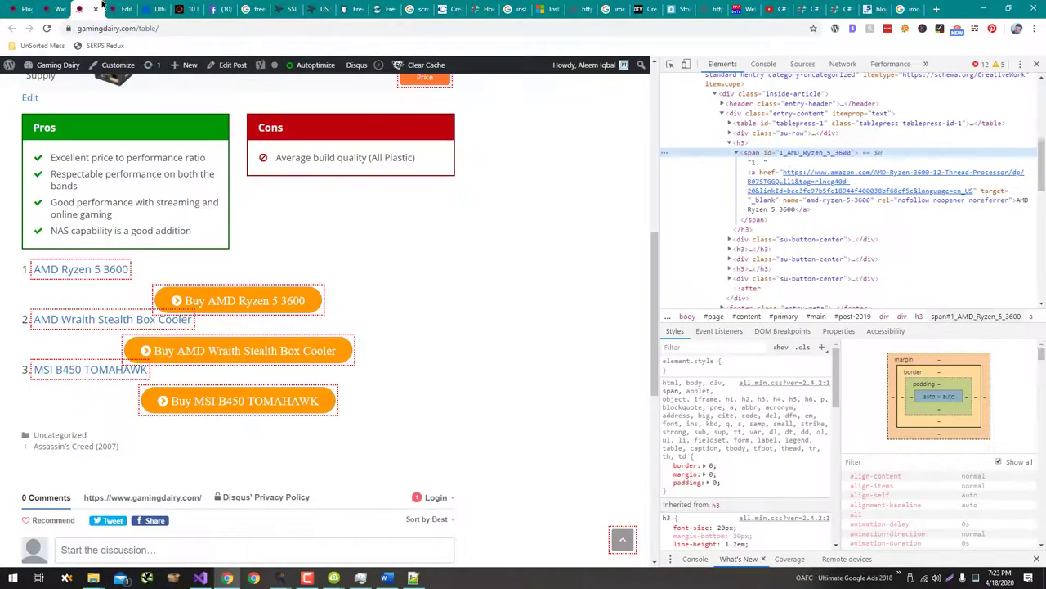
click(1036, 64)
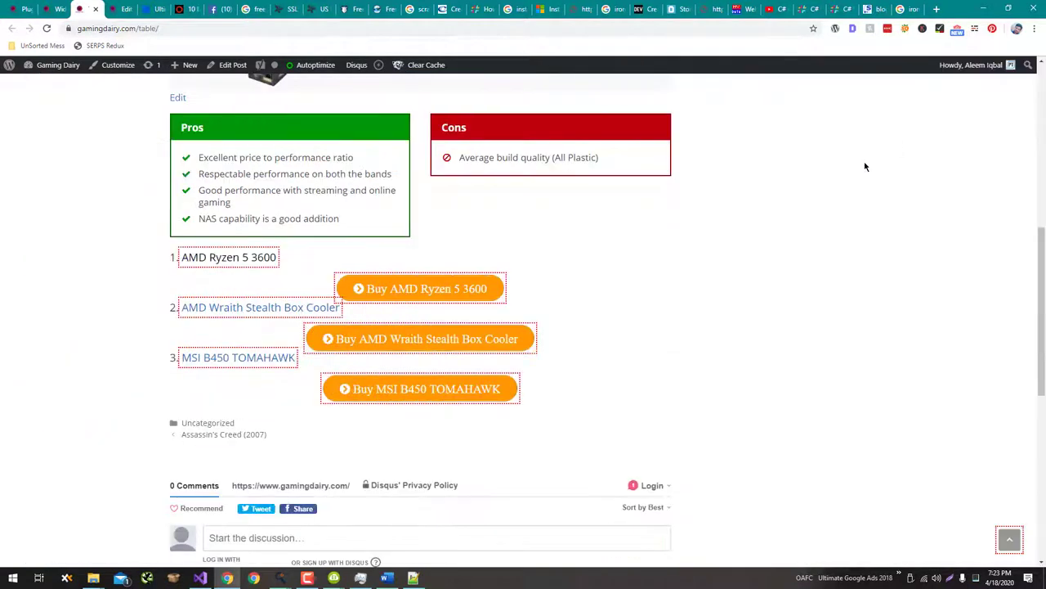
- Turn on the Fixed widget option for the Text widget and save it
click(54, 8)
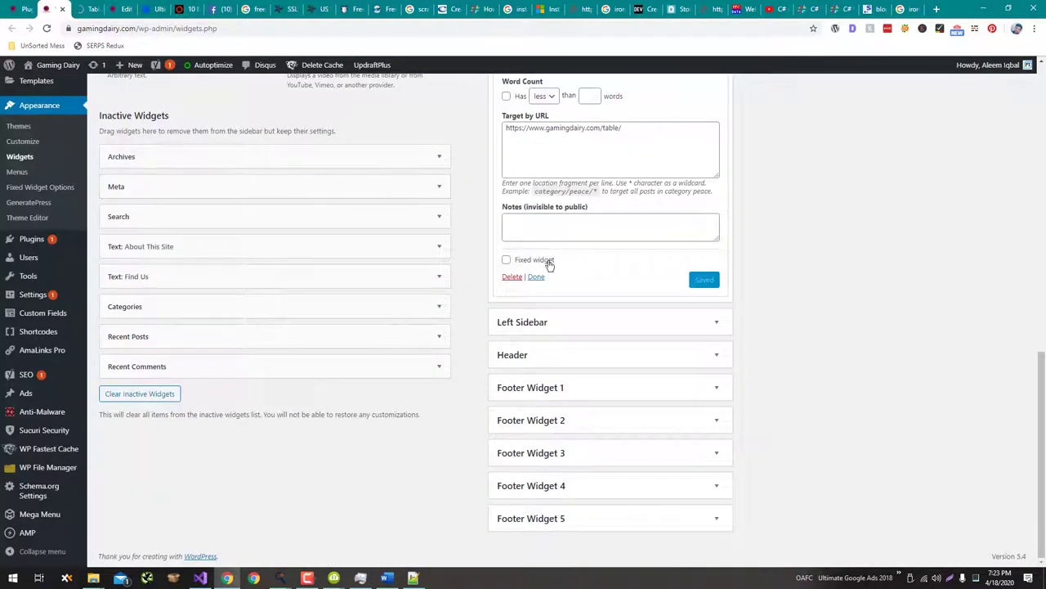
click(506, 260)
click(711, 280)
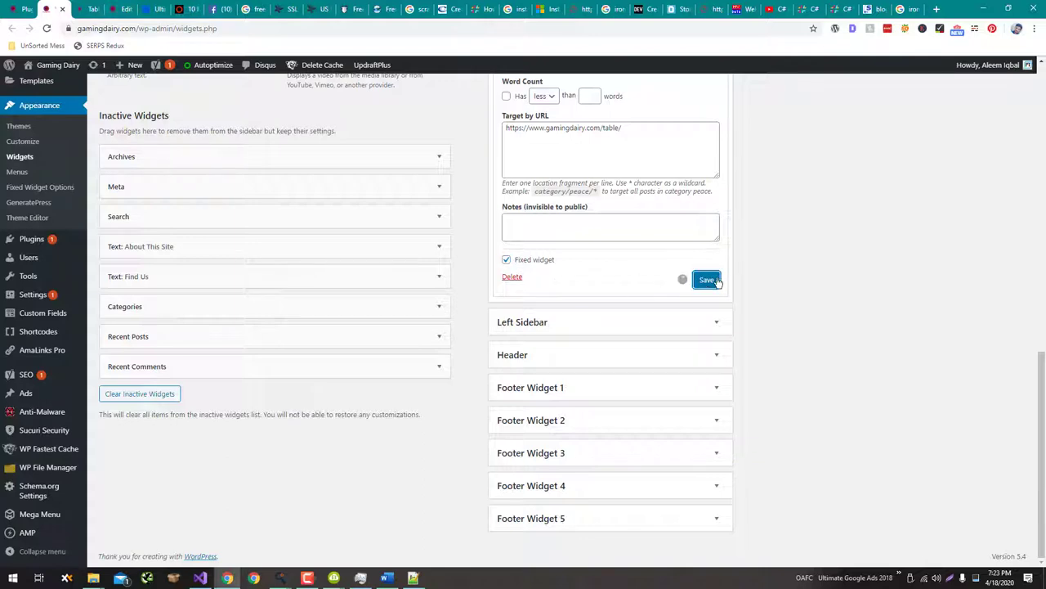
- Examine the sidebar widget while scrolling through the reloaded Table post, test its Best Budget Table link and return to the post
click(86, 9)
scroll(205, 237, up, 6)
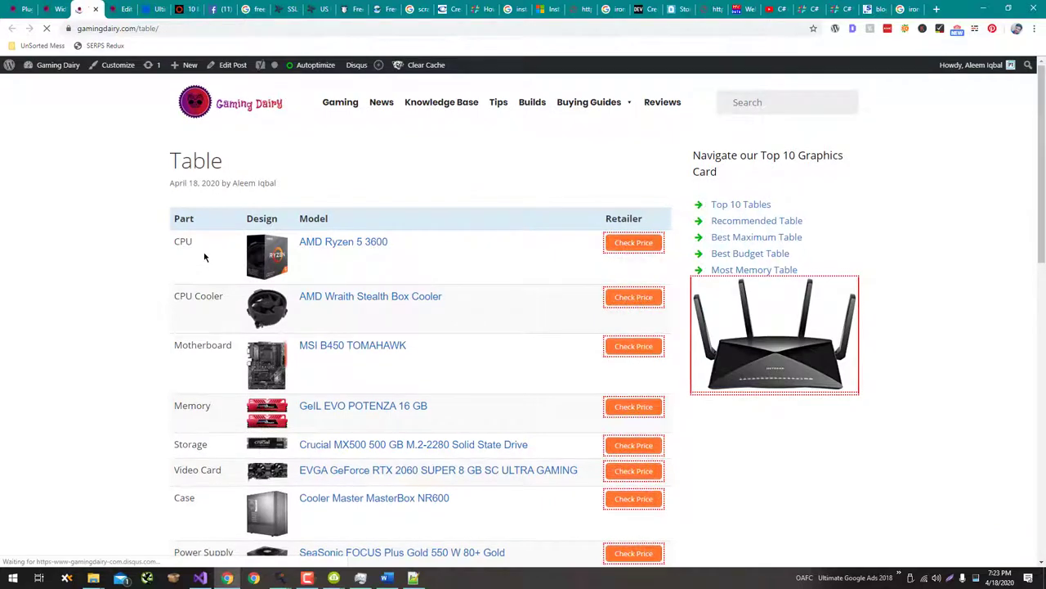
scroll(205, 257, down, 5)
scroll(205, 256, down, 3)
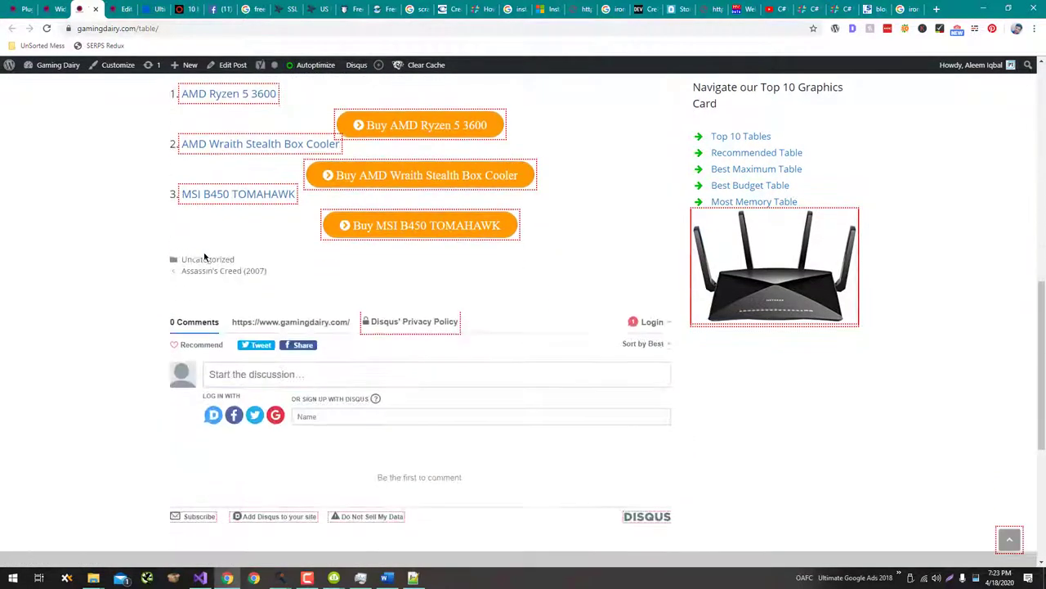
scroll(204, 255, up, 3)
scroll(205, 255, down, 6)
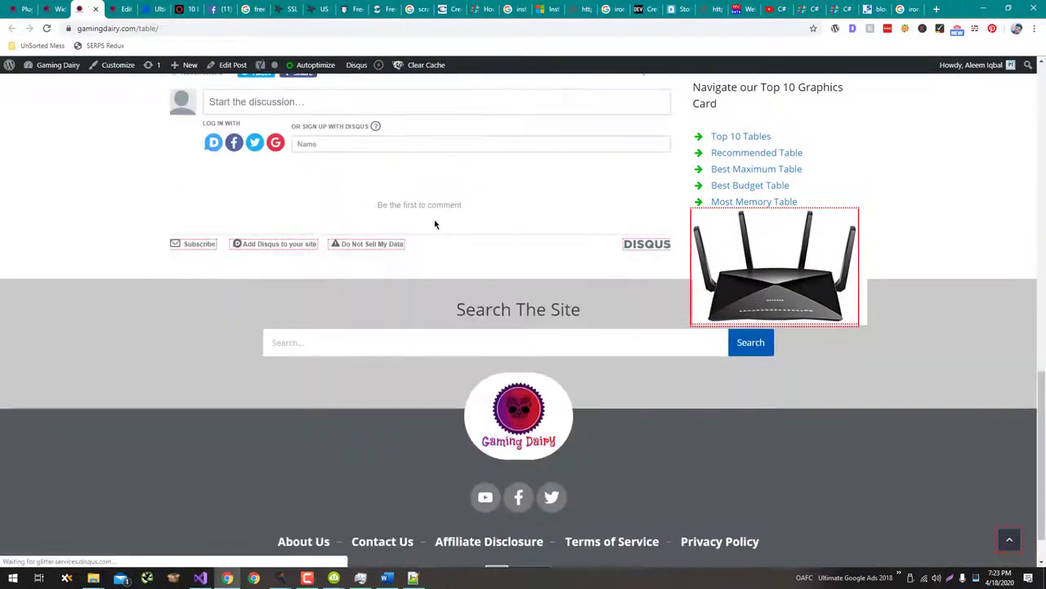
click(765, 186)
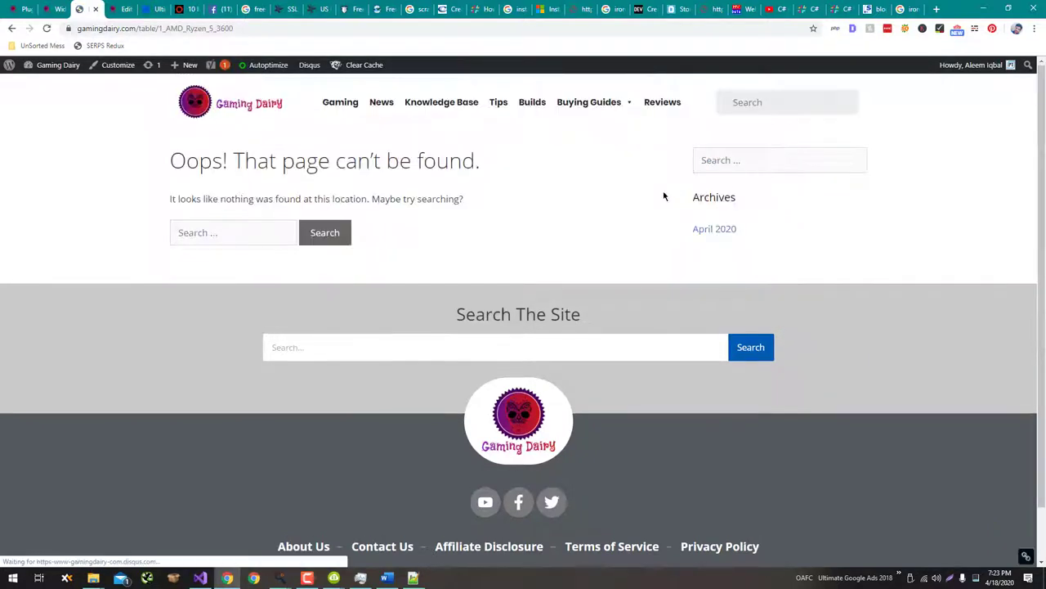
click(10, 30)
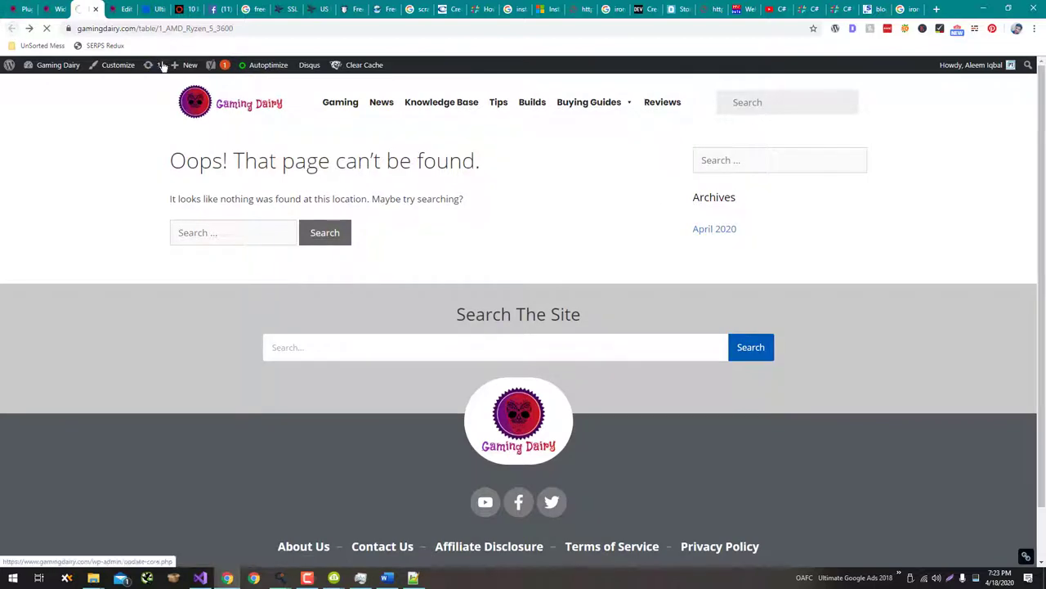